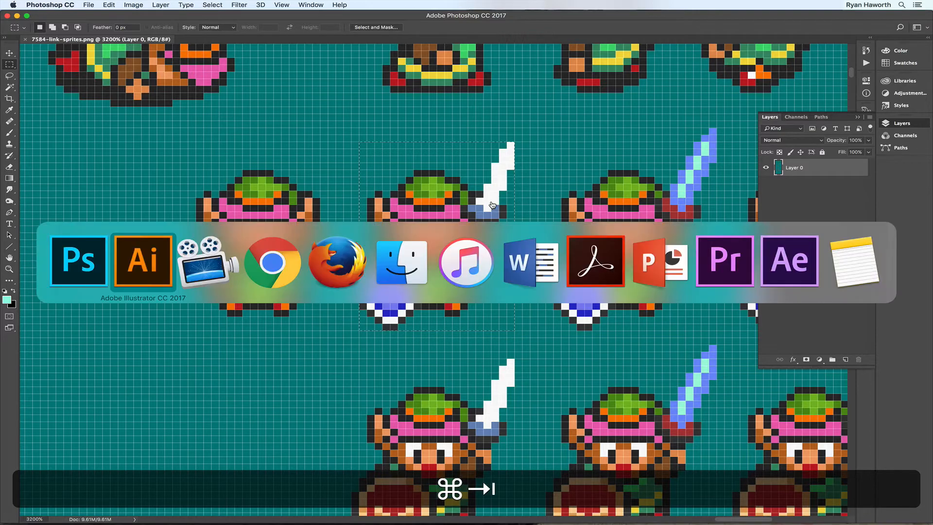
- Paste the copied Link sprite onto the blank Illustrator artboard and bring it up close
key(super+v)
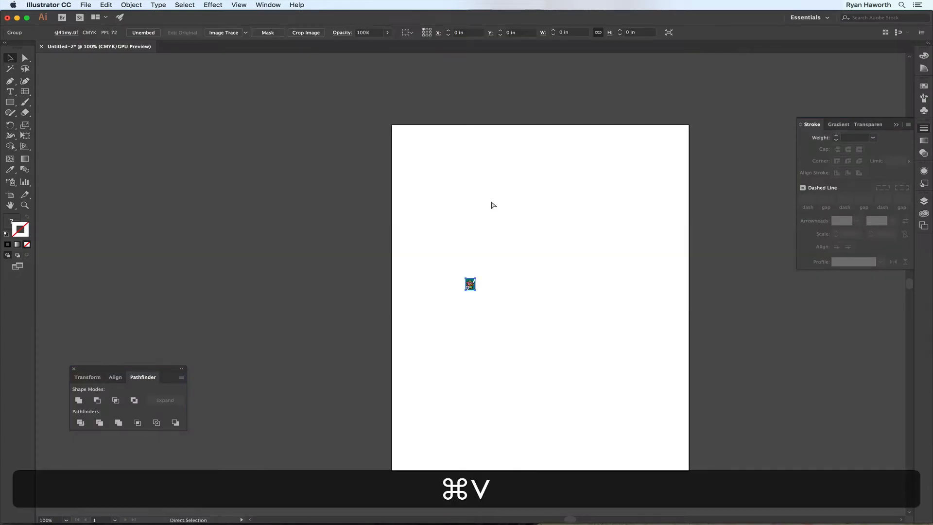
super+click(470, 241)
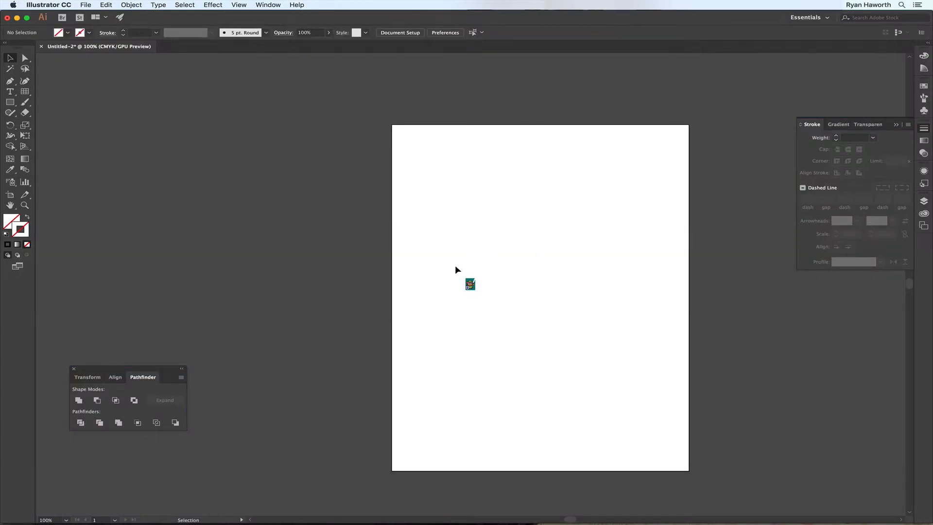
key(super+space)
drag(456, 266, 762, 455)
key(space)
drag(624, 407, 499, 252)
key(super+space)
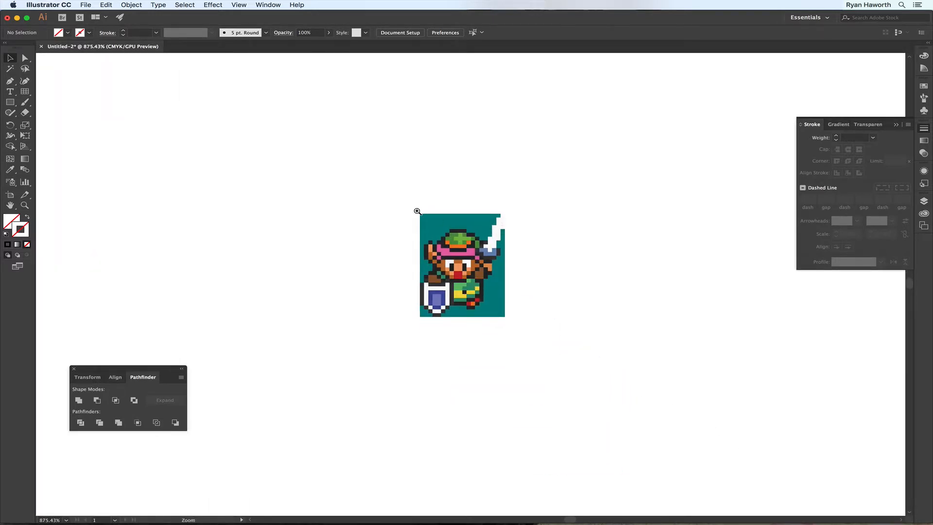
drag(417, 211, 538, 275)
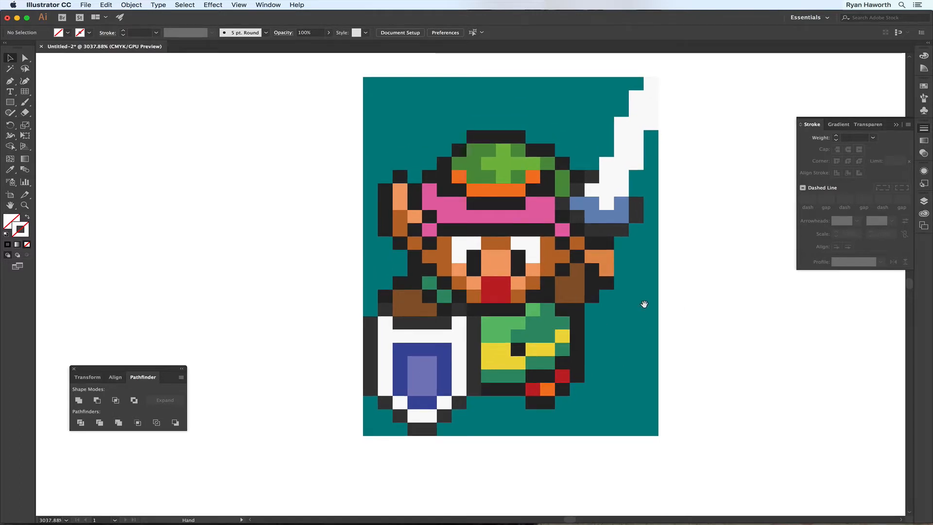
key(super+minus)
key(super+space)
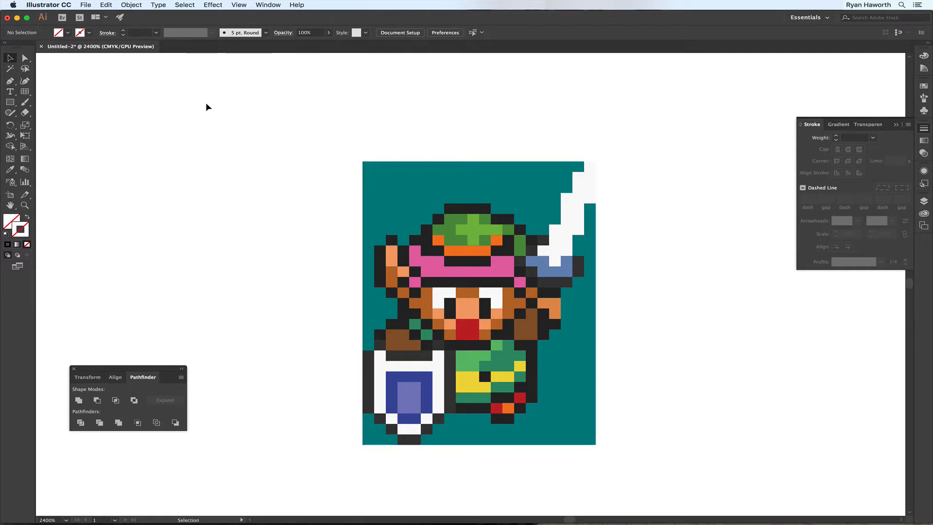
- Open the Image Trace settings for the pasted sprite and turn on the trace preview
click(488, 223)
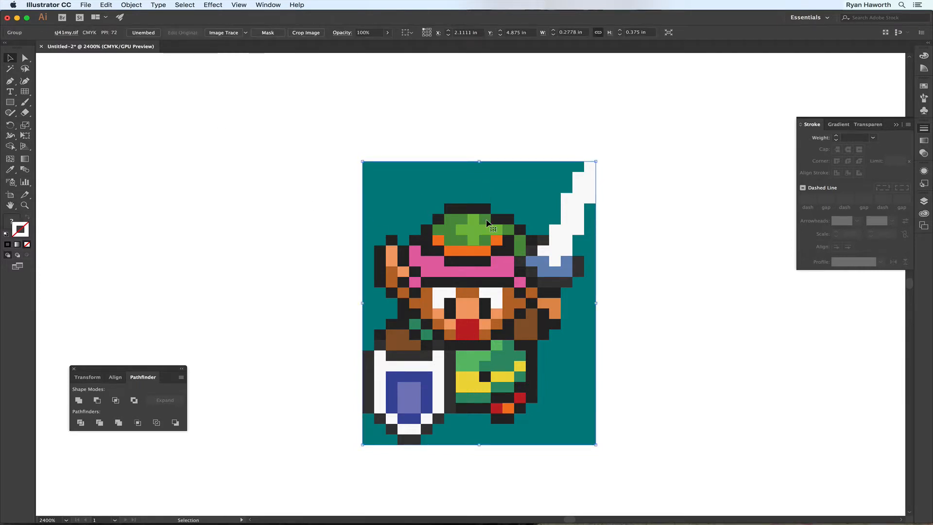
click(247, 33)
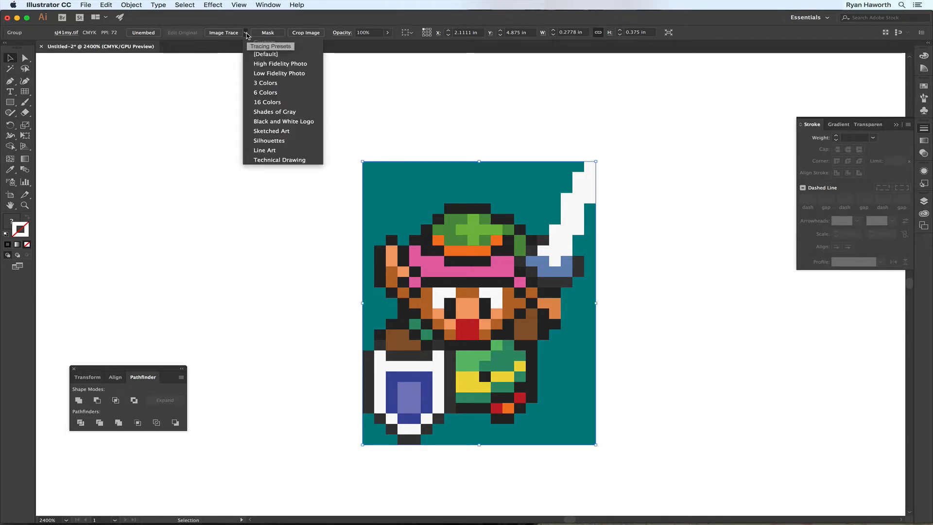
click(246, 34)
click(265, 6)
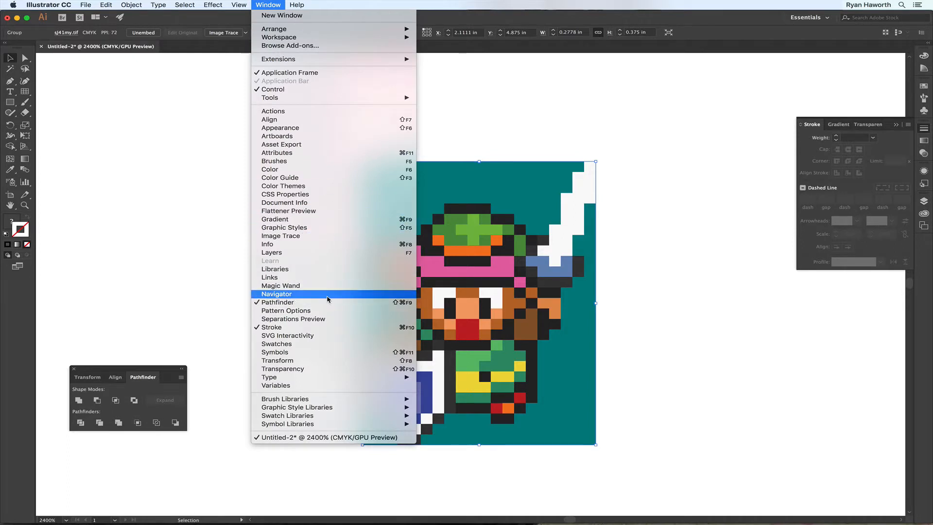
click(326, 236)
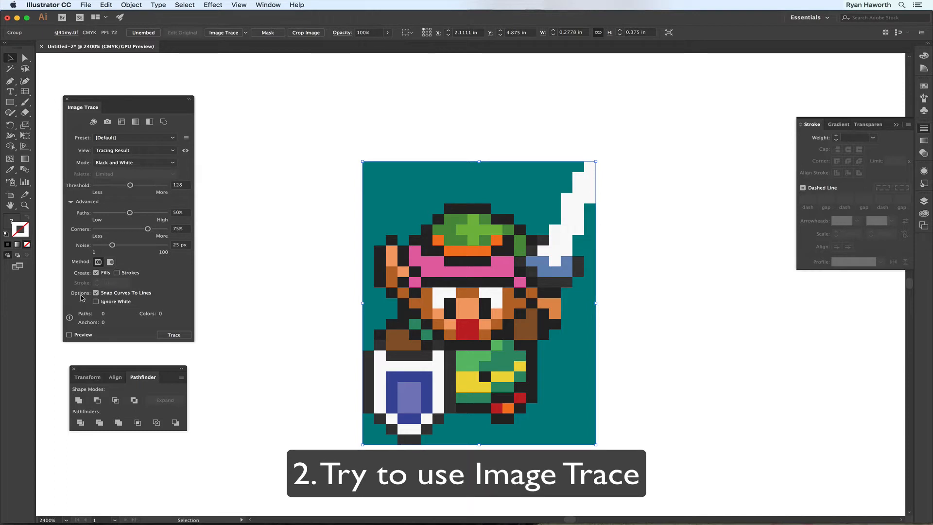
click(69, 335)
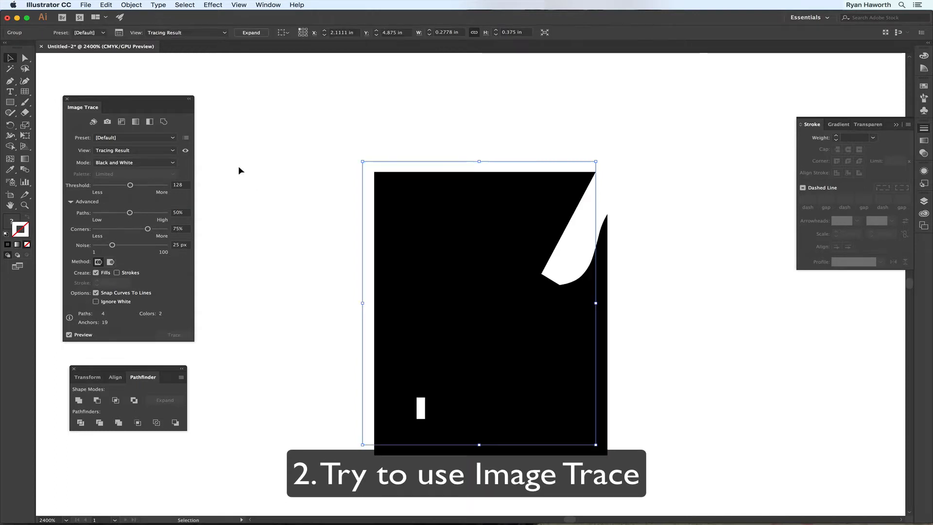
- Set the trace mode to Color, with the trace settings moved closer to the sprite
mouse_move(150, 102)
mouse_down()
mouse_move(309, 117)
mouse_move(300, 131)
mouse_up()
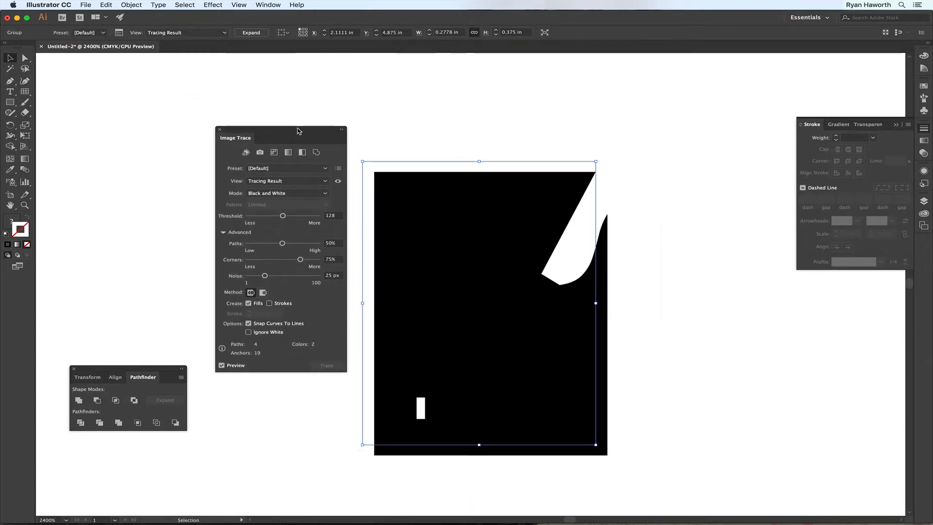
click(299, 193)
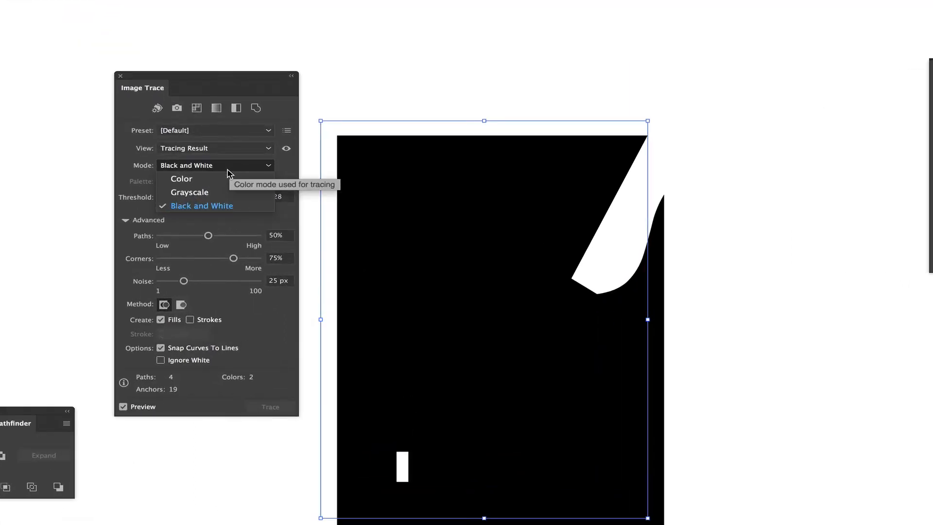
click(213, 180)
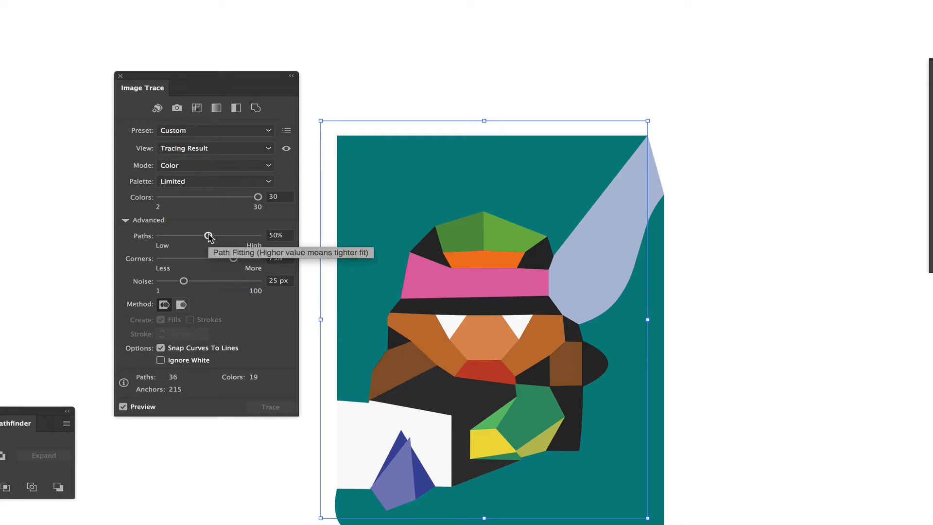
- Try tightening the trace with Paths at 100%, Corners at 100% and Noise at 1 px
drag(209, 237, 273, 243)
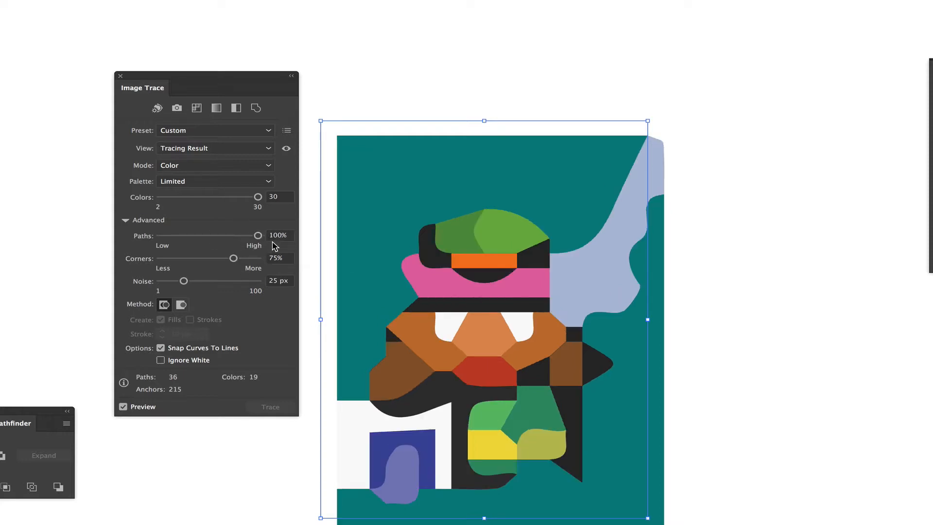
click(125, 221)
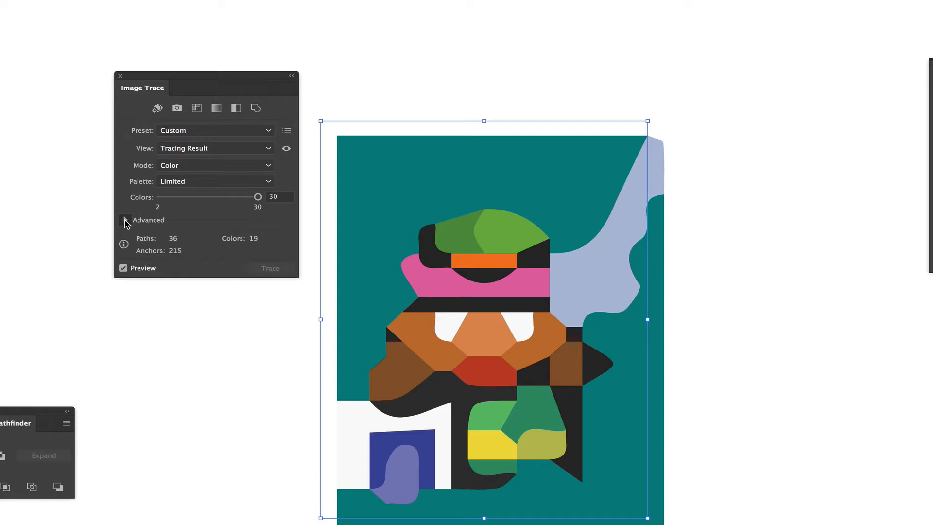
click(125, 221)
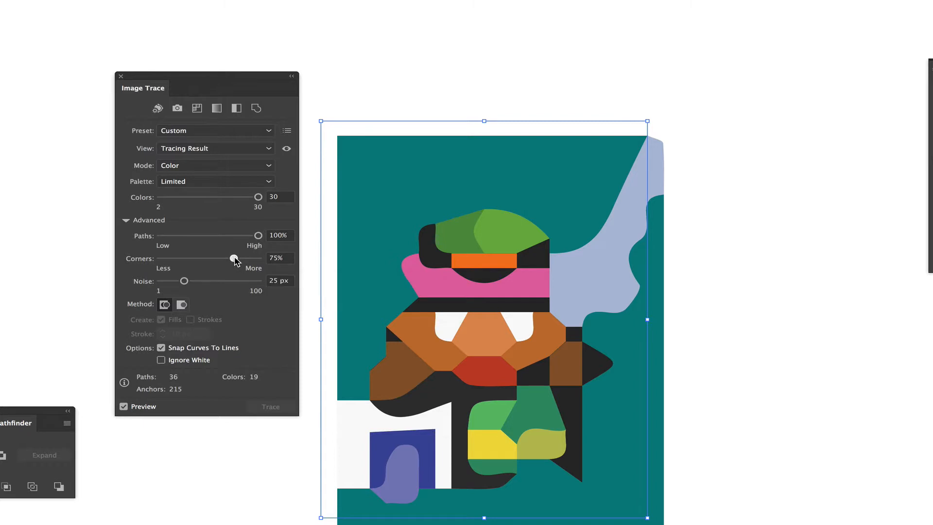
drag(234, 259, 259, 259)
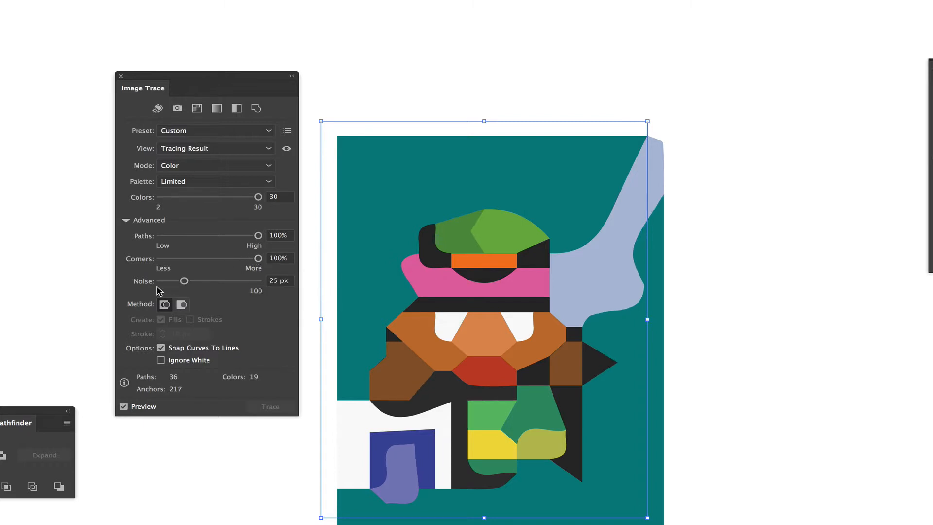
drag(183, 280, 148, 282)
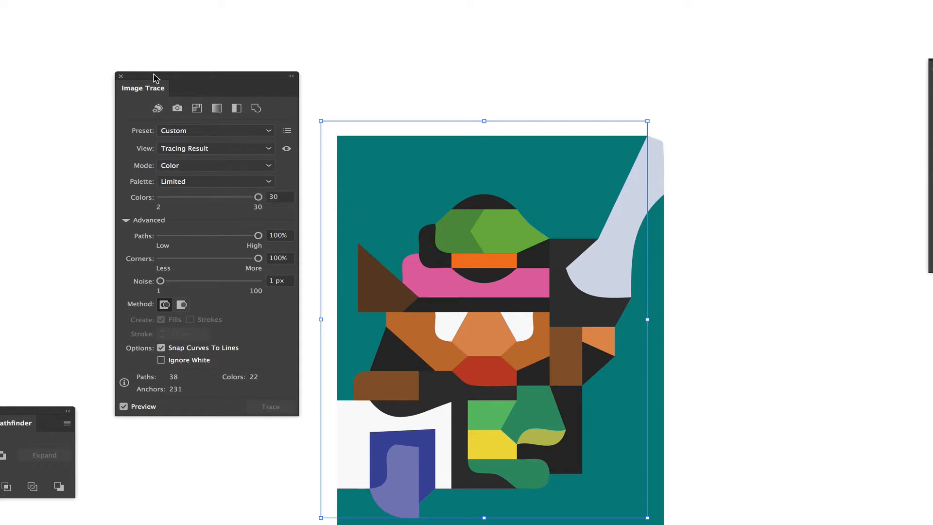
drag(155, 78, 90, 62)
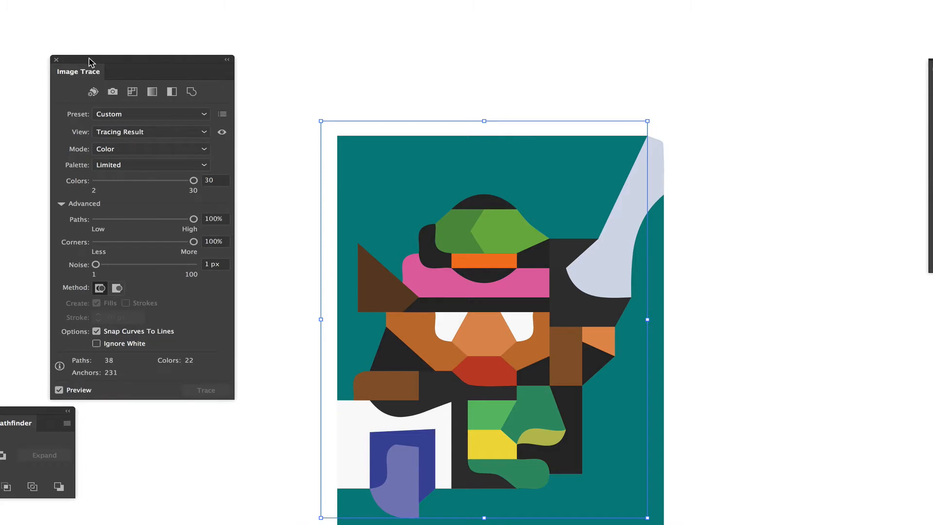
- Delete the traced sprite and paste a fresh copy of the original sprite
click(278, 147)
click(439, 223)
key(BackSpace)
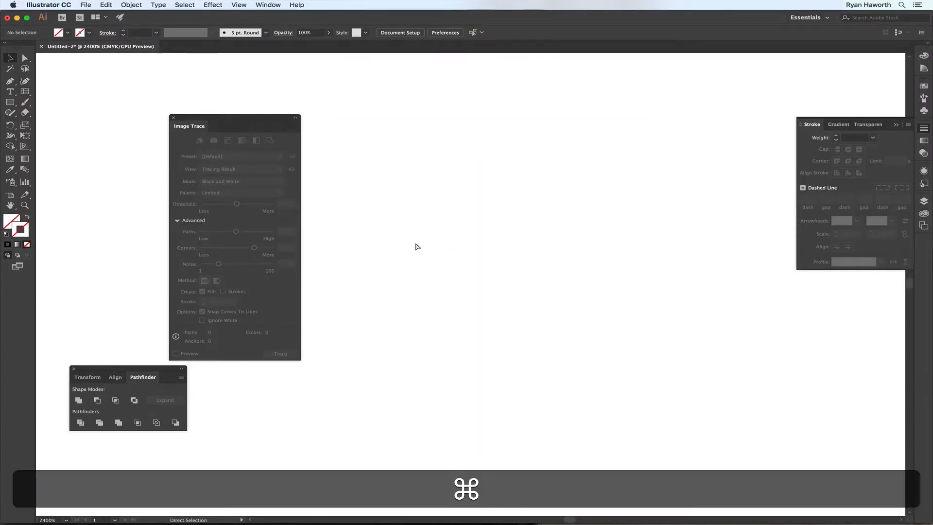
key(super+minus)
key(super+v)
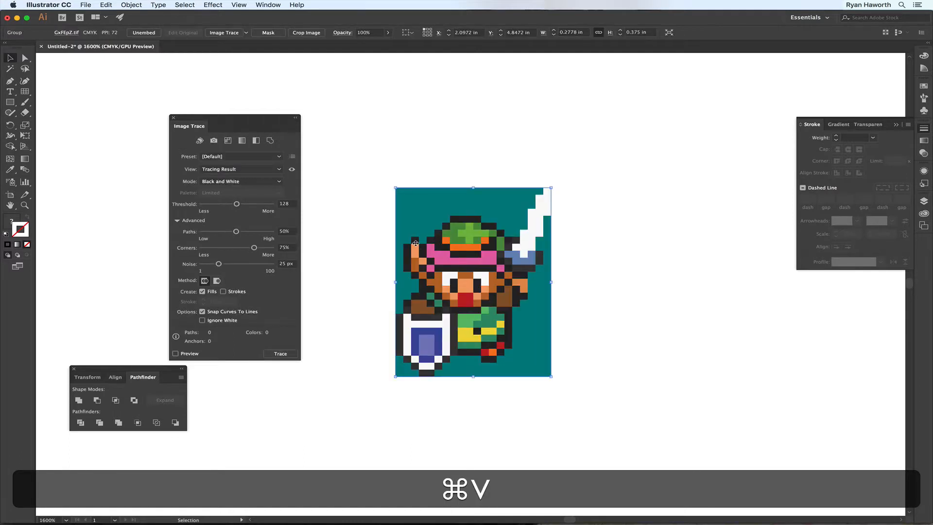
key(super+minus)
key(super+minus)
key(super+minus)
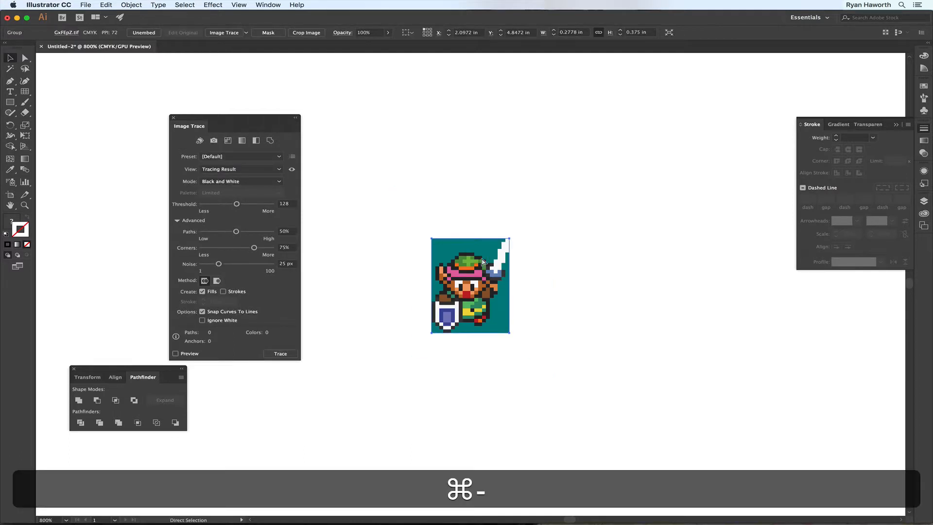
drag(469, 277, 622, 275)
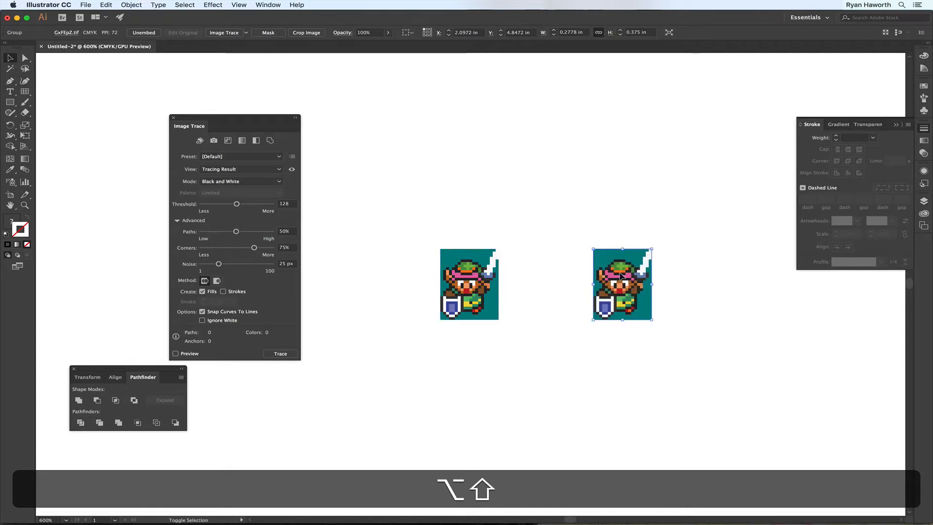
click(560, 288)
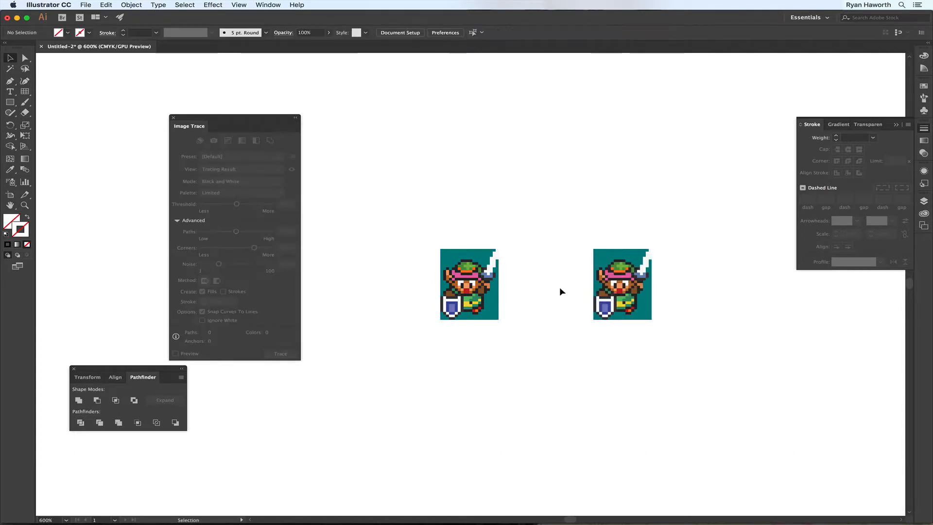
click(476, 279)
click(622, 281)
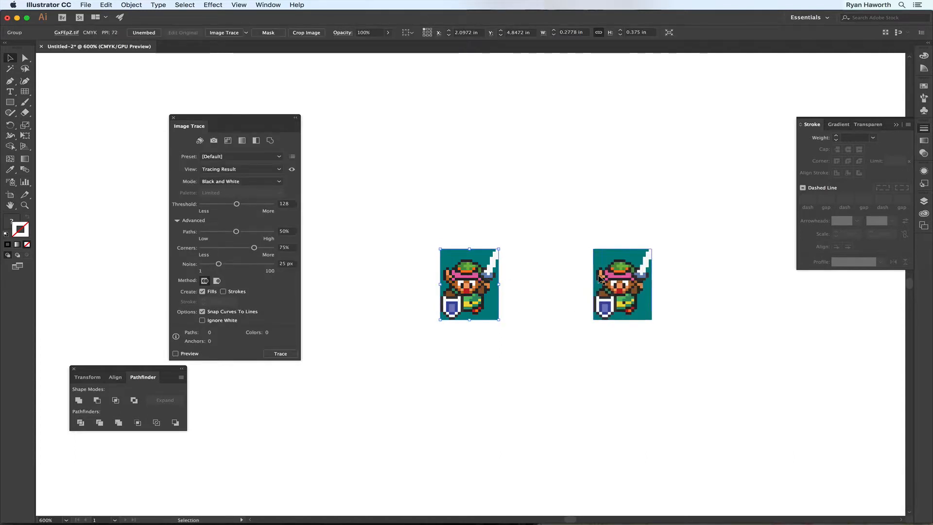
key(BackSpace)
- Duplicate the sprite and place the duplicate in the artboard's upper-left corner
click(475, 281)
drag(475, 280, 593, 281)
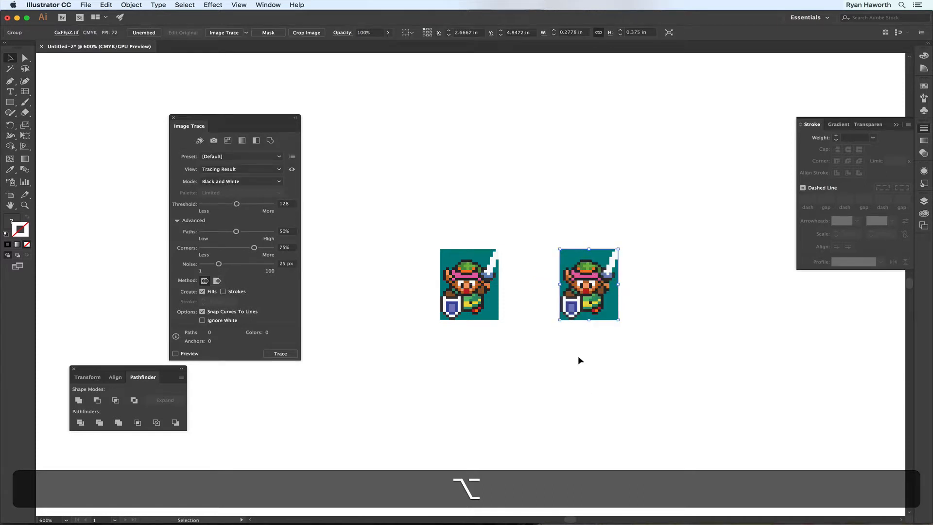
key(super+minus)
key(super+minus)
key(super+minus)
key(super+minus)
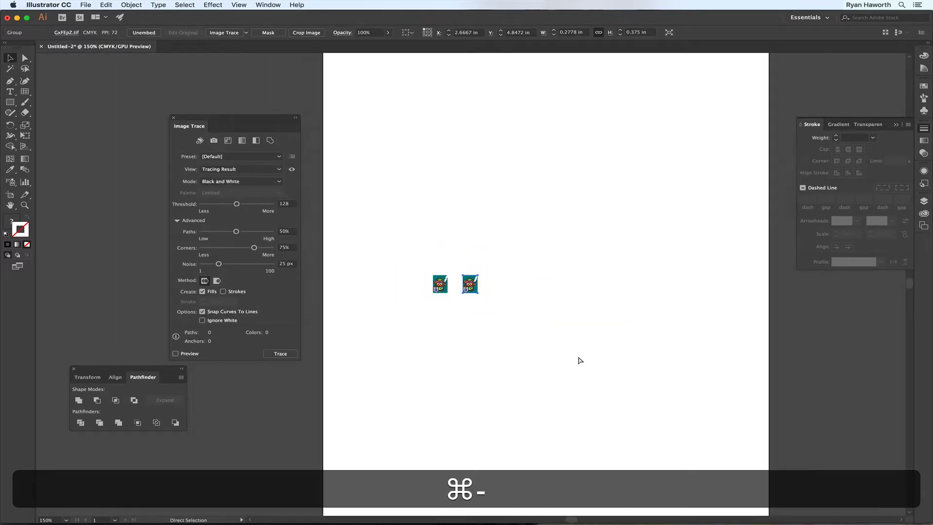
key(super+minus)
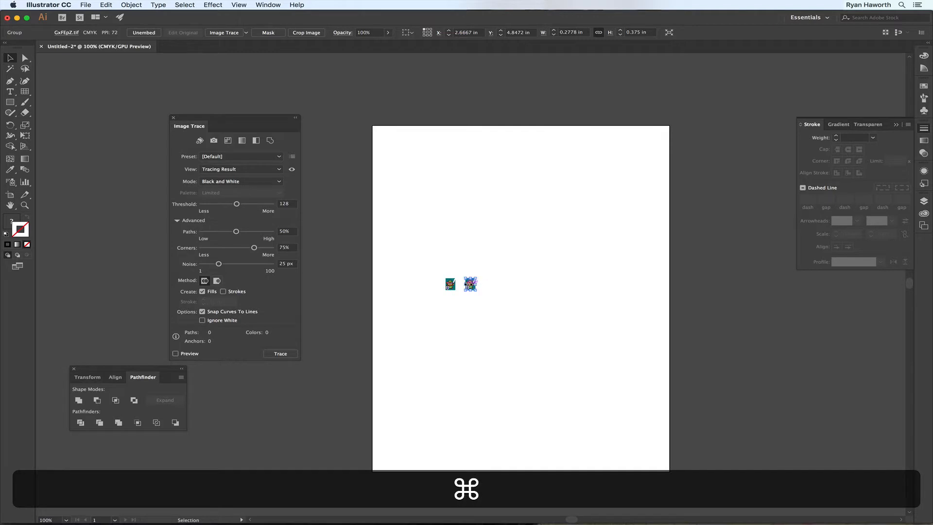
drag(469, 286, 382, 138)
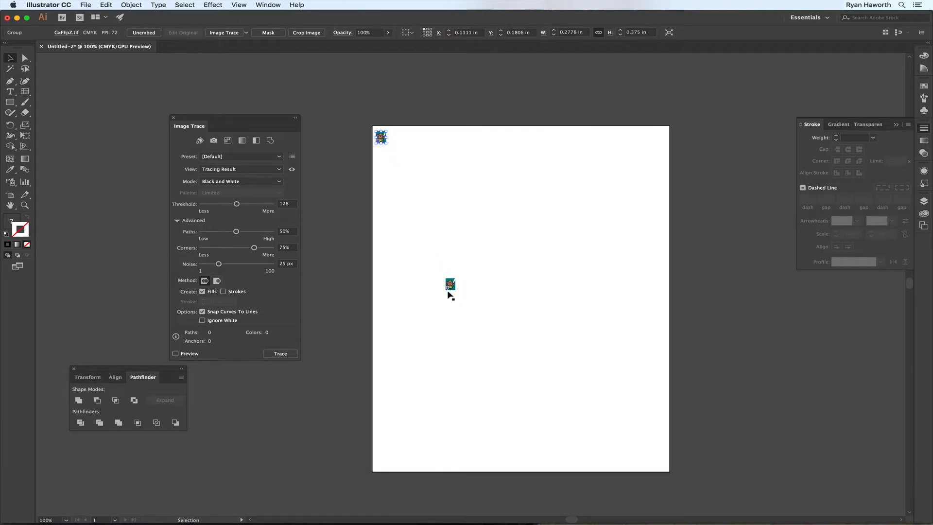
- Enlarge the original sprite to about 5.68 × 7.67 in near the middle of the artboard
drag(451, 285, 712, 416)
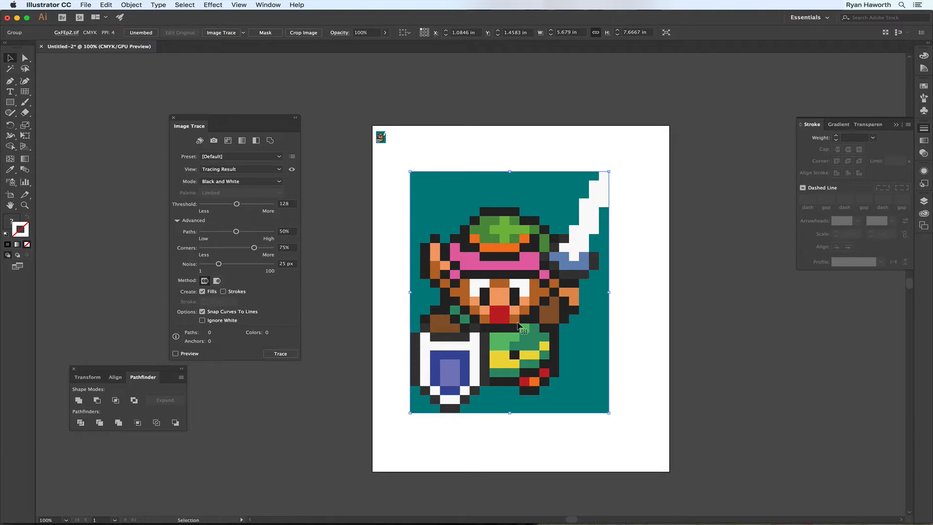
- Switch to Photoshop, create a Letter print document of 8.5 × 11 in at 300 ppi, and paste the copied sprite into it
key(super+Tab)
key(super+Tab)
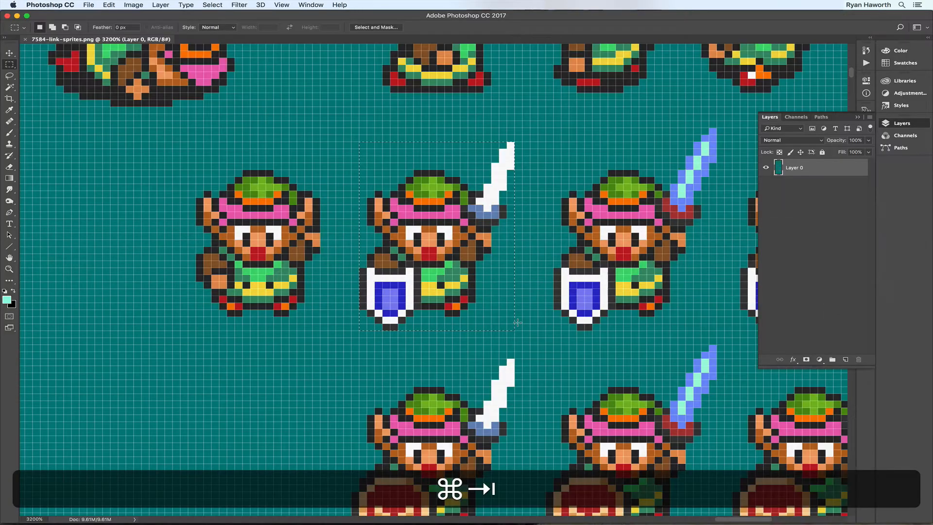
key(super+n)
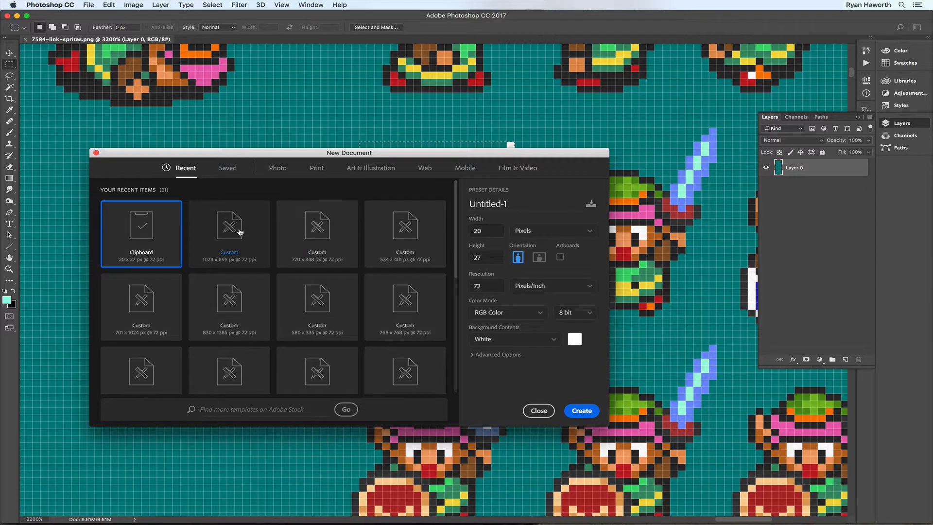
click(316, 170)
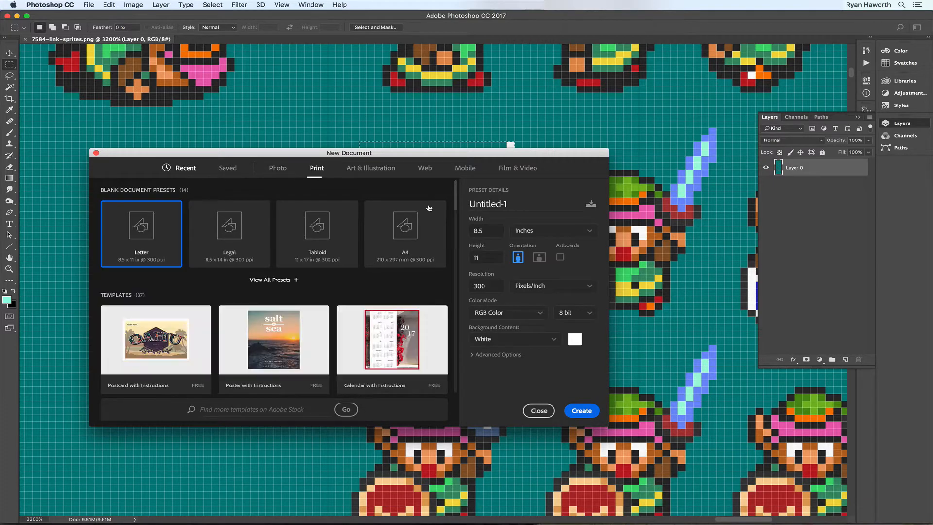
click(580, 411)
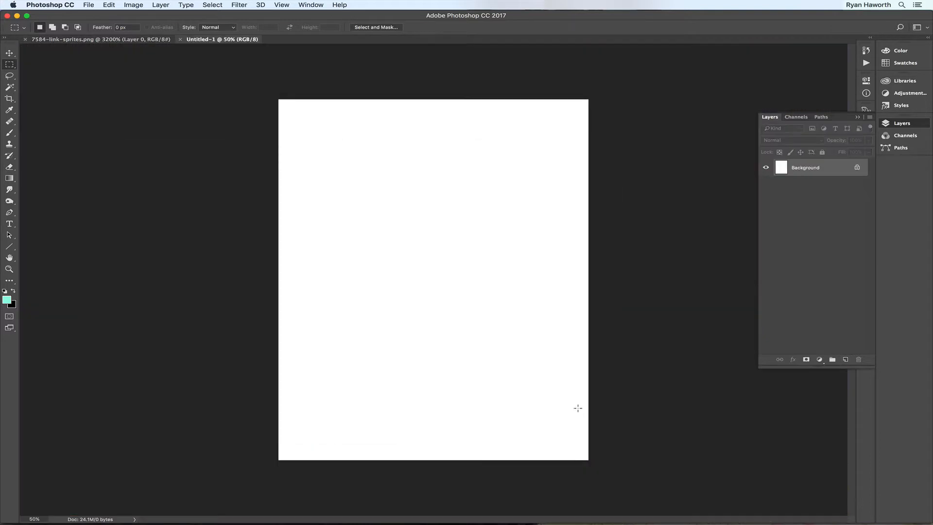
key(super+v)
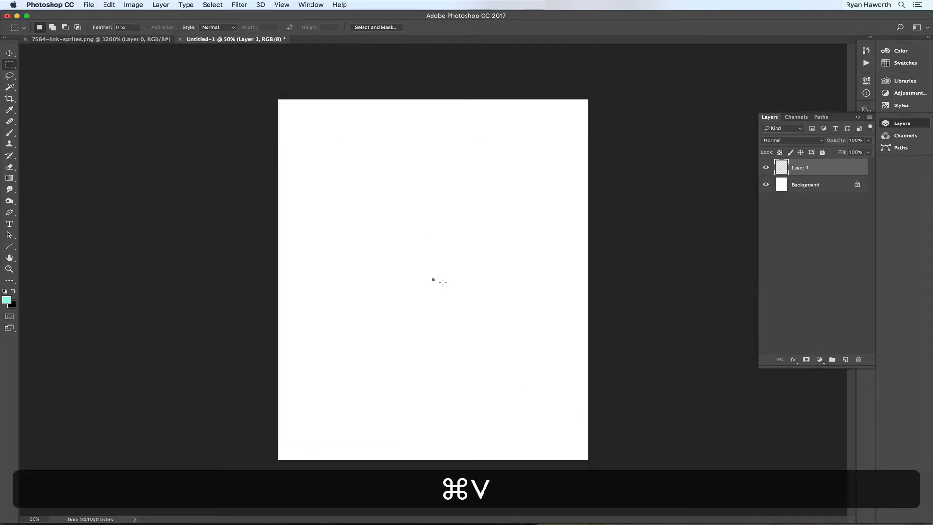
- Enlarge the pasted sprite proportionally about its center to about 9430%, filling most of the page
key(super+t)
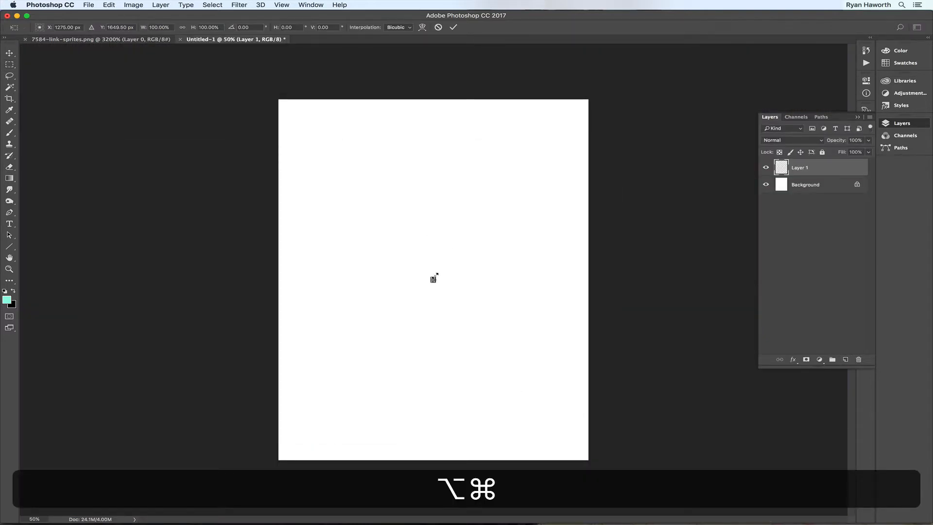
drag(436, 278, 573, 154)
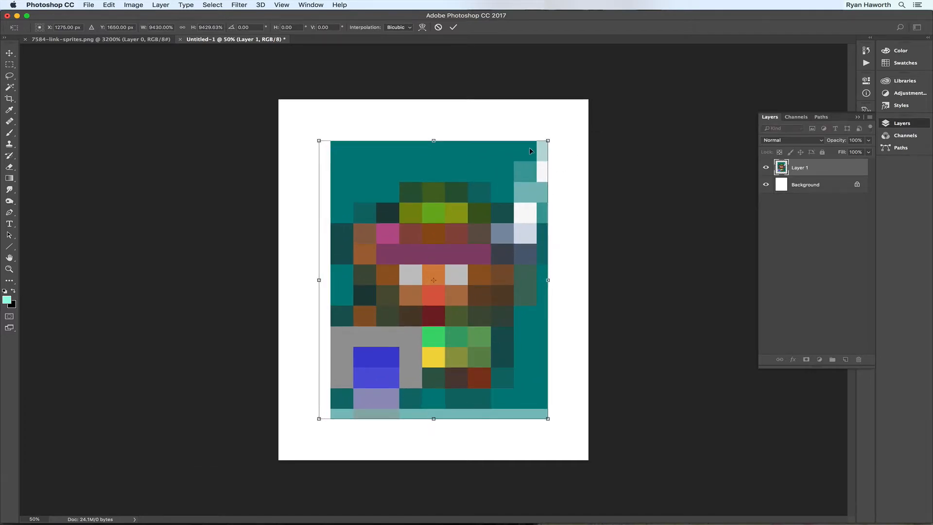
key(Return)
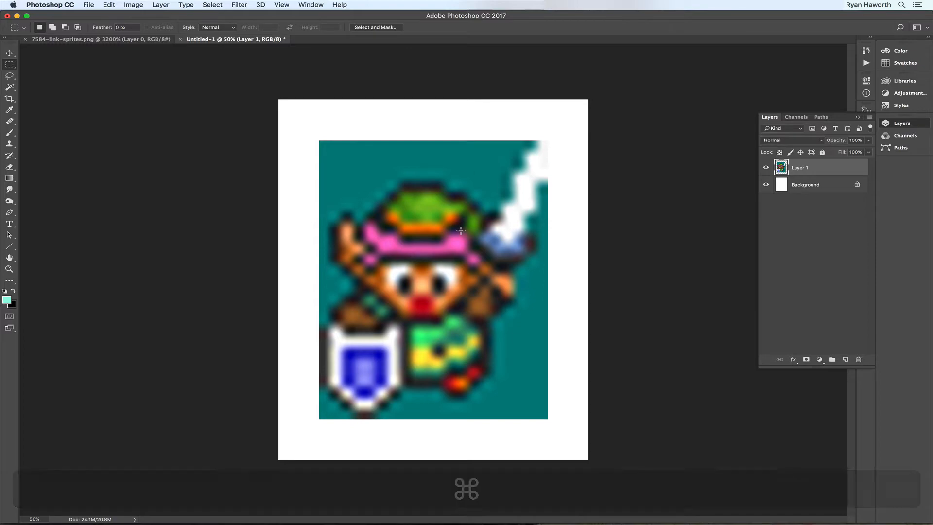
- Close the untitled print document without saving and switch back to the enlarged sprite in Illustrator
key(super+w)
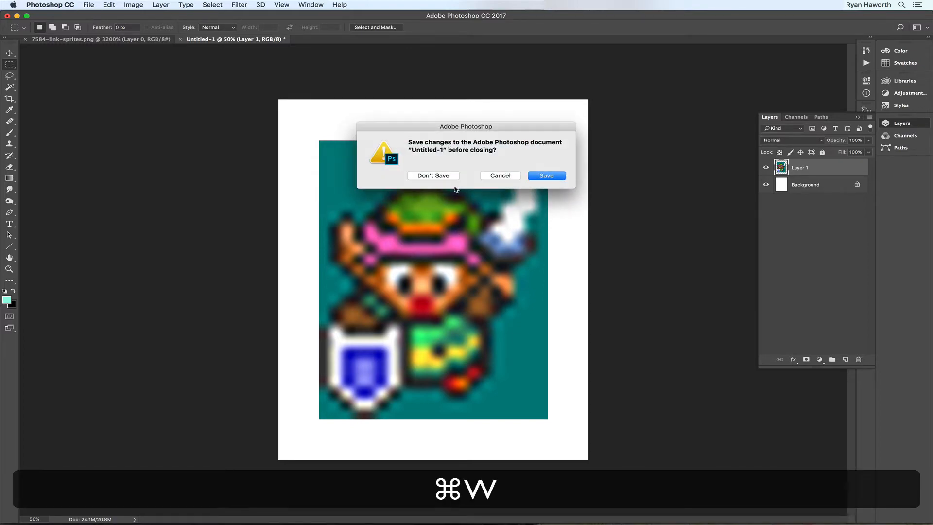
click(432, 176)
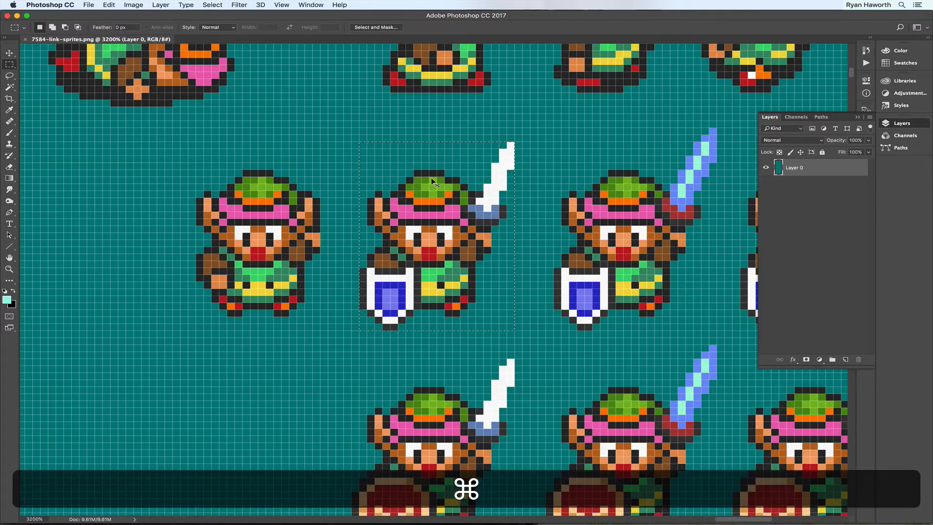
key(super+Tab)
click(160, 246)
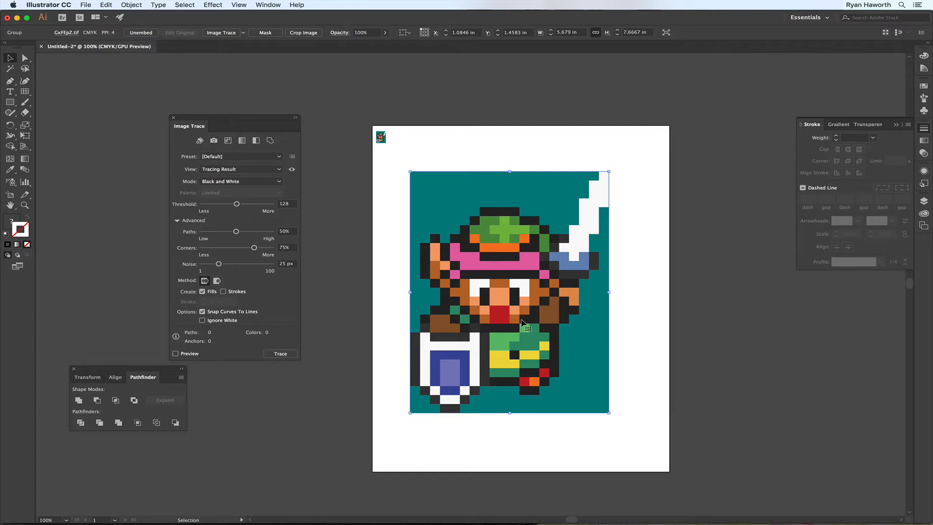
mouse_move(612, 414)
mouse_down()
mouse_move(635, 434)
mouse_move(611, 416)
mouse_up()
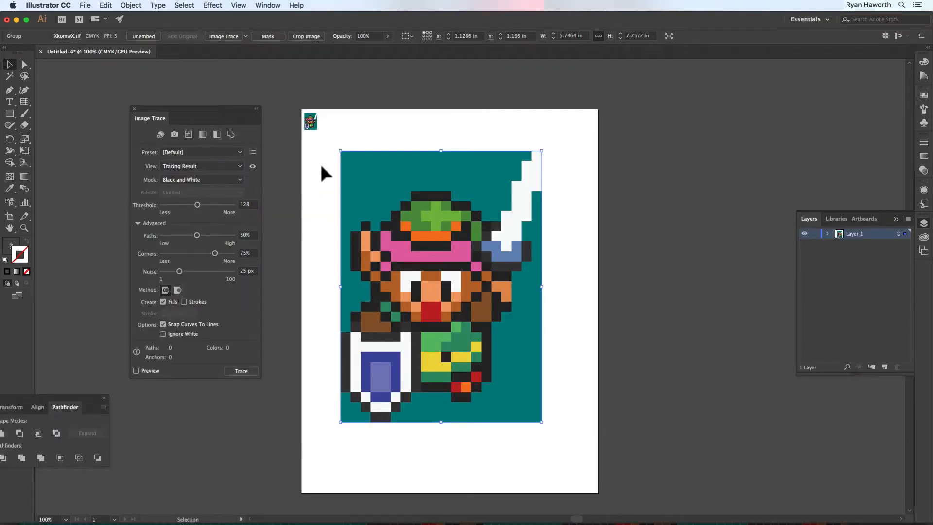
- Set the enlarged sprite's Image Trace to Color mode with a limited palette of 30 colors and preview the trace
click(209, 176)
click(197, 189)
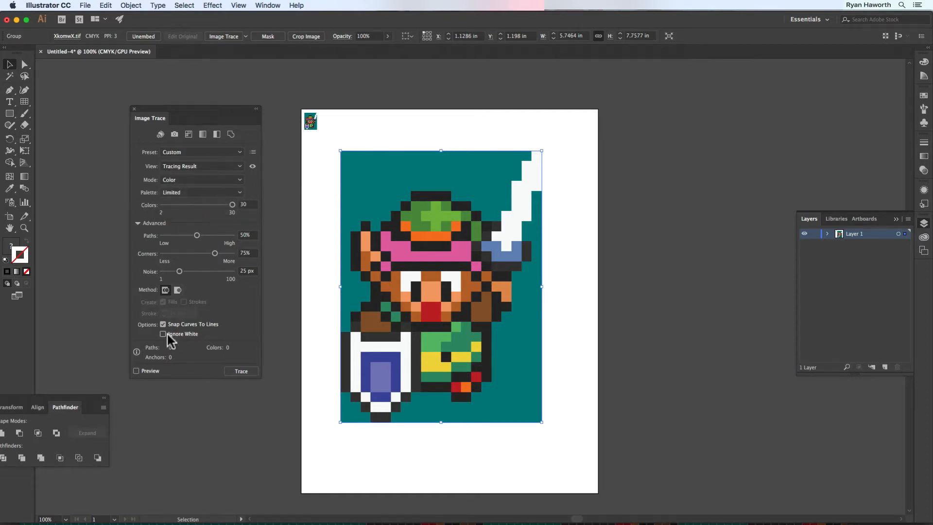
click(136, 371)
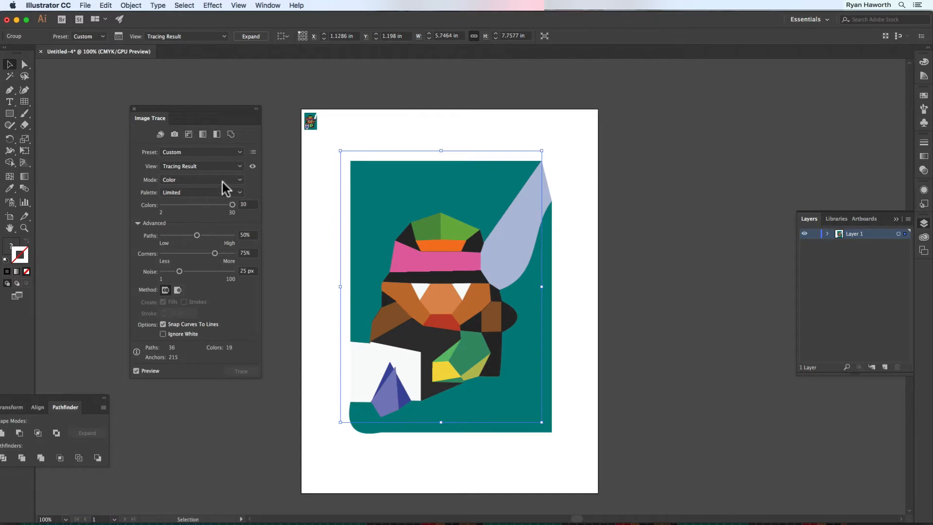
scroll(220, 182, down, 2)
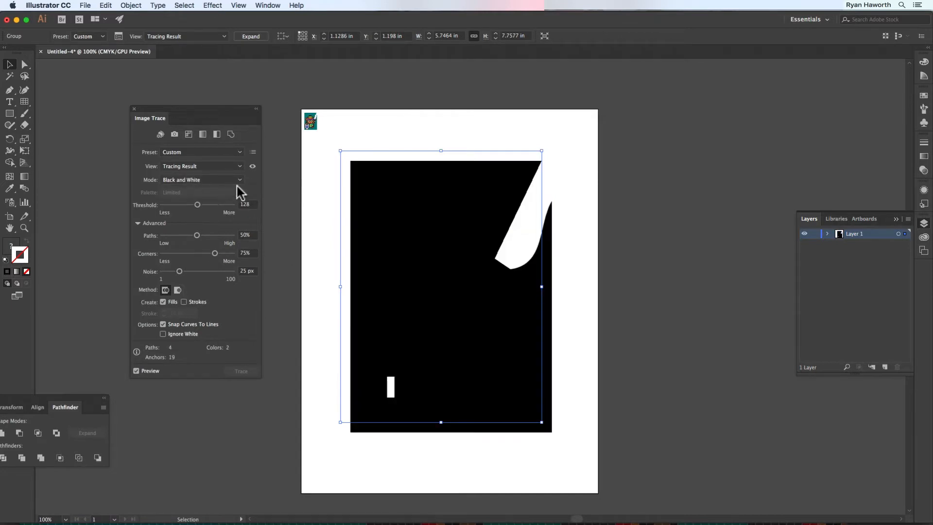
click(218, 183)
click(209, 192)
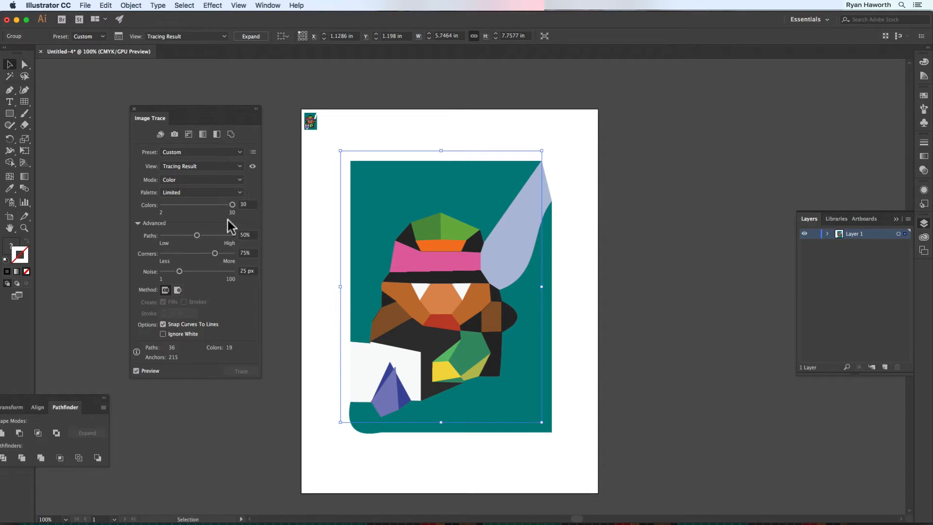
- Set the trace's Paths to 100%, Corners to 100% and Noise to 1 px
mouse_move(197, 235)
mouse_down()
mouse_move(155, 235)
mouse_move(232, 239)
mouse_move(247, 254)
mouse_up()
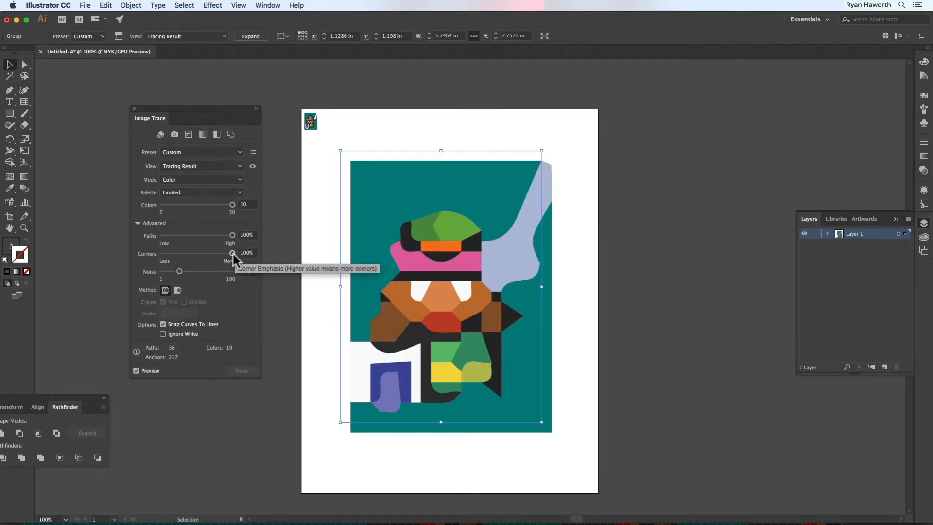
drag(180, 271, 158, 271)
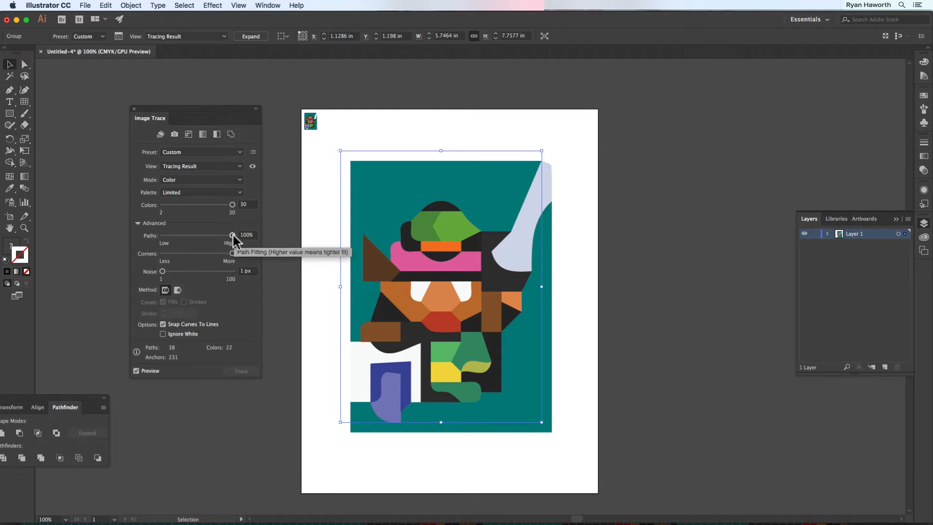
mouse_move(233, 235)
mouse_down()
mouse_move(144, 243)
mouse_move(246, 235)
mouse_up()
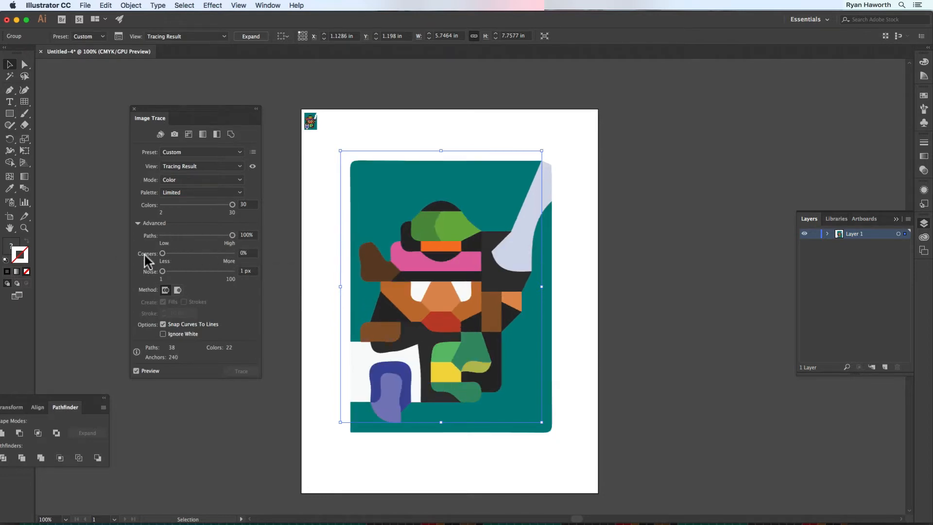
drag(162, 253, 261, 252)
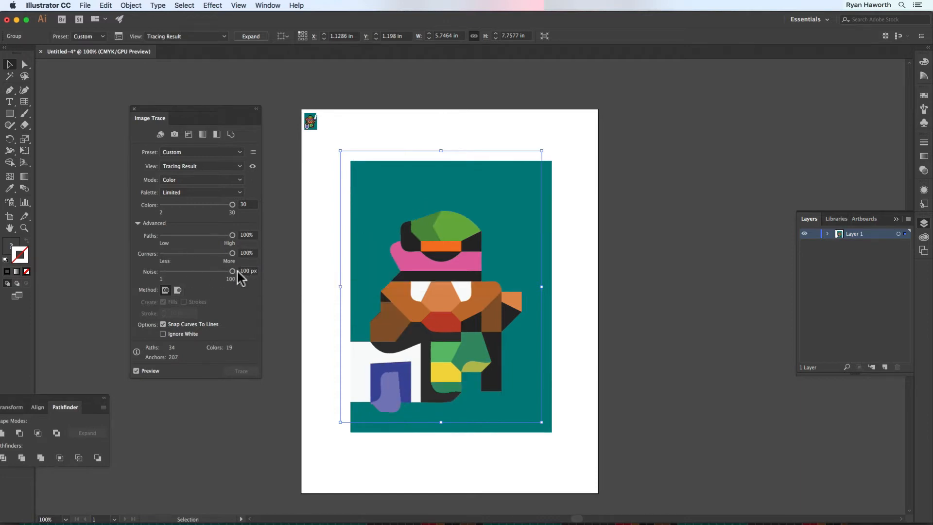
drag(231, 272, 118, 281)
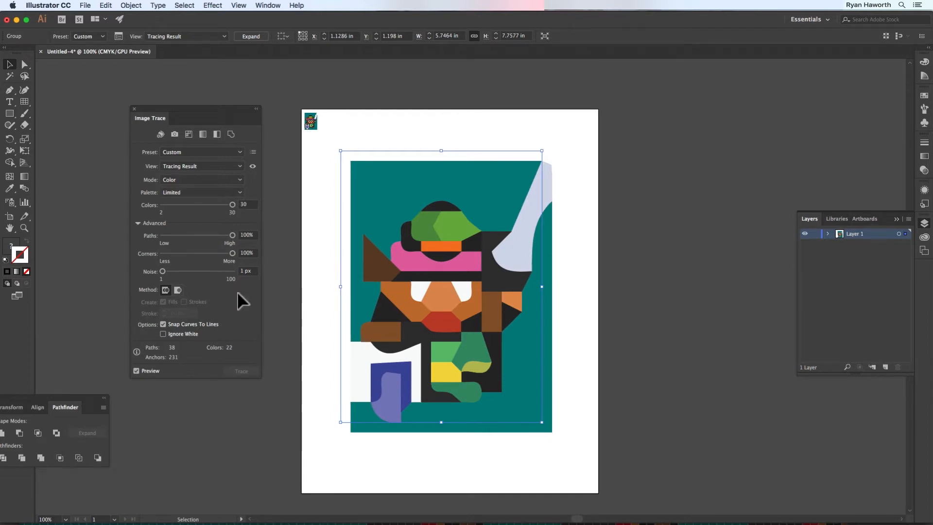
- Turn off the trace preview and undo all Image Trace changes back to the untraced enlarged sprite
click(137, 370)
click(137, 371)
key(super)
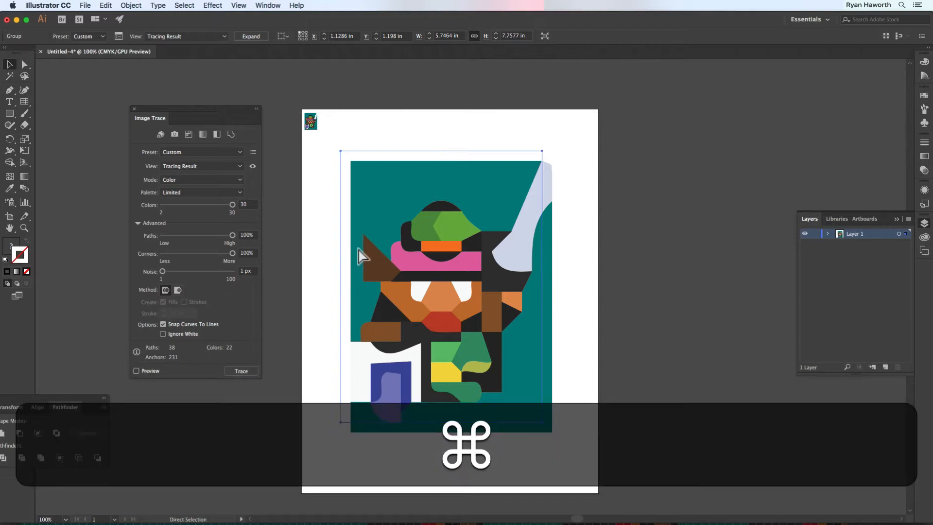
key(super+z)
key(super+z)
key(super+z)
key(super+z)
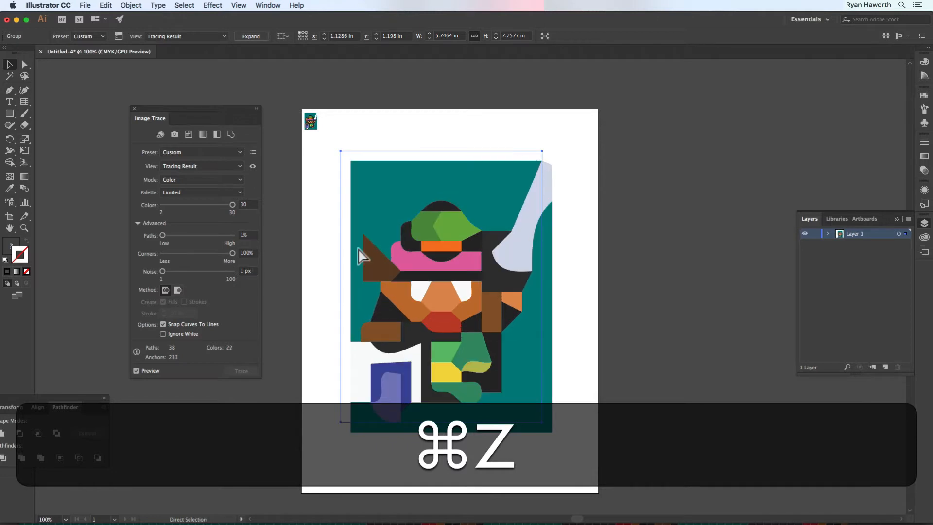
key(super+z)
key(super+z)
key(super+z)
key(super+z)
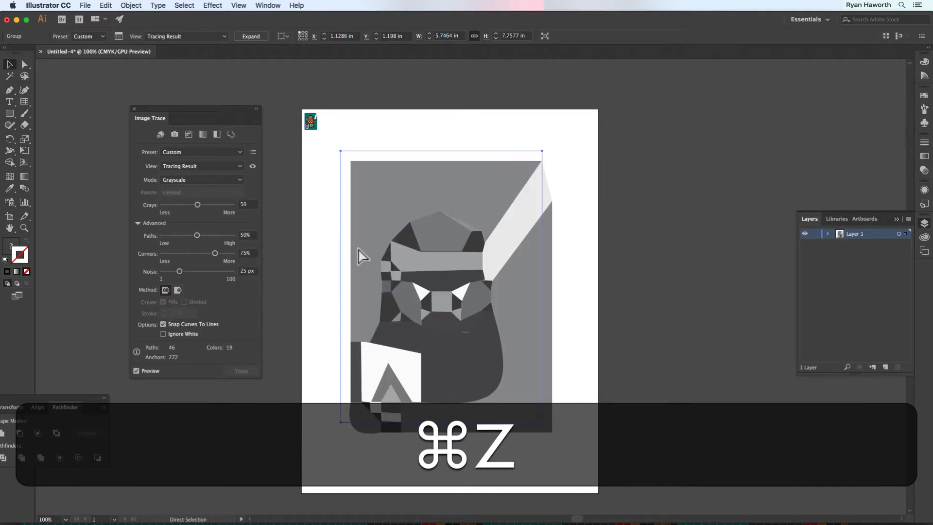
key(super+z)
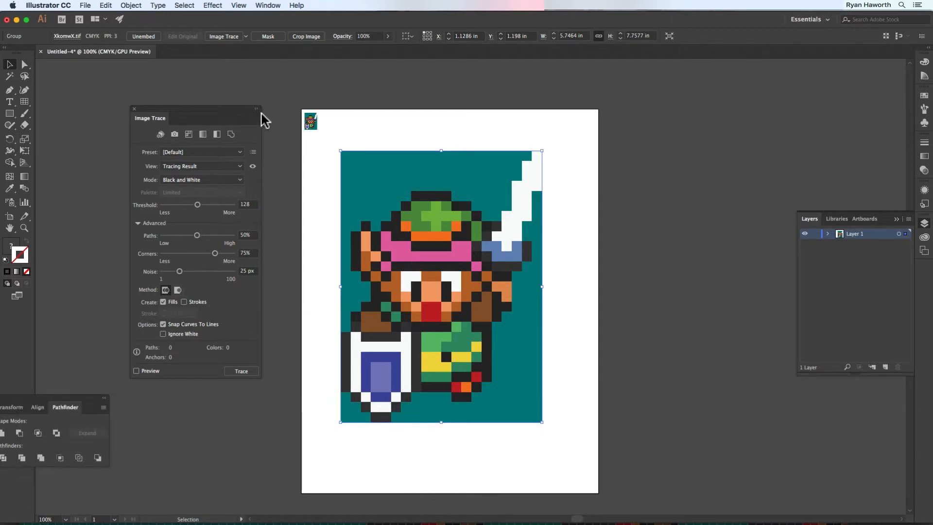
- Copy the enlarged sprite and switch to Photoshop
key(super+Tab)
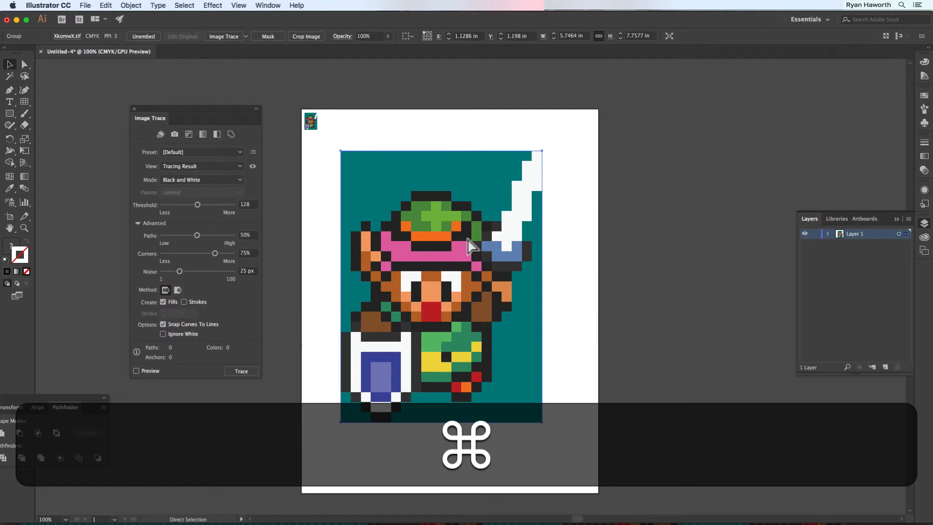
key(super+c)
key(super+Tab)
key(super+Tab)
key(super+Tab)
key(super+Tab)
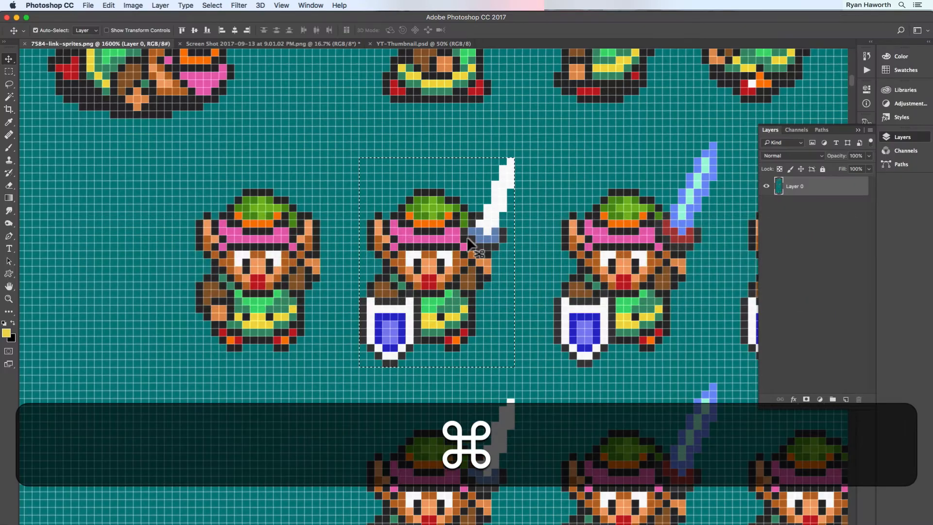
- Create a new document from the Clipboard preset, 414 × 559 px at 72 ppi, and paste the sprite into it as pixels
key(super+n)
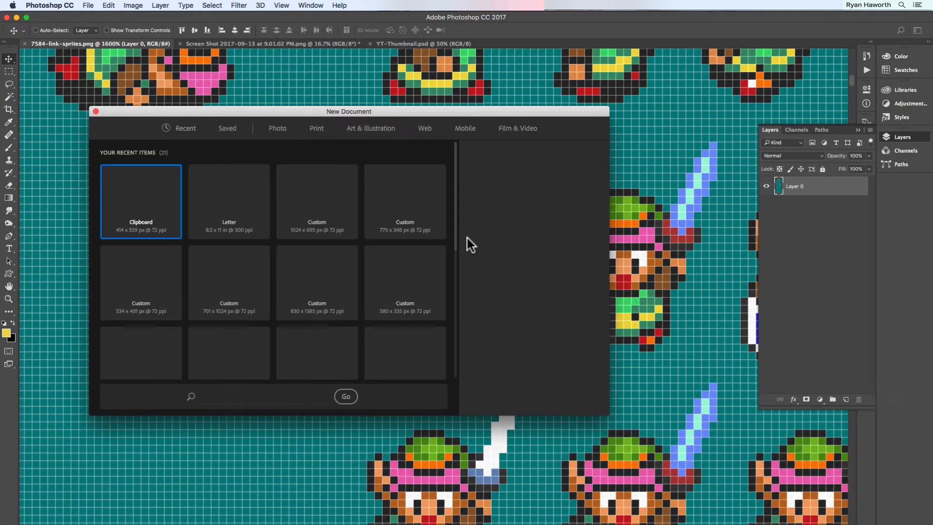
key(Return)
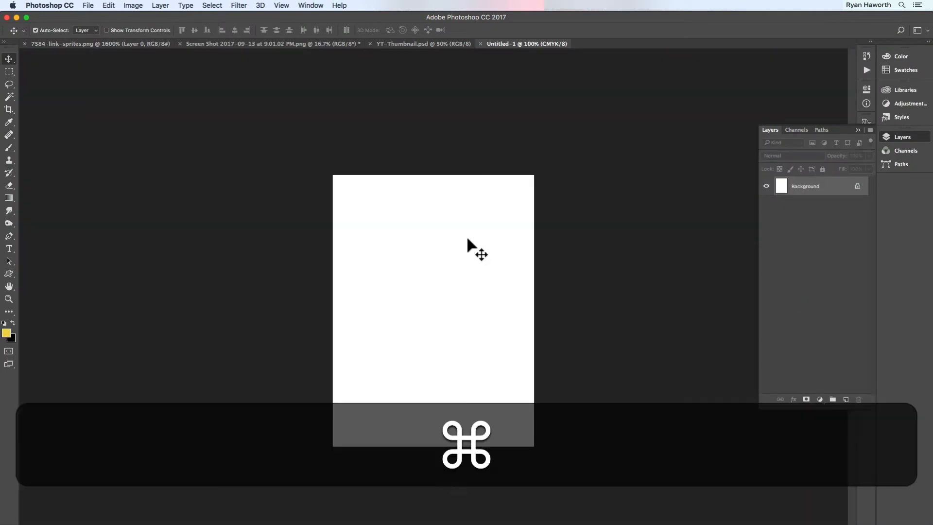
key(super+v)
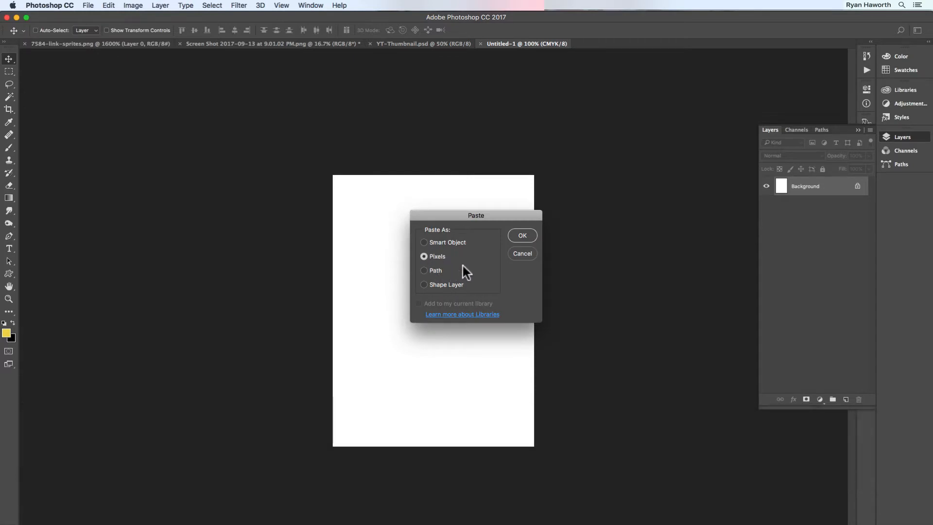
click(522, 237)
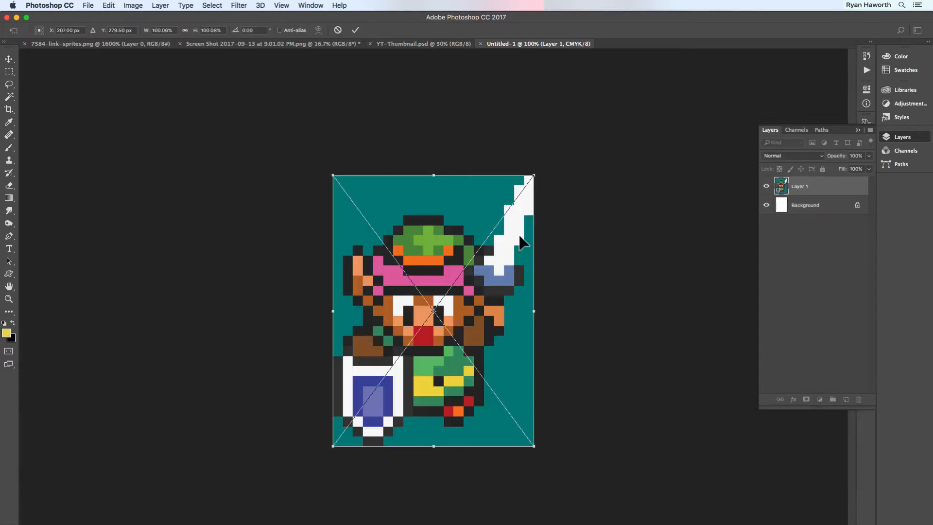
key(Return)
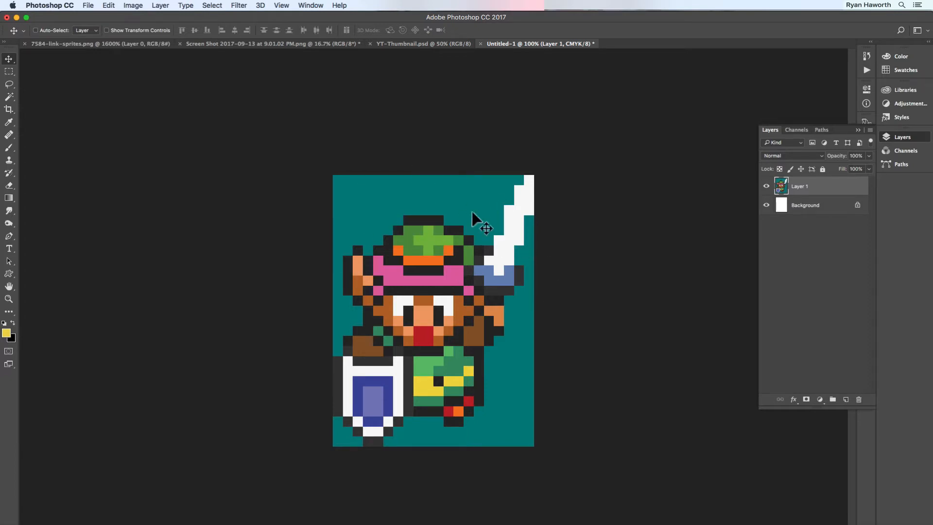
- Select and copy the entire canvas with the rasterized sprite, and switch back to Illustrator
key(super)
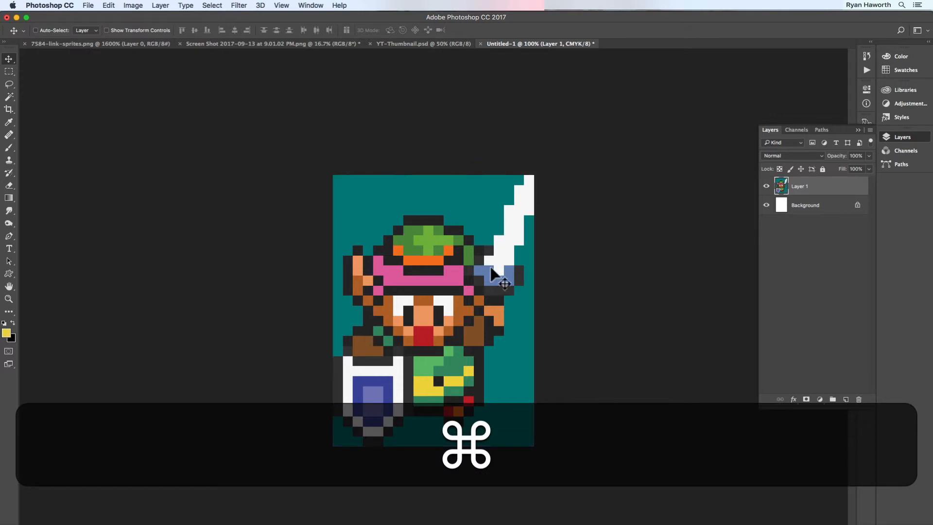
key(super+a)
key(super)
key(super+a)
key(super+c)
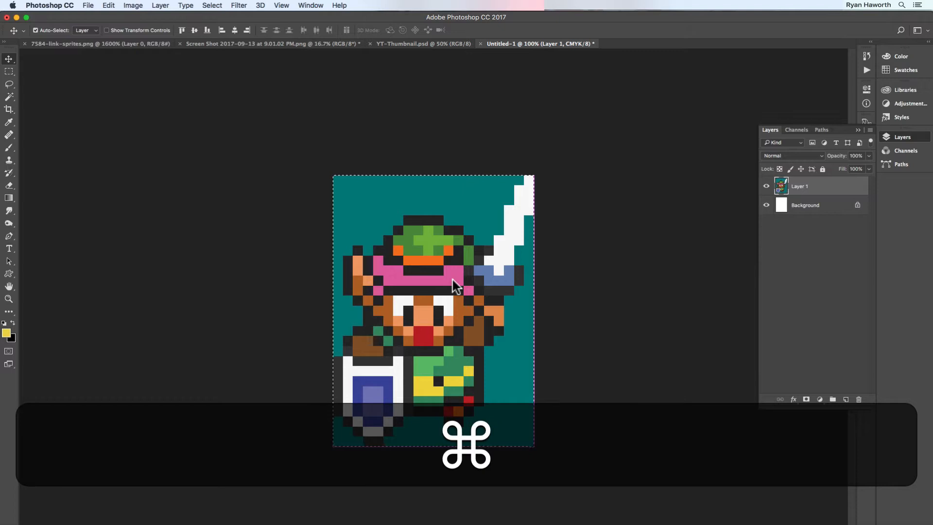
key(super+Tab)
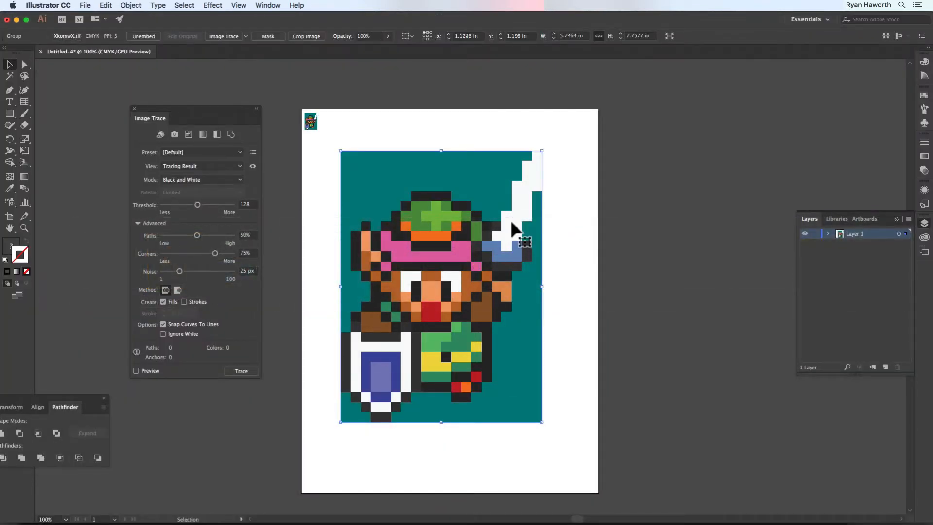
- Paste the rasterized sprite and arrange it side by side with the earlier enlarged sprite
key(super+v)
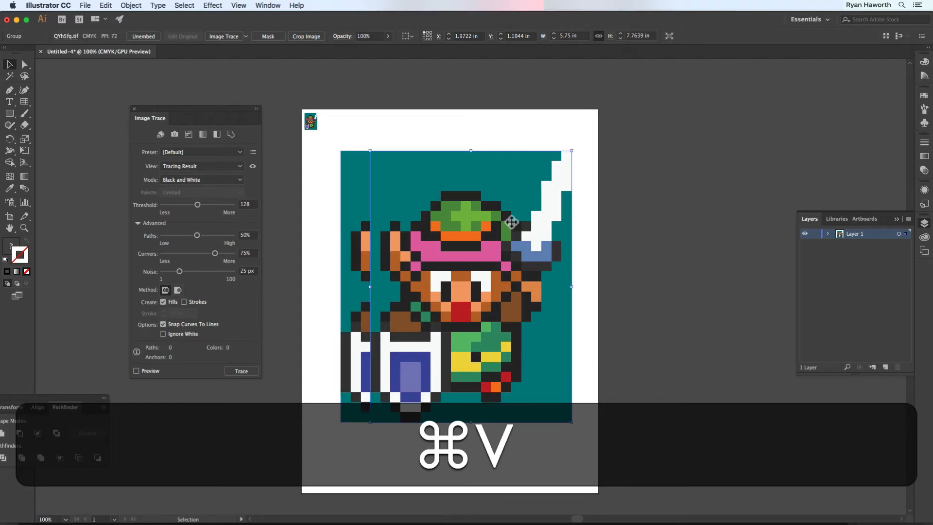
drag(358, 218, 597, 210)
drag(457, 210, 425, 215)
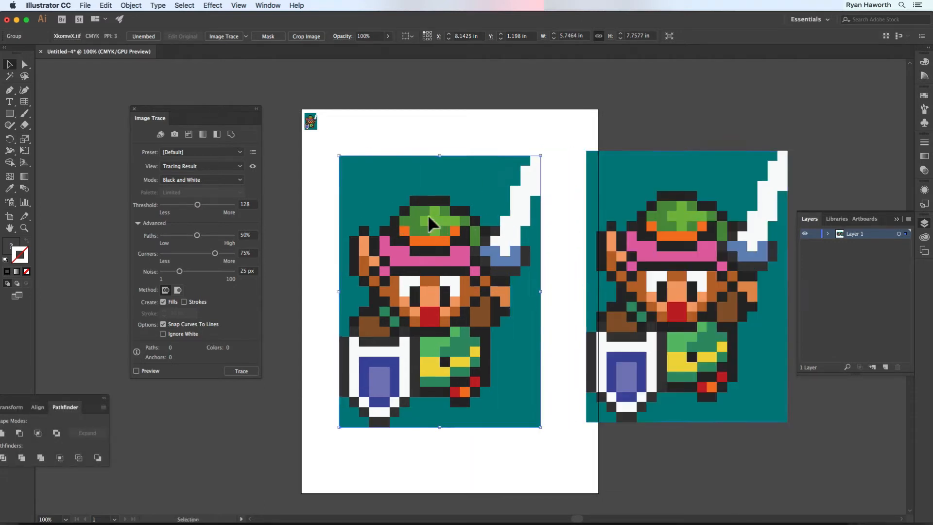
- Delete both large sprites and paste the rasterized copy in front at the center of the artboard
shift+click(665, 217)
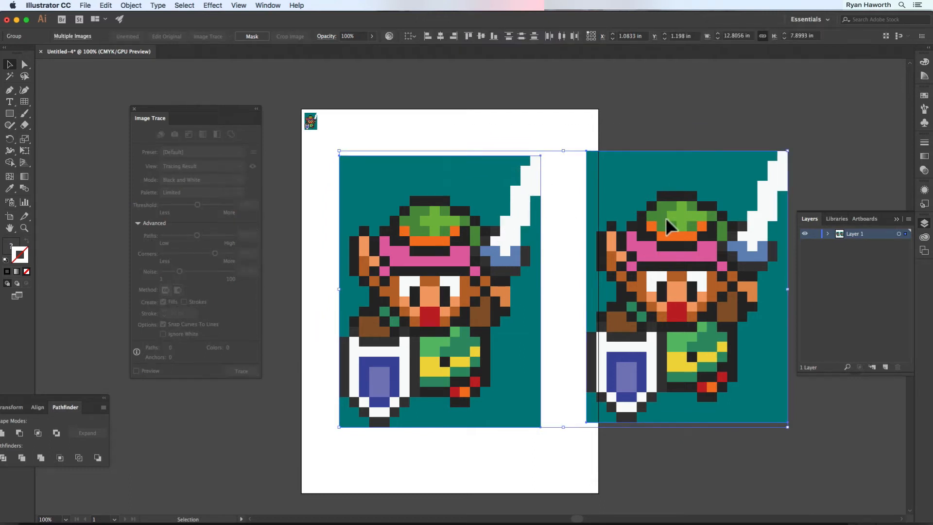
key(BackSpace)
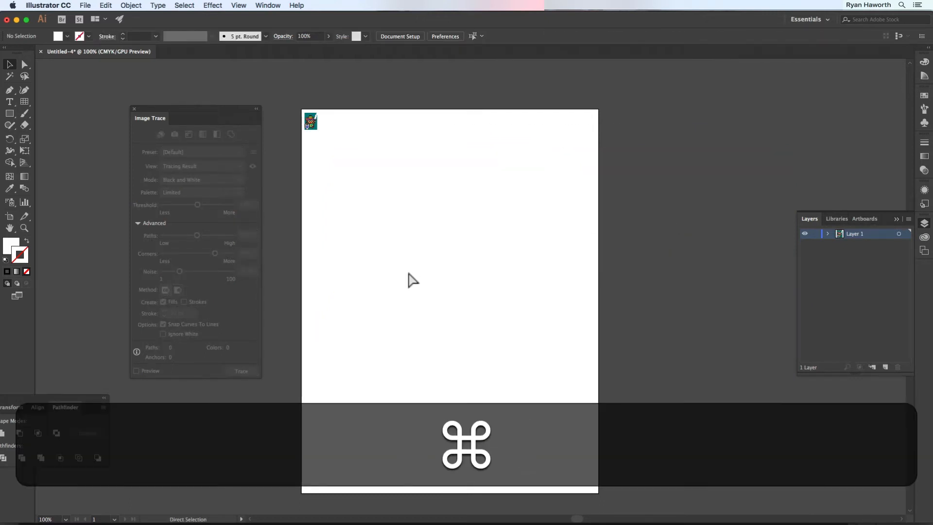
key(super+f)
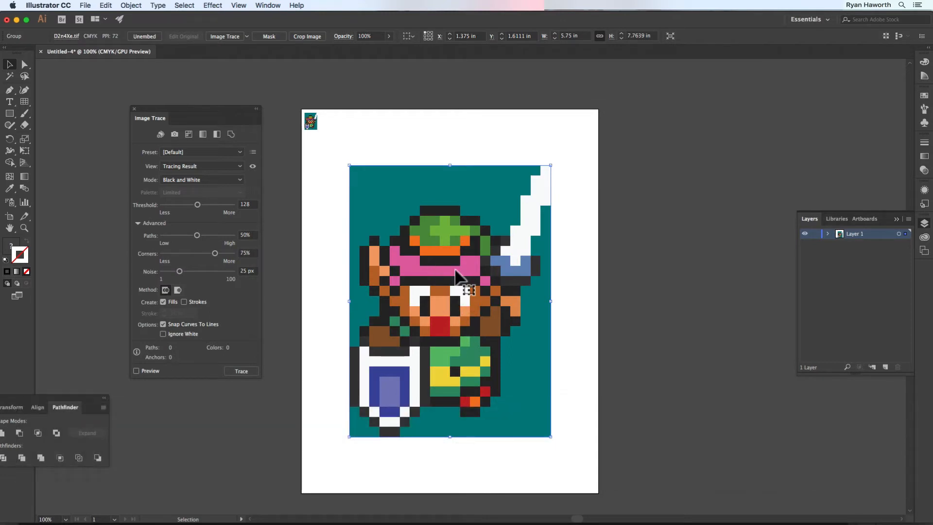
- Trace the rasterized sprite with live preview on and the mode set to Color
click(136, 371)
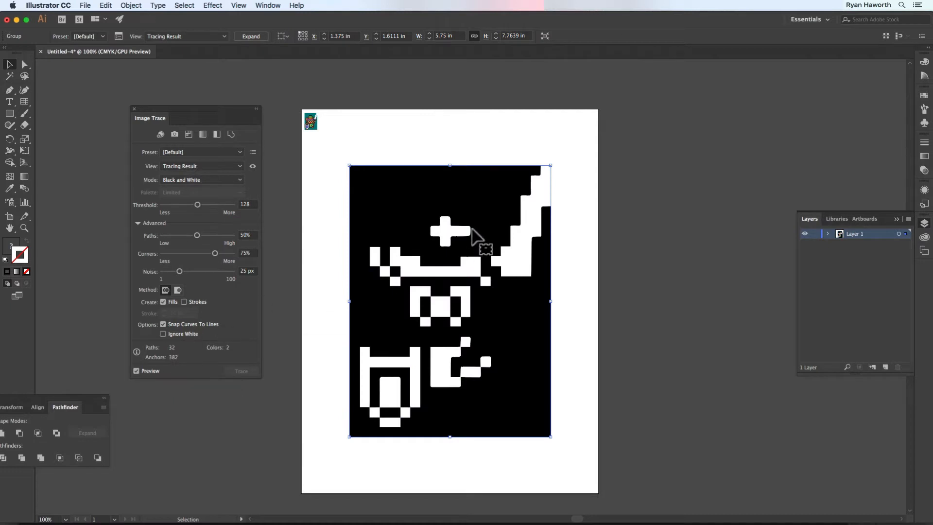
click(185, 180)
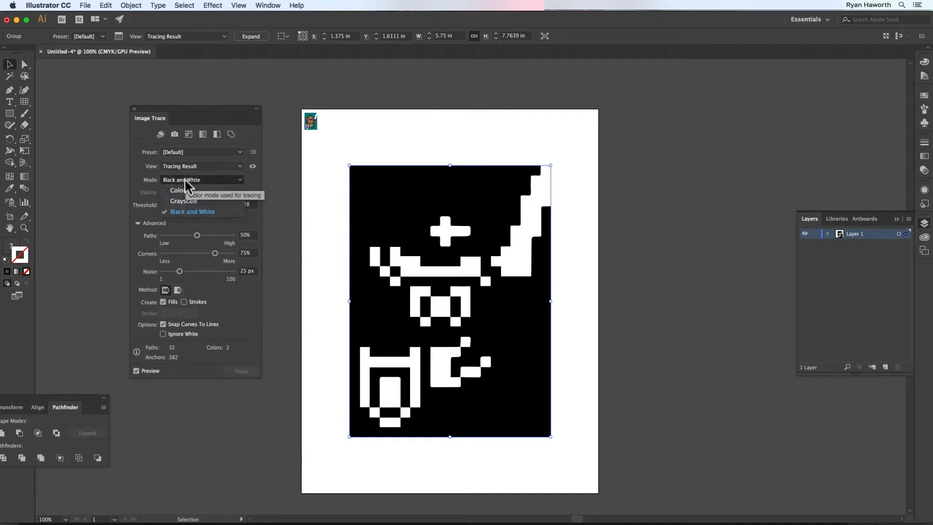
click(177, 191)
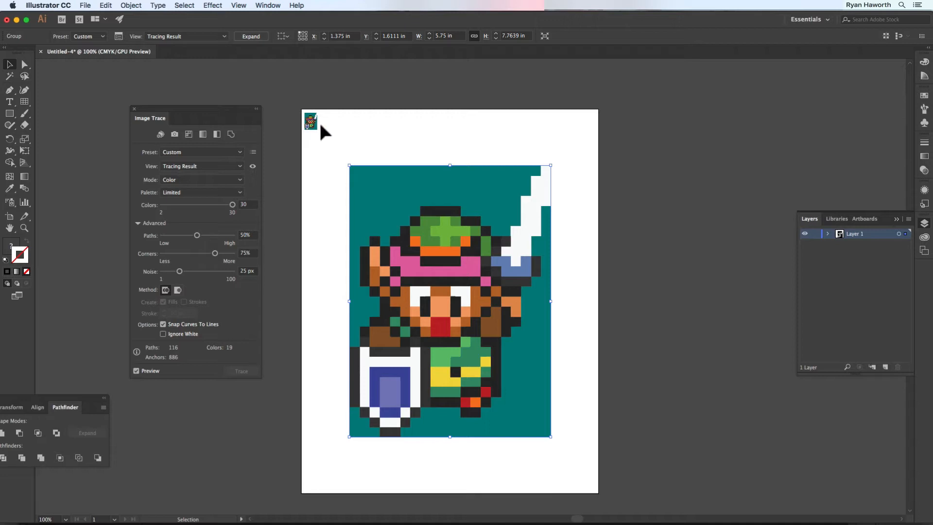
- Enlarge the small sprite in the artboard's corner, and shrink it back to about 0.23 × 0.31 in
mouse_move(305, 113)
mouse_down()
mouse_move(531, 286)
mouse_move(523, 289)
mouse_up()
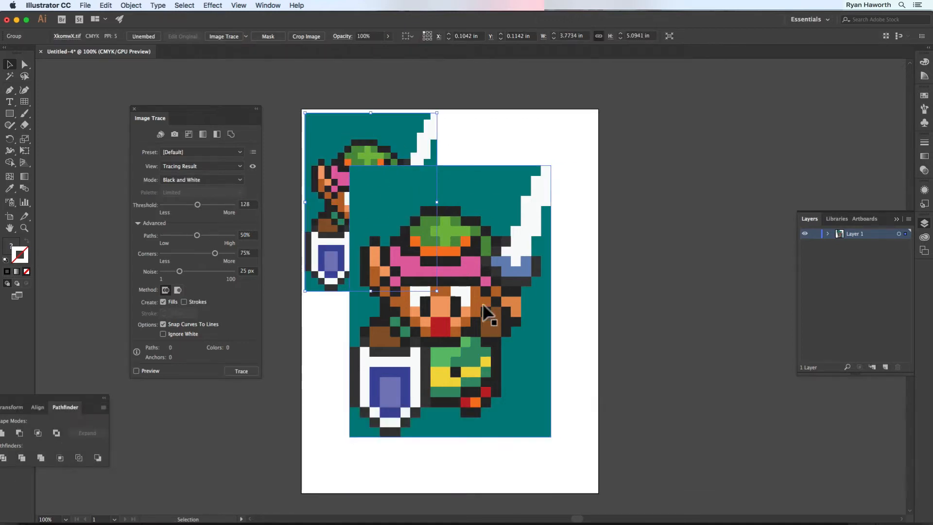
drag(437, 291, 315, 135)
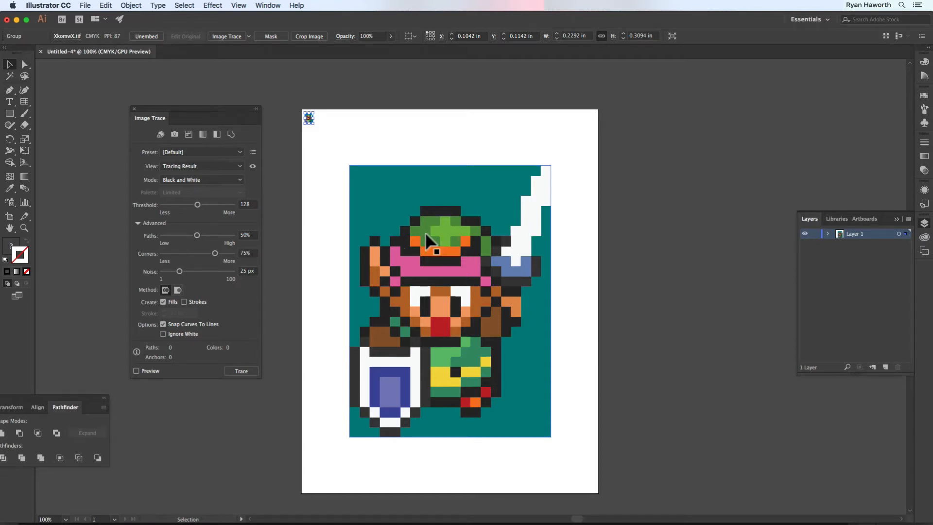
- Switch to Photoshop and check the image size of the enlarged sprite document without changing it
key(super+Tab)
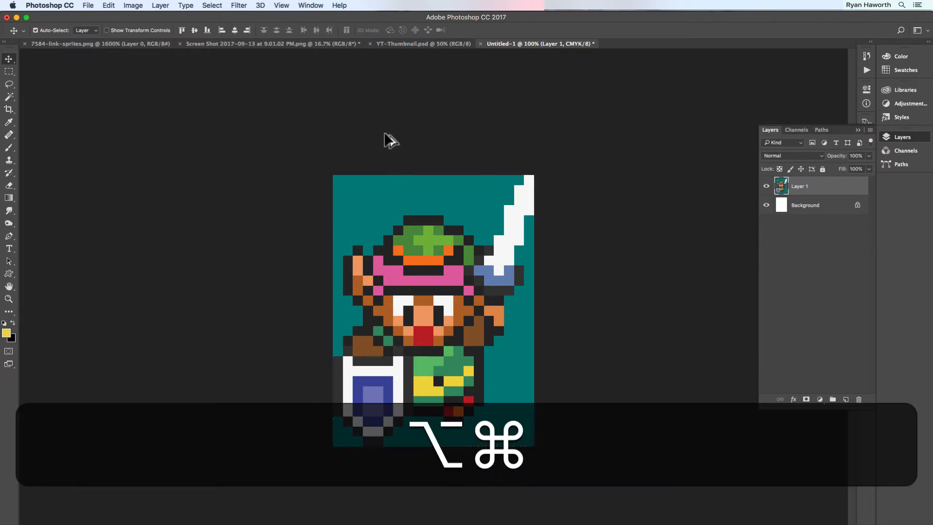
key(alt+super+i)
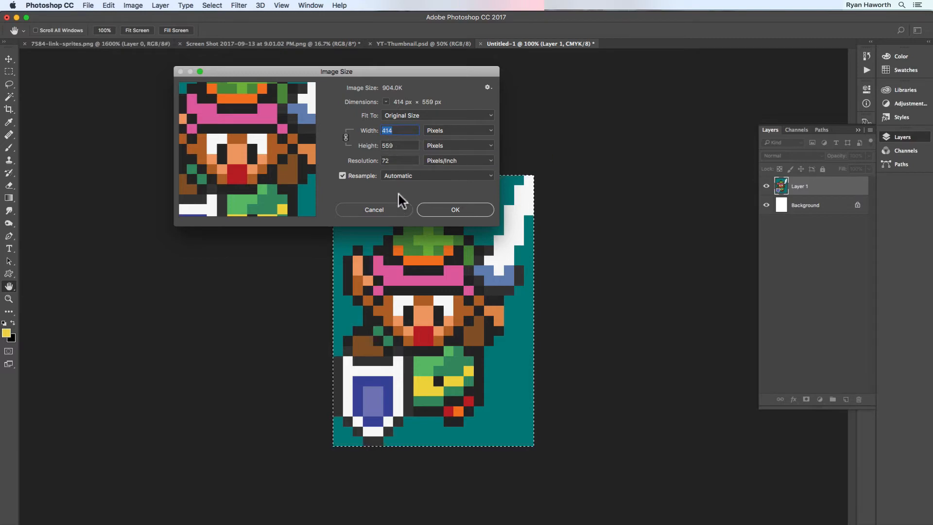
click(360, 208)
key(v)
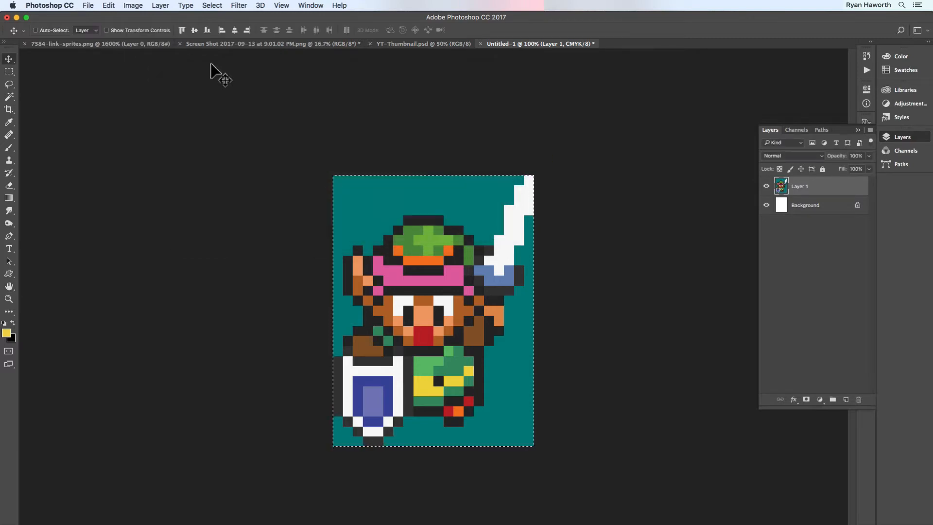
- Copy the selected original sprite from the sprite sheet and paste it into a new Clipboard-preset document, 20 × 27 px at 72 ppi
click(77, 44)
key(super+c)
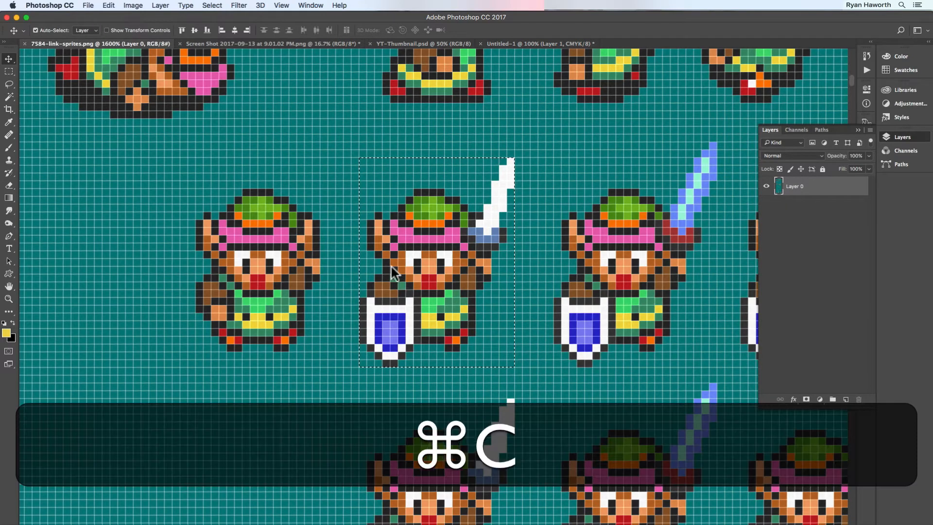
key(super+n)
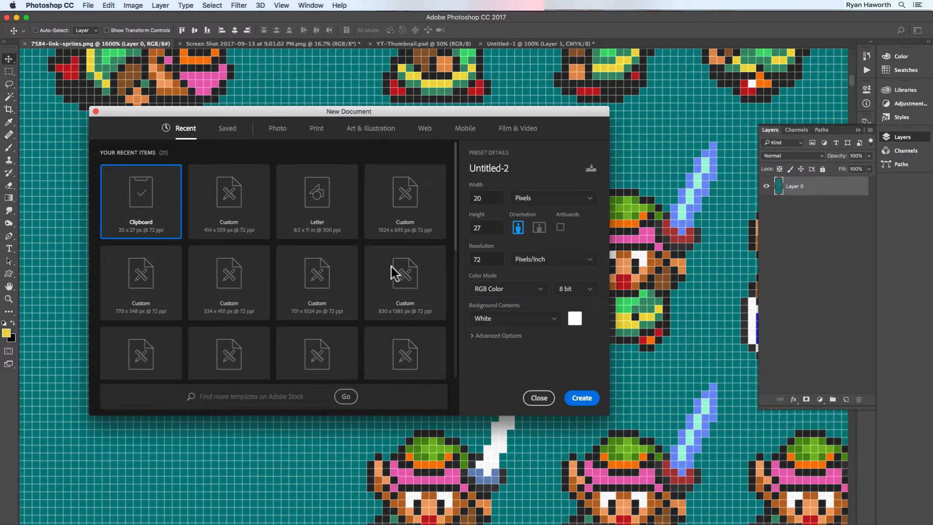
key(Return)
key(super+v)
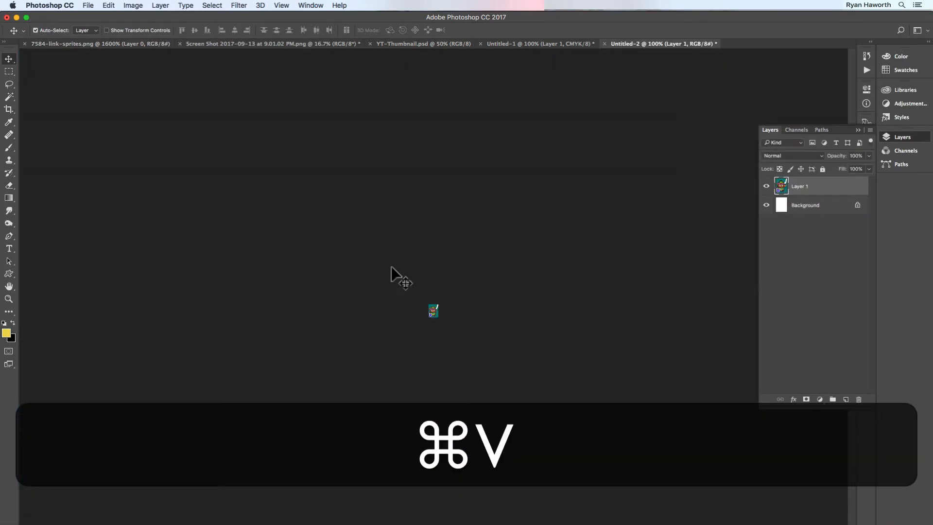
- Check the image size of the small sprite document without changing it, and switch back to Illustrator
key(super+alt+i)
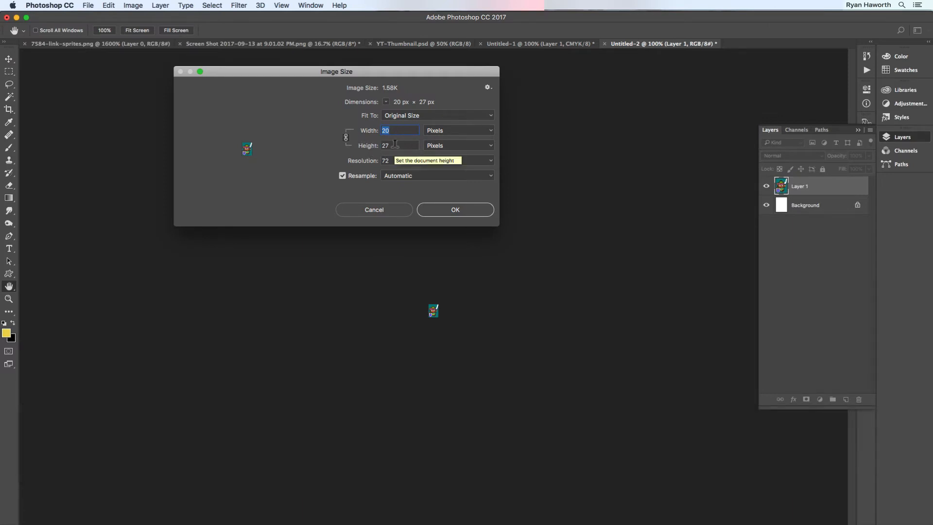
key(super)
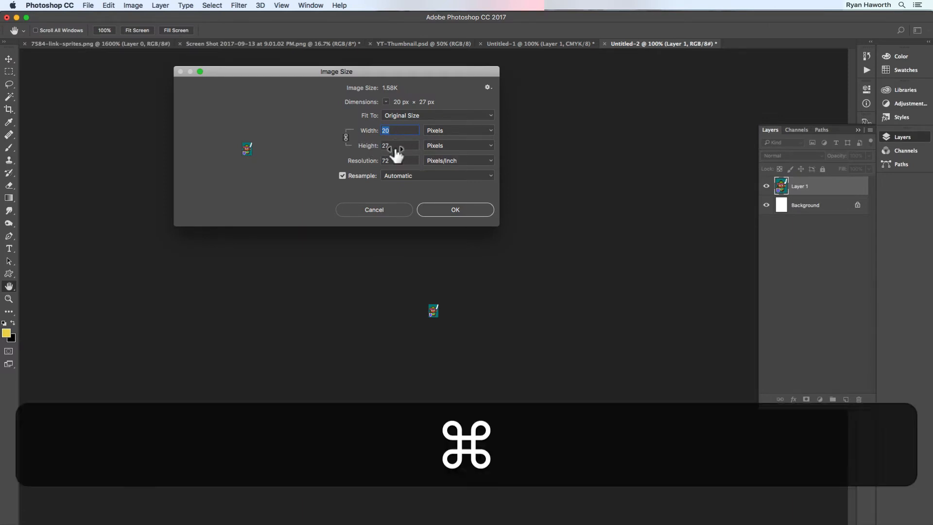
click(357, 214)
key(super+Tab)
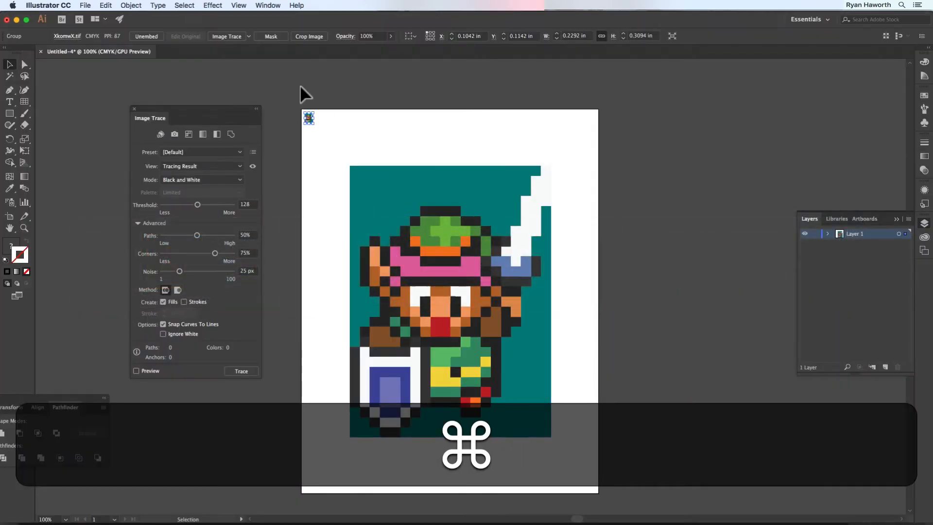
- Examine the small sprite in the artboard's corner up close, and fit the artboard back in the window
key(super+space)
drag(303, 108, 632, 334)
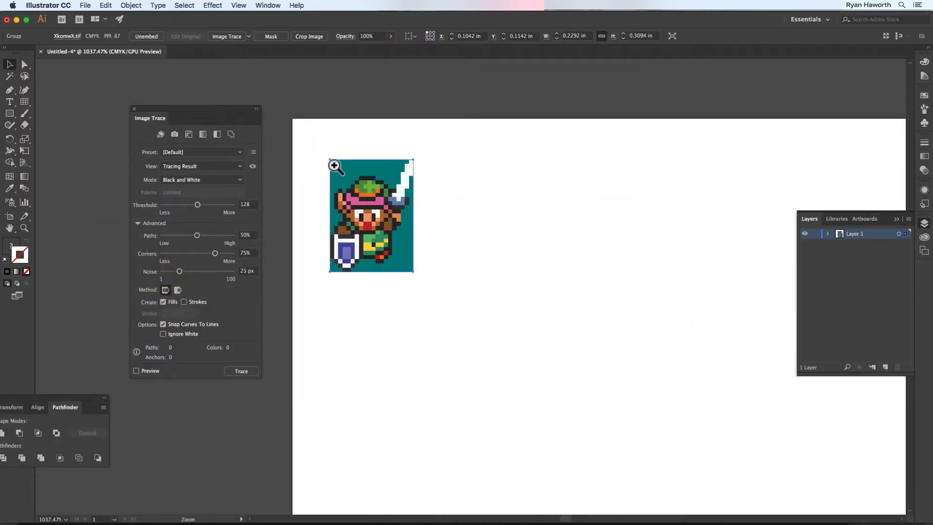
key(super+space)
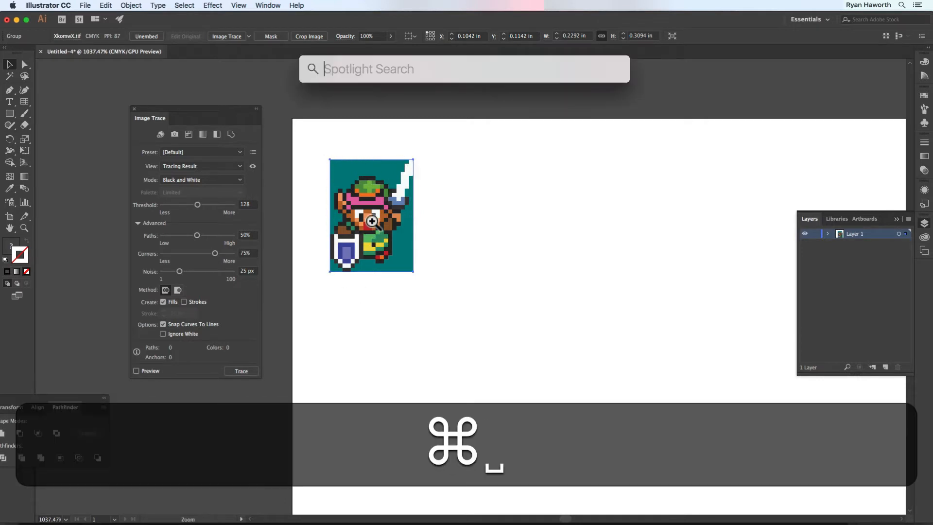
key(super+0)
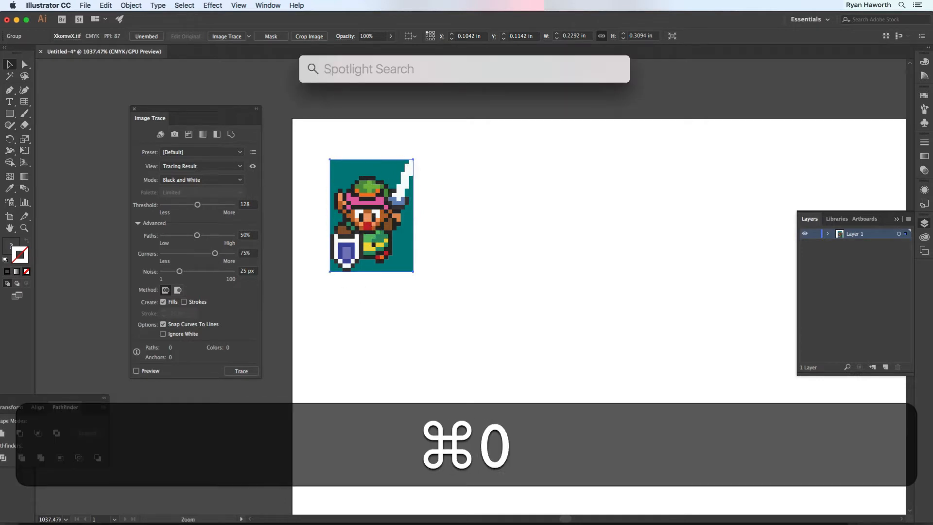
key(super+z)
key(super+0)
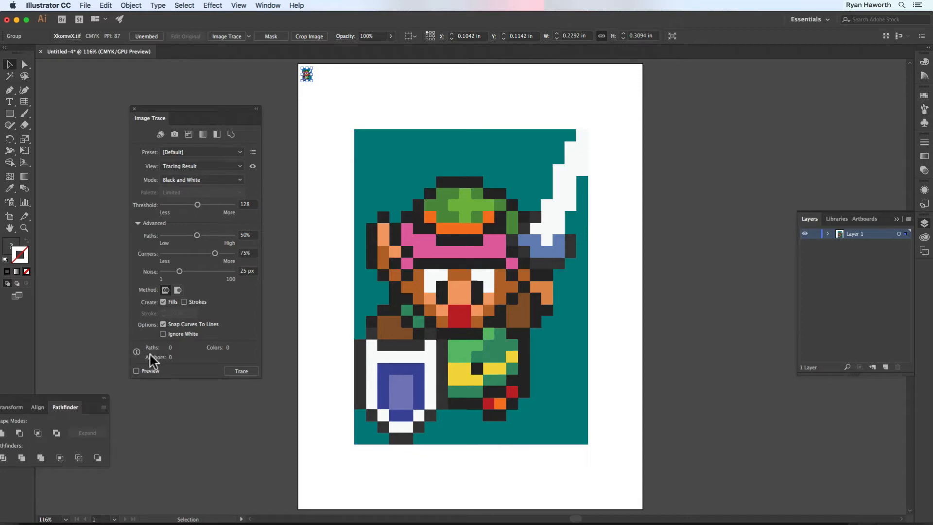
- Try tracing the small sprite with the default black-and-white settings, and undo the trace
click(136, 371)
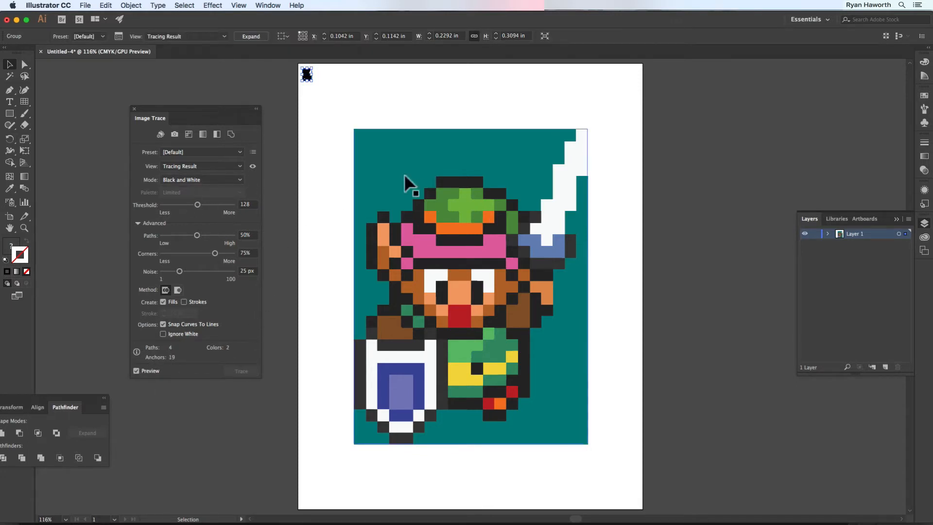
key(super+z)
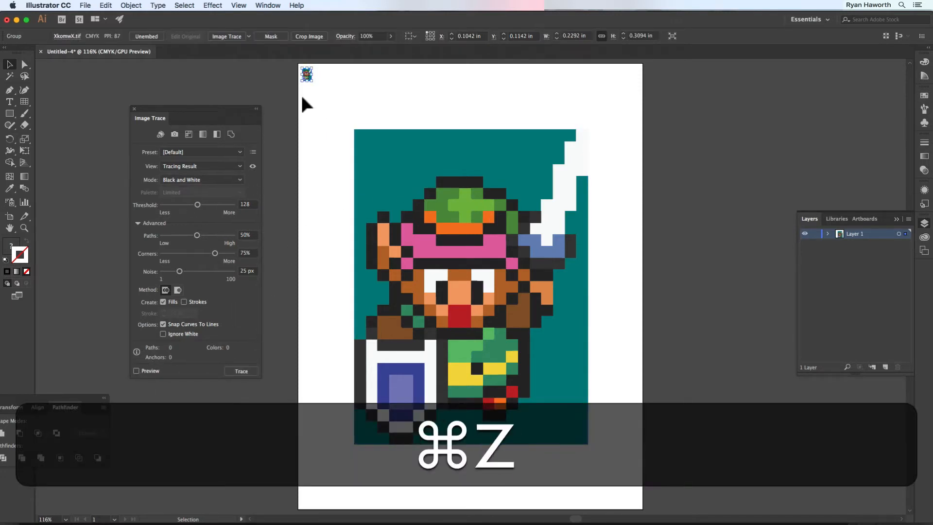
- Set the large sprite's trace to 100% paths, 100% corners and 1 px noise
click(399, 154)
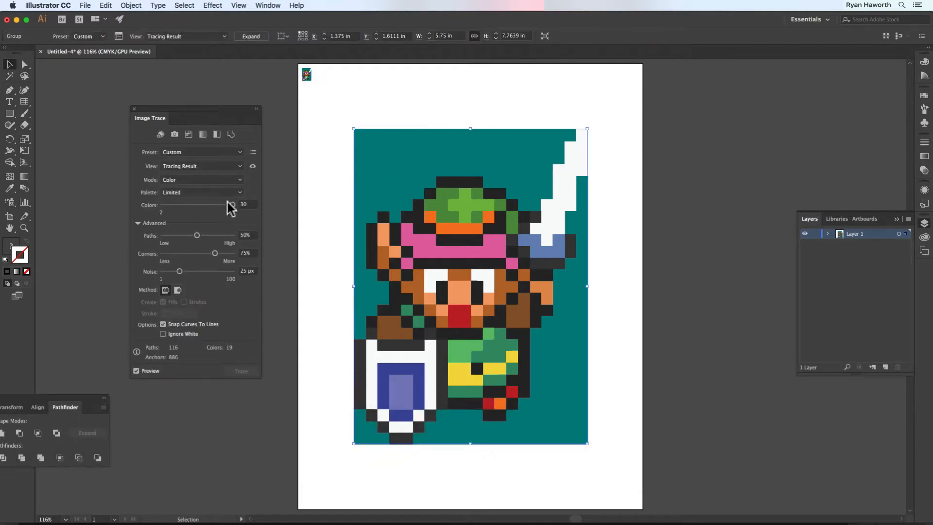
drag(197, 236, 261, 260)
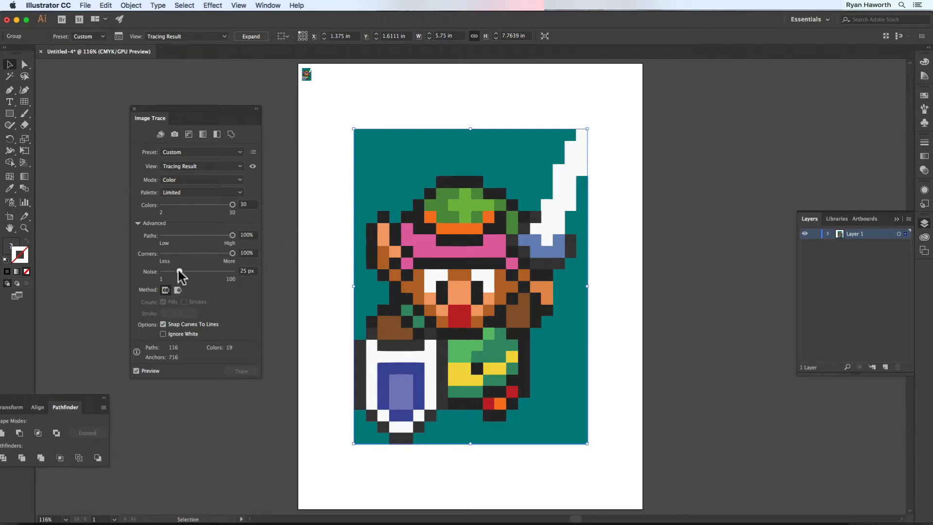
drag(179, 270, 128, 275)
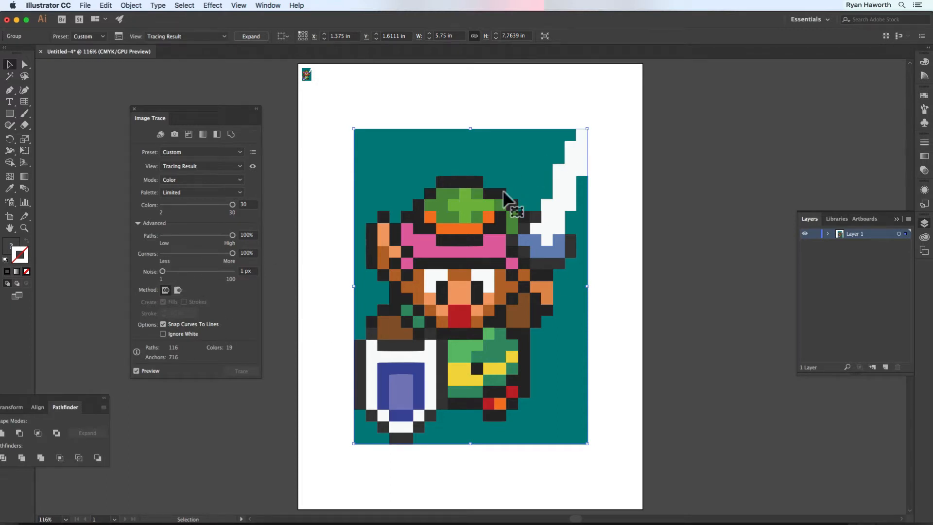
- Examine the traced edges and corners around the sword and the side of the hat up close
key(super+space)
drag(534, 208, 793, 347)
drag(560, 216, 804, 404)
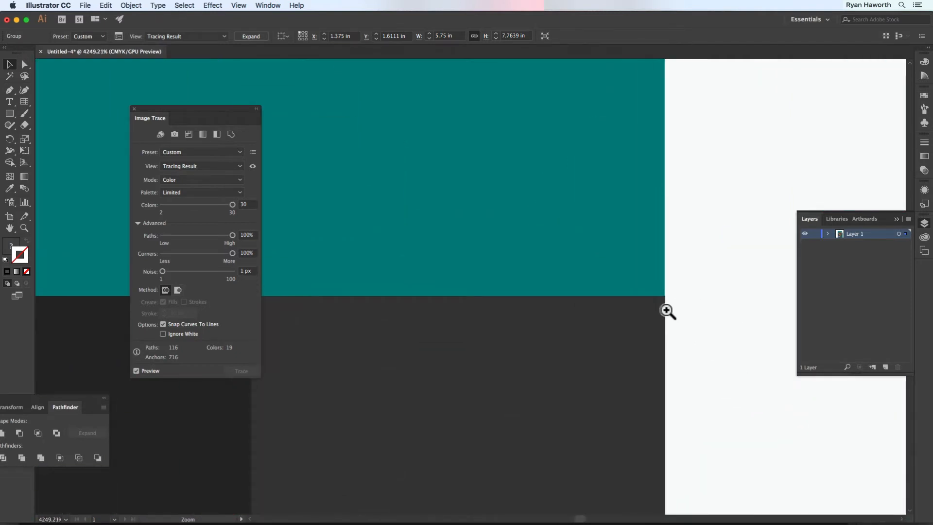
drag(629, 323, 496, 157)
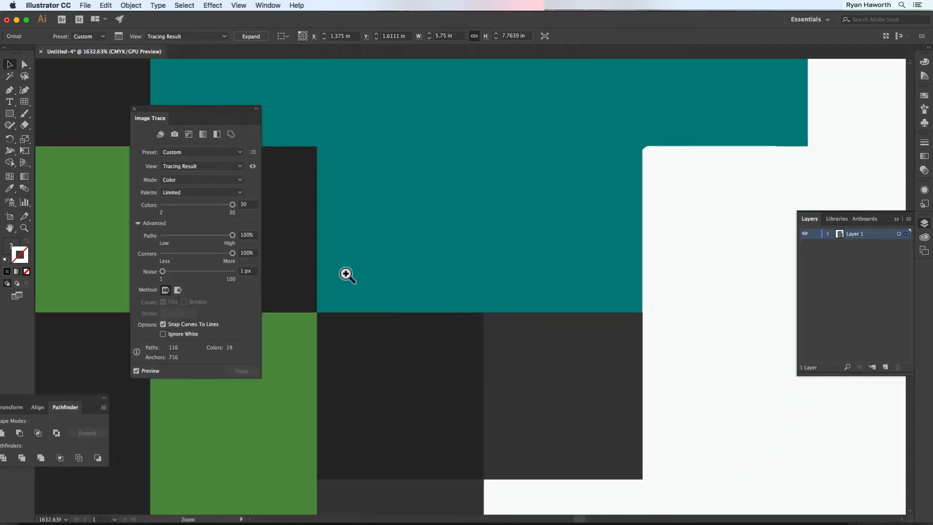
drag(403, 293, 273, 142)
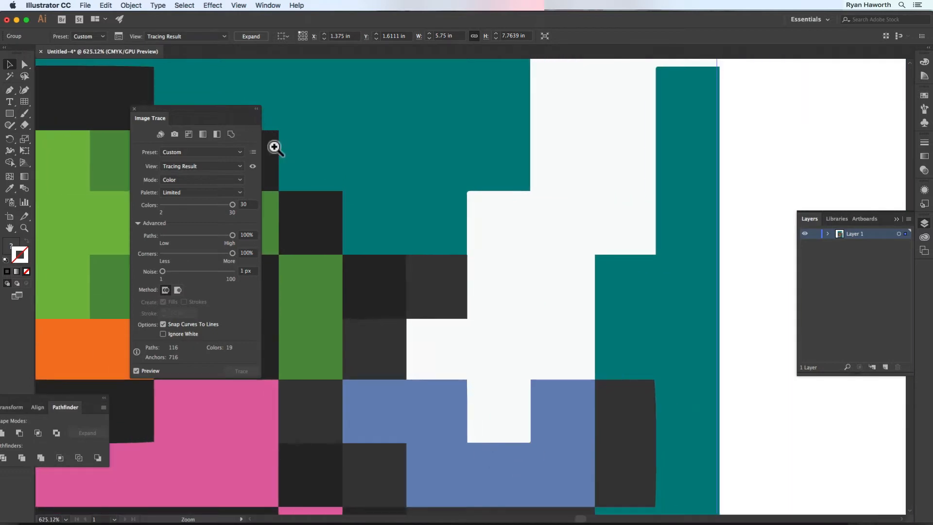
drag(418, 331, 381, 250)
drag(630, 350, 531, 260)
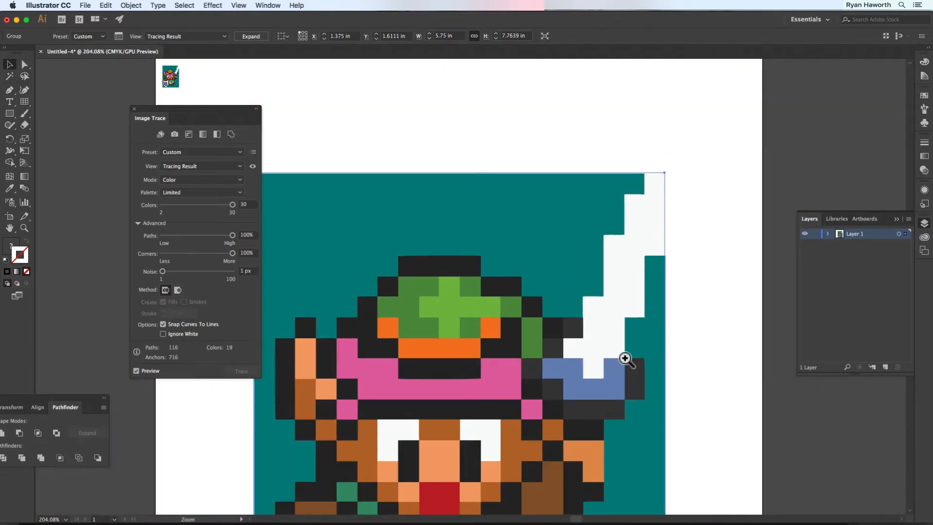
- Examine the traced pixel corners around the ear, pink hair and face up close, and return to a view of the whole sprite
drag(345, 429, 578, 459)
drag(373, 471, 267, 368)
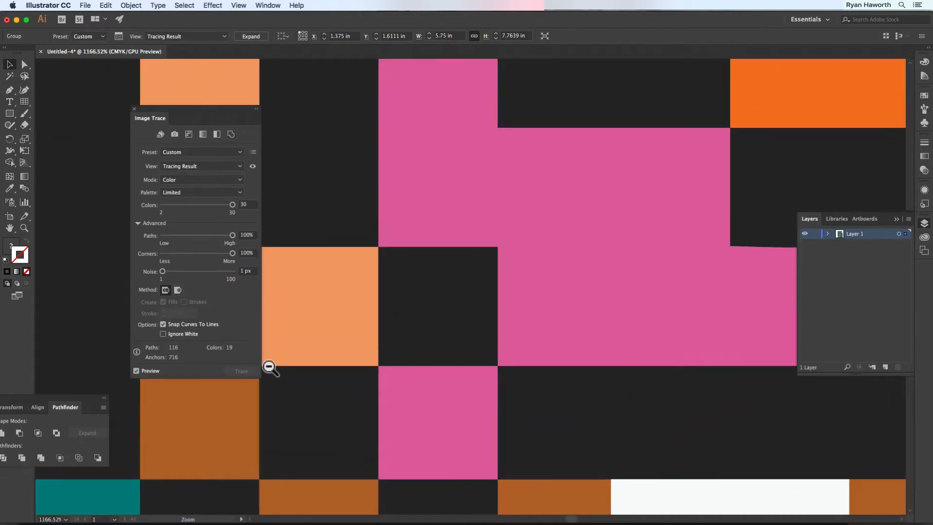
drag(422, 444, 403, 245)
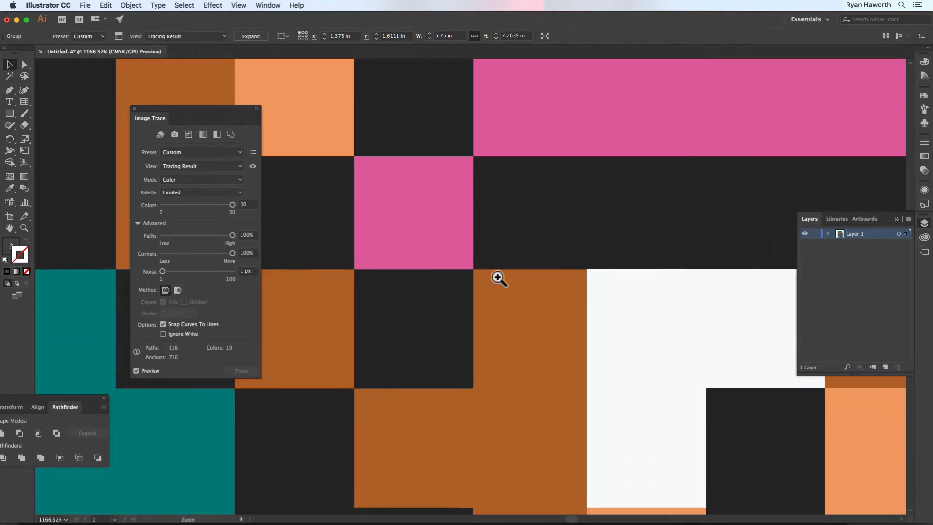
mouse_move(468, 262)
mouse_down()
mouse_move(552, 375)
mouse_move(753, 506)
mouse_move(452, 258)
mouse_up()
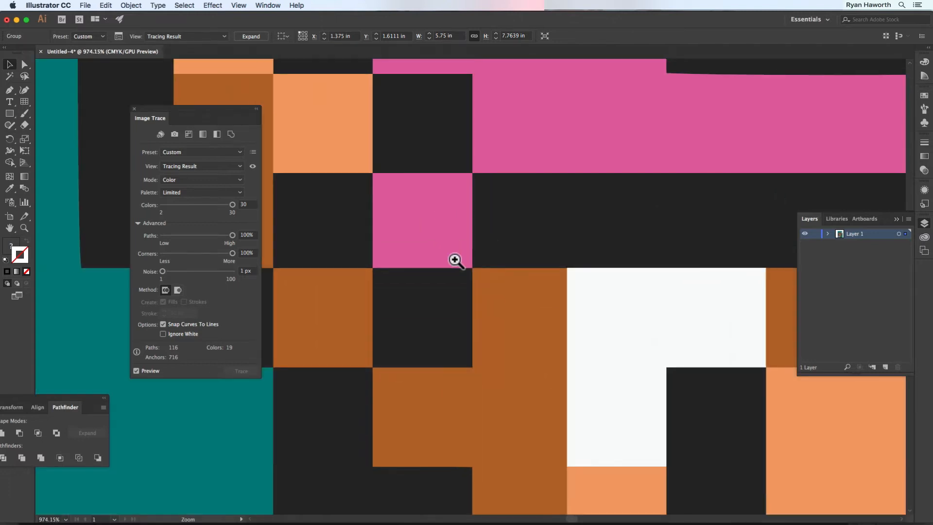
drag(366, 357, 620, 449)
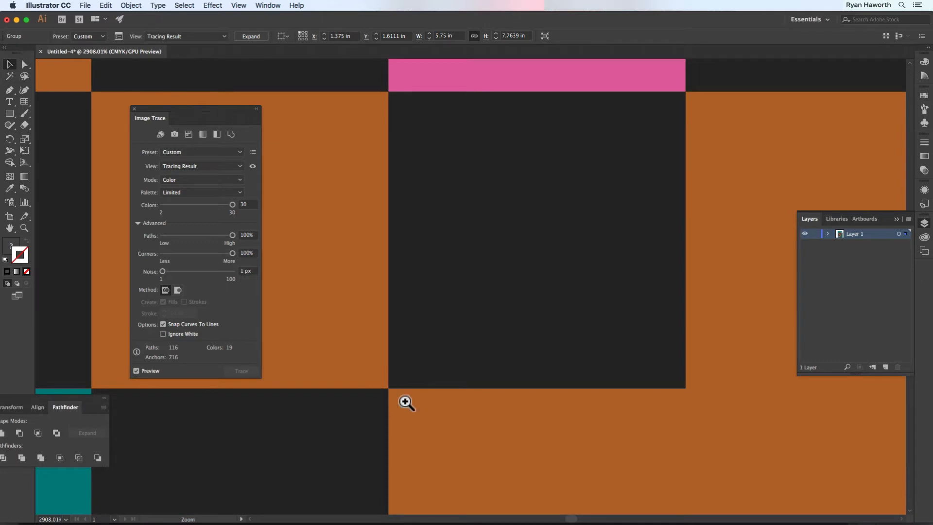
drag(405, 402, 262, 270)
drag(462, 431, 256, 249)
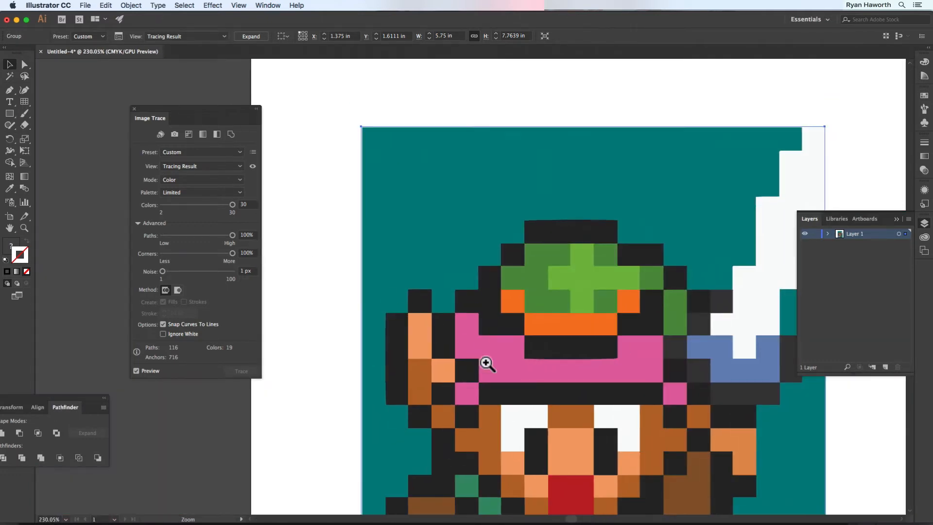
drag(545, 414, 467, 296)
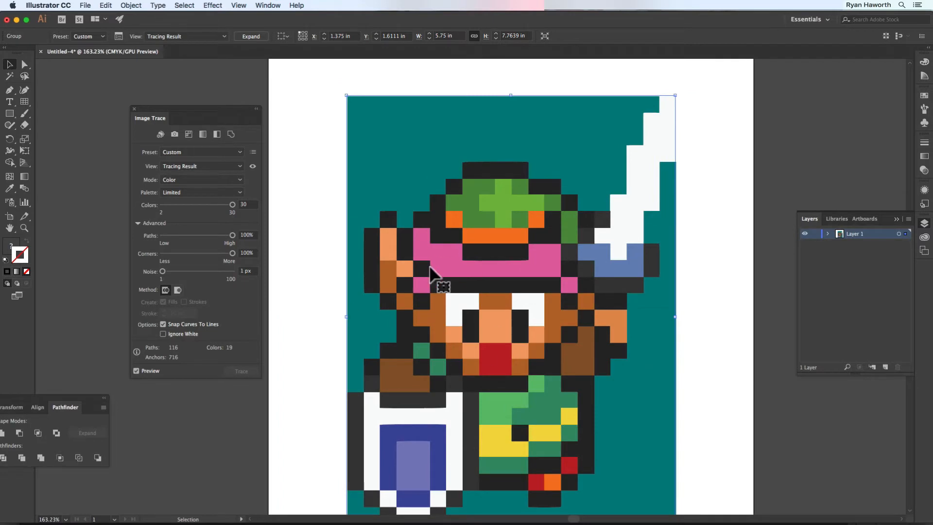
drag(490, 354, 442, 281)
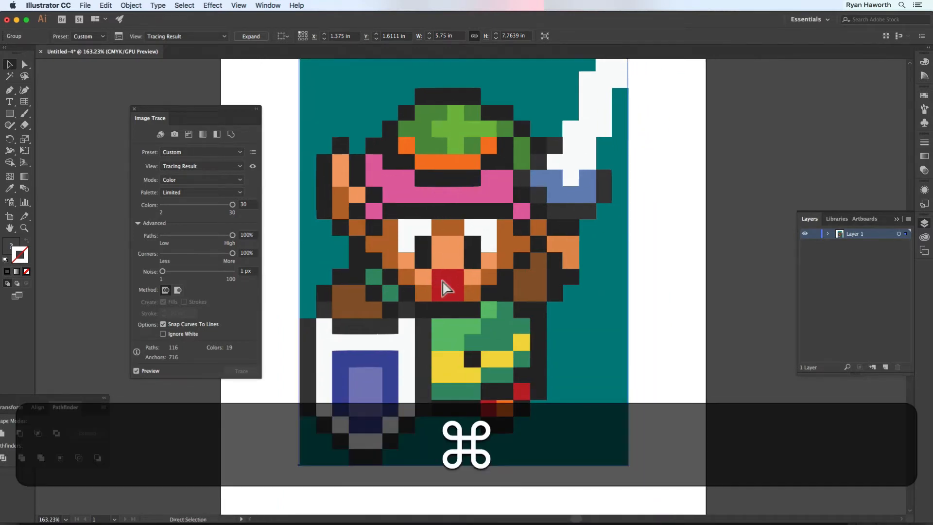
key(cmd+minus)
mouse_move(540, 291)
mouse_down()
mouse_move(523, 313)
mouse_move(523, 290)
mouse_up()
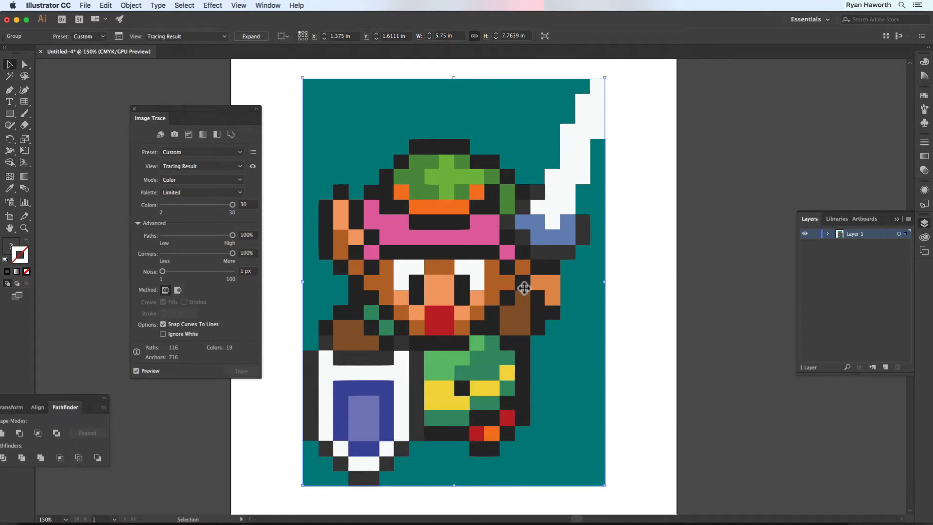
- Expand the large sprite's trace into vector paths and isolate the resulting group for editing
click(252, 37)
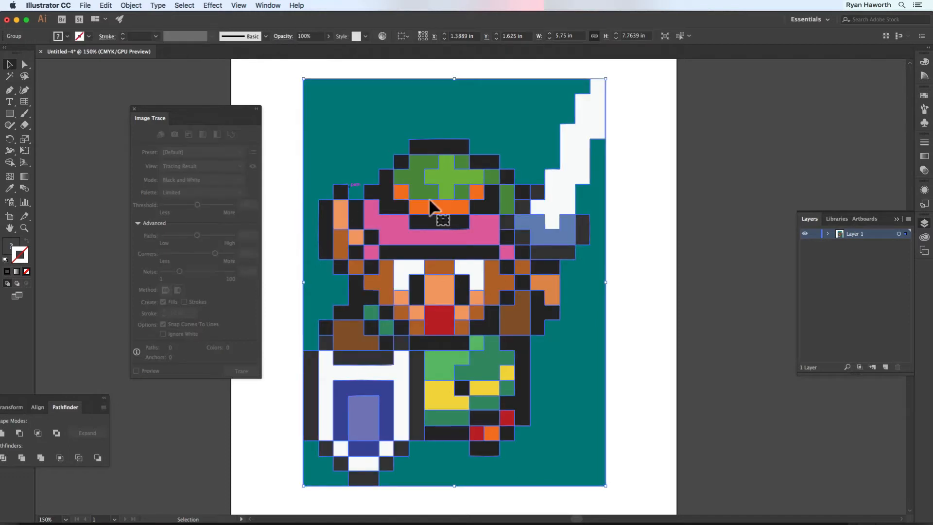
click(661, 155)
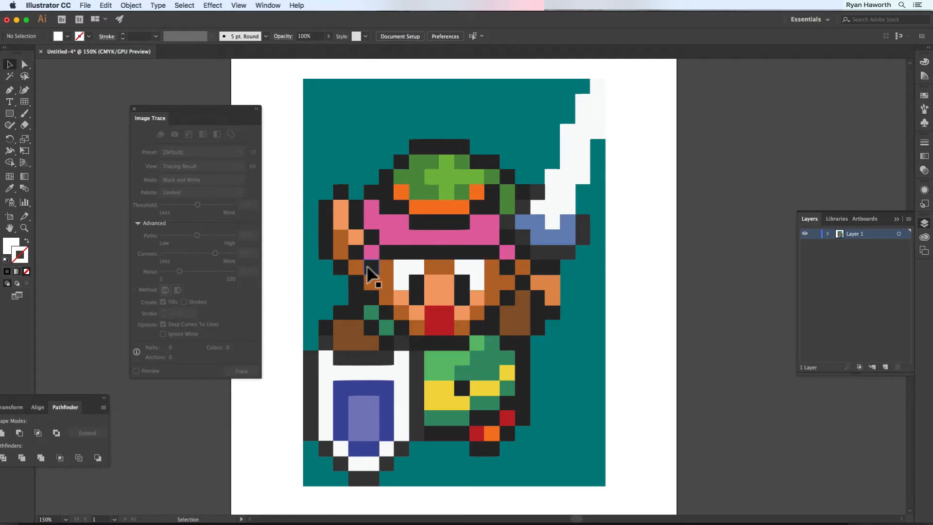
click(436, 287)
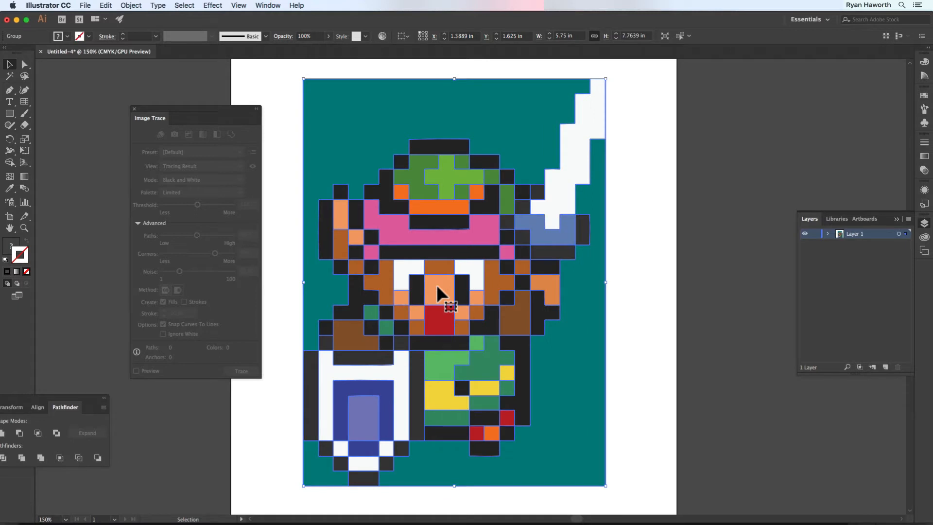
right_click(436, 284)
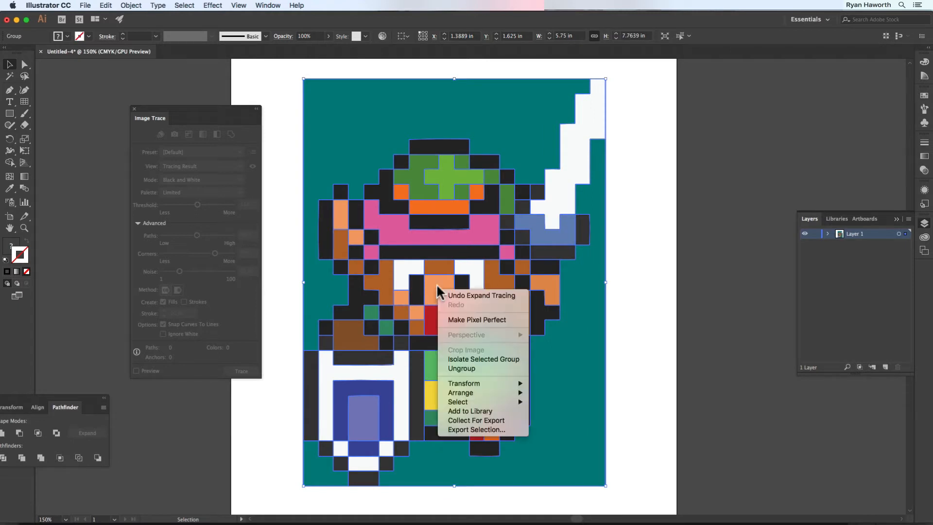
click(472, 359)
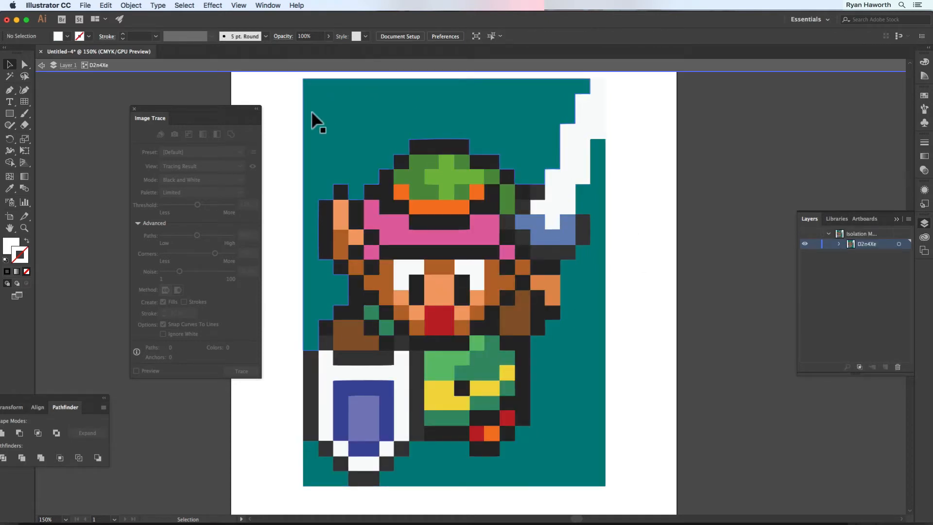
- Set the Magic Wand to match only fill color, with a tolerance of 1
key(y)
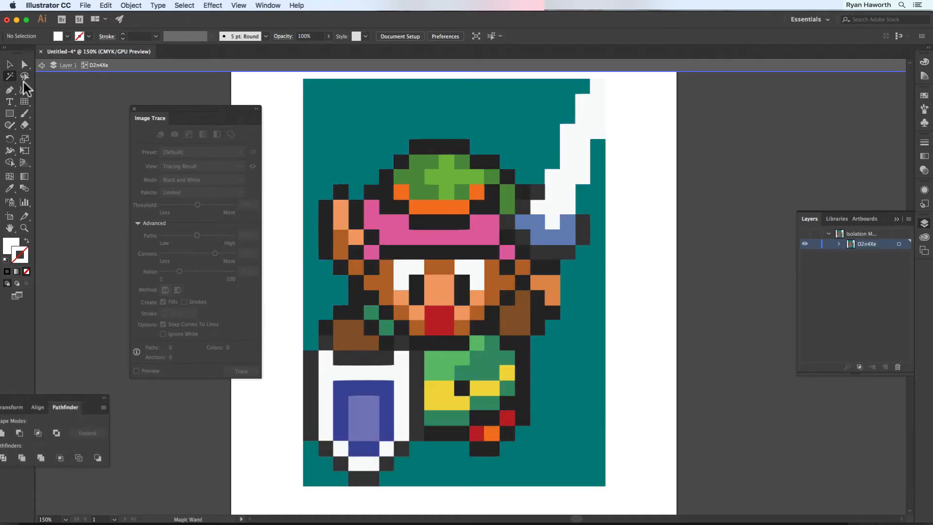
click(334, 93)
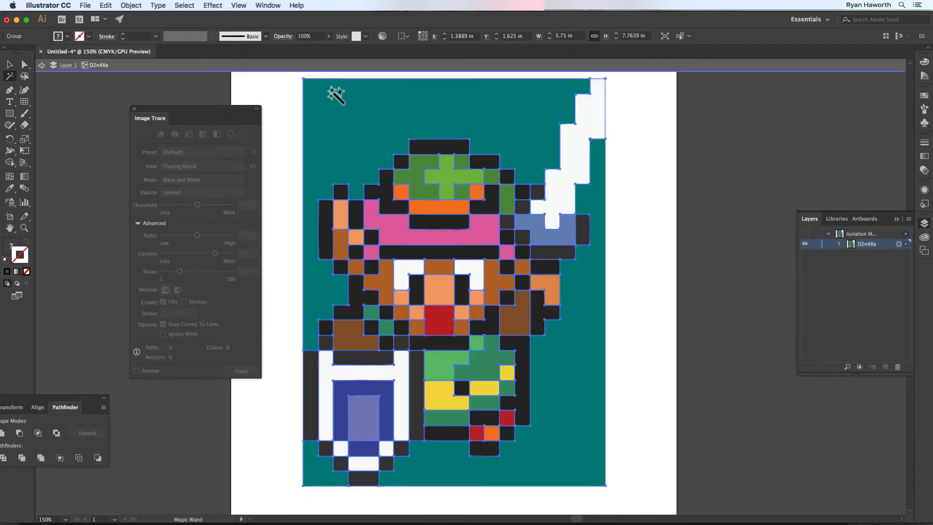
click(269, 5)
click(14, 98)
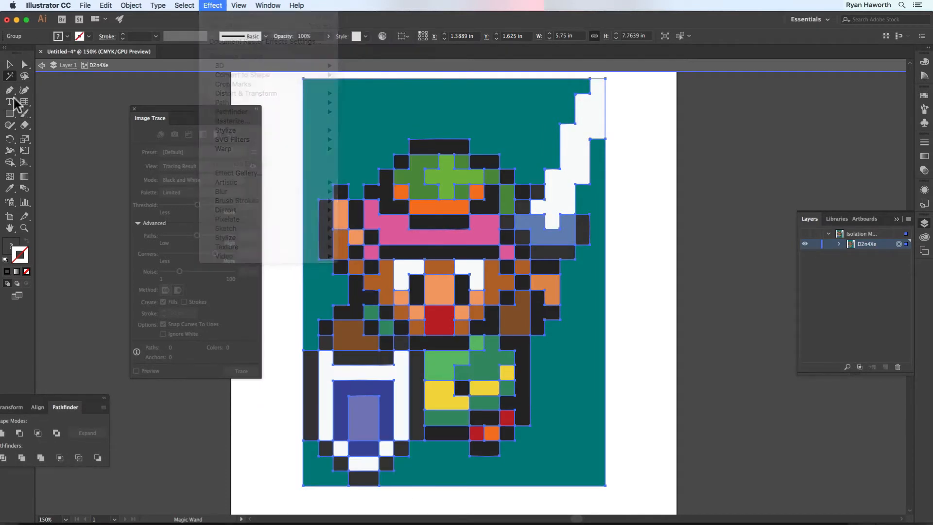
double_click(9, 77)
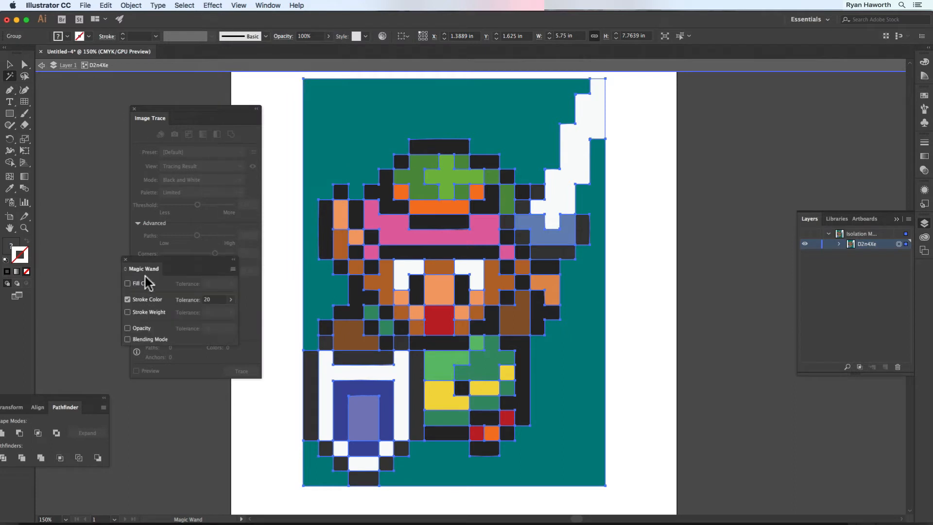
click(216, 300)
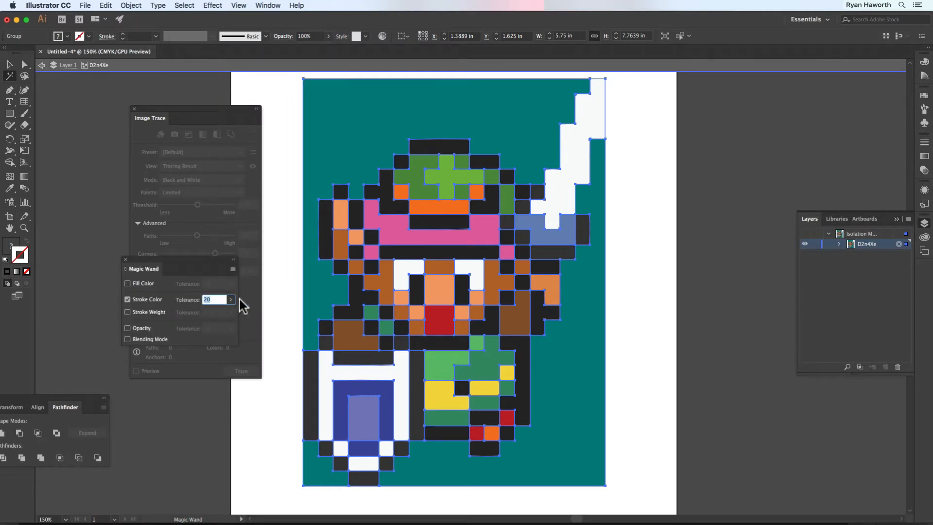
text(1)
click(128, 283)
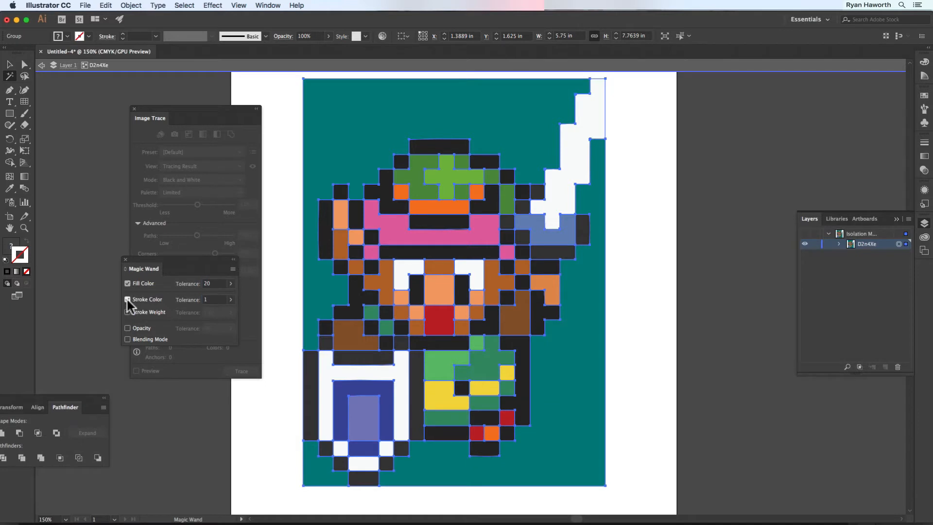
click(127, 299)
click(204, 283)
text(1)
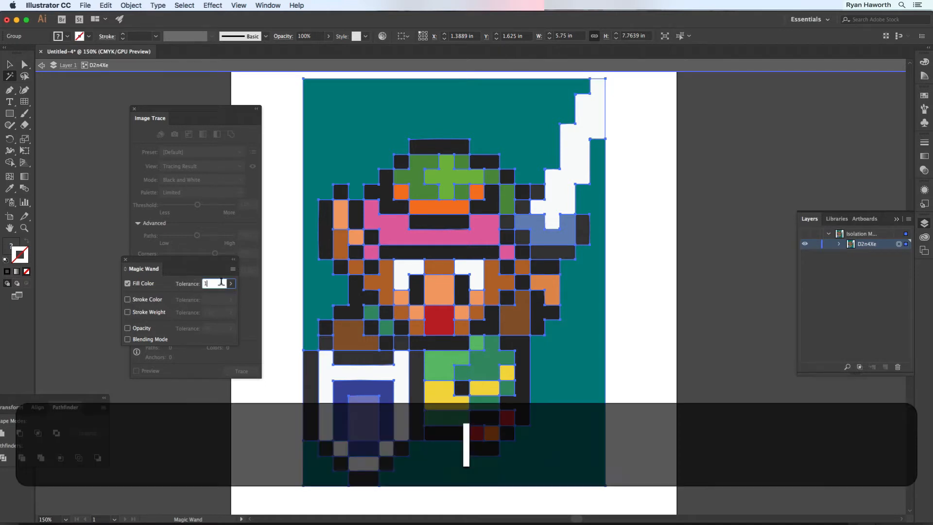
key(Return)
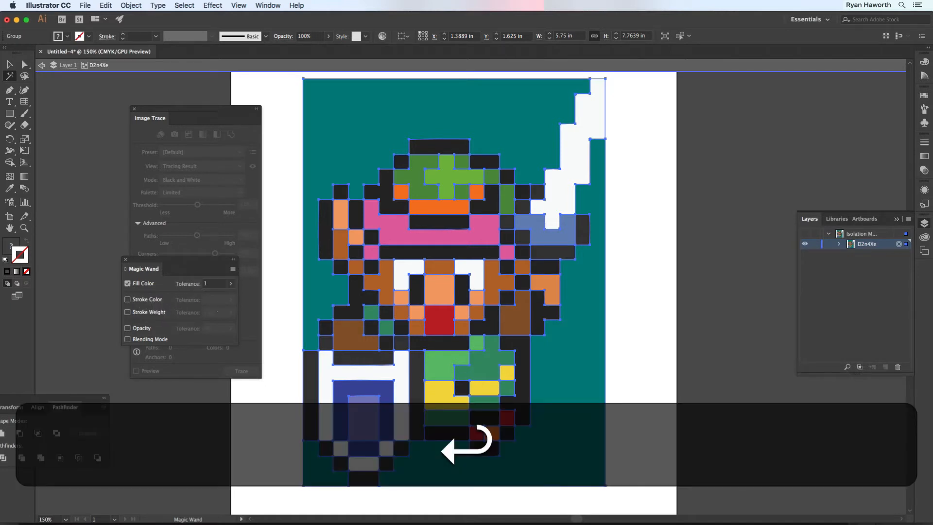
- Select the teal background by its fill color, delete it, and exit isolation mode
click(377, 116)
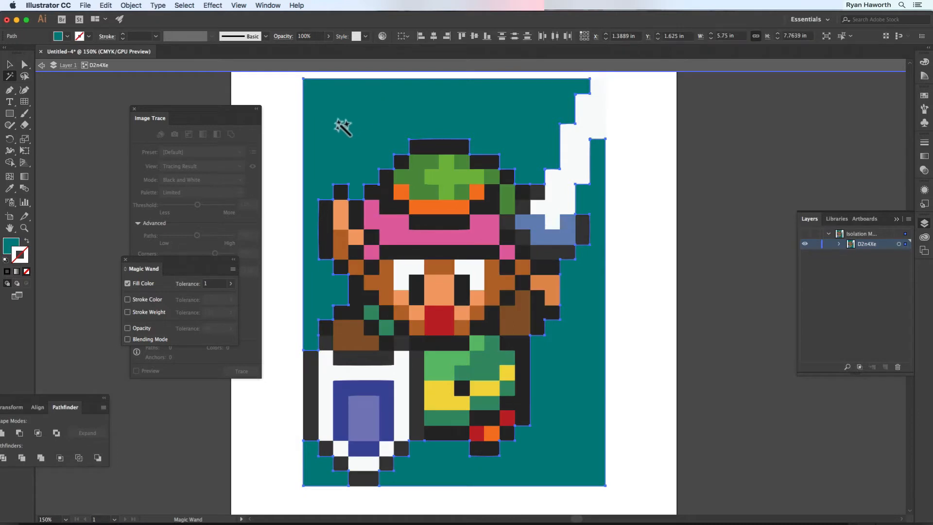
key(BackSpace)
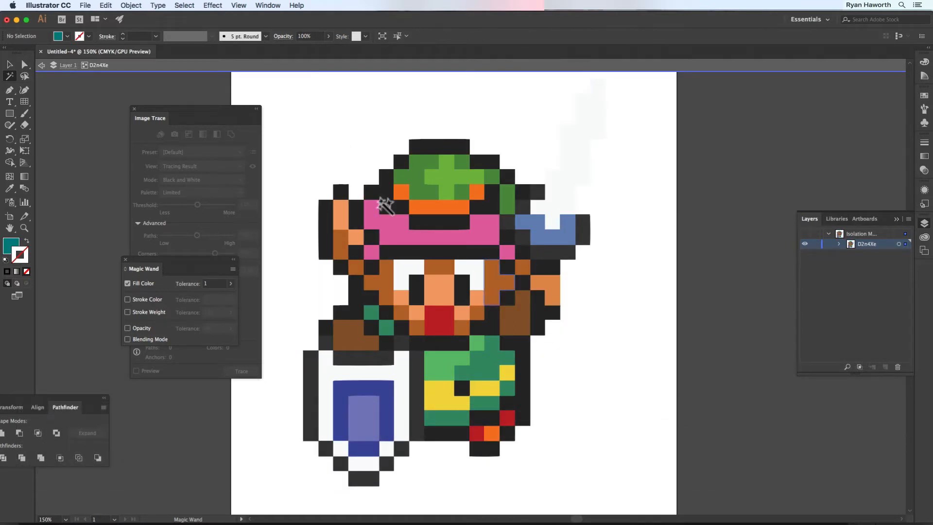
click(9, 64)
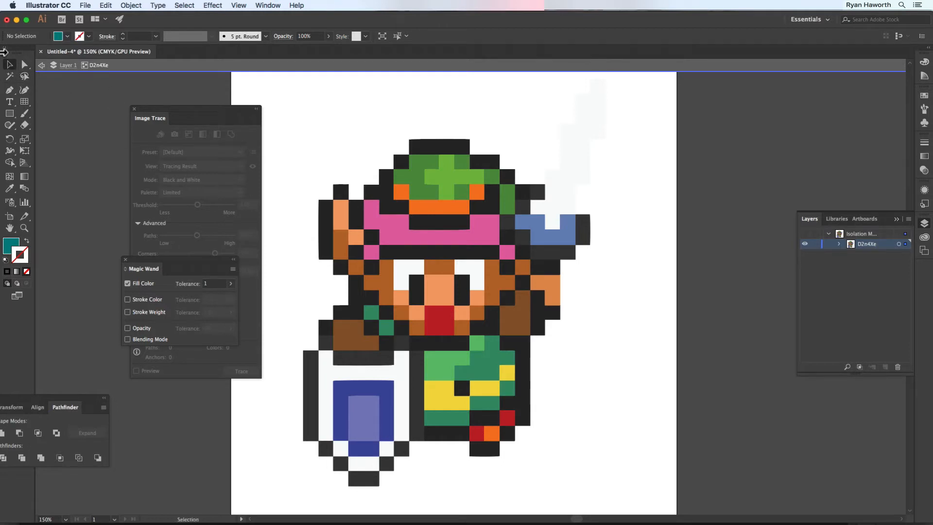
double_click(319, 139)
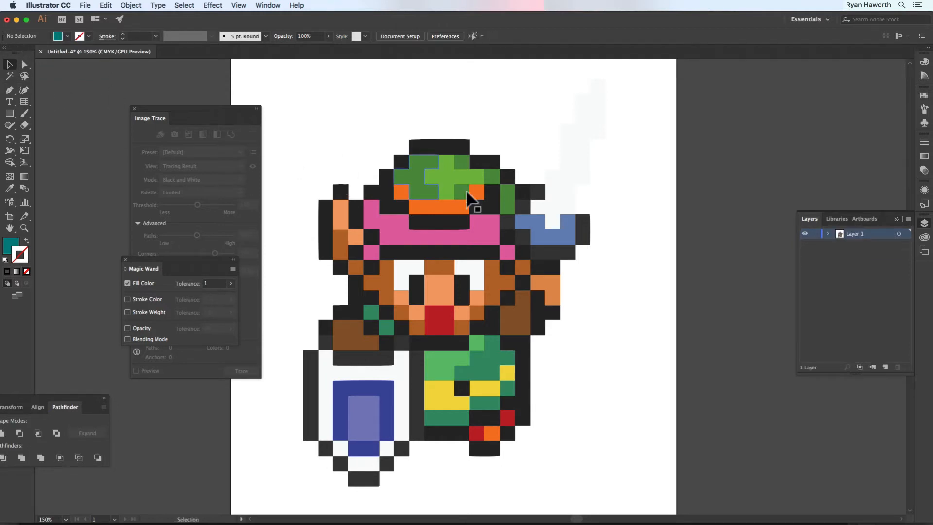
- Move the traced sprite off the artboard into the empty area on its left, at about X -7.59 in, Y 0.92 in
click(465, 203)
key(super+minus)
key(super+minus)
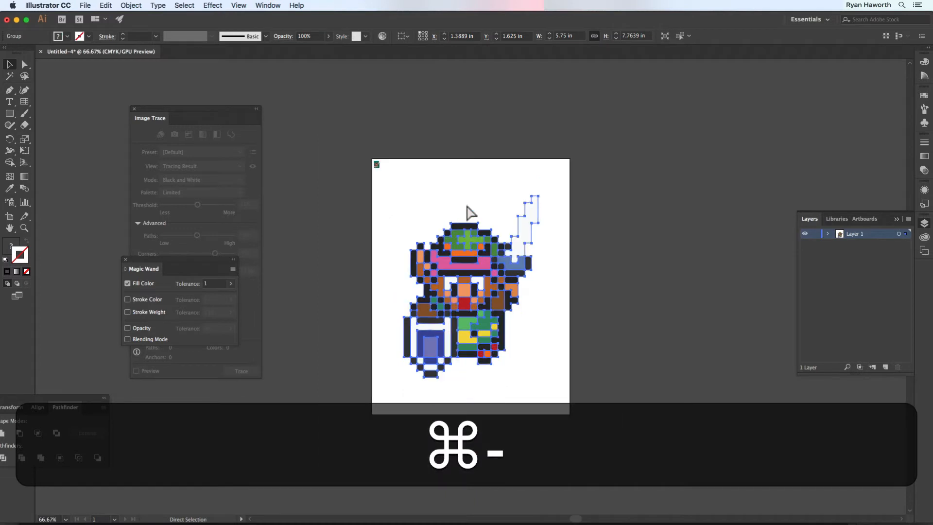
click(563, 291)
drag(476, 247, 456, 232)
drag(440, 264, 477, 265)
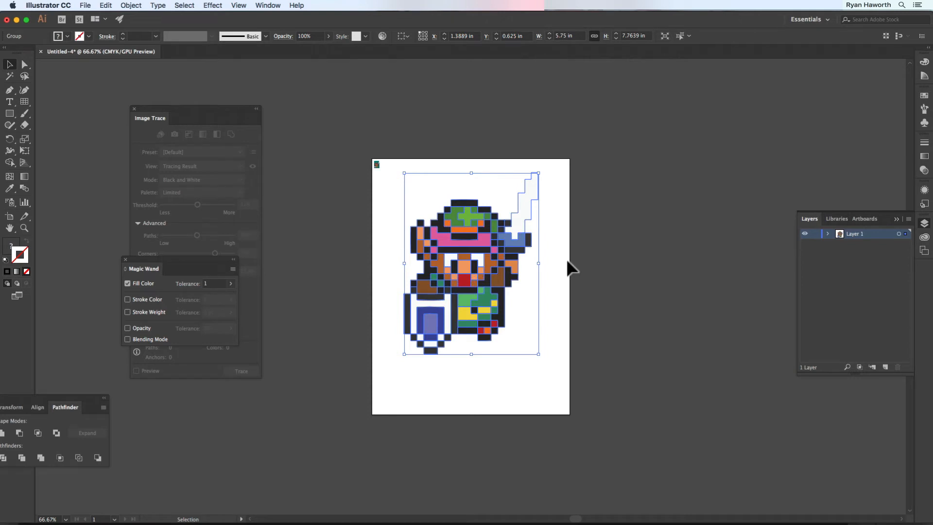
click(393, 215)
drag(454, 226, 276, 230)
click(439, 178)
key(space)
drag(367, 240, 487, 238)
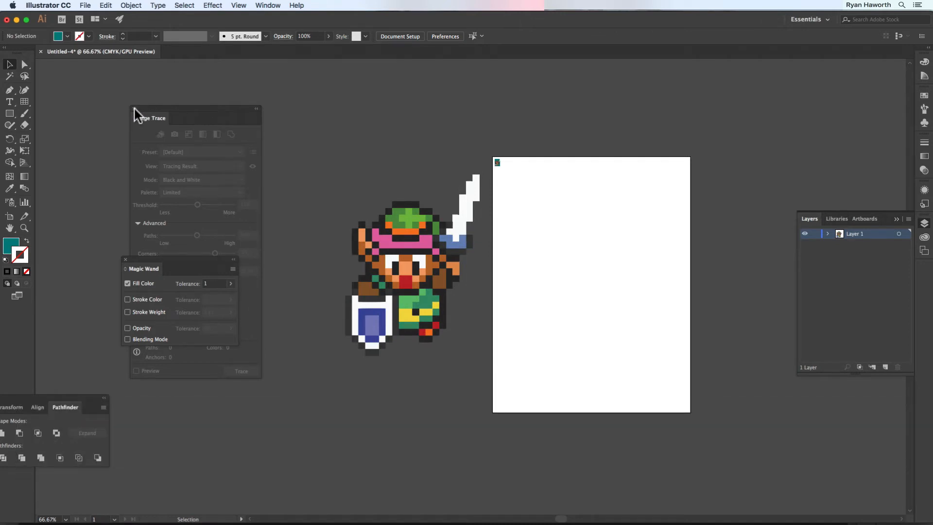
drag(412, 242, 382, 245)
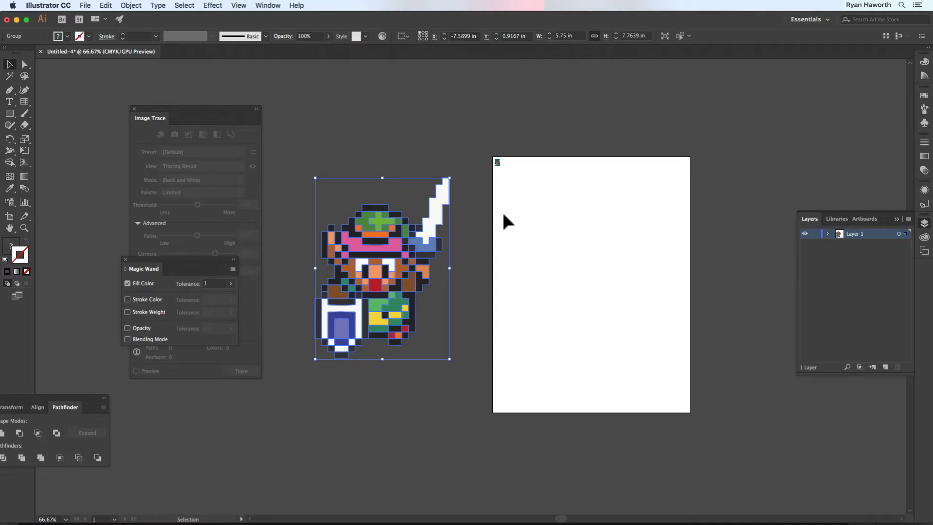
- Duplicate the small raster sprite and enlarge the copy on the artboard to about 6.41 by 8.65 in
key(space)
drag(552, 214, 471, 225)
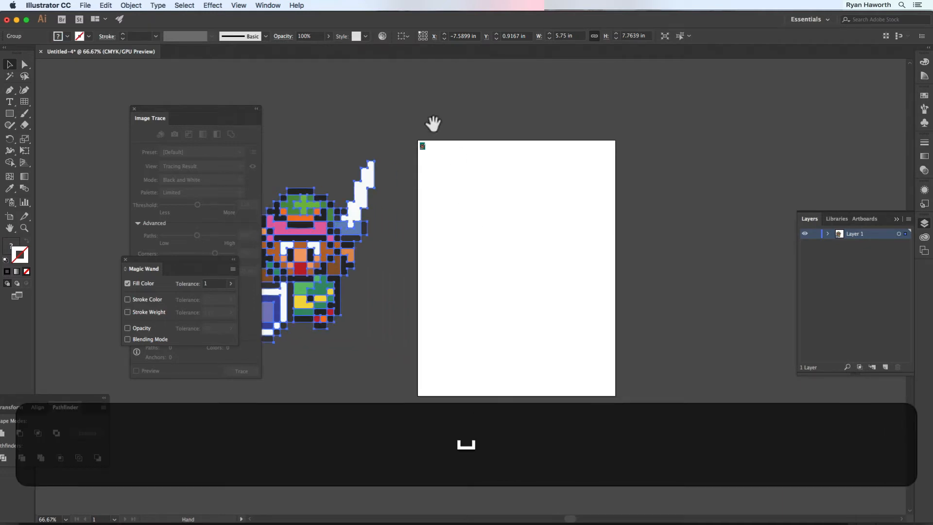
click(424, 146)
key(alt)
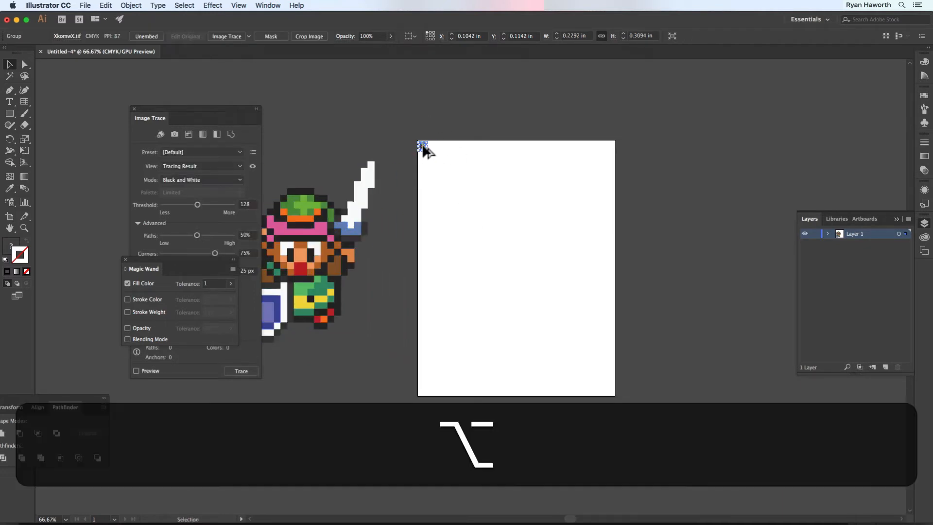
drag(424, 148, 616, 395)
drag(541, 213, 522, 214)
drag(565, 343, 589, 373)
key(shift)
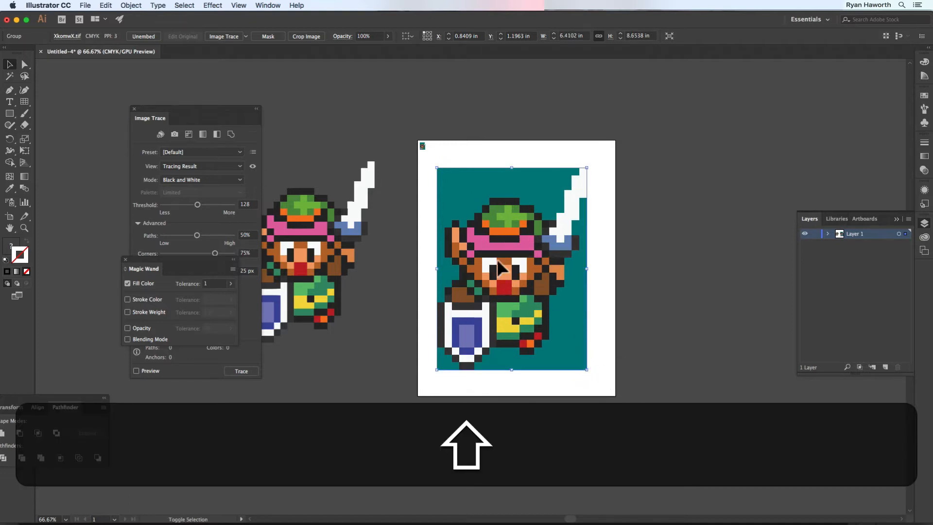
- Try tracing the enlarged raster copy in Color mode with otherwise default settings, and undo the trace
key(space)
drag(511, 288, 474, 295)
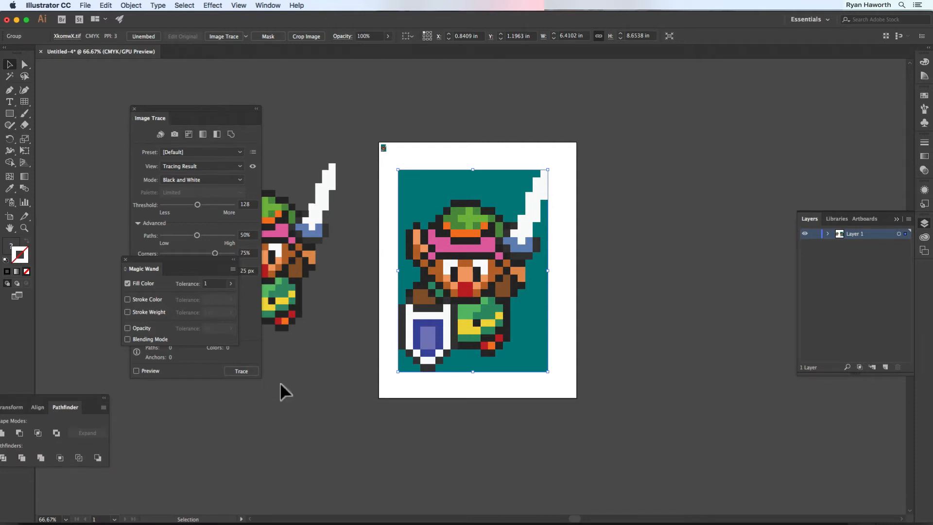
click(136, 371)
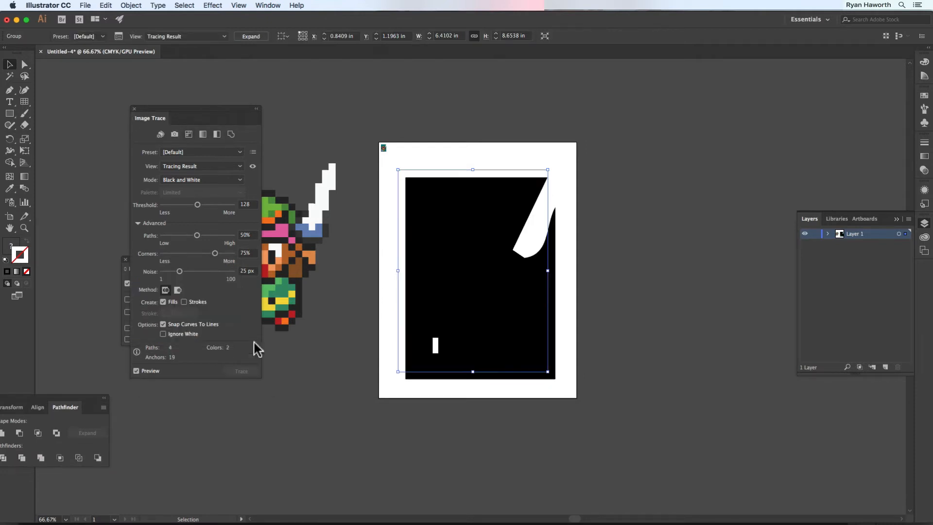
click(188, 179)
click(184, 192)
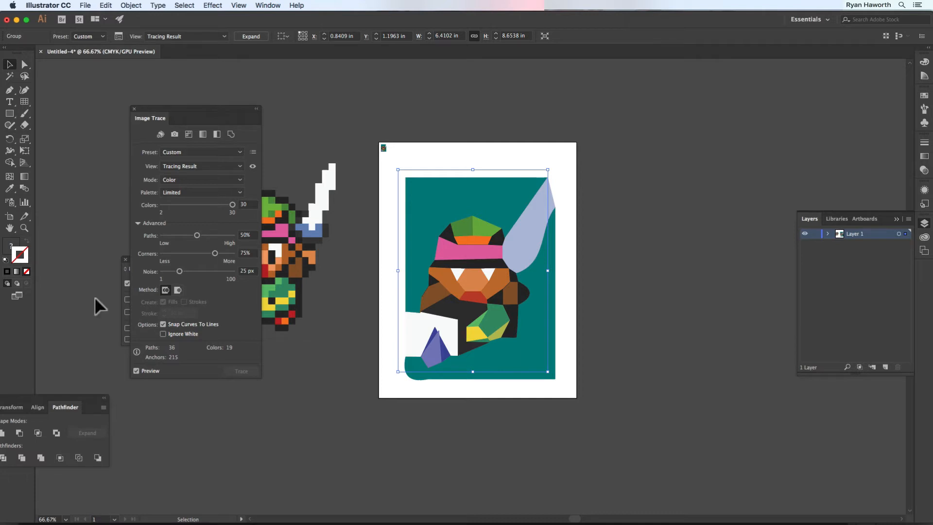
super+click(136, 371)
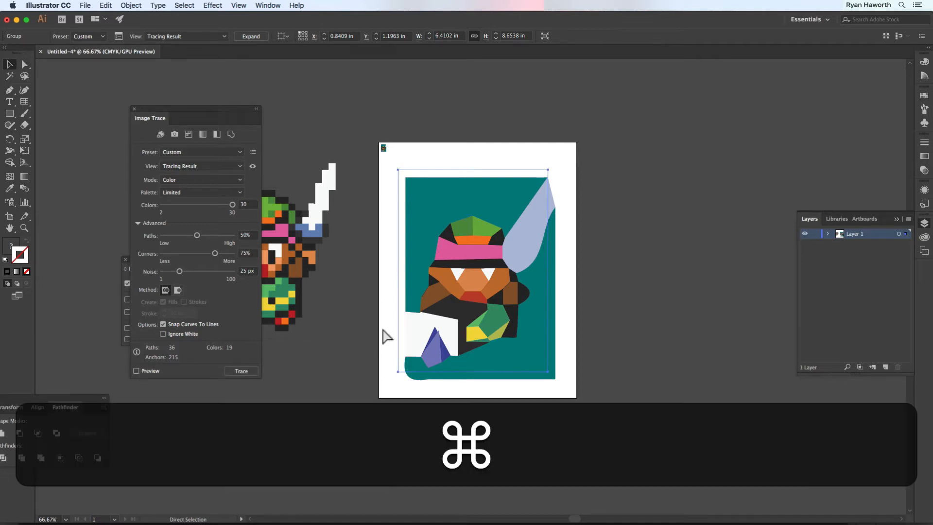
key(super+z)
key(super+z)
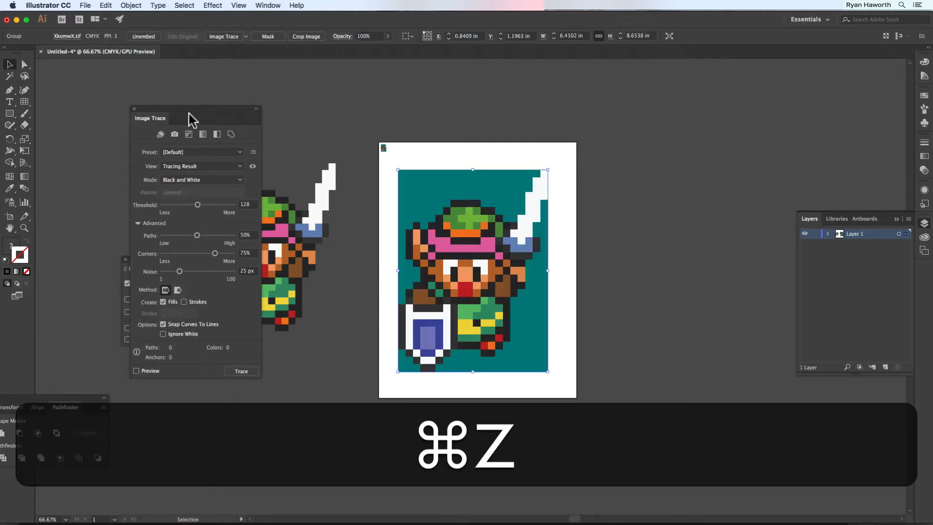
- Close the Image Trace and Magic Wand settings to clear the view of both sprites
click(134, 109)
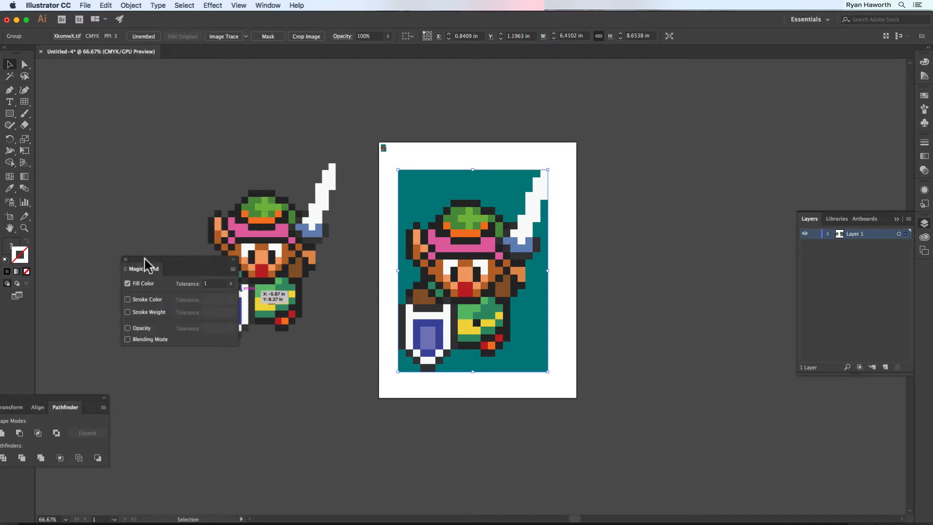
drag(144, 260, 131, 277)
click(111, 275)
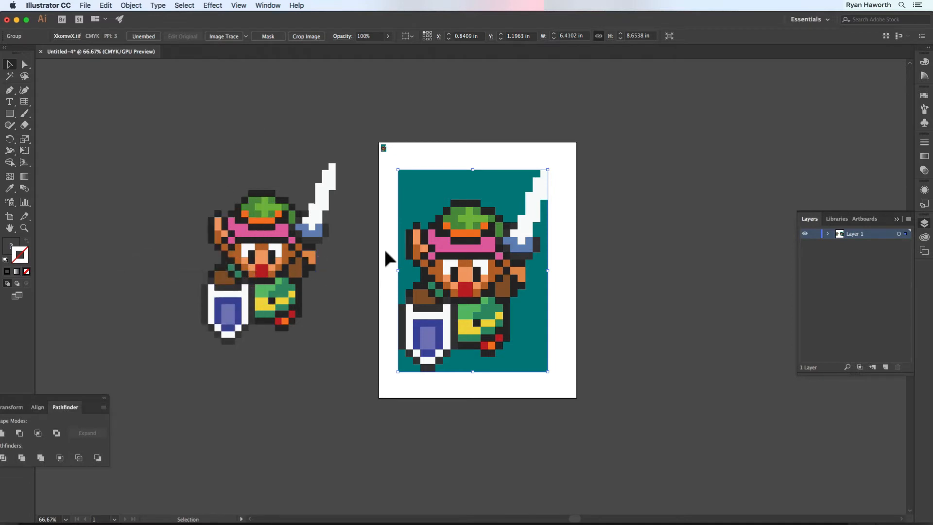
- Compare the traced sprite with the enlarged raster copy, examining the copy's pixel edges around the ear and pink hair up close
drag(385, 250, 260, 256)
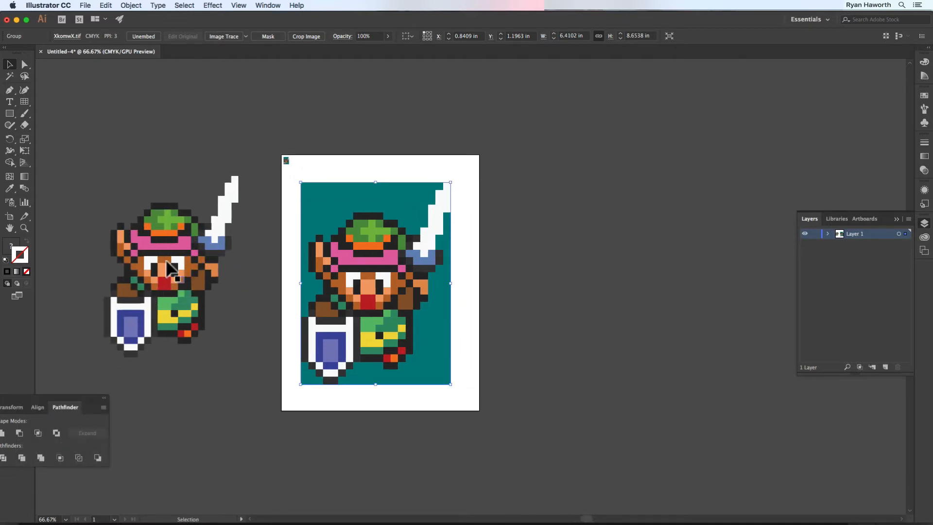
drag(370, 269, 371, 269)
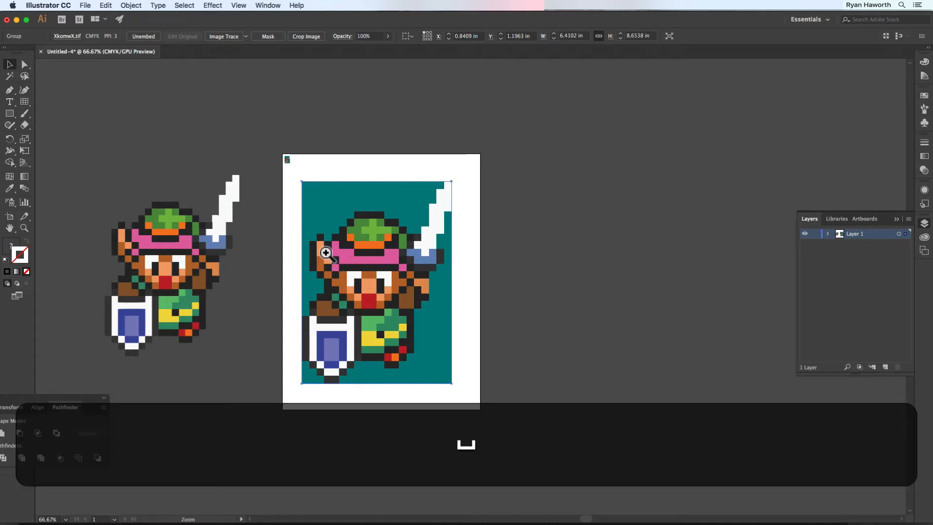
drag(324, 252, 594, 424)
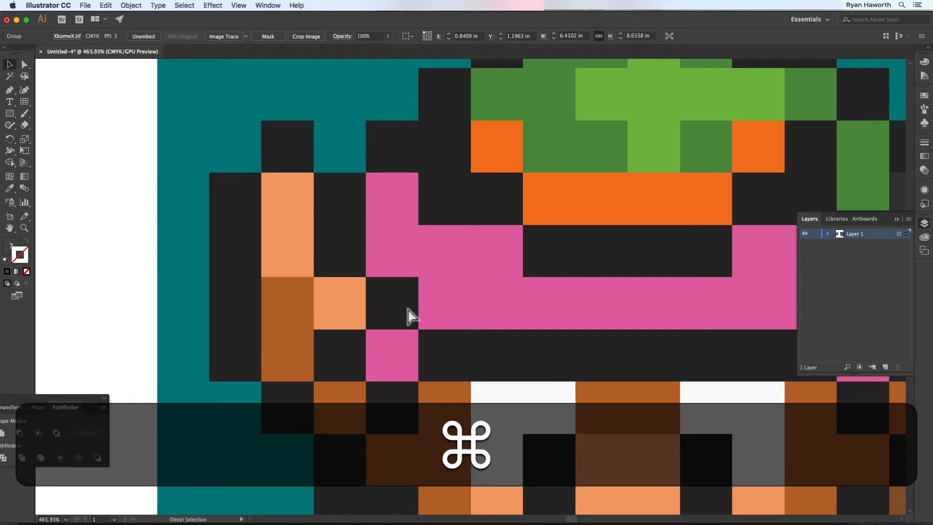
key(super+minus)
key(super+minus)
key(super+minus)
key(super+minus)
key(super+minus)
key(super+space)
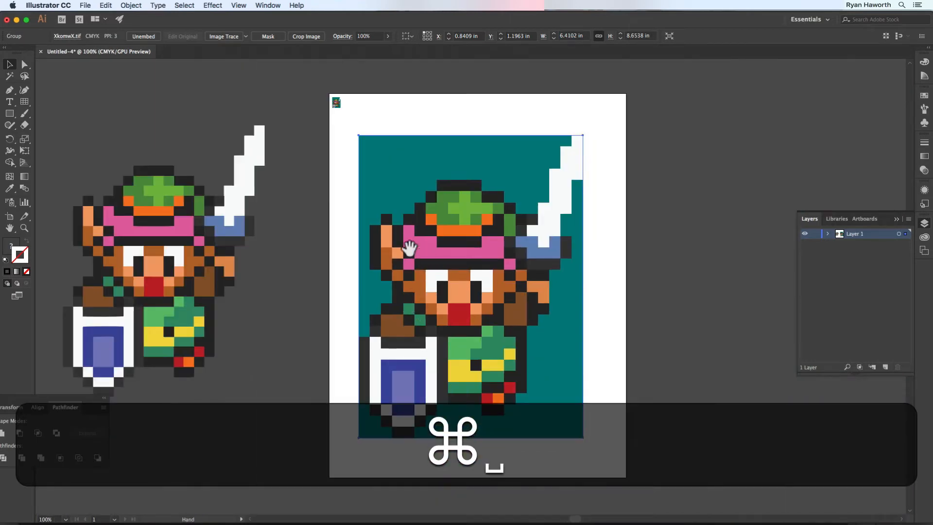
- Create a new layer above the sprite artwork and lock Layer 1
drag(399, 240, 649, 441)
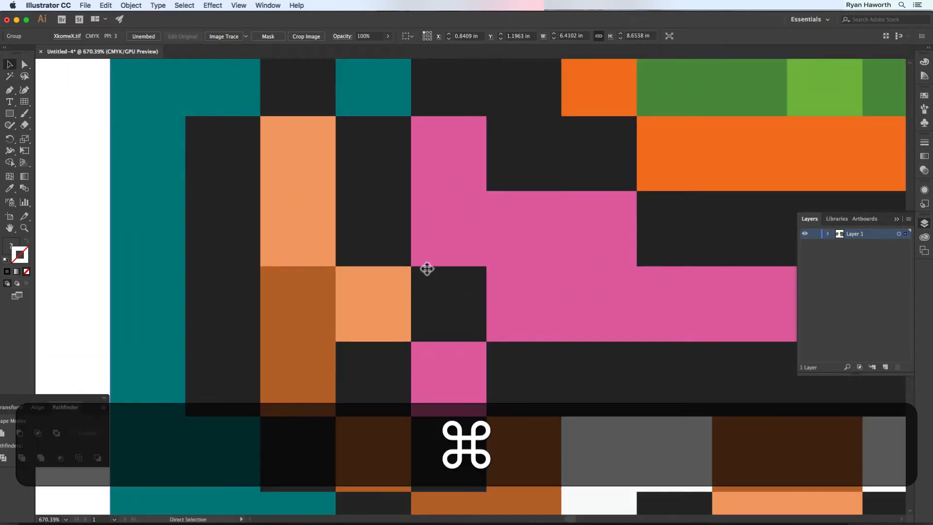
key(m)
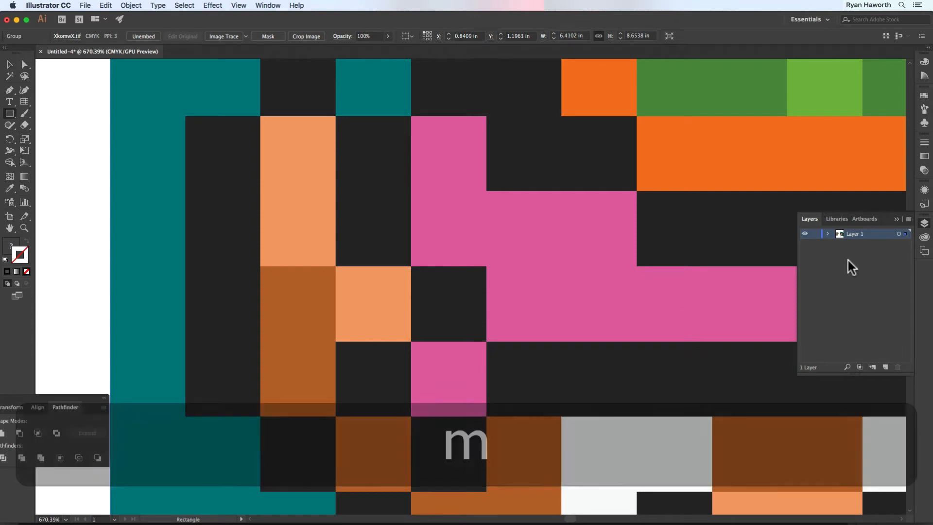
click(885, 367)
click(819, 243)
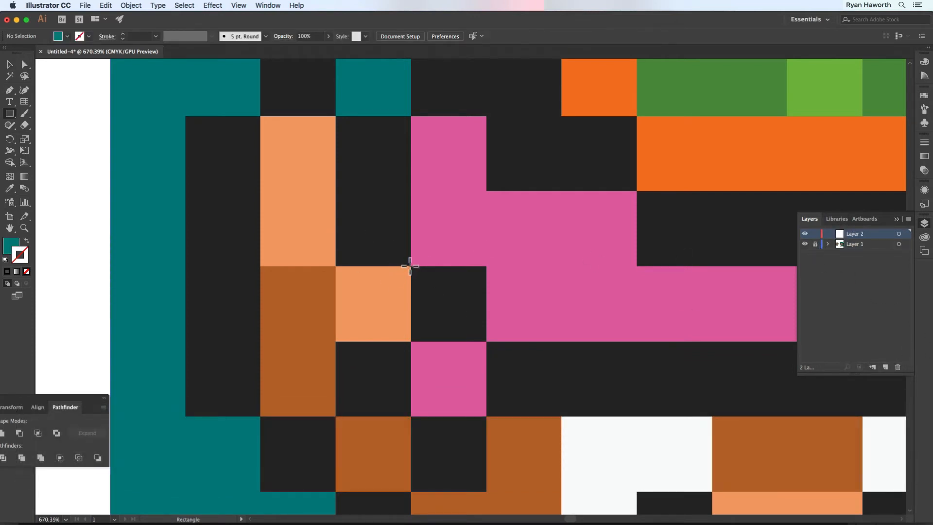
- Draw a white rectangle without stroke, about 0.25 by 0.36 in, from the upper-left corner of the dark pixel beside the pink hair
key(d)
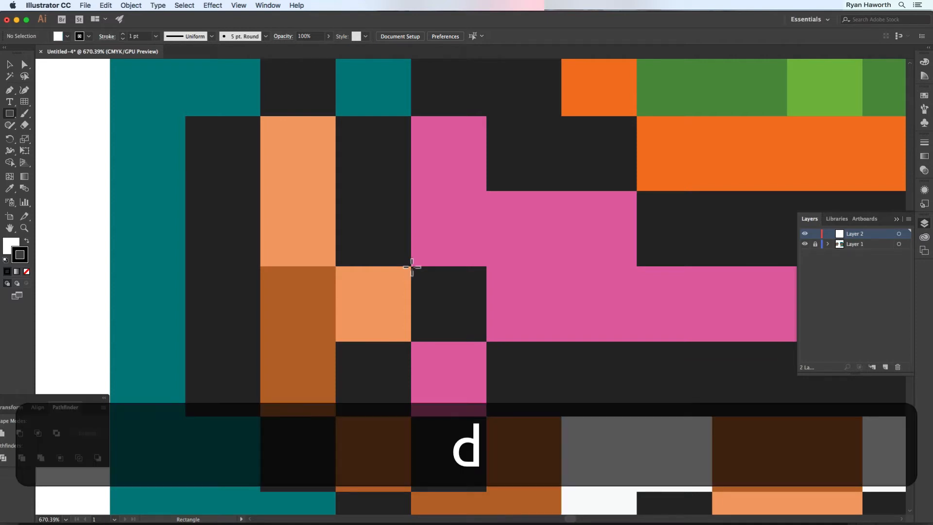
key(slash)
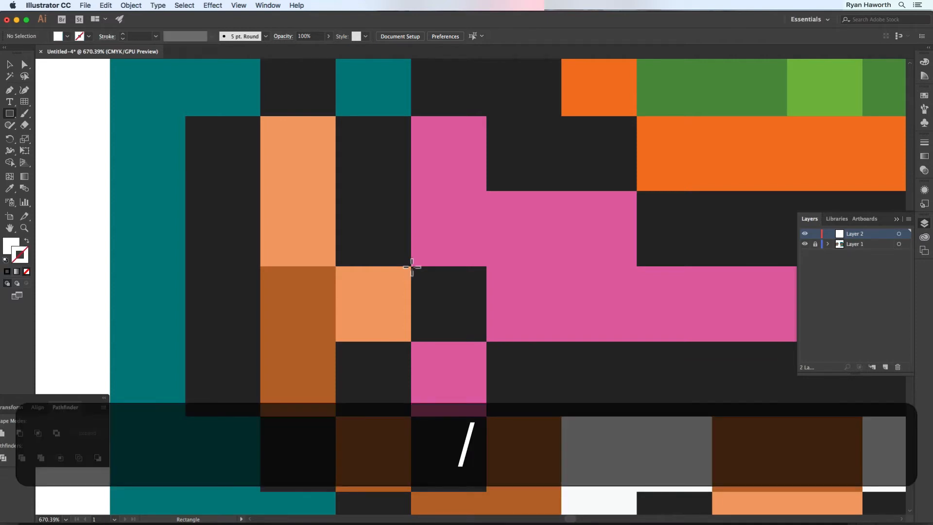
super+click(412, 266)
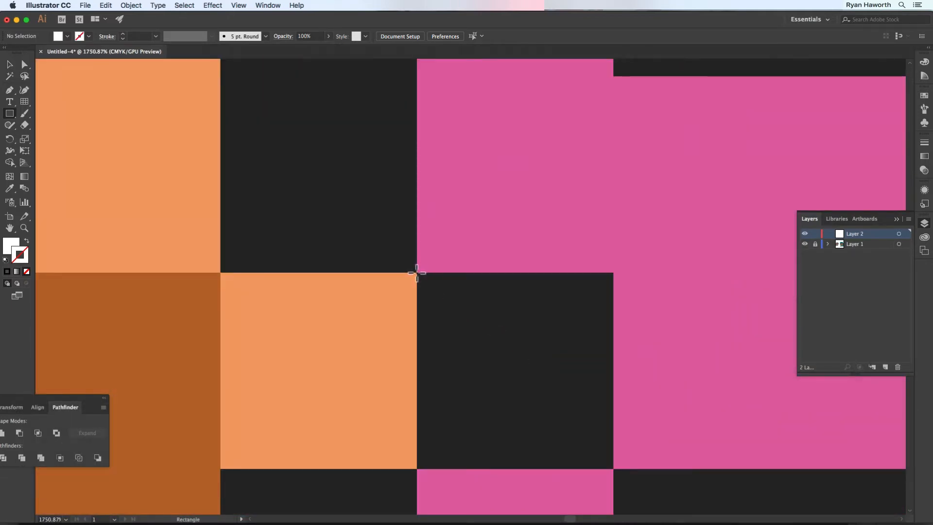
key(super+equal)
key(super+equal)
key(super+equal)
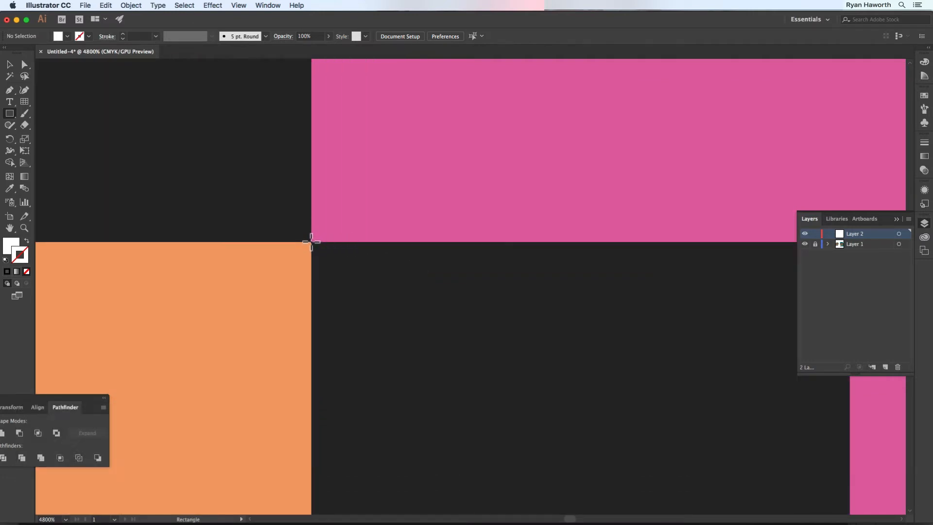
drag(311, 242, 738, 280)
key(super+minus)
key(super+minus)
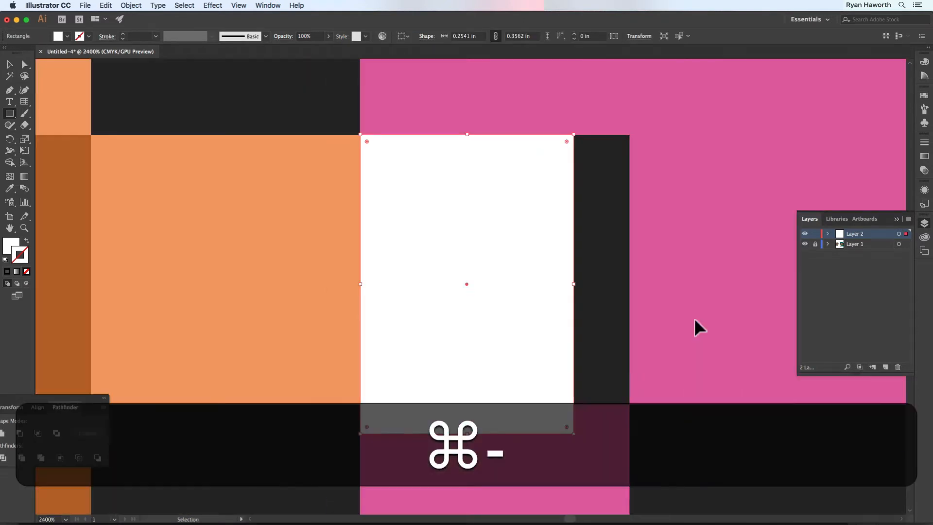
- Resize the white rectangle to cover exactly one sprite pixel, 0.3207 by 0.3209 in, aligning its lower-right corner with the pixel corner
drag(577, 433, 843, 492)
key(super+space)
key(super+space)
key(super+space)
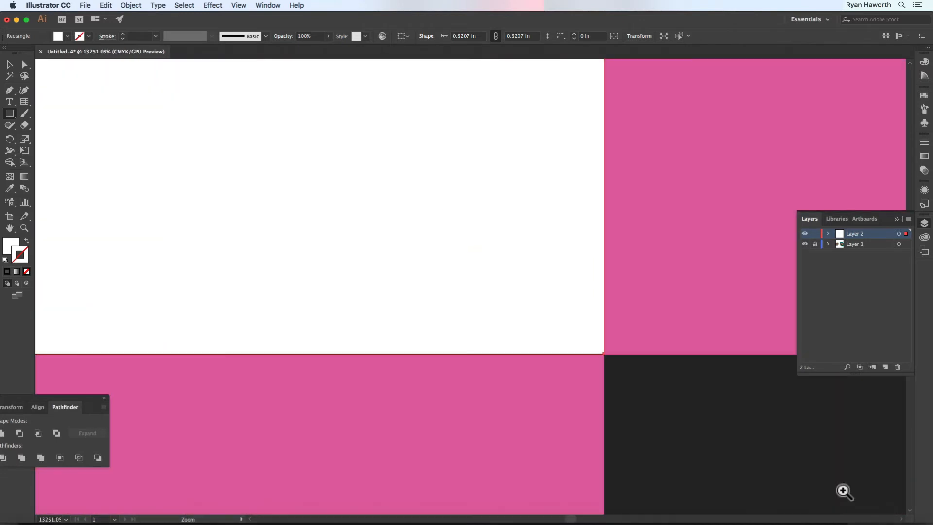
drag(600, 353, 824, 523)
drag(600, 378, 693, 461)
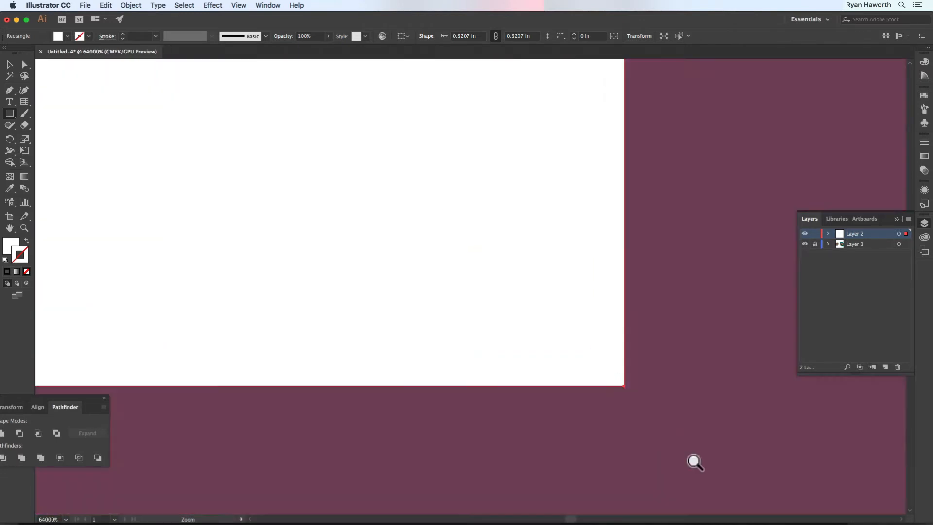
key(space)
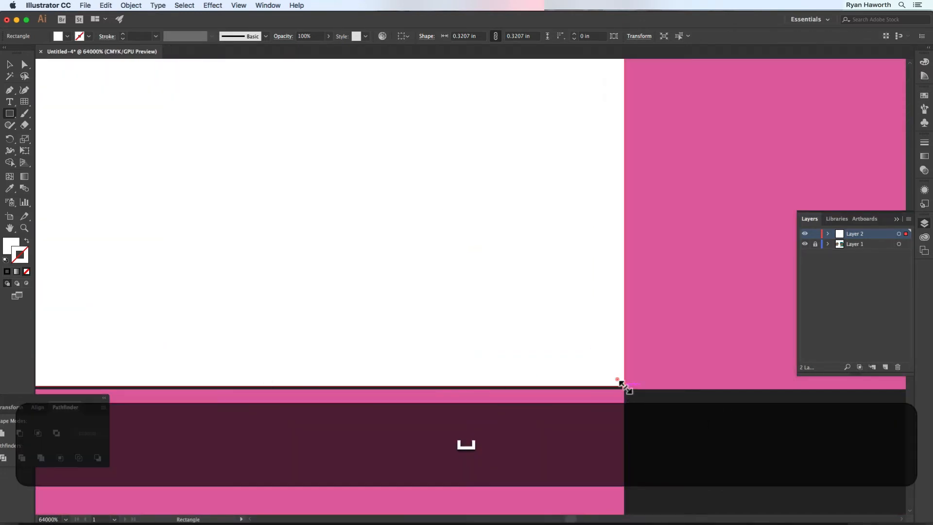
drag(625, 387, 624, 390)
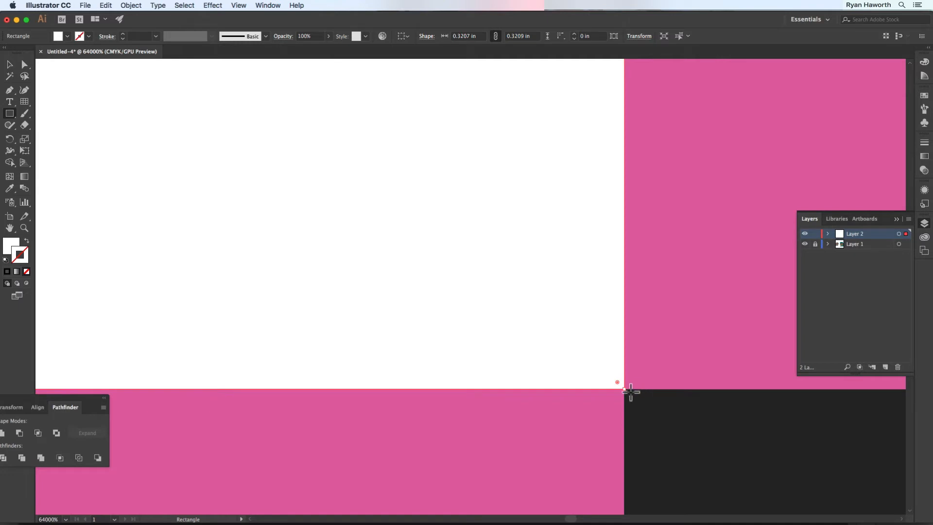
- Duplicate the white square one pixel to the left, directly against the original
key(super+minus)
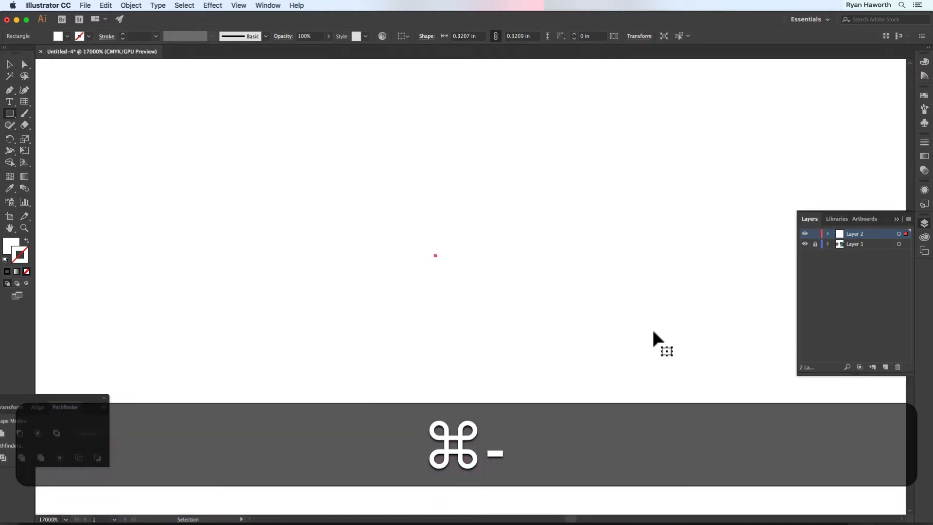
key(super+minus)
key(super+minus)
key(super+minus)
key(super+minus)
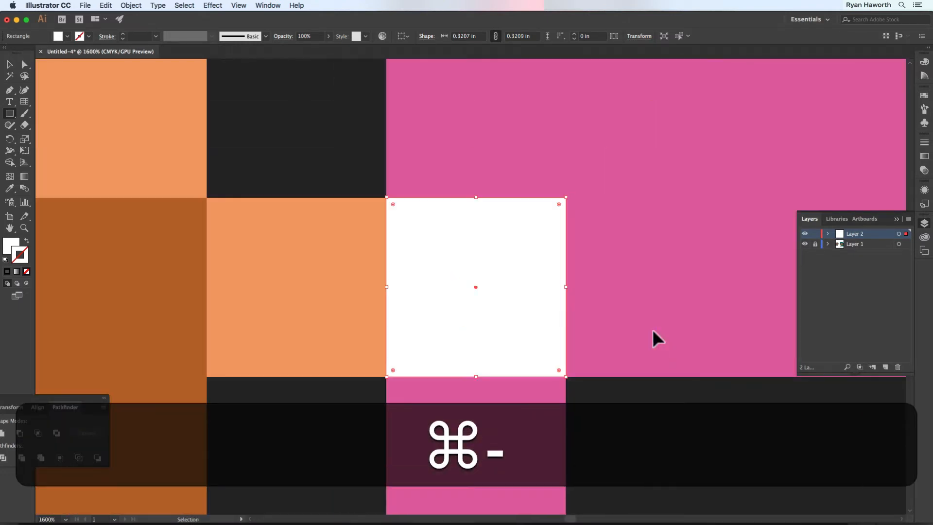
key(super+minus)
key(super+minus)
key(super+minus)
key(super+minus)
key(super+minus)
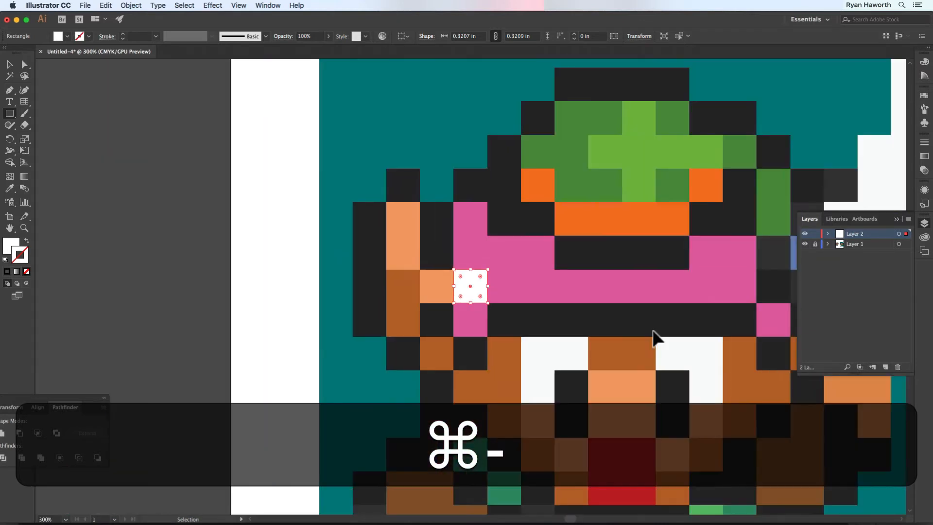
drag(651, 327, 422, 367)
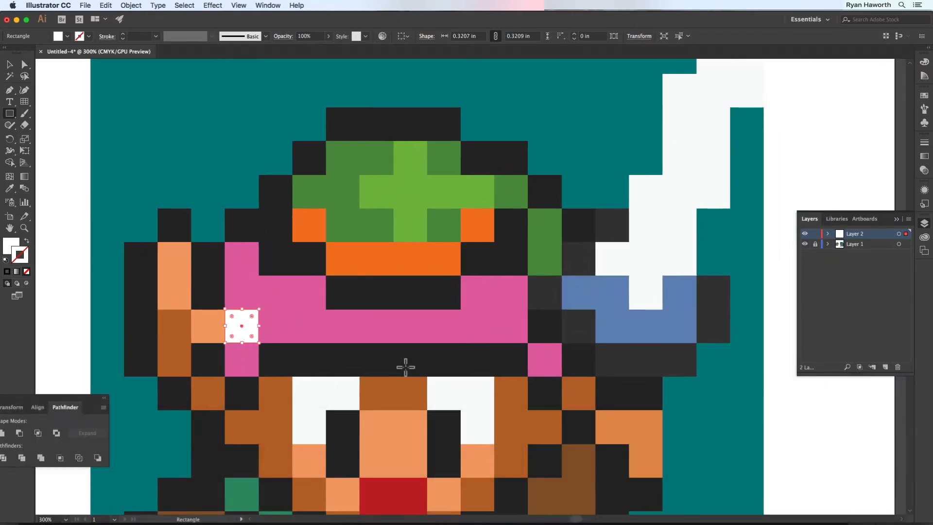
key(v)
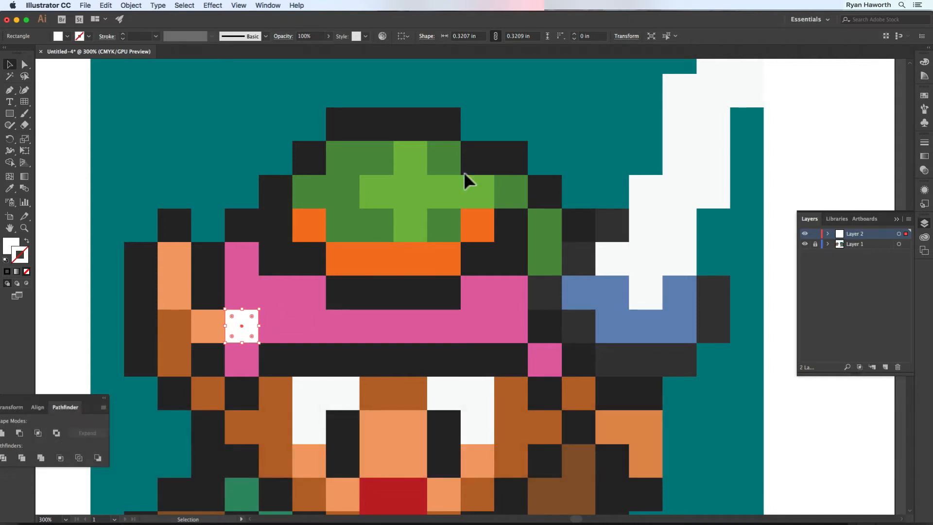
key(super+minus)
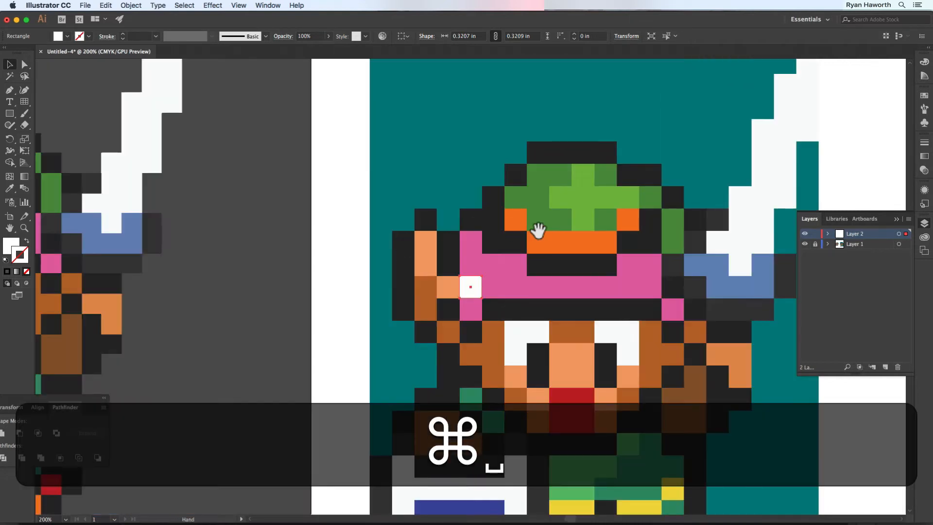
drag(538, 231, 390, 254)
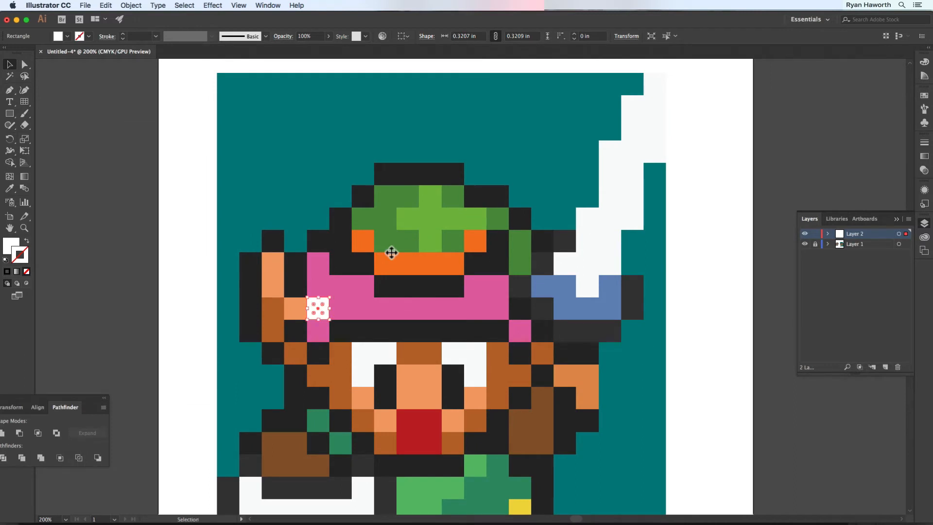
drag(316, 306, 294, 309)
- Repeat the copy transform until the row of white squares reaches the left edge of the sprite's teal background
scroll(296, 308, down, 3)
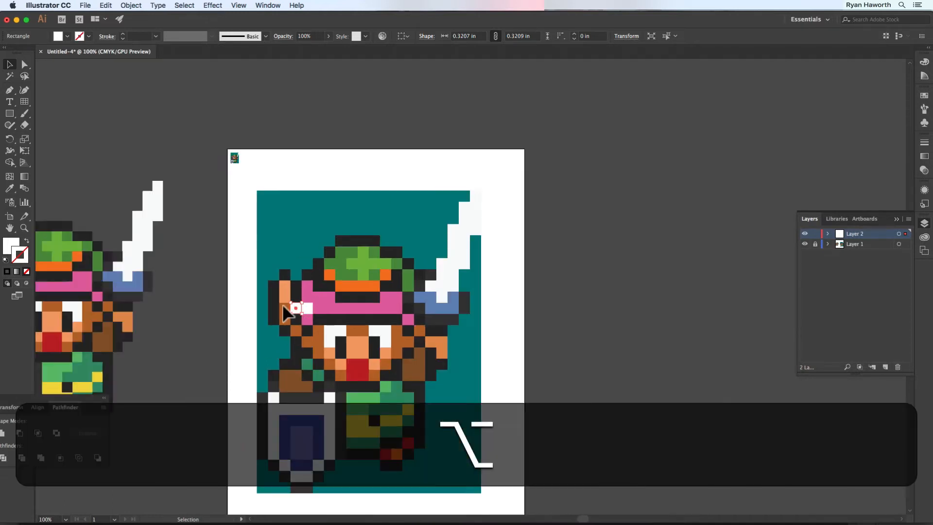
key(super+minus)
key(super+equal)
key(super+equal)
key(super+equal)
key(super+equal)
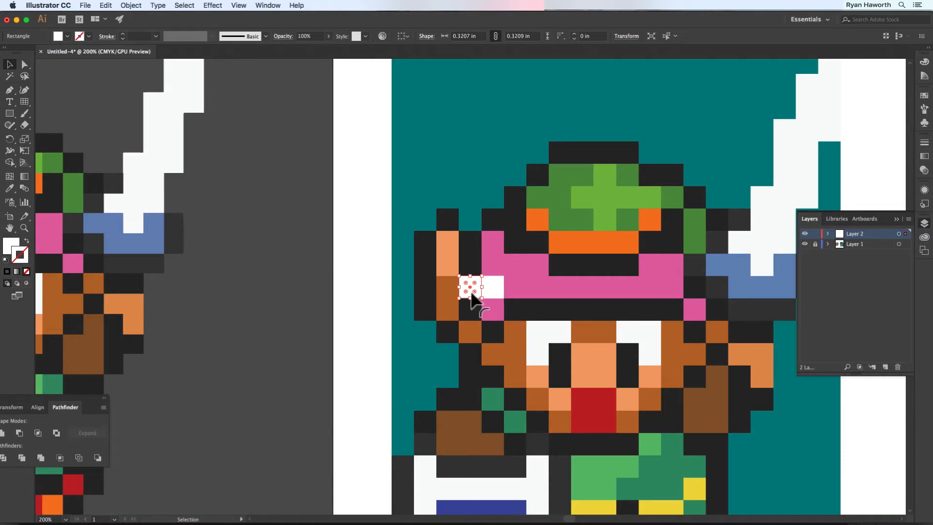
key(super+d)
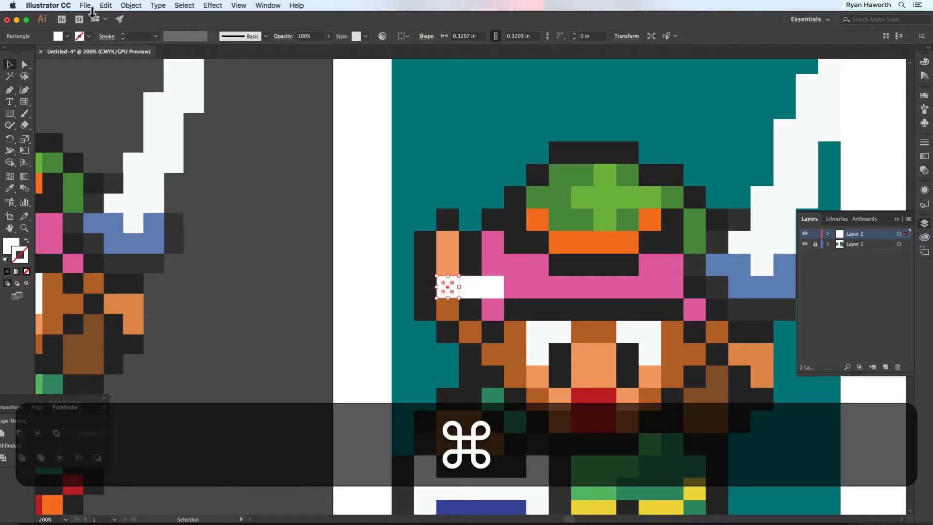
click(130, 5)
mouse_move(155, 17)
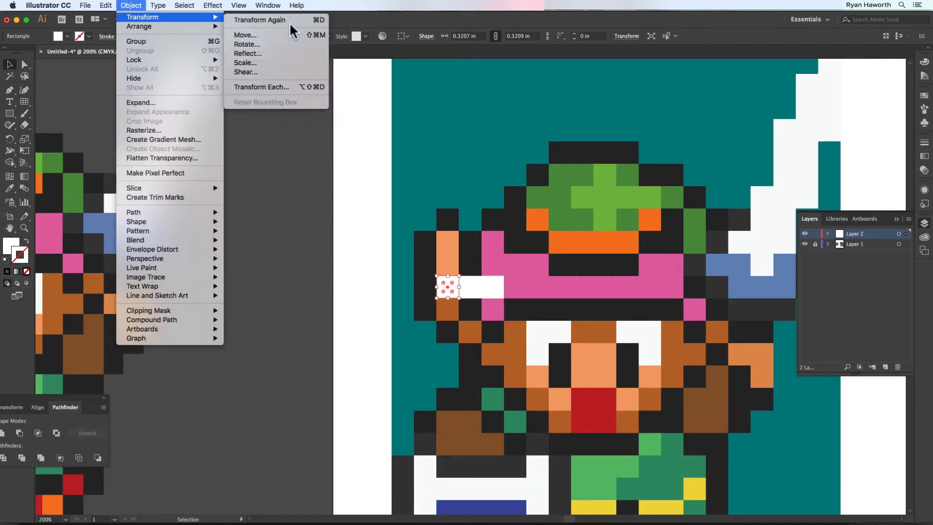
click(136, 4)
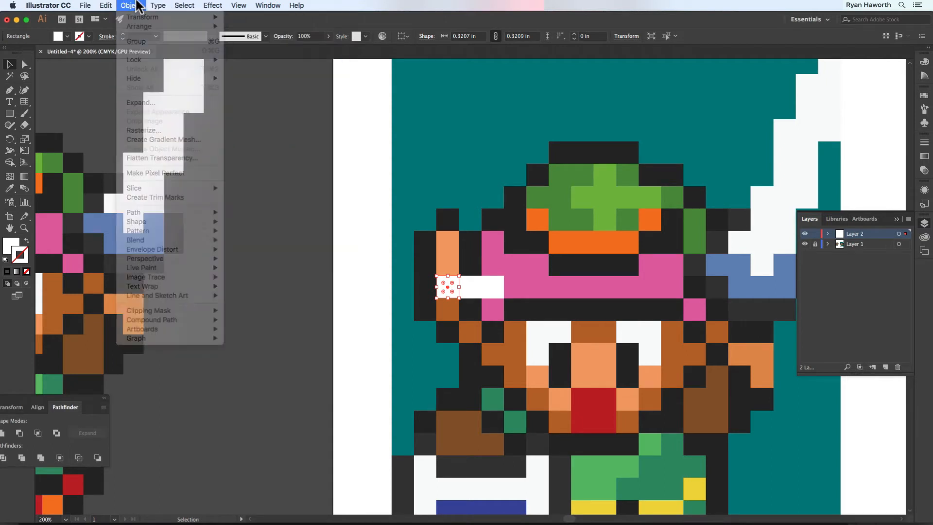
key(super)
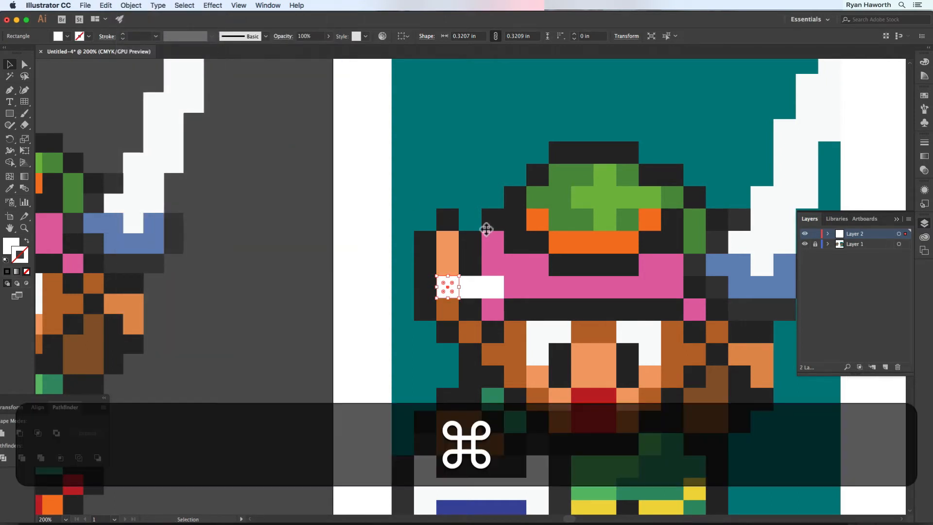
key(super+d)
key(super+d)
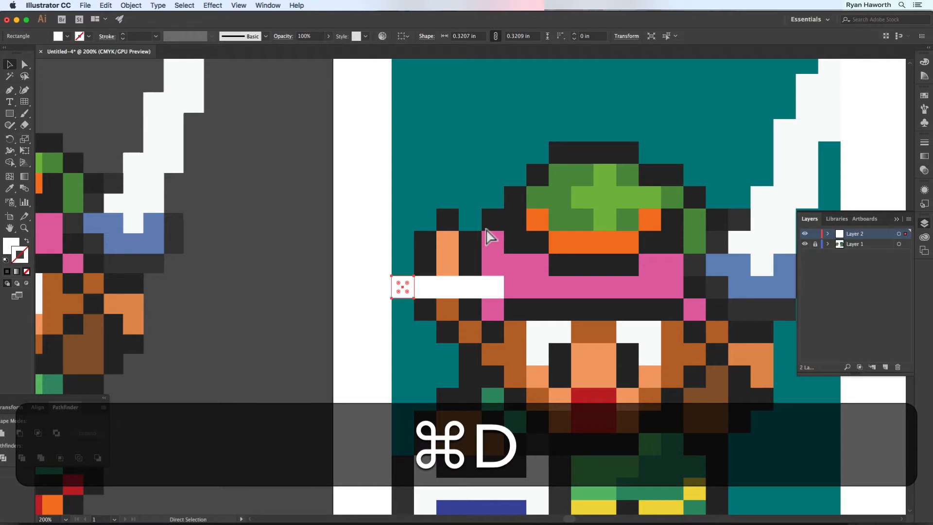
- Try copying the leftmost white square to the right end of the row, and undo the copy
key(super+space)
drag(486, 306, 368, 324)
key(alt)
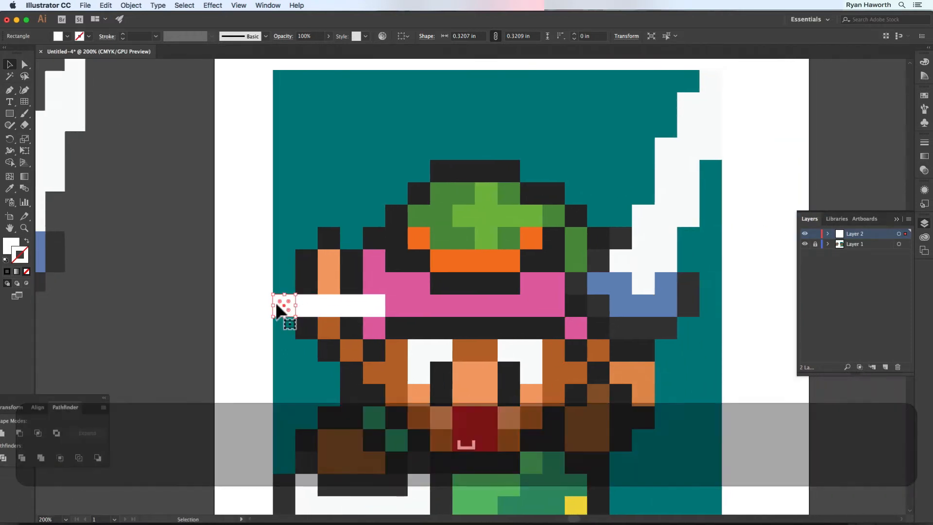
key(shift)
drag(283, 306, 397, 306)
key(super+z)
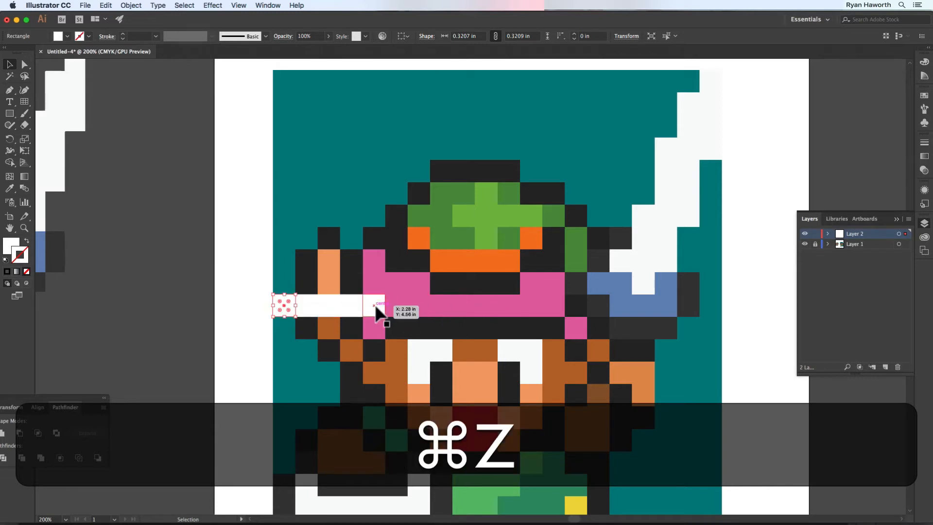
- Duplicate the rightmost white square one pixel to the right and repeat the copy until the row spans the sprite's full width
drag(372, 306, 396, 306)
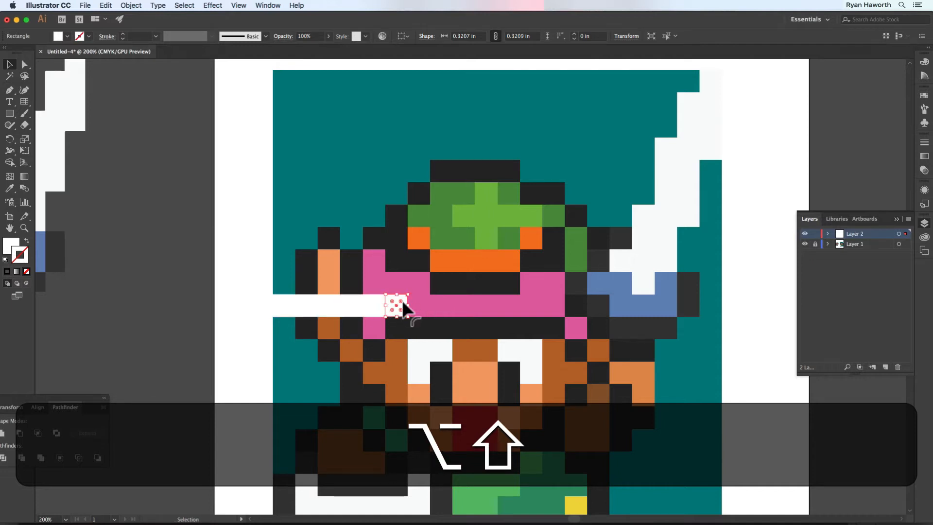
key(super+d)
key(super+d)
key(super+d)
key(super+d)
key(super+d)
key(super+d)
key(super+d)
key(super+d)
key(super+d)
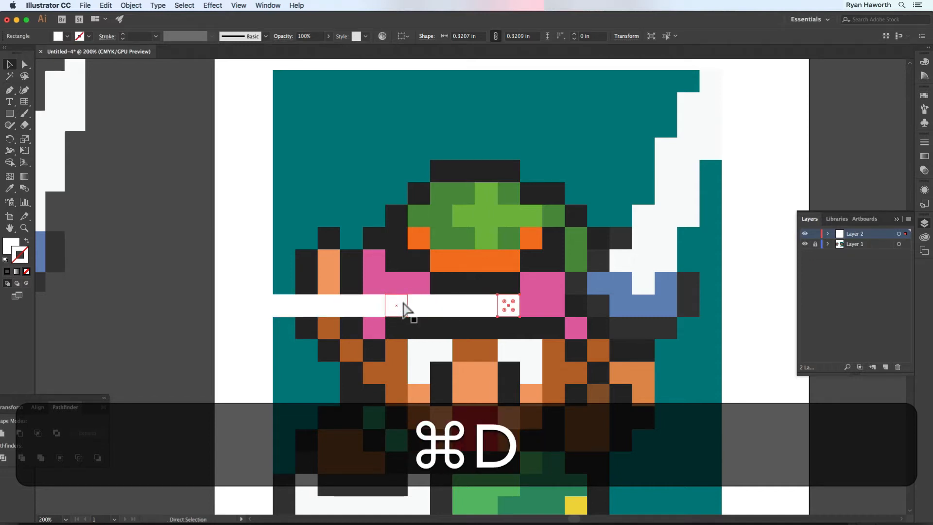
key(super+d)
key(super+d)
key(super+d)
key(super+d)
key(super+d)
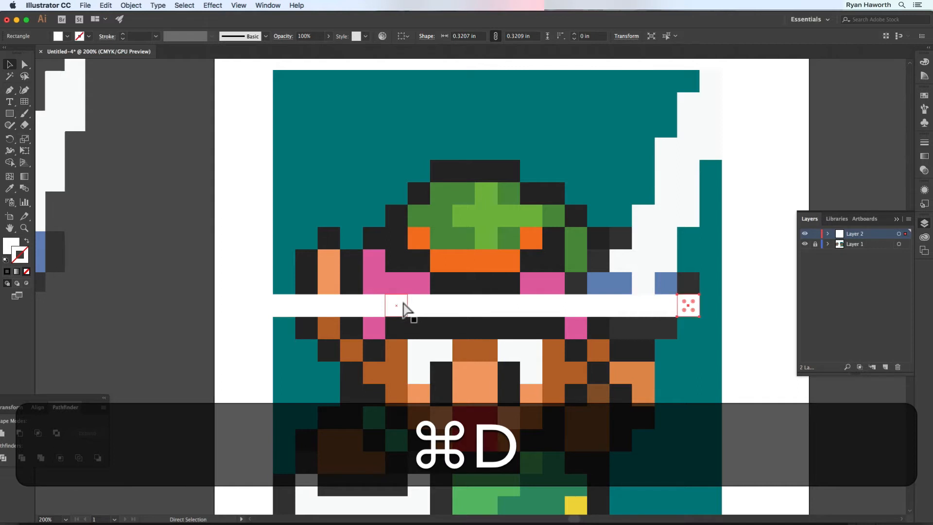
- Duplicate the whole row of white squares one pixel upward and repeat the copy up to the sprite's top edge
drag(256, 301, 732, 303)
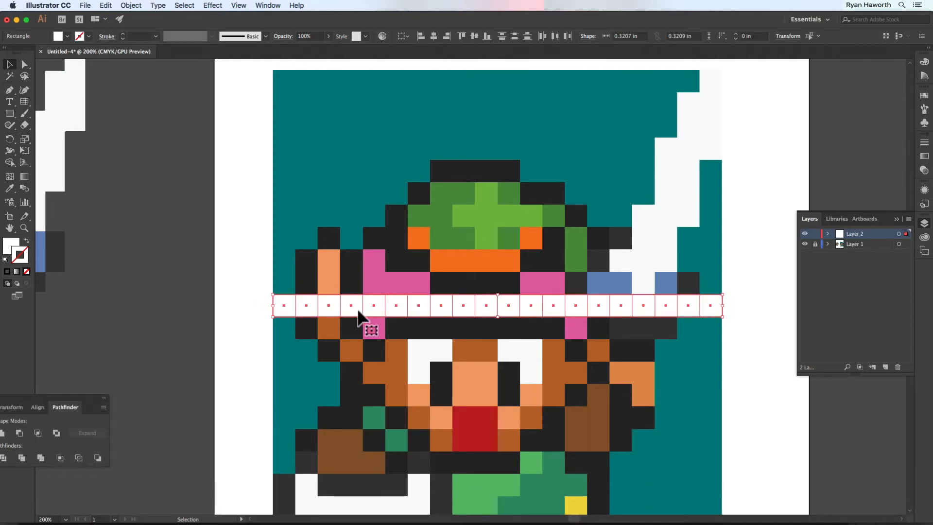
drag(371, 305, 371, 286)
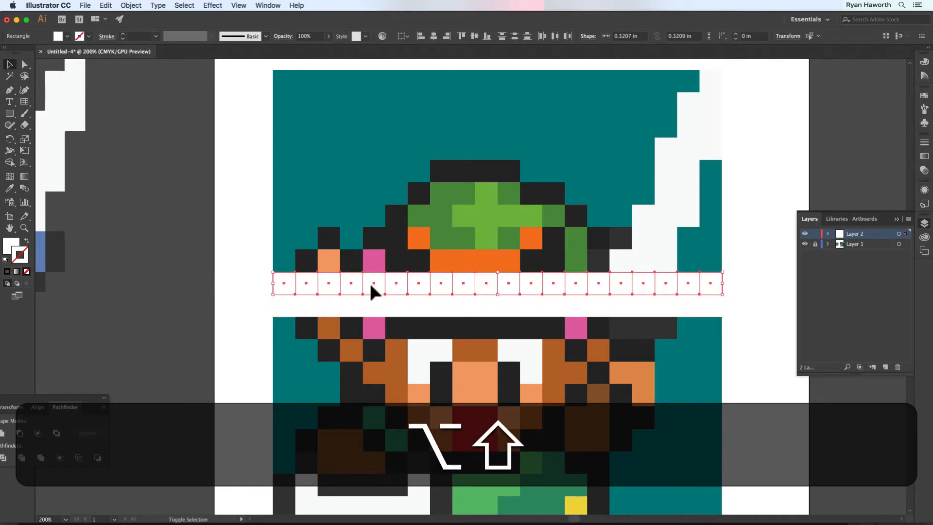
key(alt+shift+super+d)
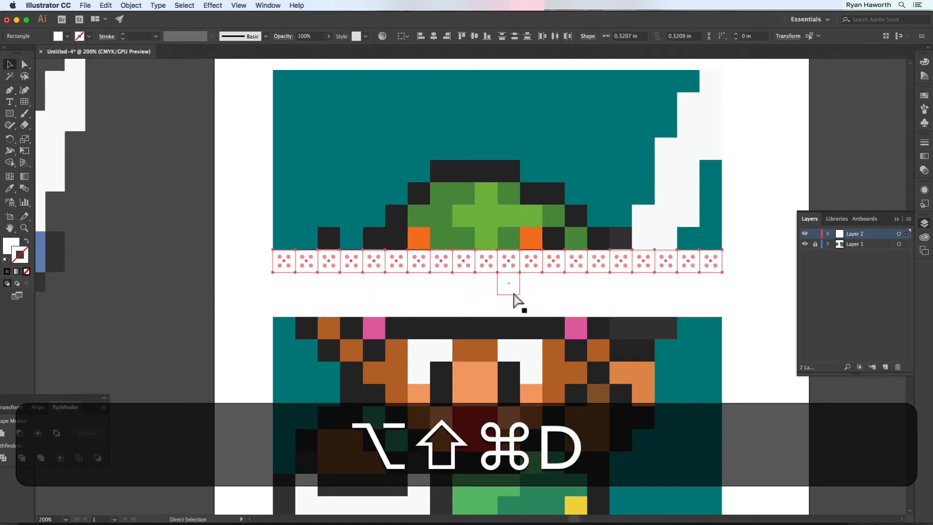
key(super+d)
key(super+d)
key(super+d)
key(super+d)
key(super+d)
key(super+d)
key(super+d)
key(super+d)
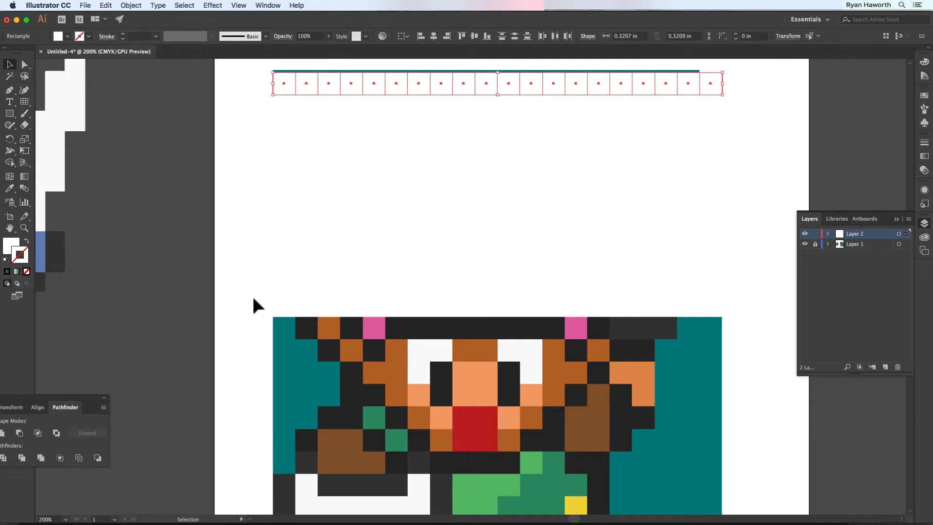
- Duplicate the row of white squares one pixel downward over the sprite and repeat the copy down to its bottom edge
drag(253, 298, 733, 306)
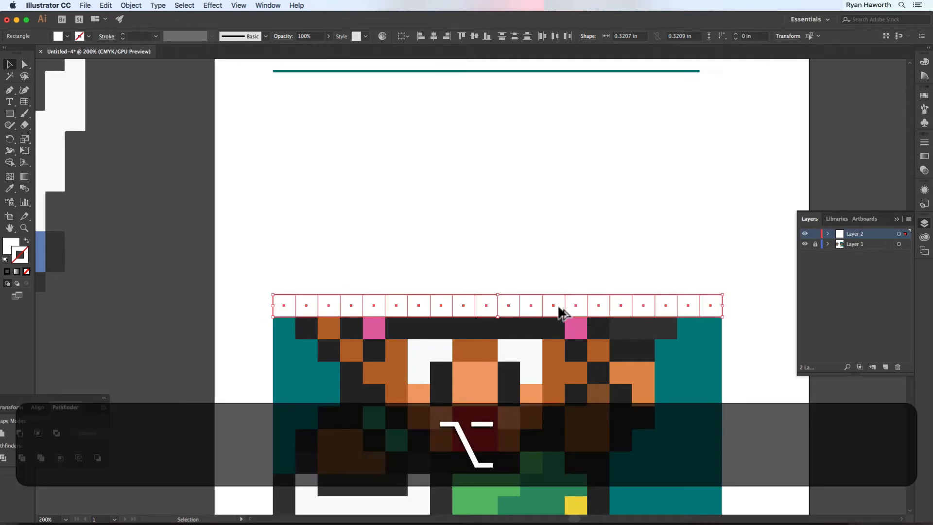
drag(560, 311, 561, 329)
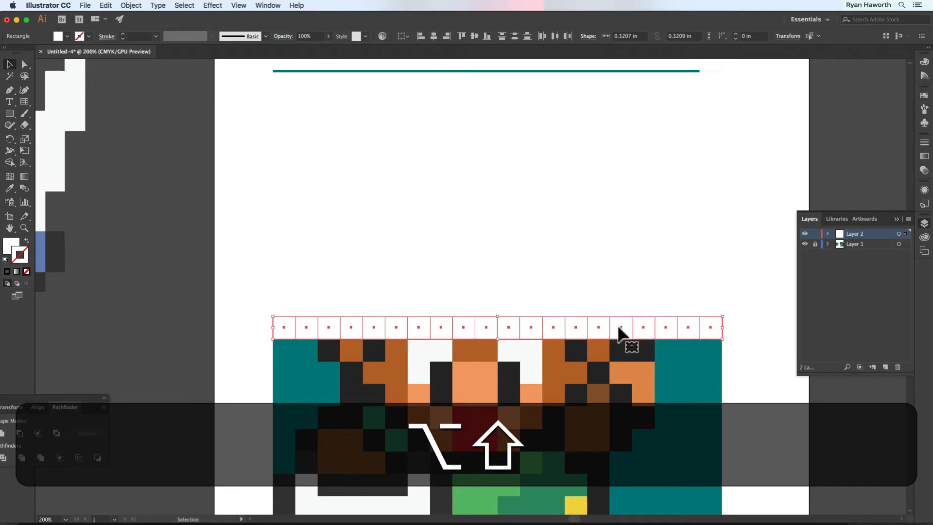
key(super+alt+d)
key(super+d)
key(super+d)
key(super+d)
key(super+d)
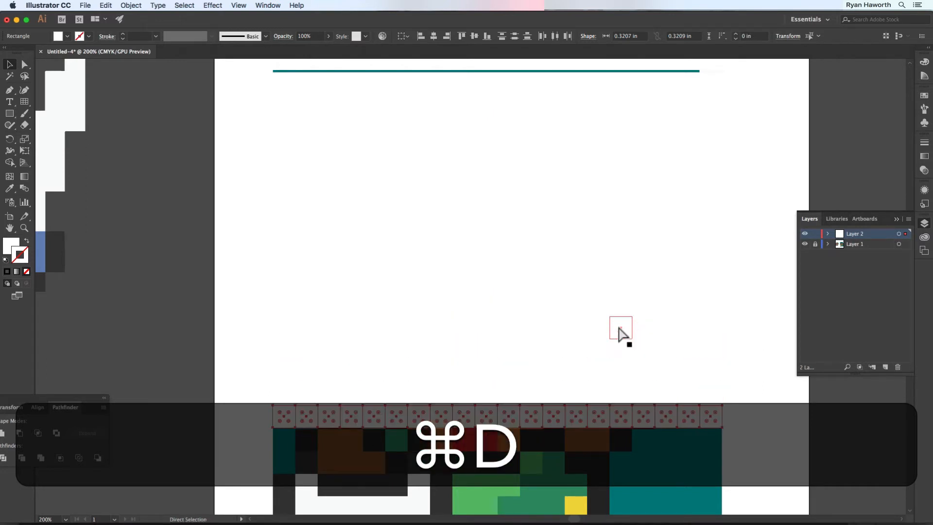
key(super+minus)
key(super+d)
key(super+d)
key(super+d)
key(super+d)
key(super+d)
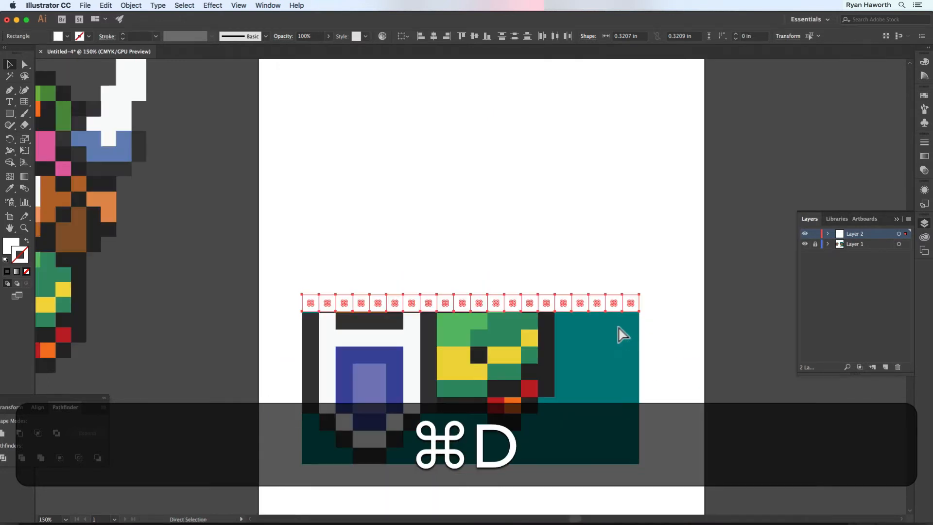
key(super+d)
key(super+d)
key(super+d)
key(super+d)
key(super+d)
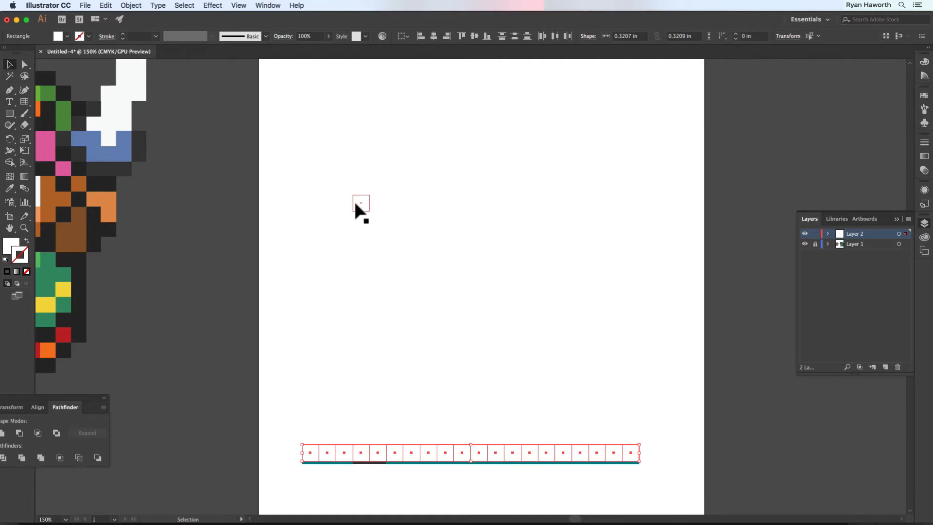
- Select the whole grid of squares and nudge it up to the sprite's top edge
key(super+a)
key(super+space)
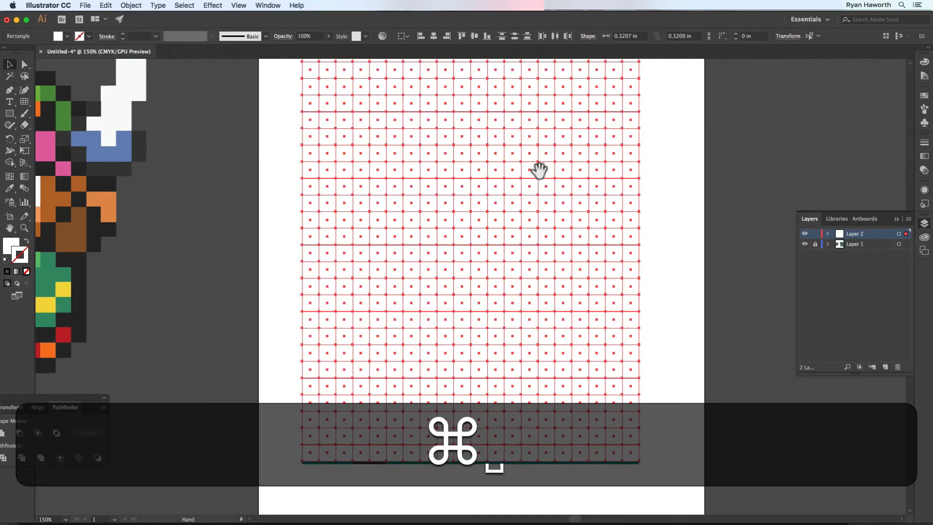
drag(539, 170, 539, 332)
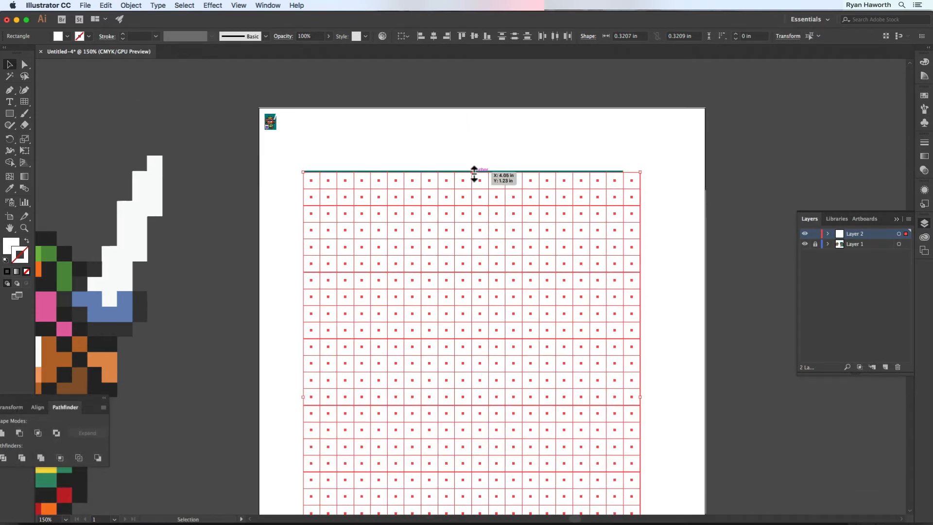
drag(473, 173, 474, 171)
key(Up)
key(Up)
key(Up)
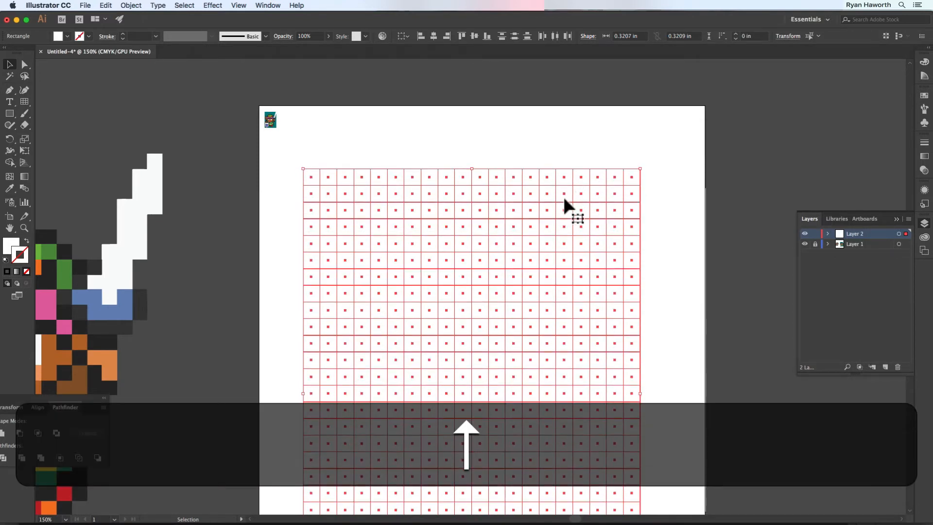
key(Down)
- Switch to outline view and align the grid's top-left corner with the top-left corner of the sprite's outline
key(super+y)
key(super+space)
drag(295, 159, 342, 189)
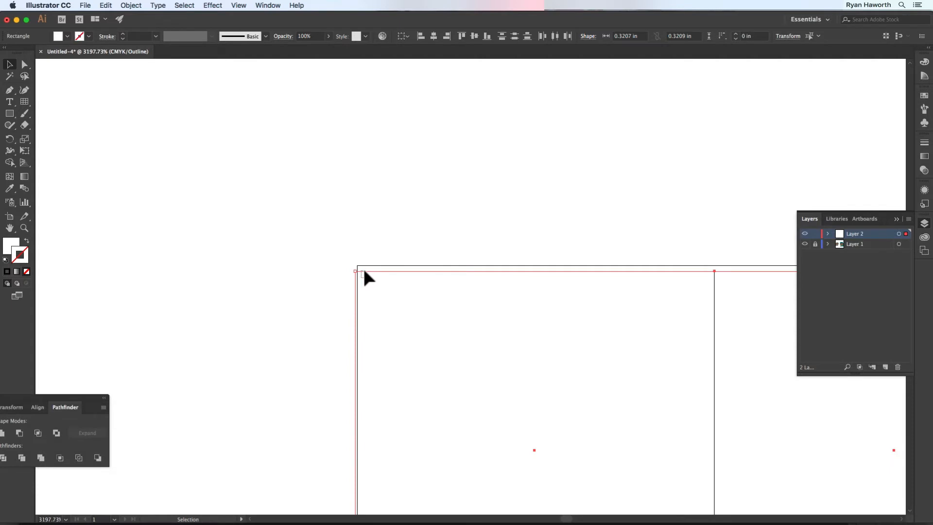
key(super+a)
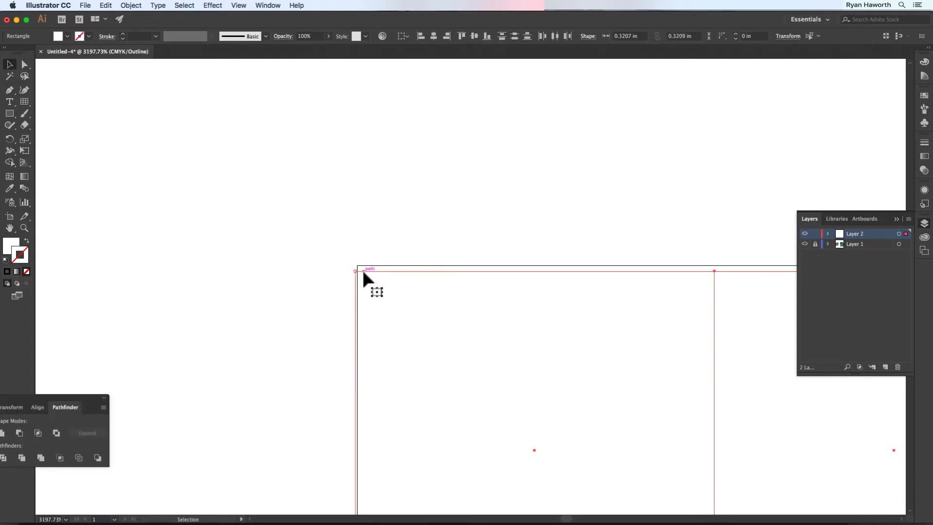
drag(363, 272, 374, 265)
- Examine in outline view how the edges of neighbouring grid rows meet
key(super+minus)
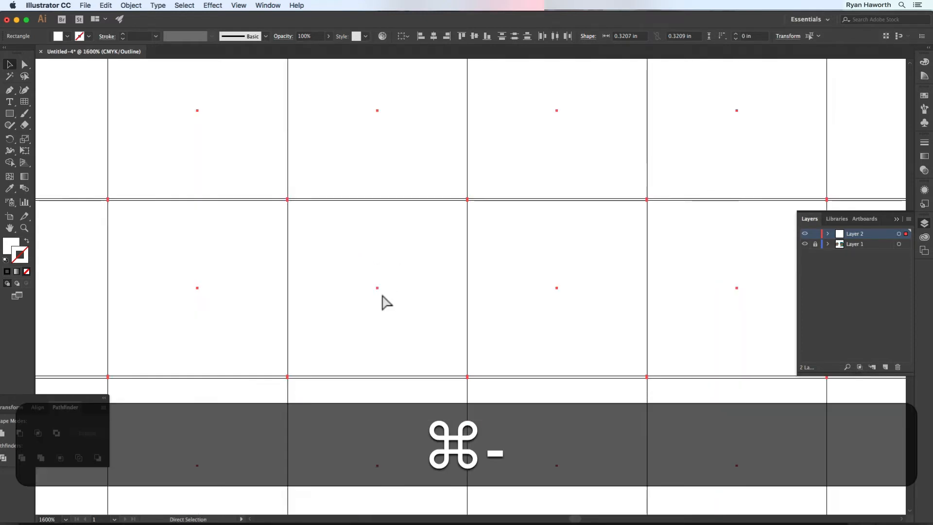
key(super+minus)
key(super+minus)
key(super+equal)
key(super+equal)
key(super+equal)
key(super+equal)
key(super+equal)
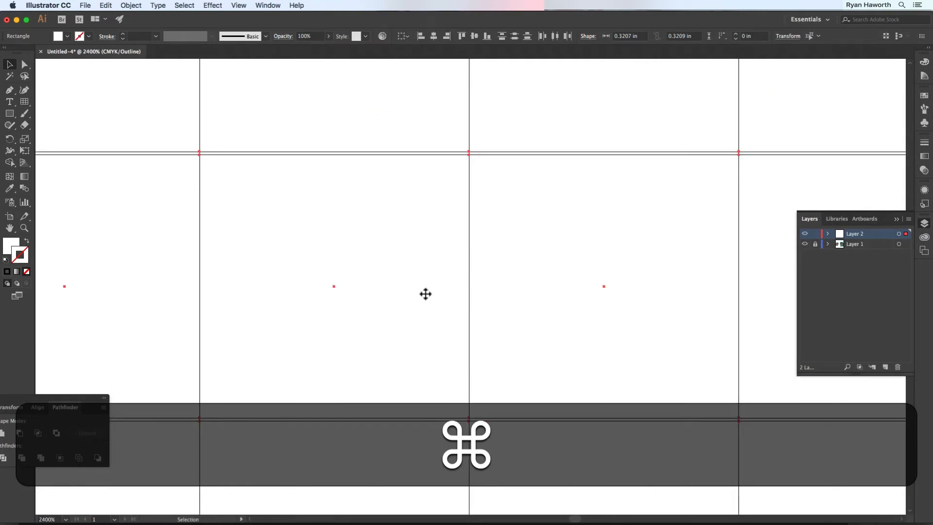
key(super+0)
key(super+minus)
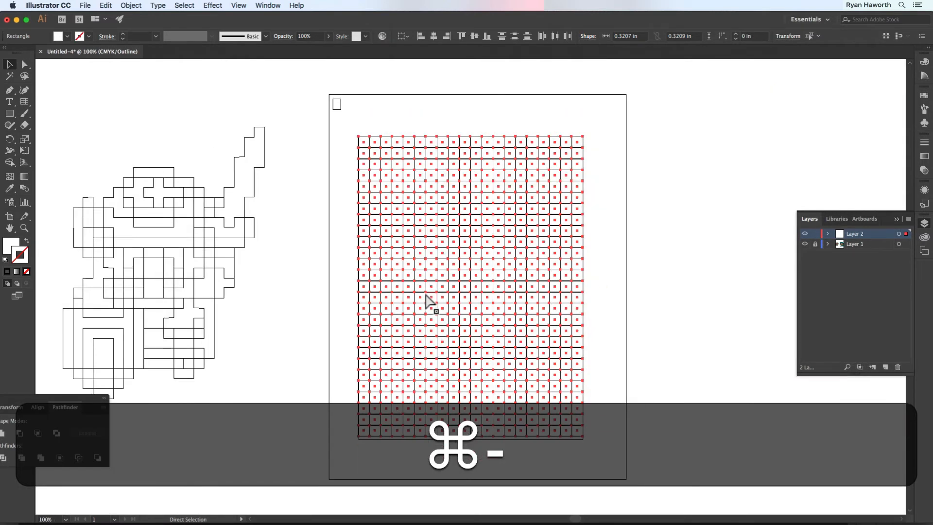
- Delete every row of squares except the bottom one
super+click(632, 247)
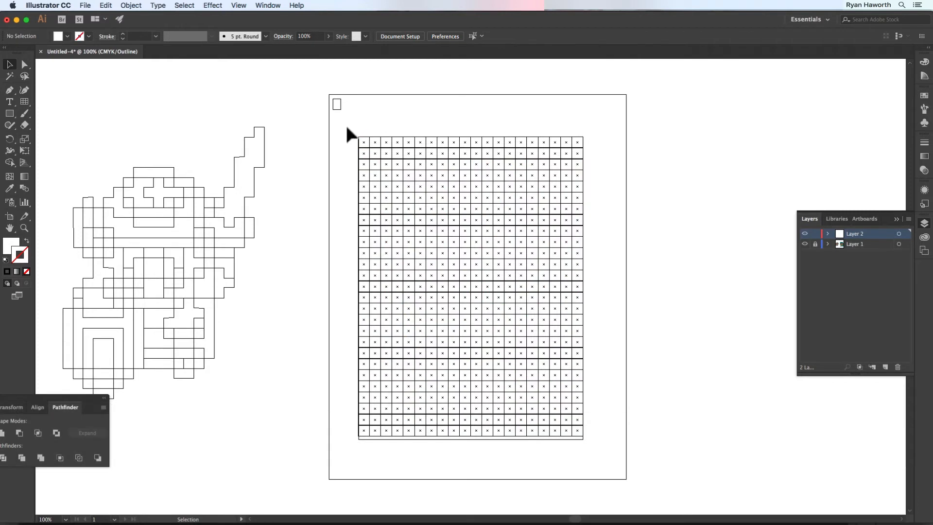
drag(347, 127, 633, 417)
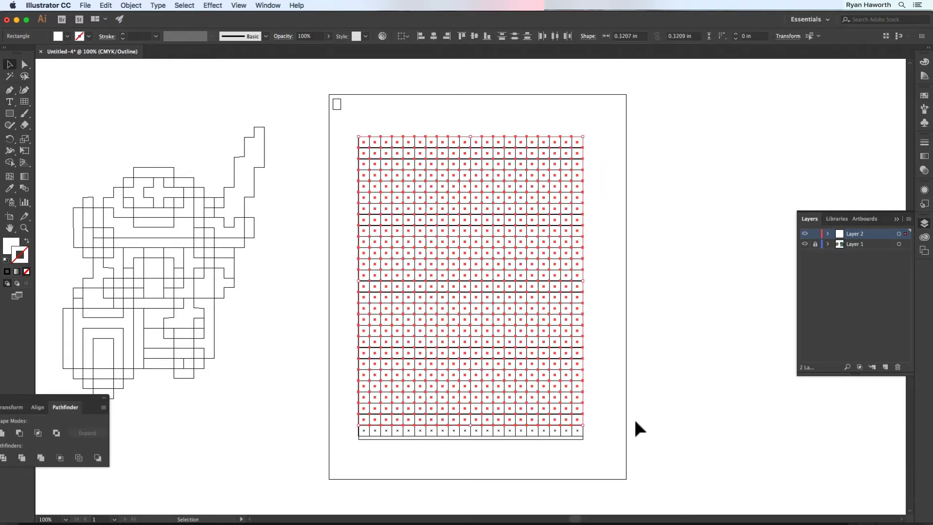
key(BackSpace)
- Select the remaining row of squares and align it with the bottom-left corner of the sprite's outline
key(super+space)
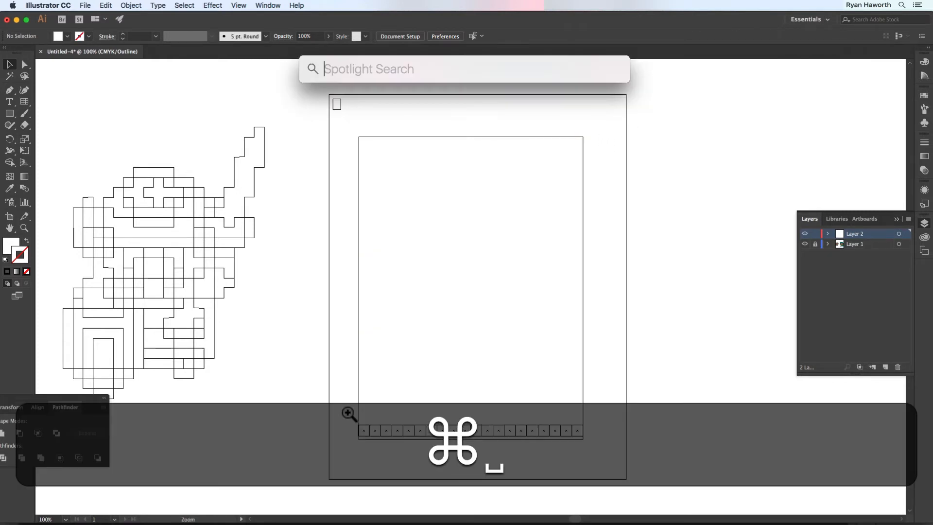
drag(348, 413, 612, 475)
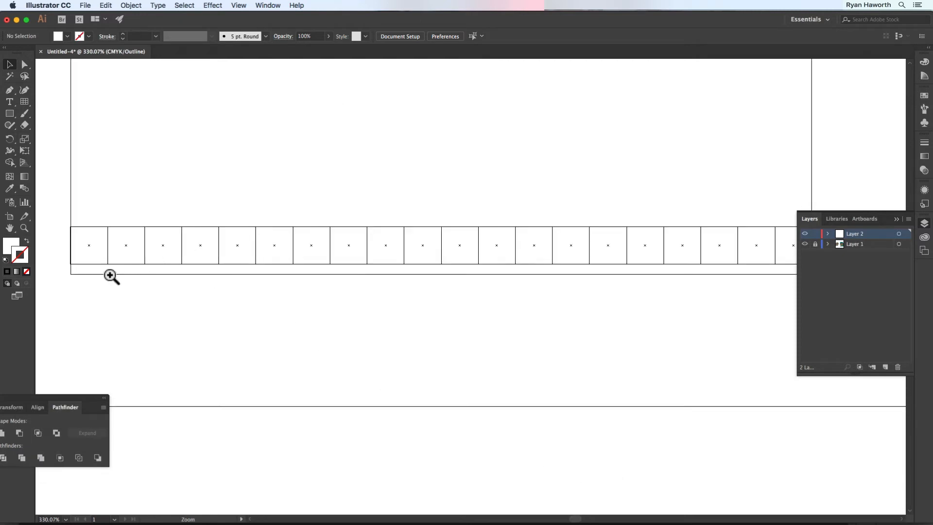
key(super+a)
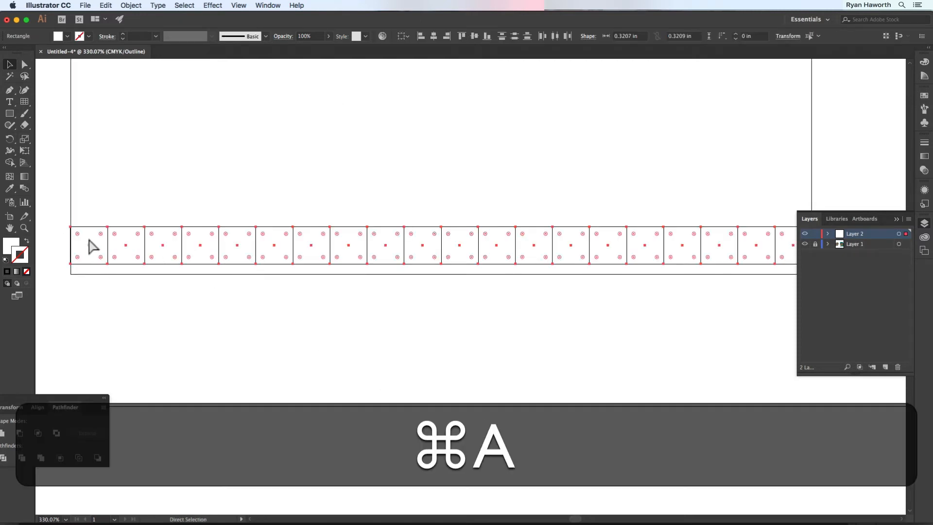
drag(88, 245, 208, 287)
key(super+space)
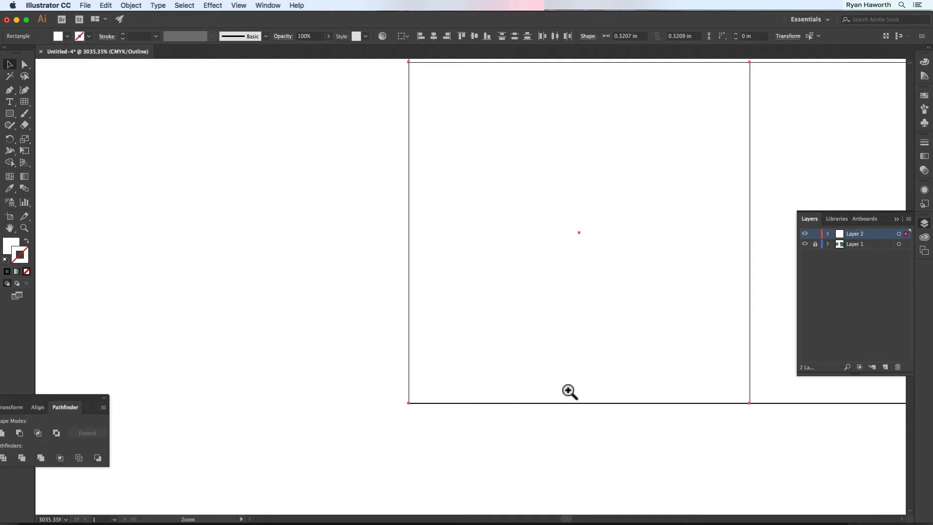
drag(587, 359, 436, 392)
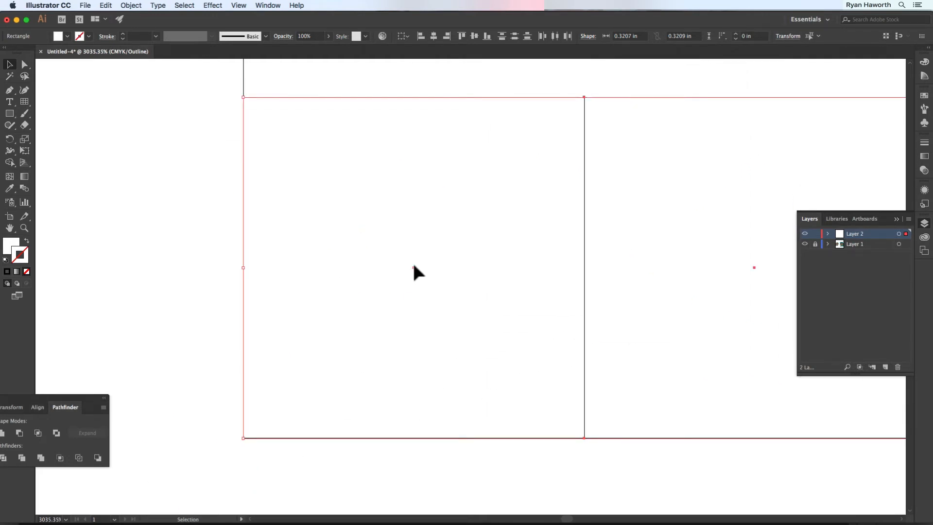
drag(413, 266, 414, 271)
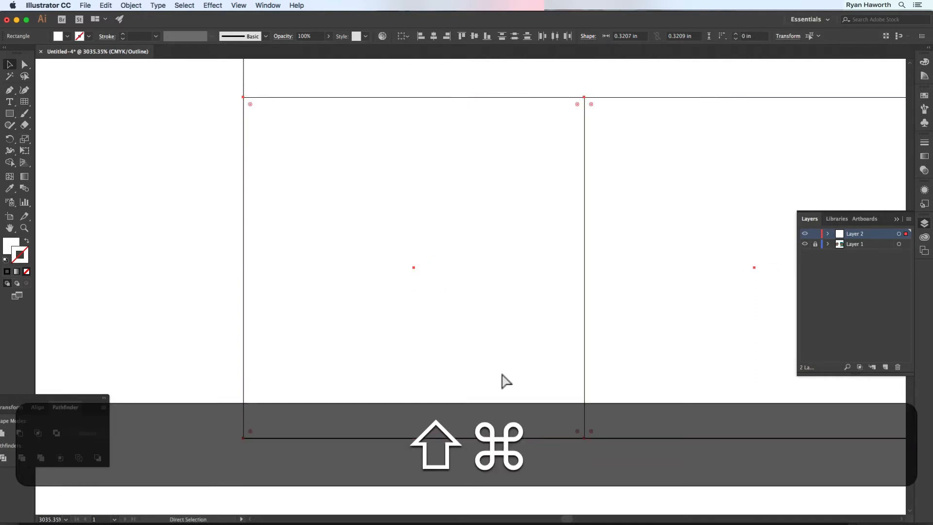
- Duplicate the bottom row so the copy sits directly above it, and repeat the copy up to the sprite outline's top edge
key(super+minus)
key(super+minus)
key(super+minus)
key(super+minus)
key(super+minus)
key(super+minus)
key(super+minus)
key(super+minus)
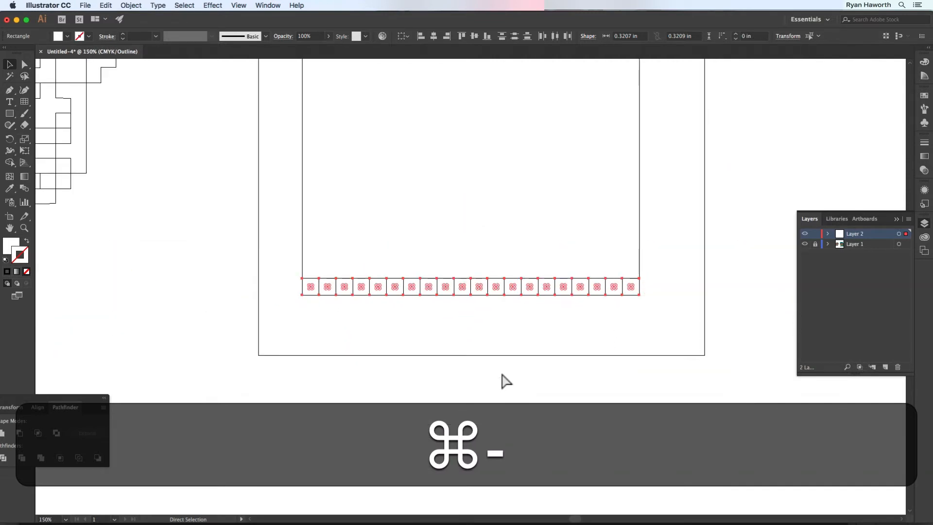
key(v)
drag(477, 290, 477, 265)
key(super+d)
key(super+d)
key(super+d)
key(super+d)
key(super+d)
key(super+d)
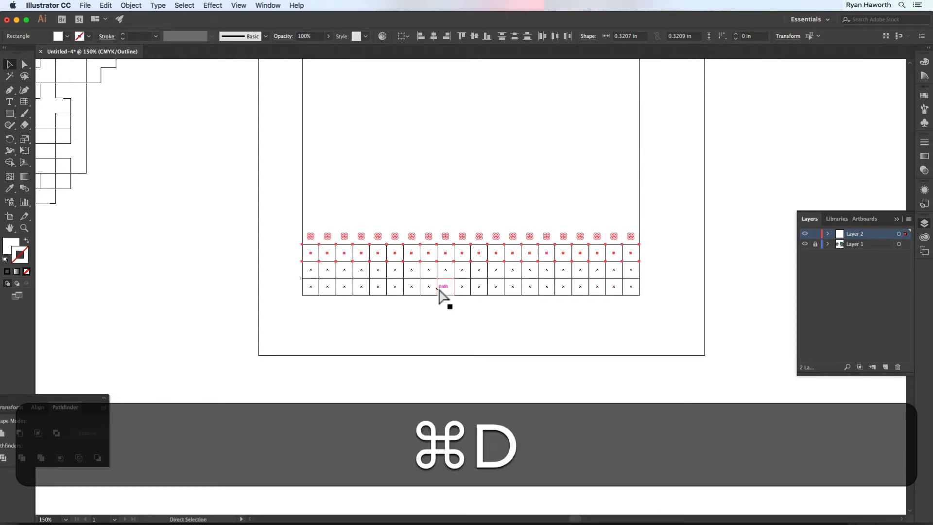
key(super+d)
key(super+d)
key(super+minus)
key(super+minus)
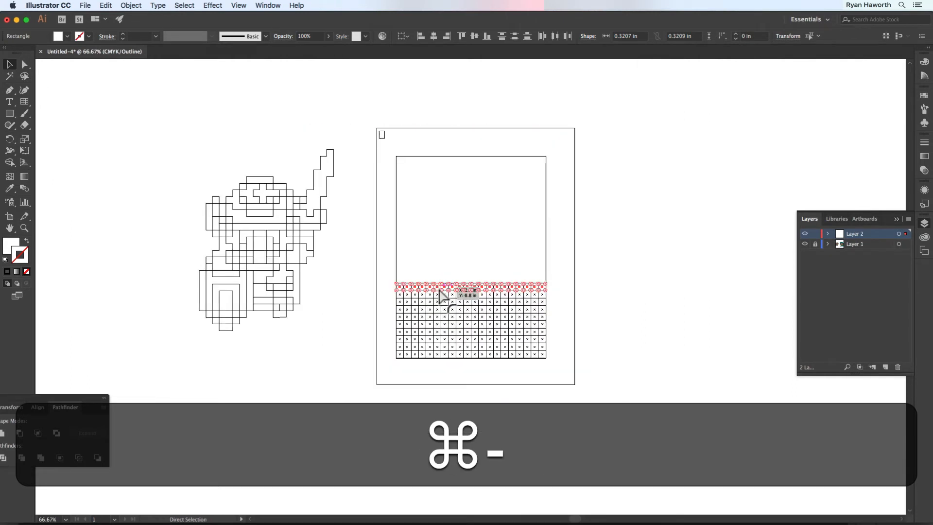
key(super+d)
key(super+d)
key(super+d)
key(super+d)
key(super+d)
key(super+d)
key(super+d)
key(super+d)
key(super+d)
key(super+d)
key(super+d)
key(super+d)
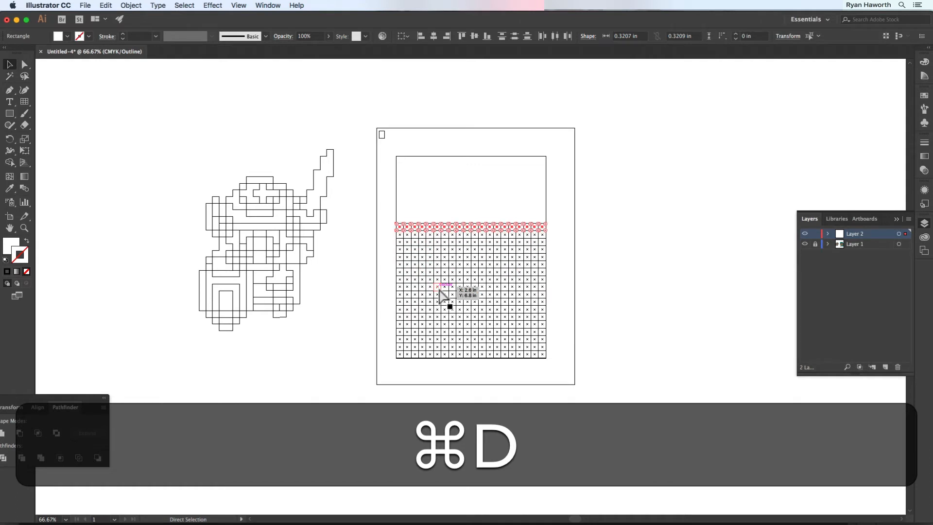
key(super+d)
key(super+d)
key(super+d)
key(super+d)
key(super+d)
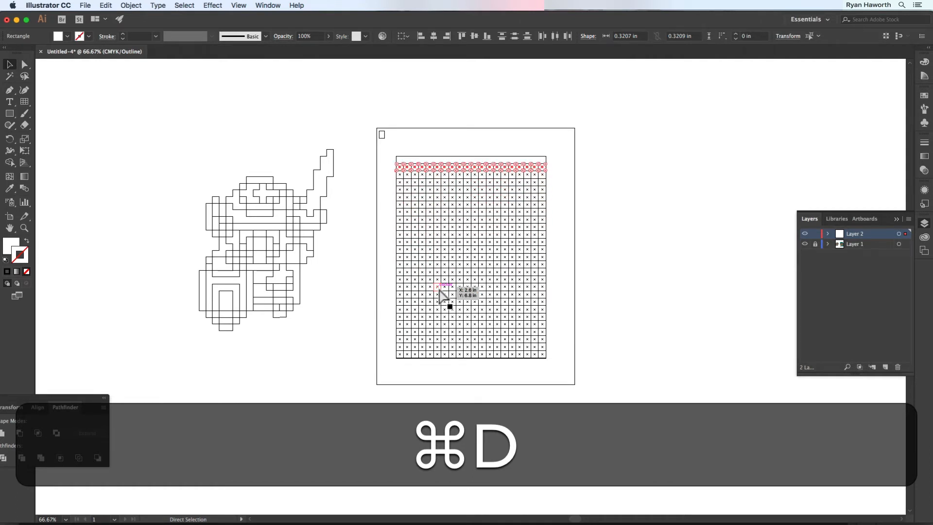
- Check how the top row of squares meets the top of the sprite's outline, and return to the full-colour preview
key(super+space)
drag(416, 149, 440, 165)
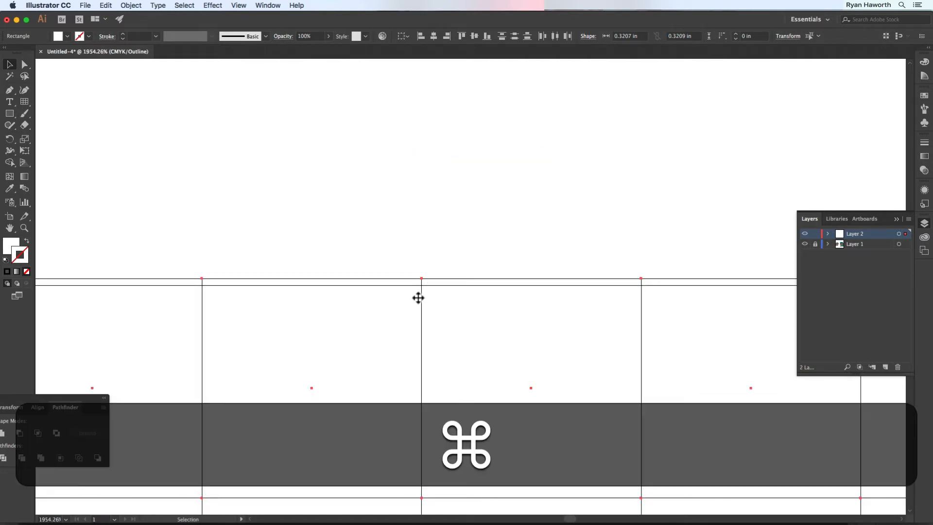
key(super+minus)
key(super+0)
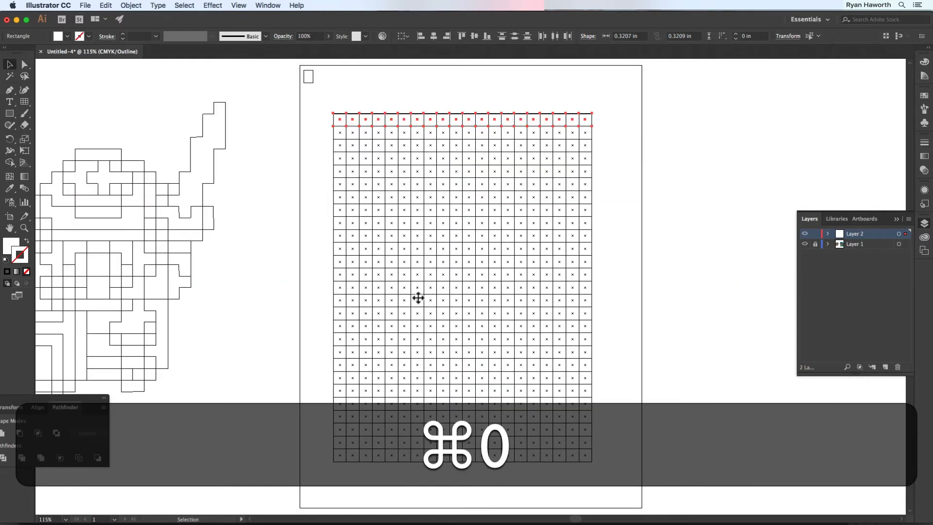
key(super+y)
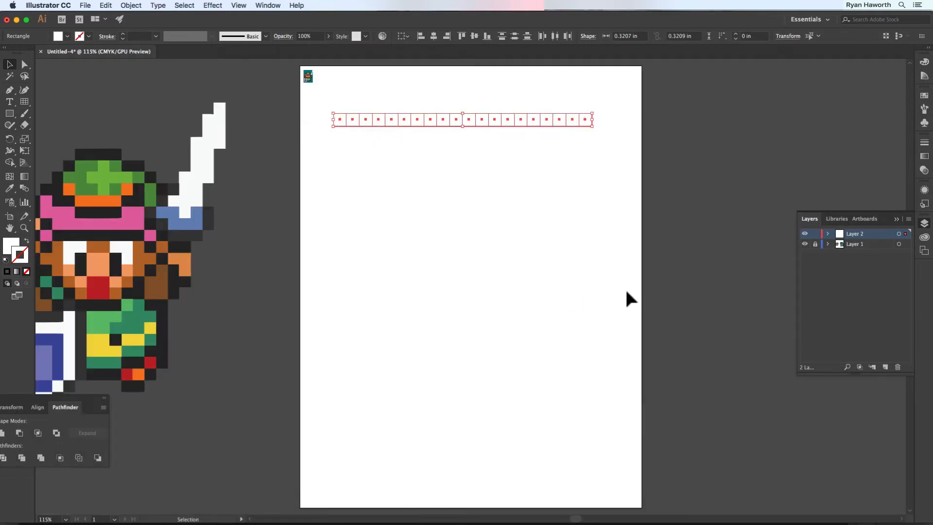
- Give all the grid squares a 1 pt black stroke and no fill, and deselect them
scroll(643, 499, down, 2)
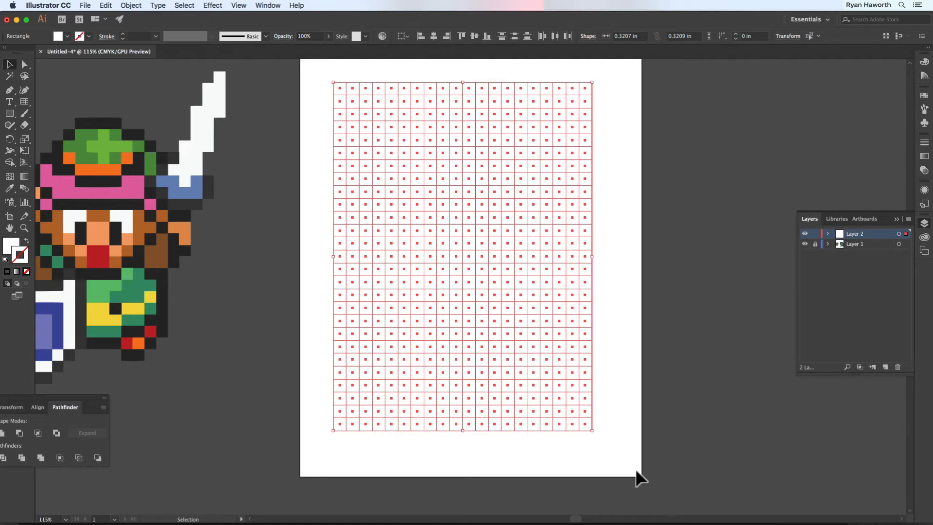
key(d)
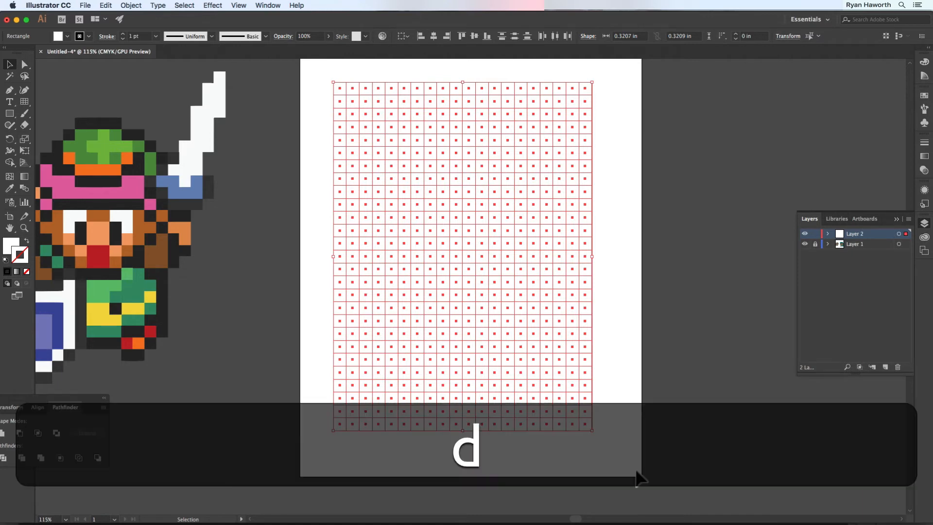
key(x)
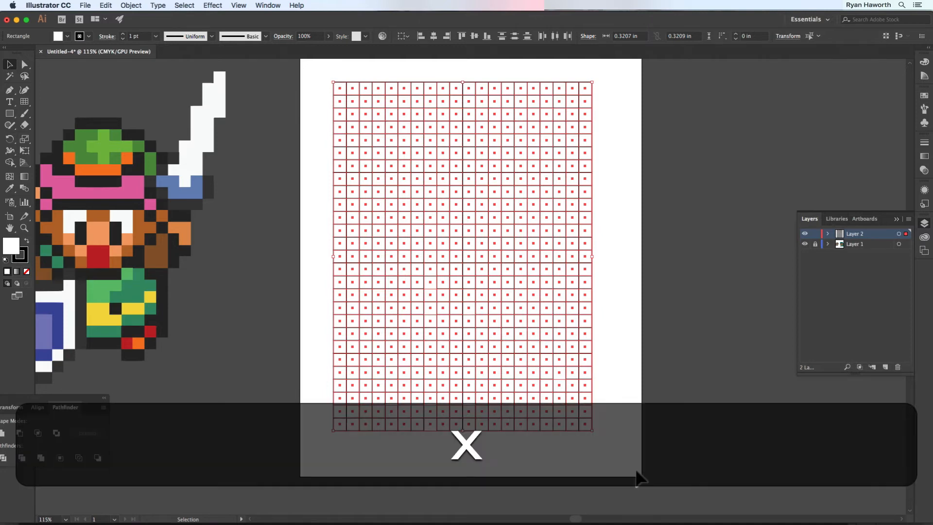
key(slash)
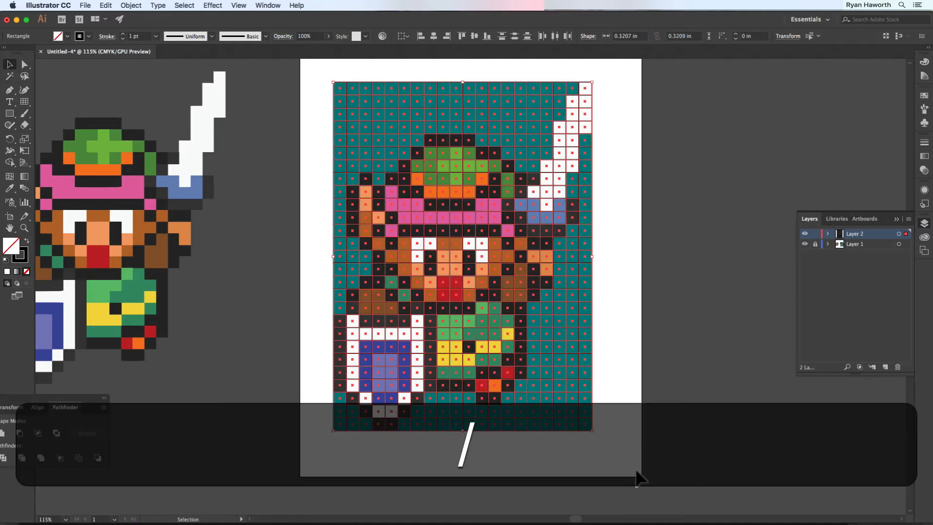
click(216, 343)
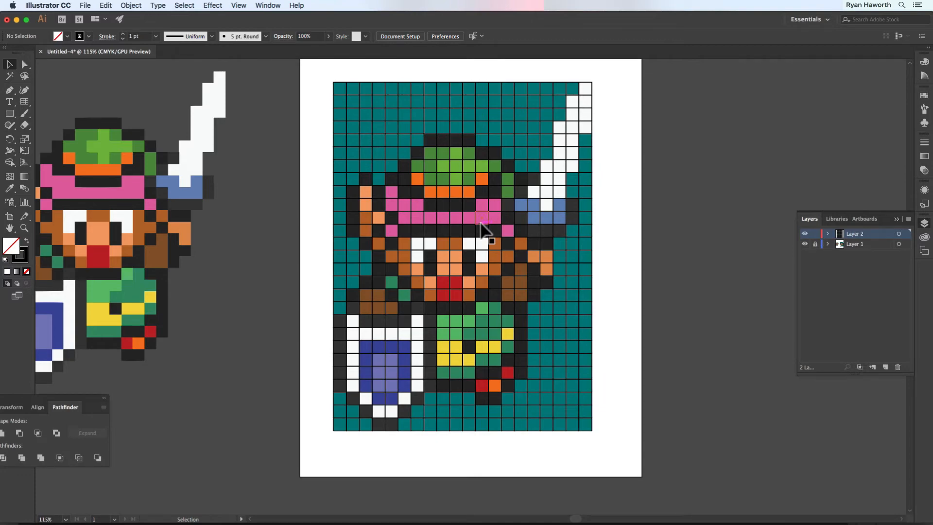
drag(448, 218, 639, 356)
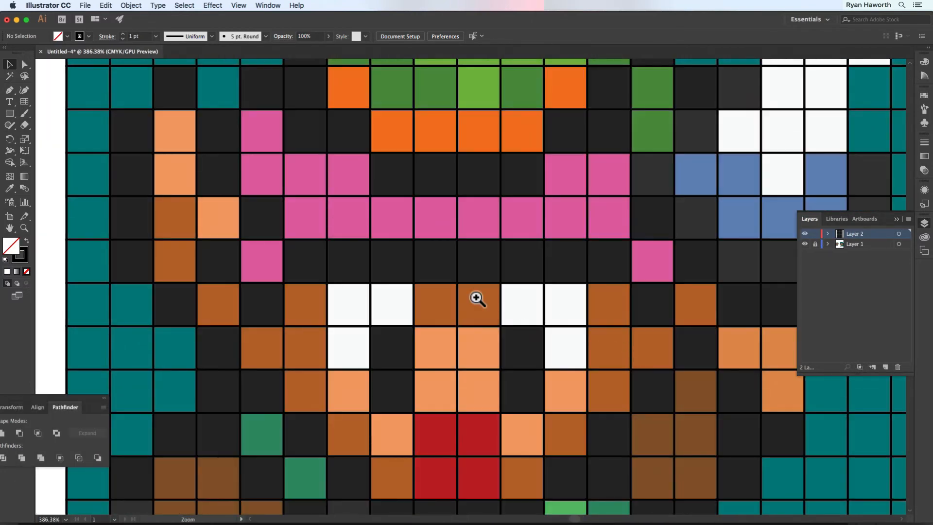
- Hide the layer holding the grid of squares and add a new empty layer above it
drag(402, 252, 581, 372)
drag(532, 329, 381, 223)
drag(531, 368, 345, 257)
drag(585, 392, 466, 325)
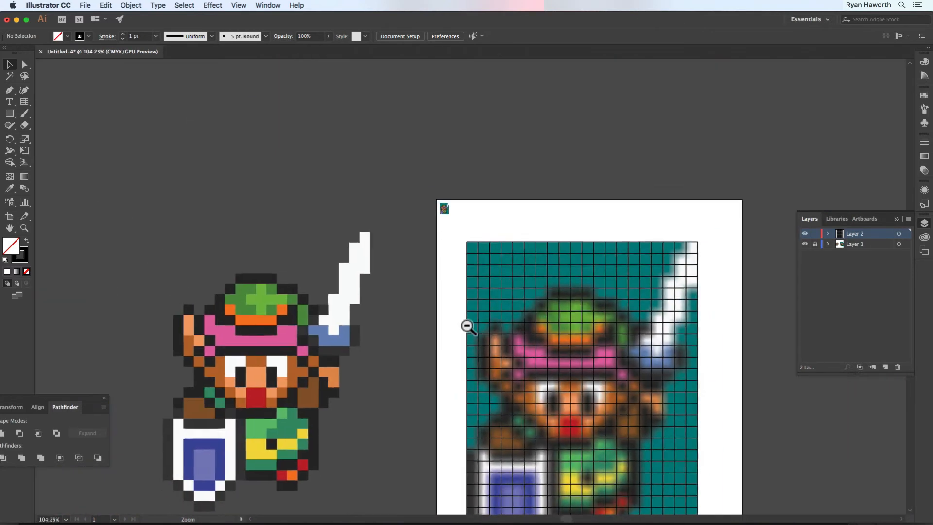
drag(601, 399, 456, 287)
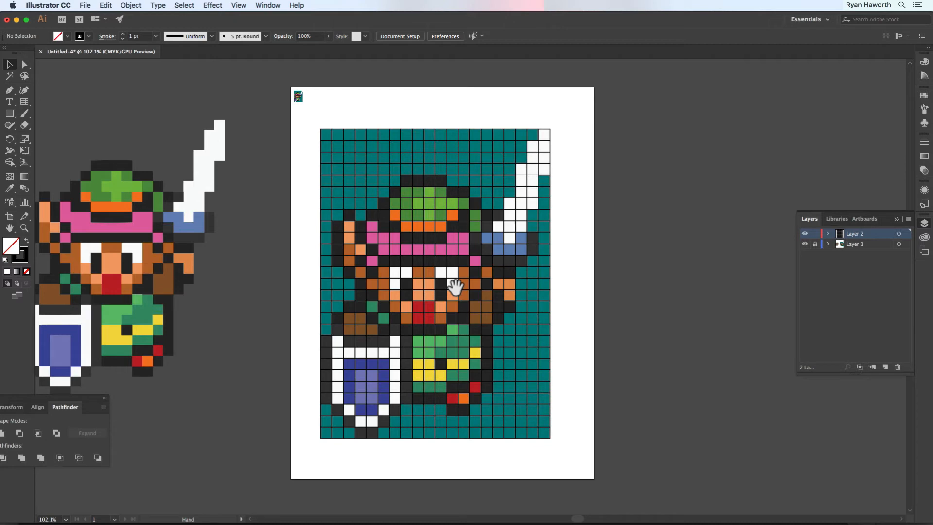
click(805, 233)
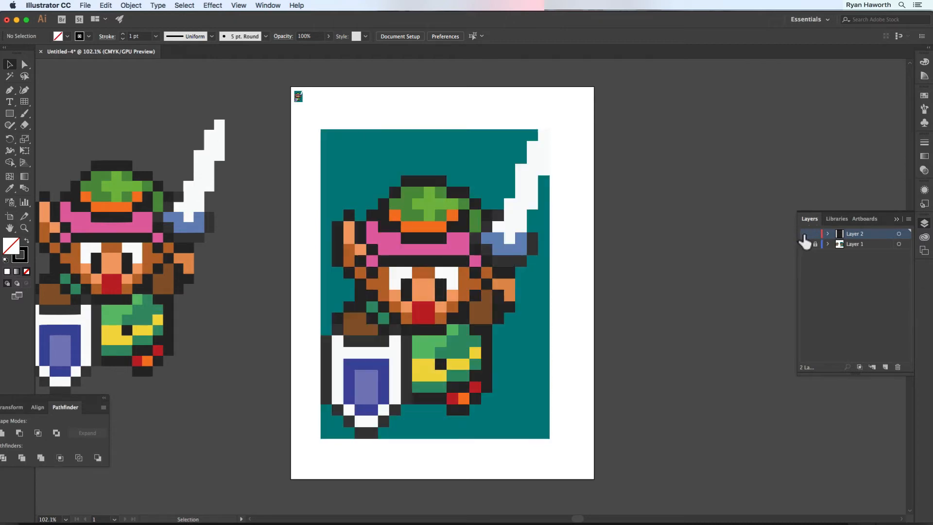
click(884, 367)
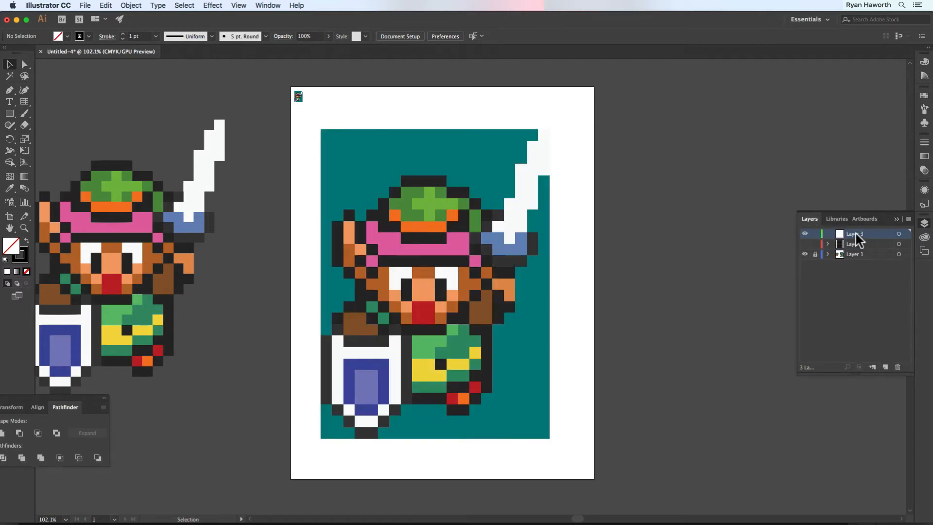
- Activate the Rectangular Grid tool and check the Smart Guides and snapping options
drag(24, 101, 83, 137)
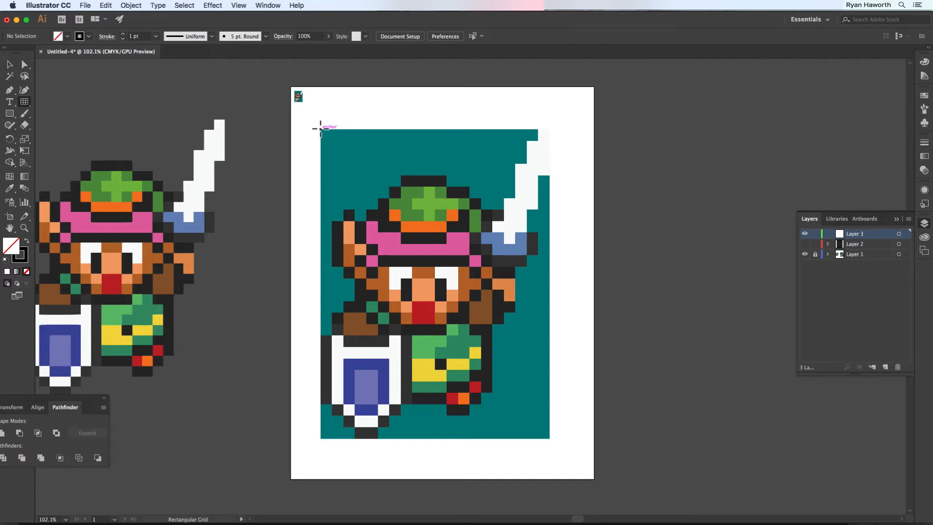
click(243, 6)
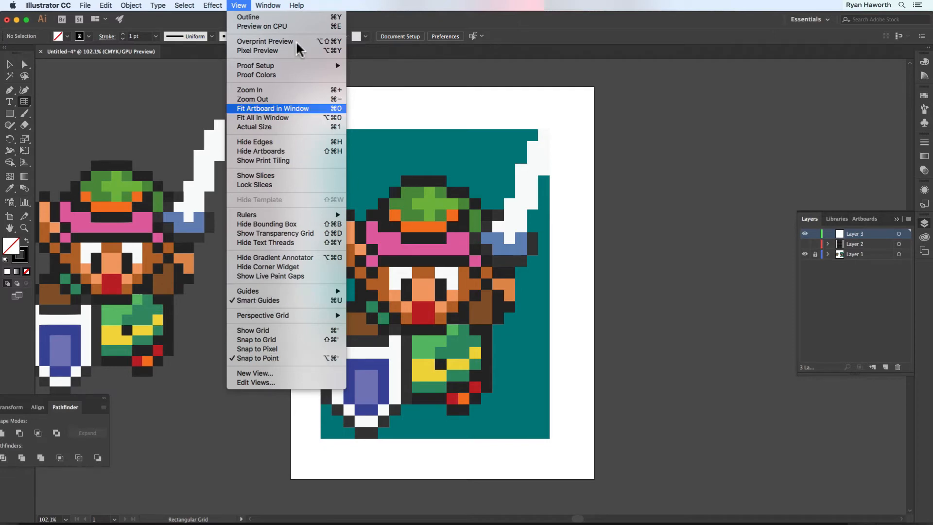
- Draw a rectangular grid about 6.41 by 8.65 in exactly over the sprite's teal background on the artboard
click(243, 5)
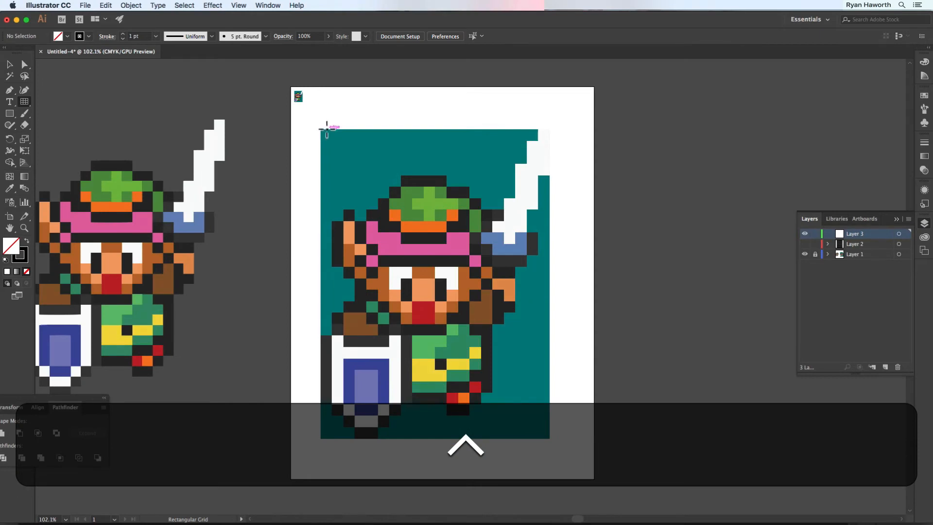
drag(321, 129, 549, 438)
key(Down)
key(Down)
key(Down)
key(Down)
key(Down)
key(Down)
key(Down)
key(Left)
key(Left)
key(Left)
key(Left)
key(Left)
key(Left)
key(Left)
key(Left)
key(Left)
key(Left)
key(Left)
key(Left)
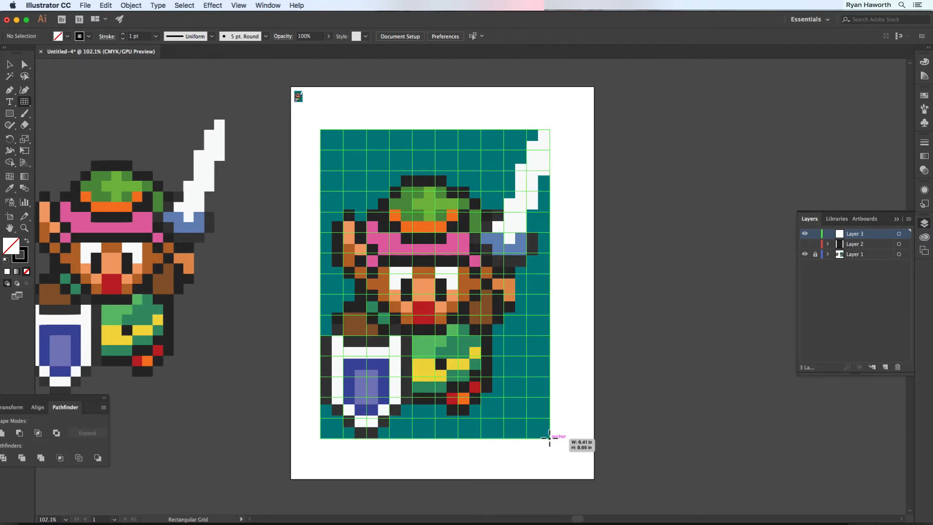
- Adjust the grid to 27 rows so its horizontal lines match the edges of the sprite's pixels
key(Up)
key(Up)
key(Up)
key(Up)
drag(549, 437, 549, 437)
key(Up)
key(Up)
key(Up)
key(Up)
key(Up)
key(Up)
key(Up)
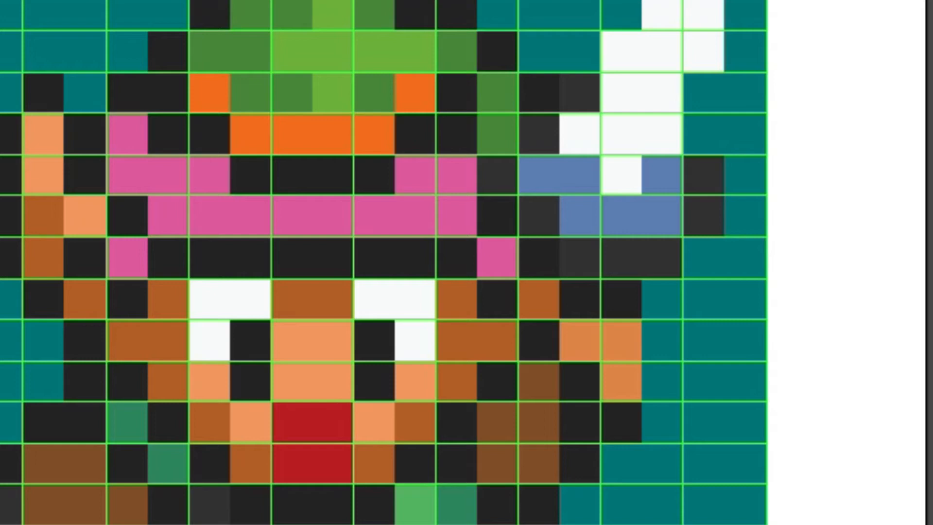
key(Up)
key(Up)
key(Up)
key(Up)
key(Down)
key(Down)
key(Down)
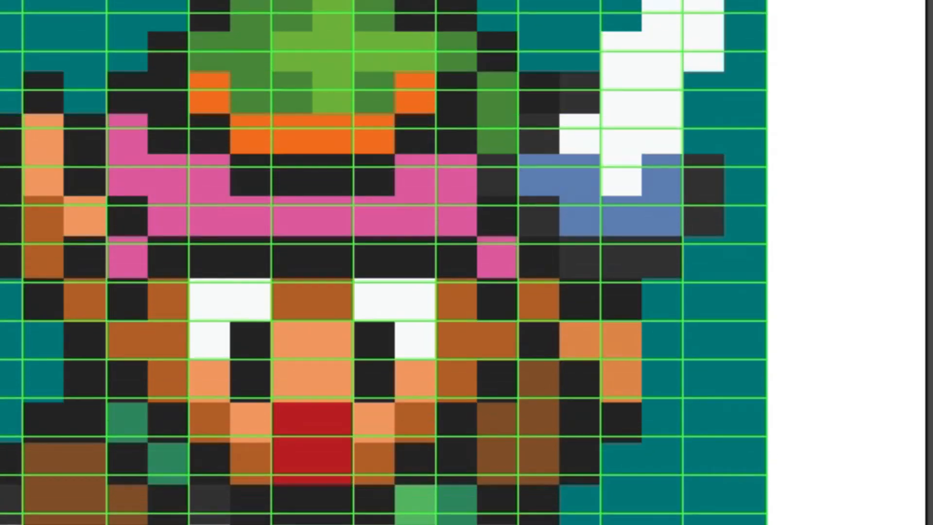
key(Down)
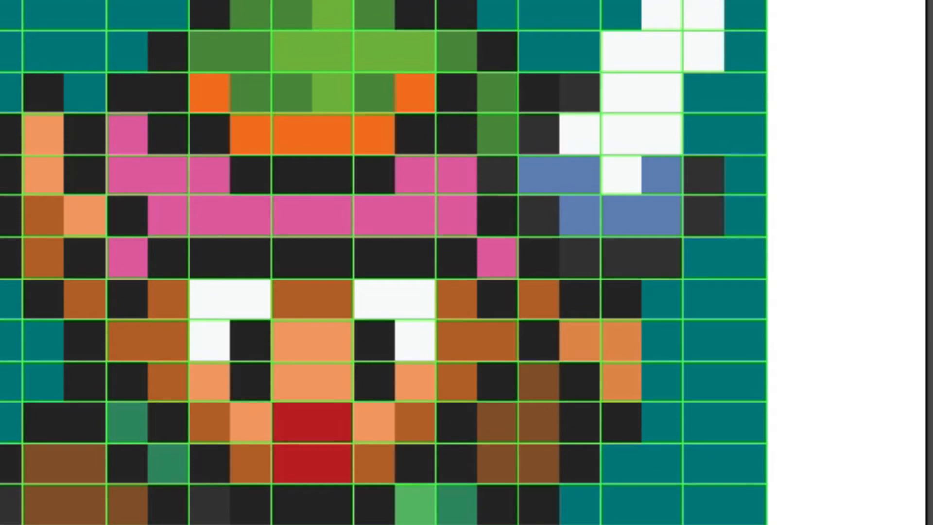
key(Up)
key(Down)
- Adjust the grid to 20 columns so its vertical lines match the sprite's pixels, and finish the grid
key(Right)
key(Right)
key(Right)
key(Right)
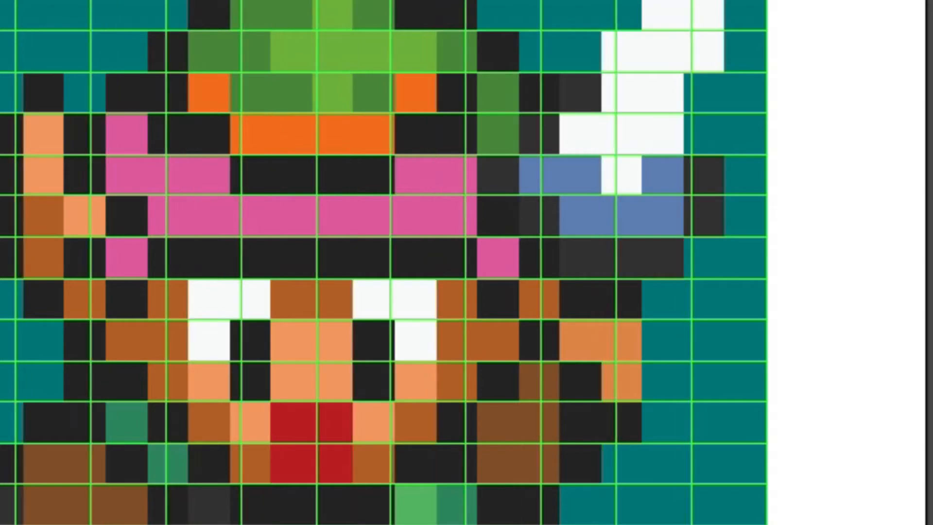
key(Right)
key(Right)
key(Right)
key(Right)
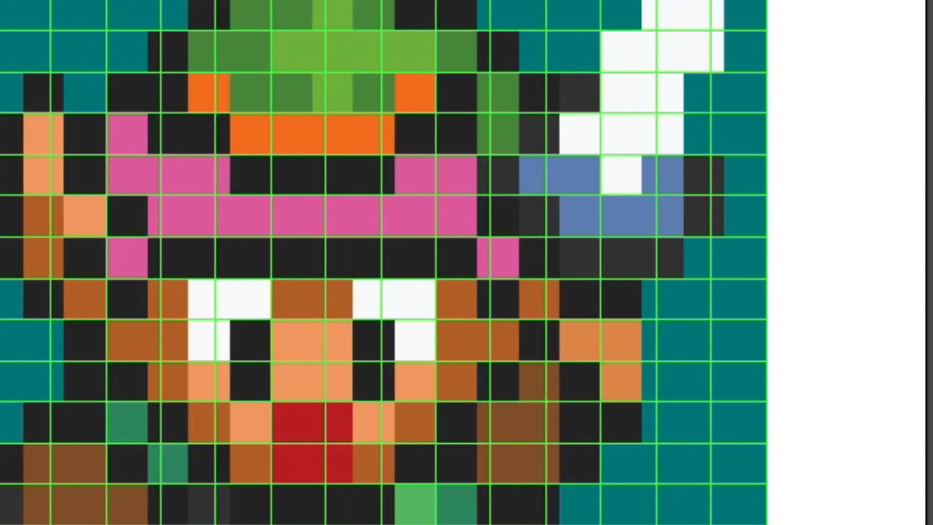
key(Right)
key(Right)
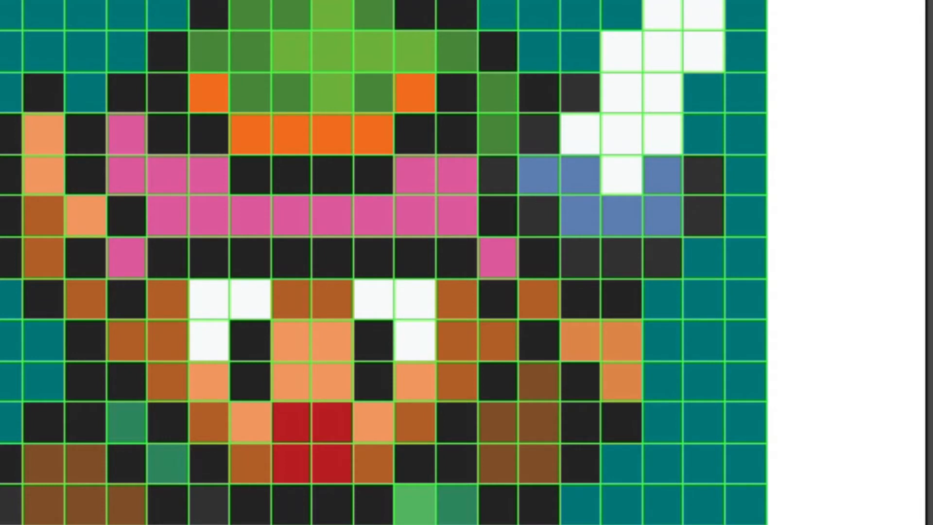
key(Right)
key(Left)
key(Left)
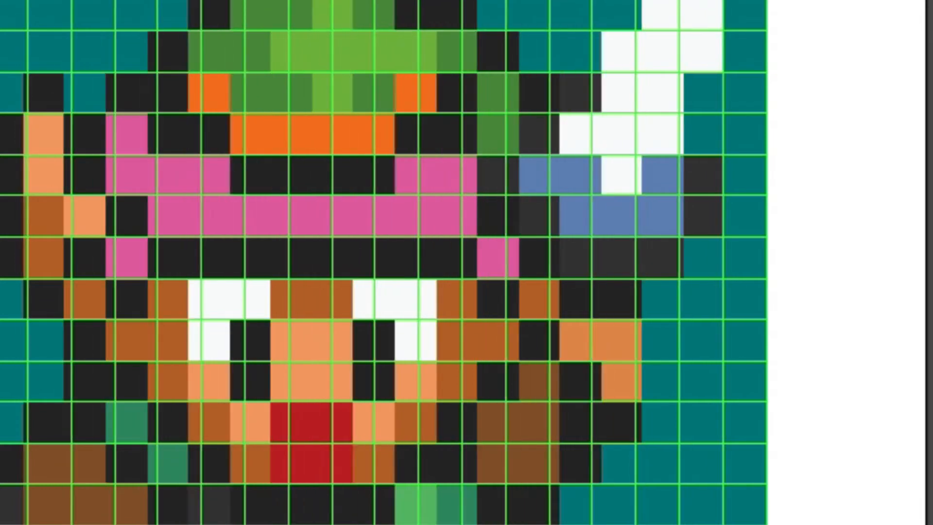
key(Right)
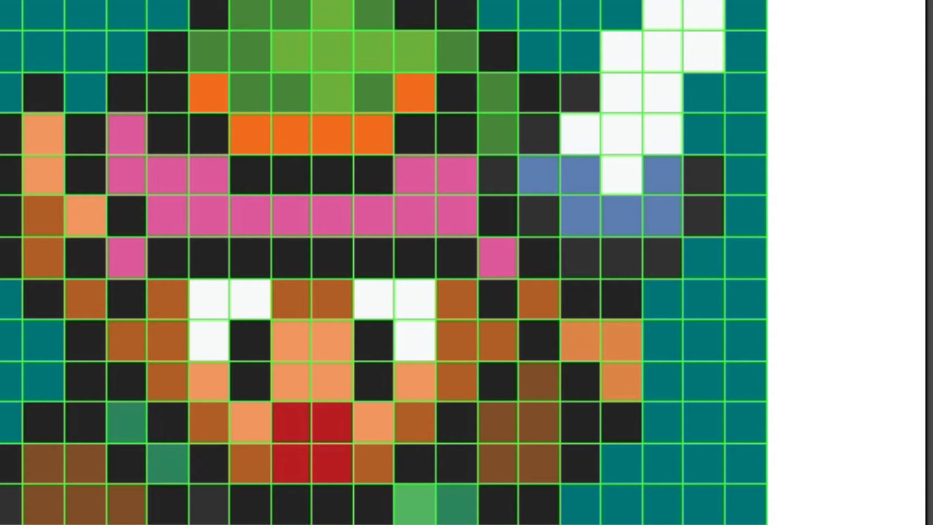
key(Left)
key(Left)
key(Left)
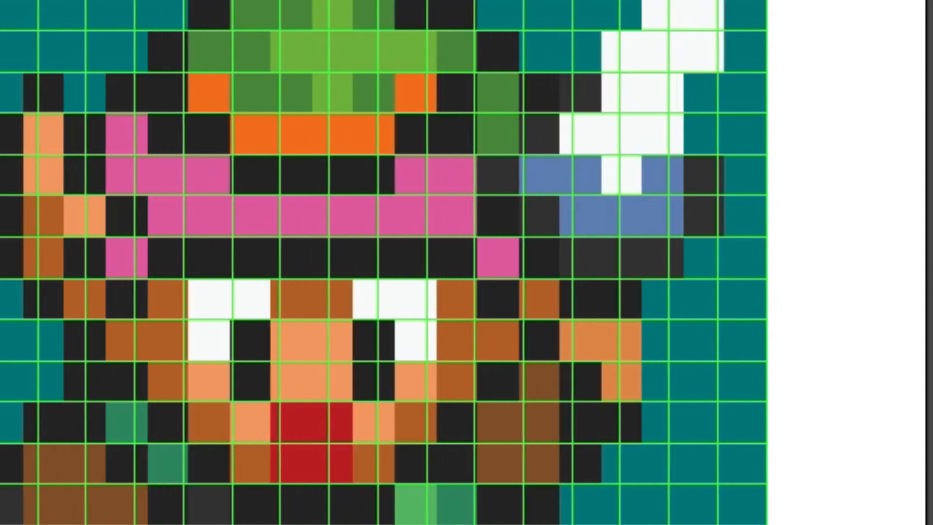
key(Right)
key(Right)
key(Right)
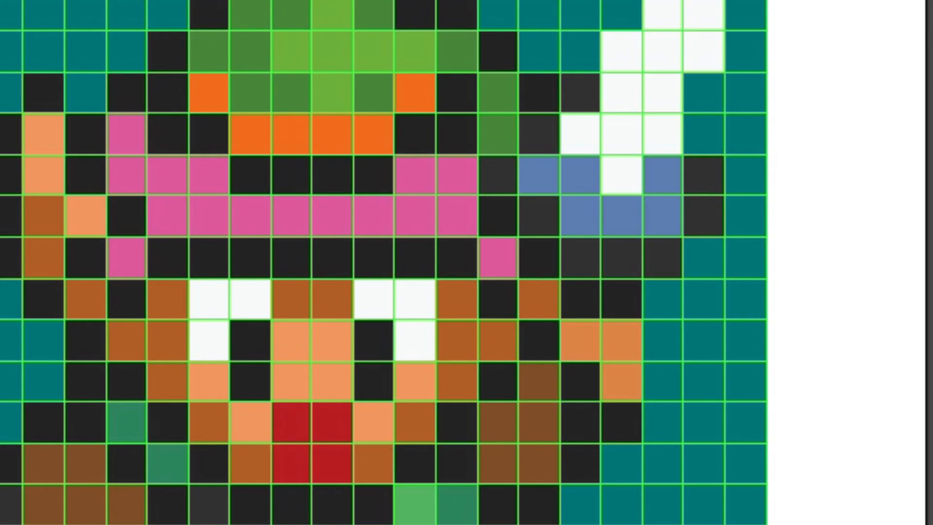
drag(767, 524, 766, 524)
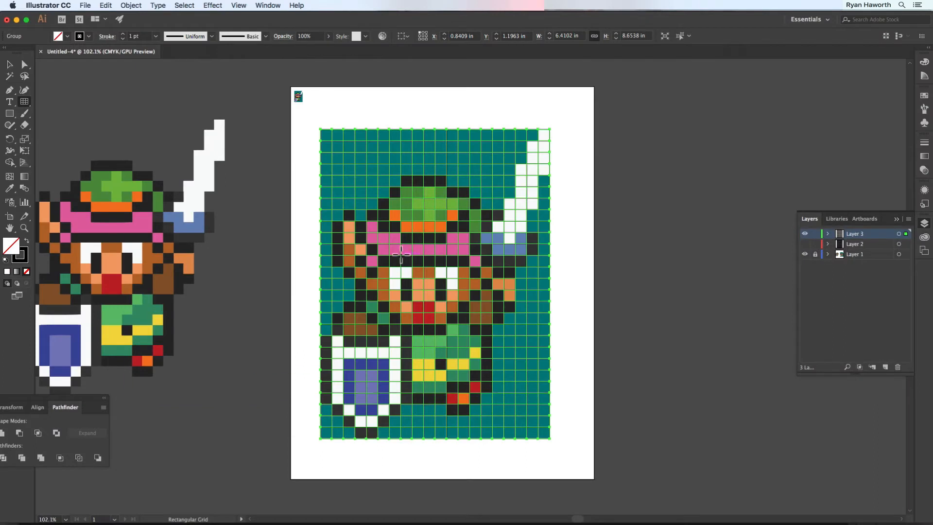
- Ungroup the pixel grid and bring the Pathfinder options fully into view
right_click(401, 254)
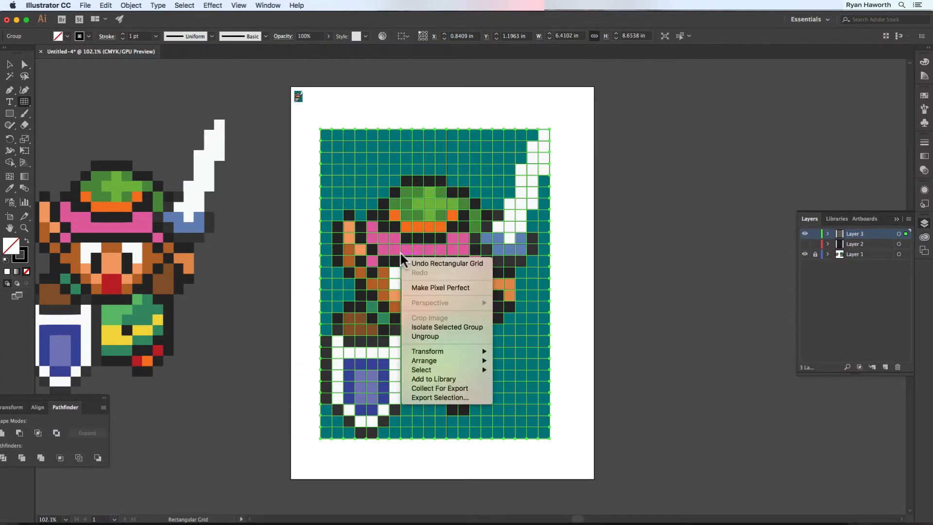
click(425, 336)
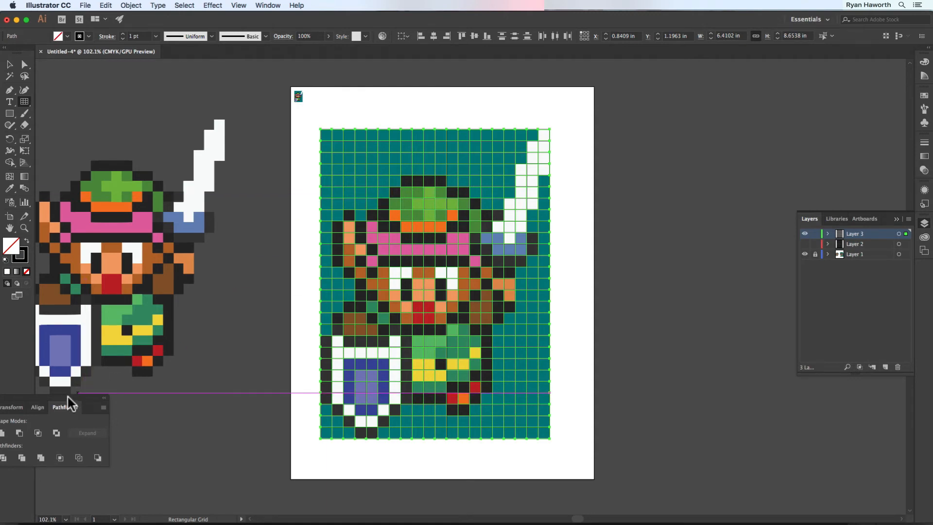
drag(68, 403, 103, 404)
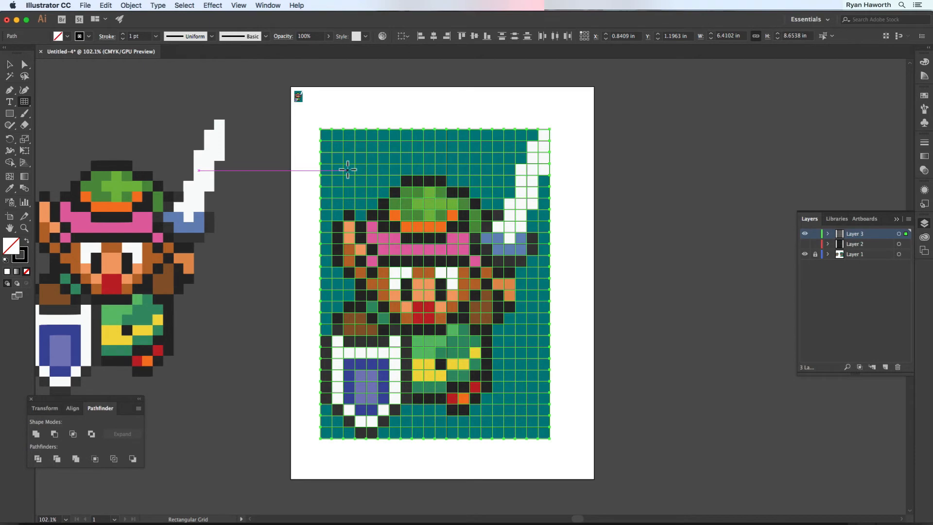
- Deselect the grid and check that its vertical and horizontal lines can be selected individually
key(v)
click(293, 130)
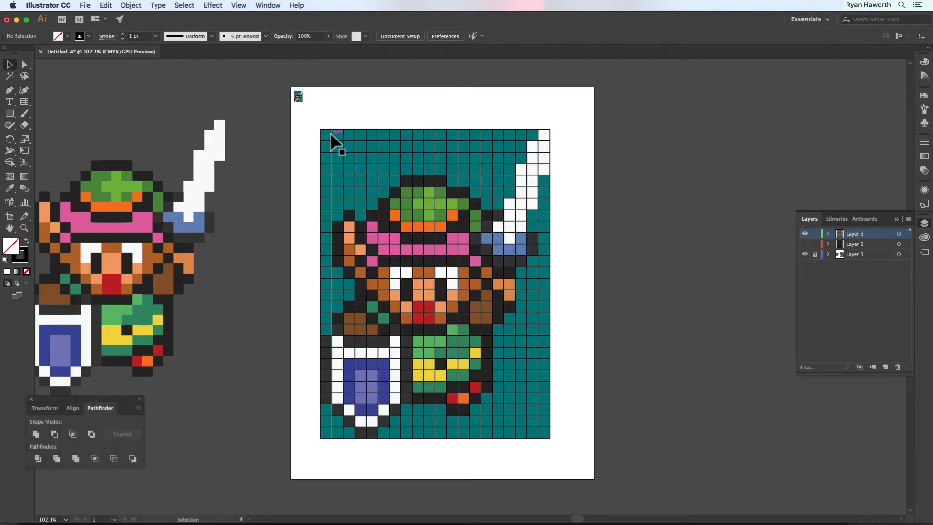
click(344, 136)
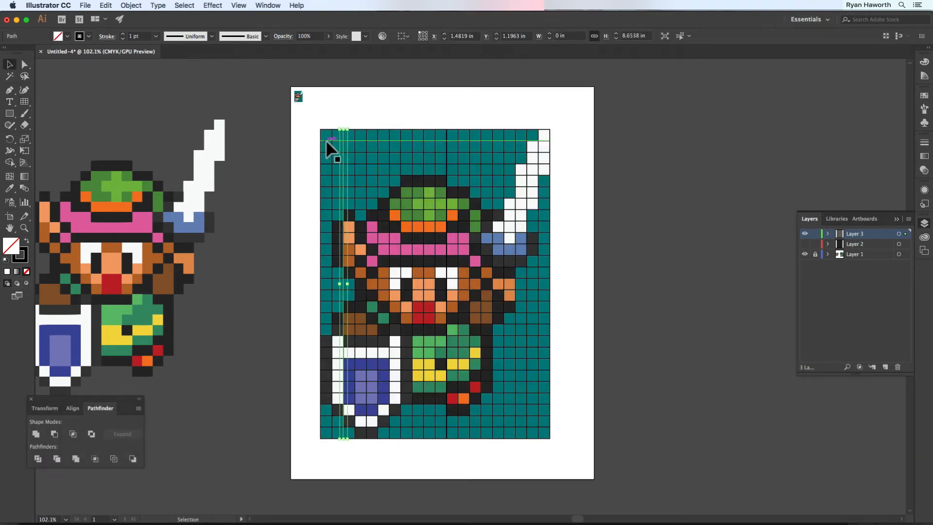
click(325, 139)
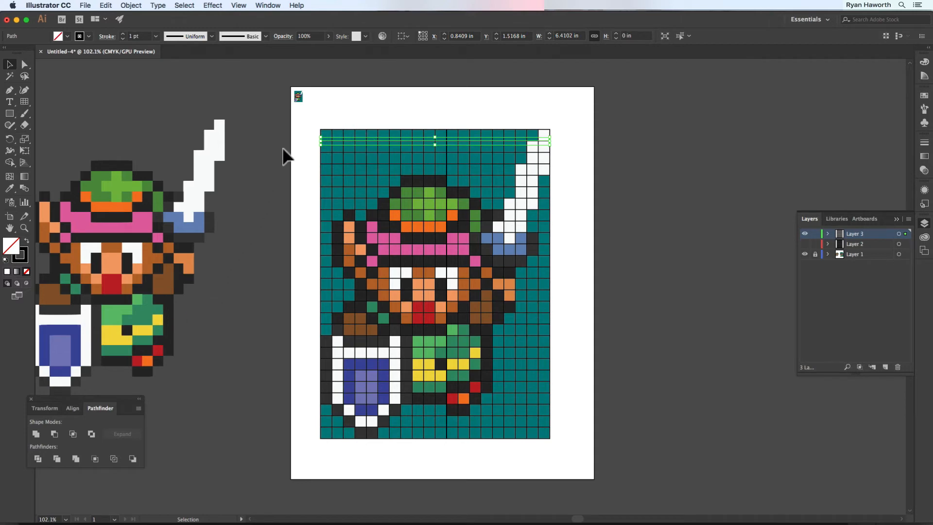
- Split the whole grid into separate squares with Pathfinder Divide, ungroup the result and deselect it
drag(310, 118, 586, 459)
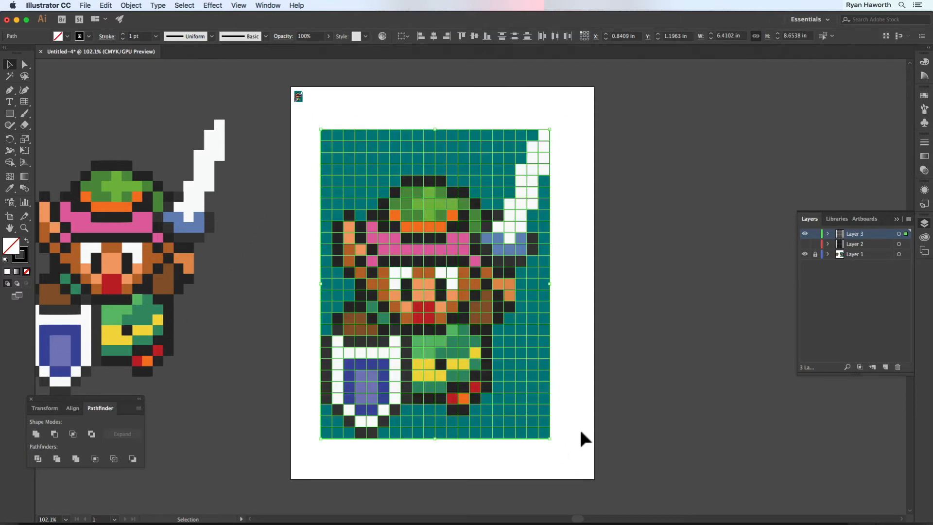
click(39, 457)
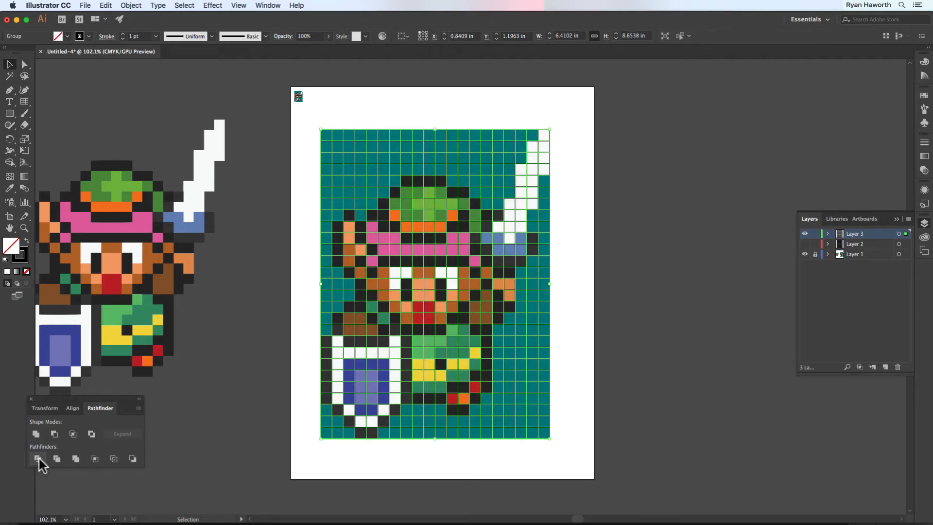
right_click(399, 297)
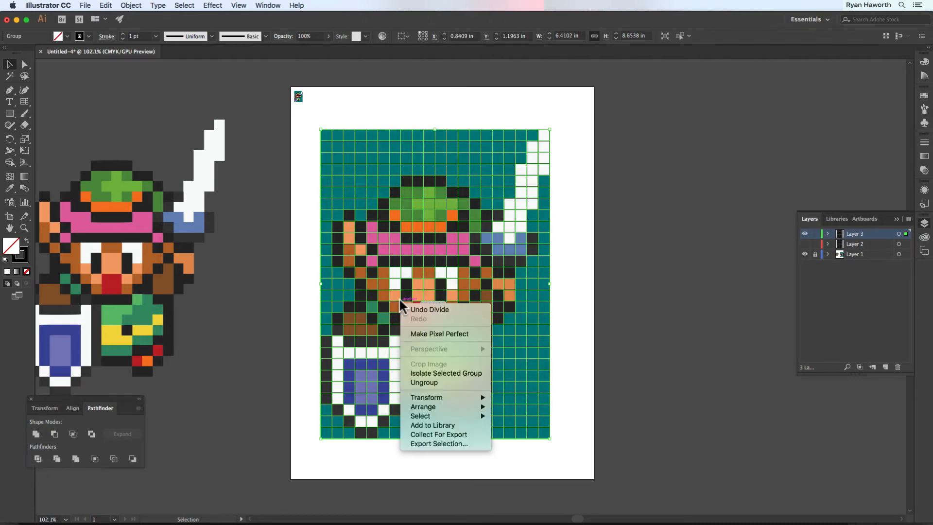
click(421, 382)
click(544, 262)
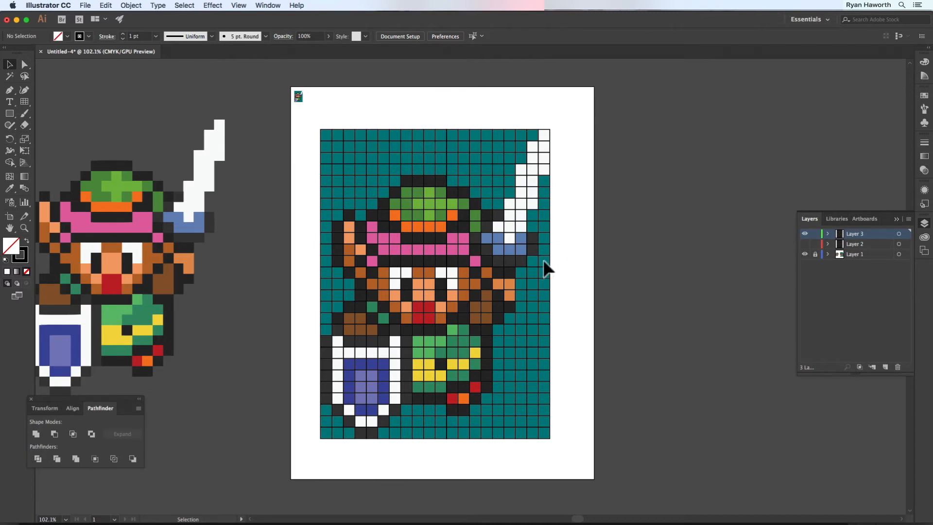
- Check that single grid squares on the sprite's hat and around the sword can be selected separately
click(516, 263)
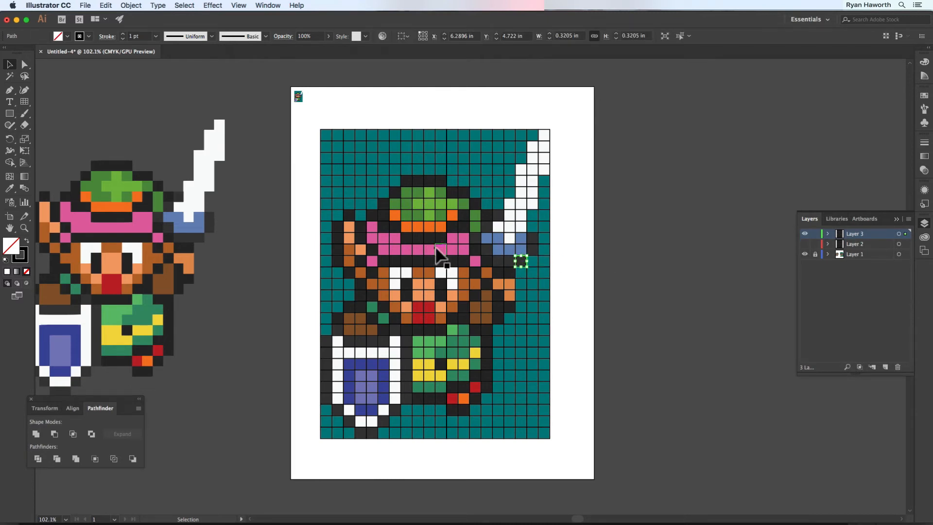
click(438, 250)
click(395, 214)
click(452, 204)
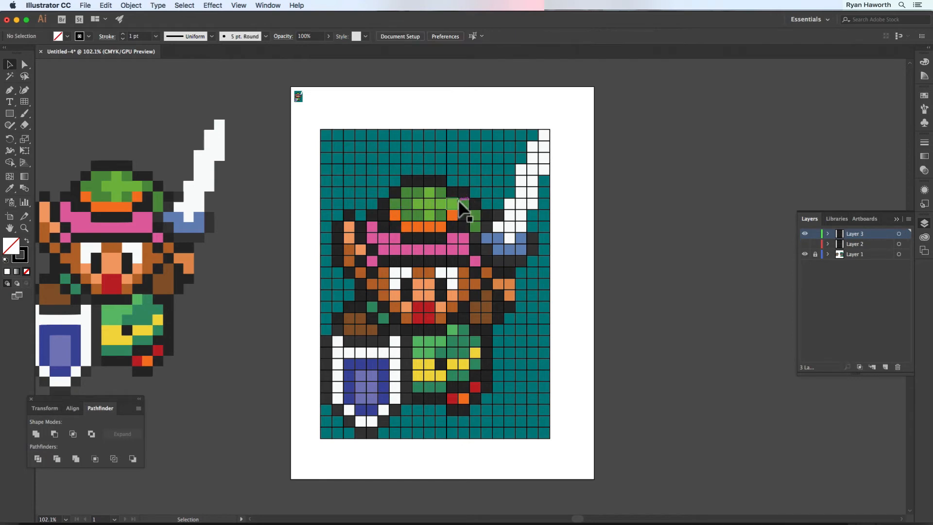
click(429, 204)
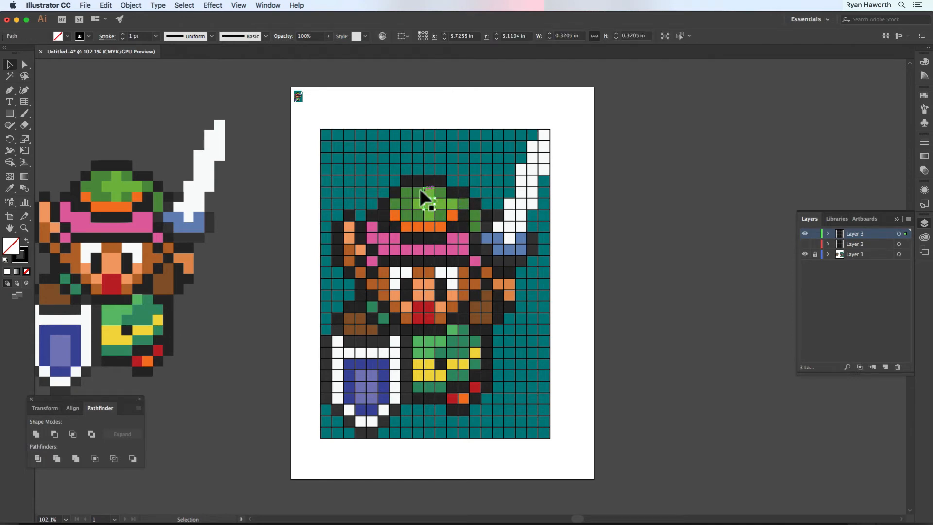
click(424, 189)
click(593, 225)
- Examine closely the corner near the base of the white sword on the traced sprite beside the artboard
drag(430, 268, 503, 293)
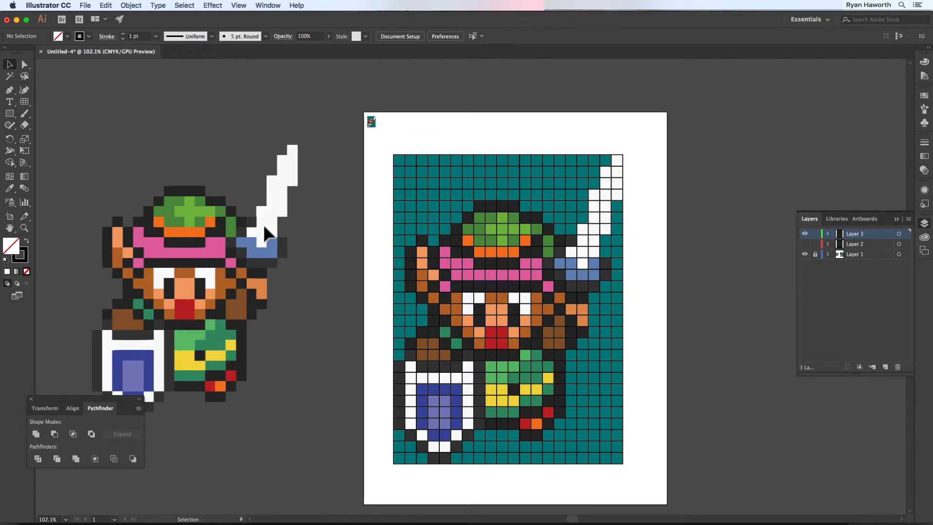
key(super)
key(super+space)
drag(252, 217, 687, 369)
key(space)
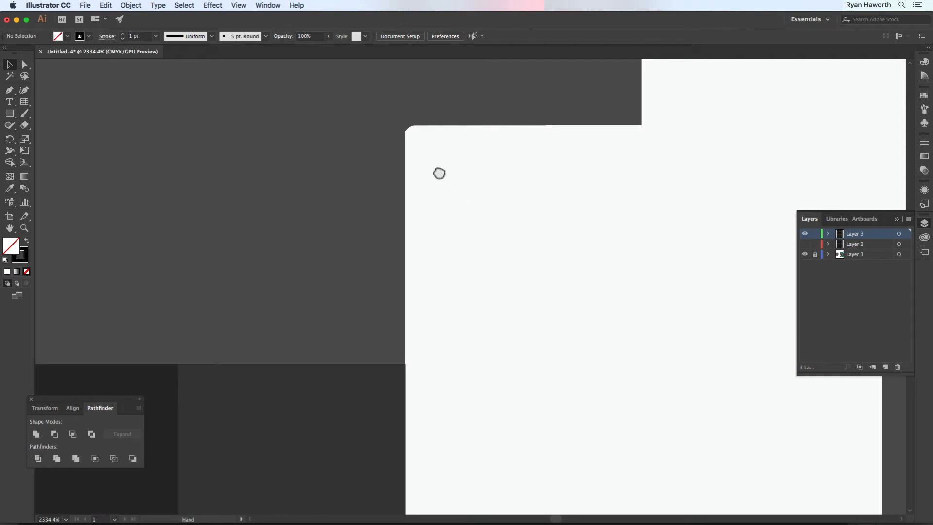
drag(401, 128, 627, 367)
key(super+space)
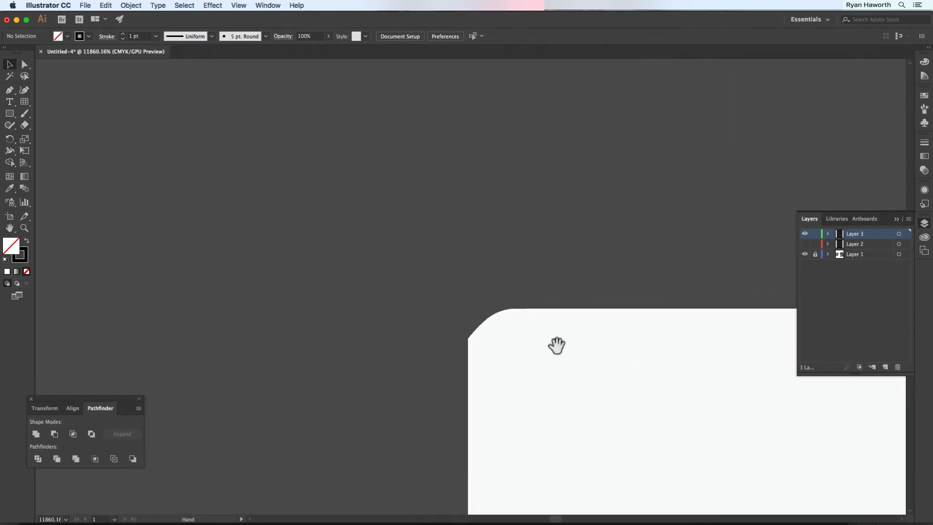
drag(555, 346, 419, 291)
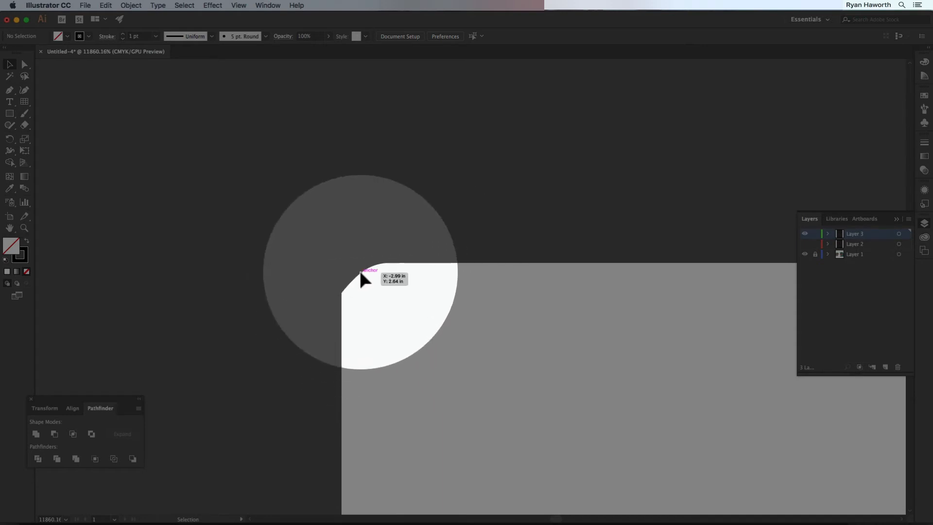
key(super+minus)
key(super+minus)
key(super+minus)
key(super+minus)
key(super+minus)
key(super+minus)
key(super+minus)
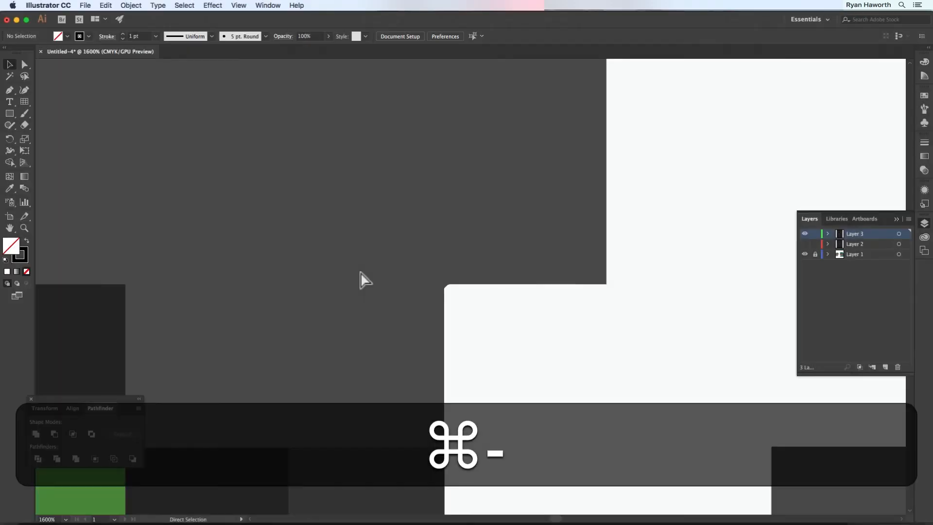
key(super+minus)
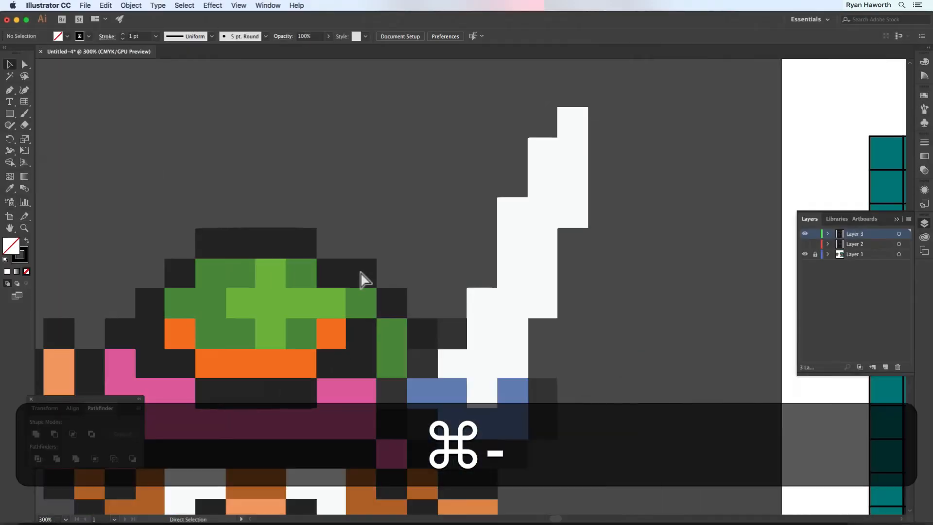
key(super+minus)
- Unlock Layer 1 and isolate the traced sprite group beside the artboard
key(super+space)
drag(465, 282, 754, 402)
drag(481, 313, 156, 136)
scroll(369, 325, down, 5)
scroll(369, 325, right, 3)
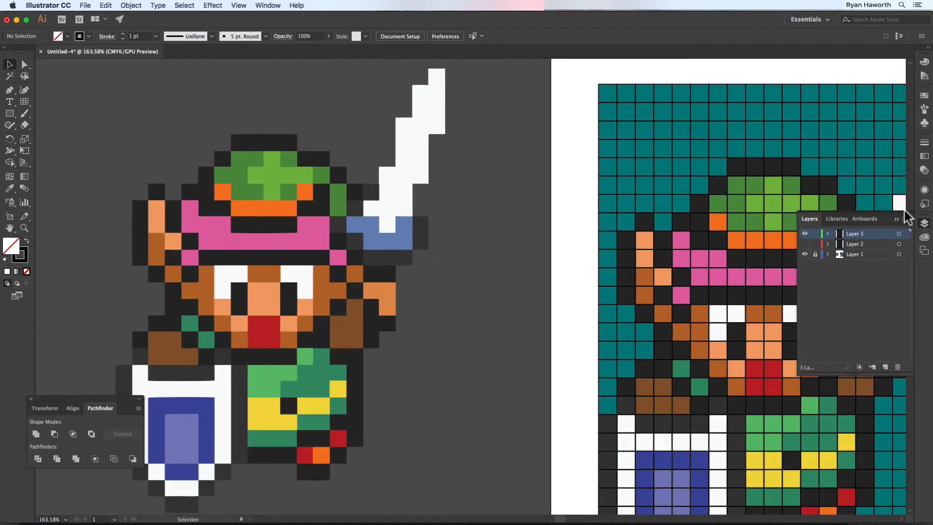
click(816, 254)
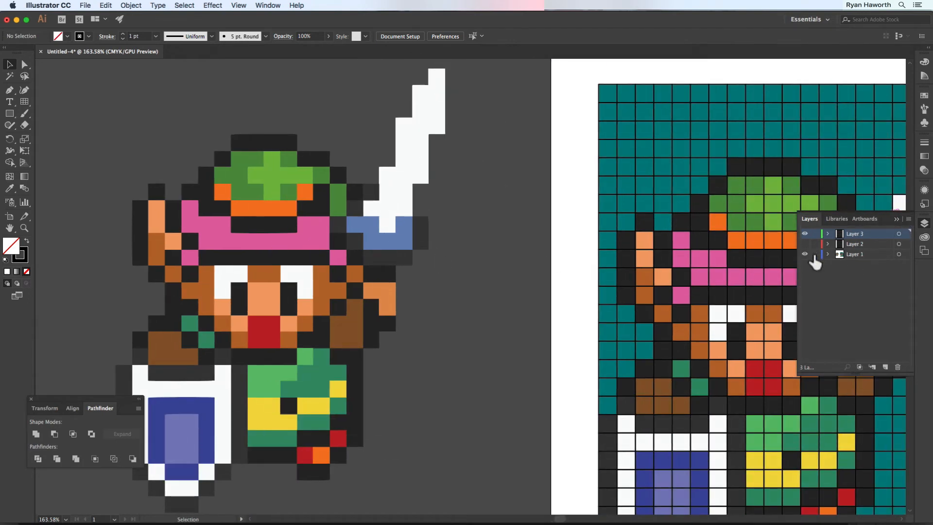
click(246, 253)
double_click(292, 242)
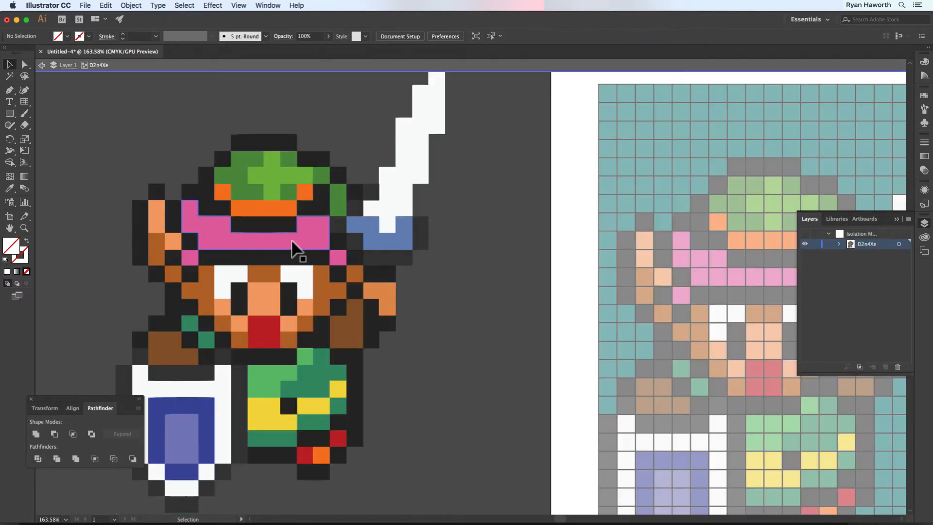
- Check how the pink hat band of the traced sprite selects as one shape, and exit isolation mode
click(282, 242)
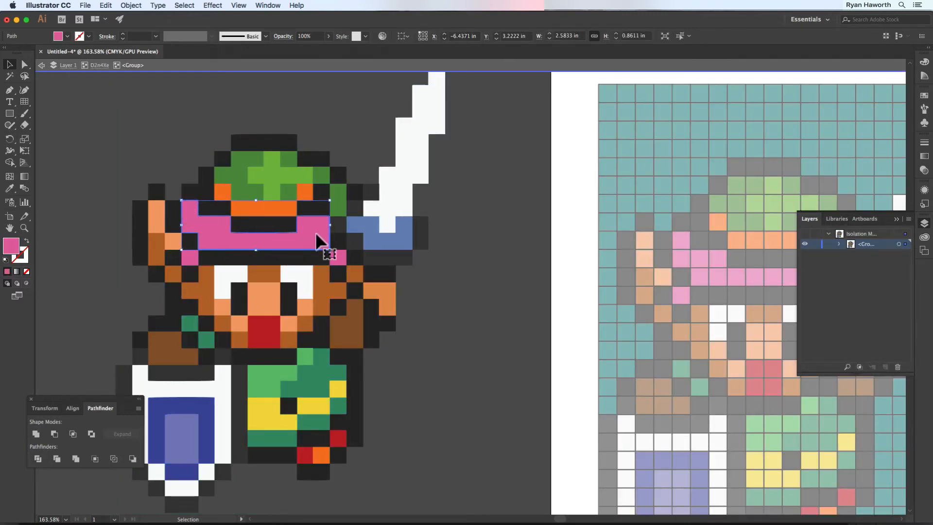
click(761, 250)
double_click(523, 246)
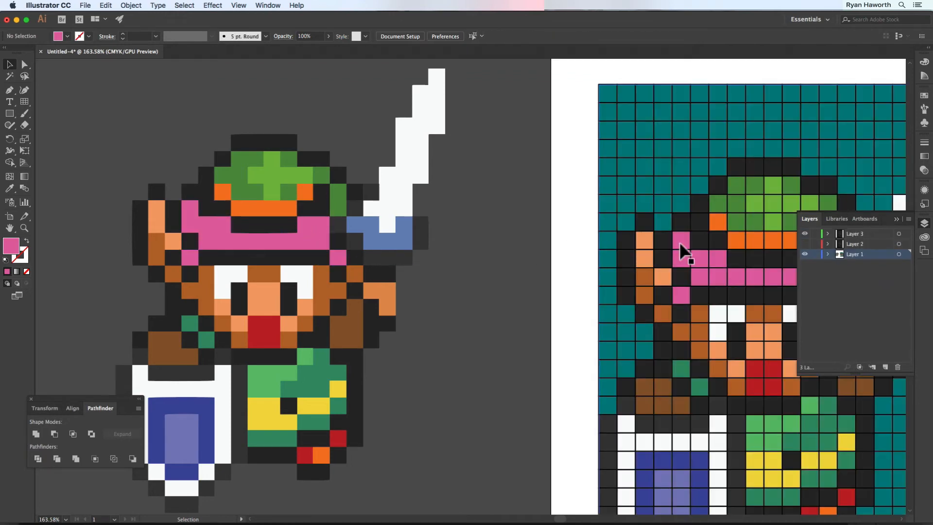
- Hide Layer 3 and rename it as grid
key(space)
drag(614, 239, 234, 222)
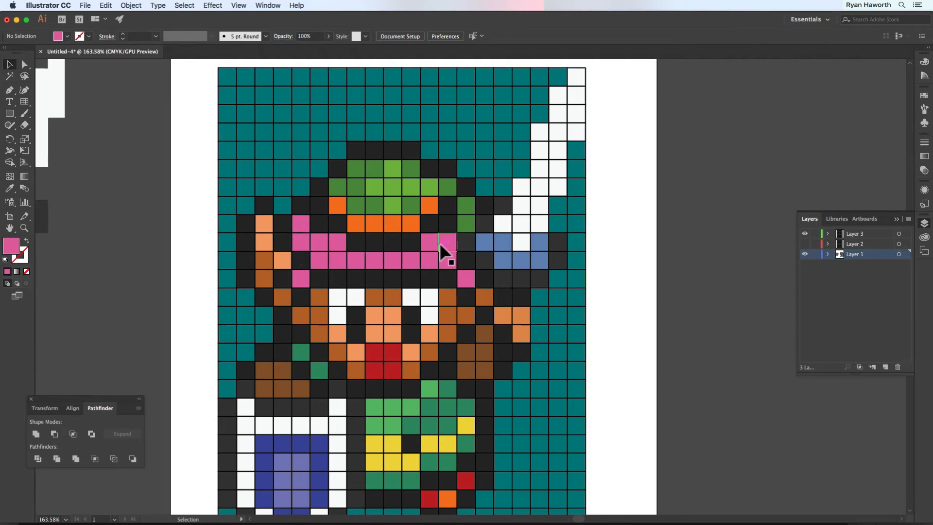
key(super+minus)
key(super+minus)
key(super+minus)
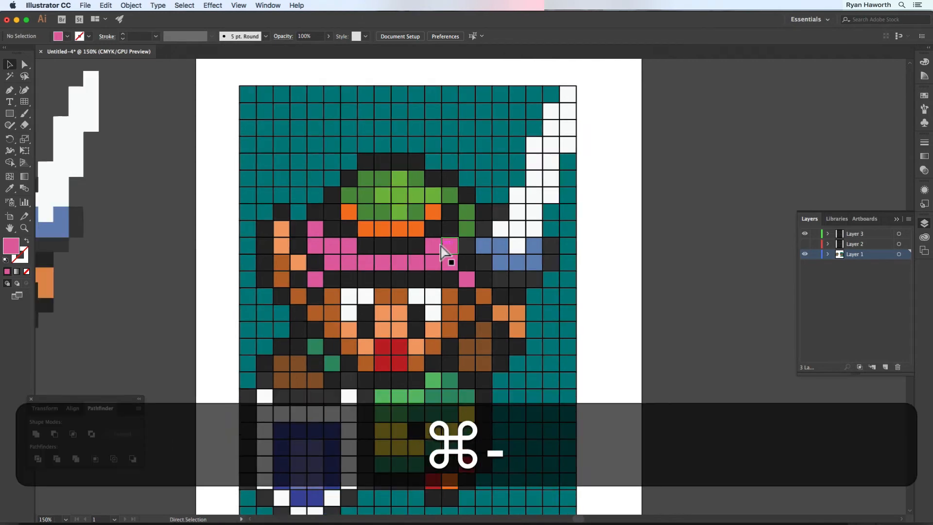
click(805, 234)
click(854, 235)
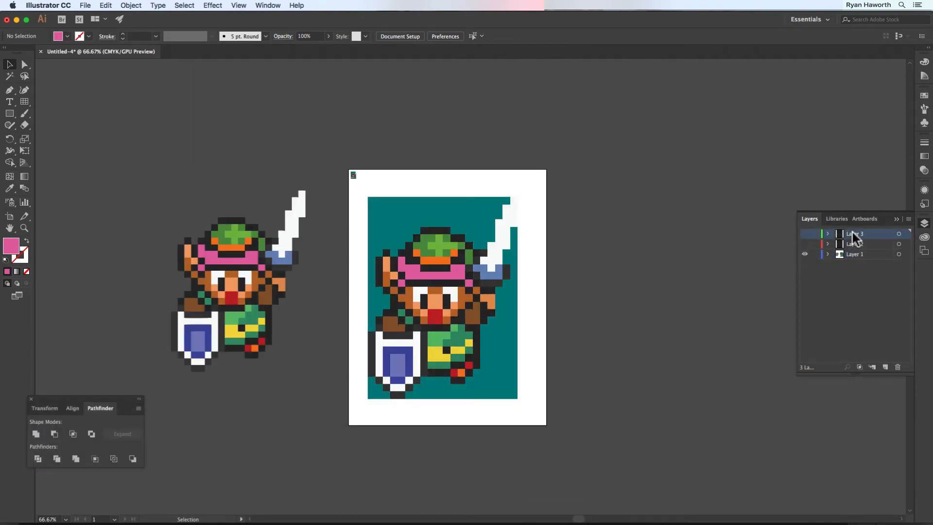
text(grid)
key(Return)
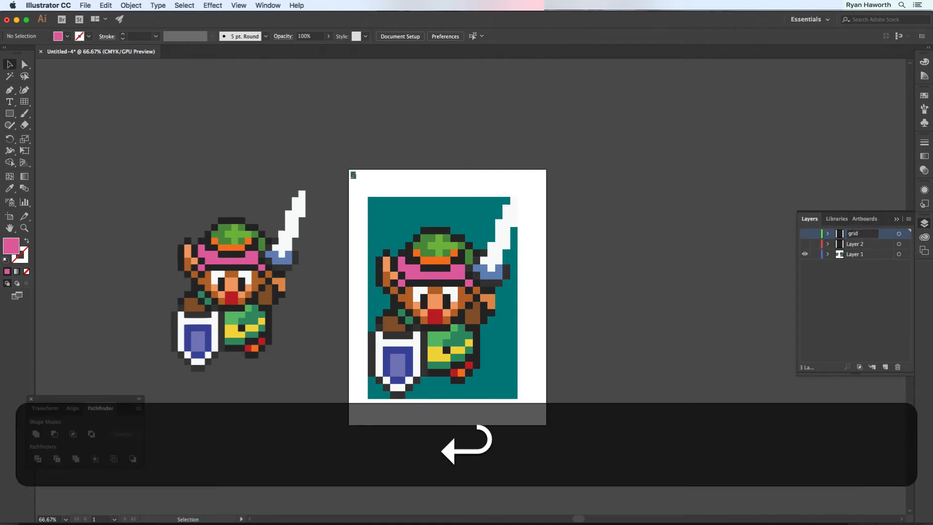
- Rename Layer 2 as pixels and make it visible, with Layer 1 locked
double_click(852, 245)
text(pixels)
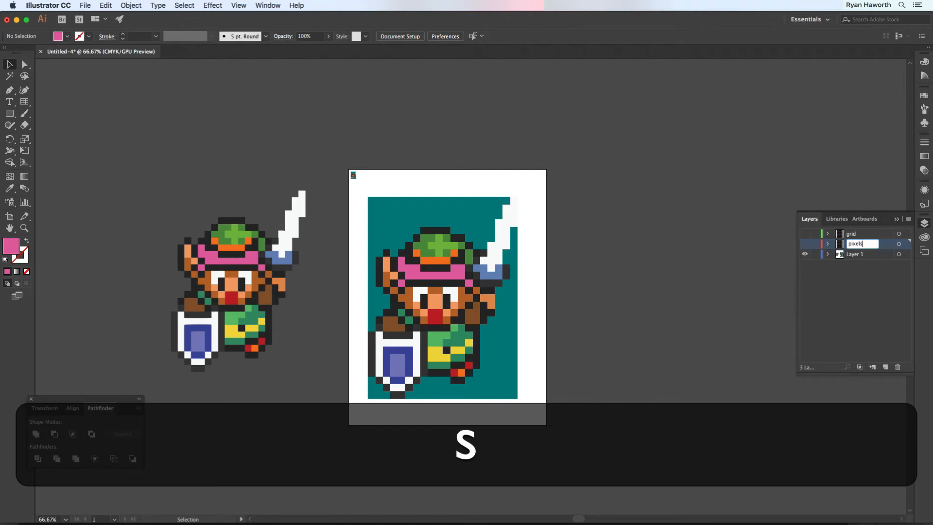
key(Return)
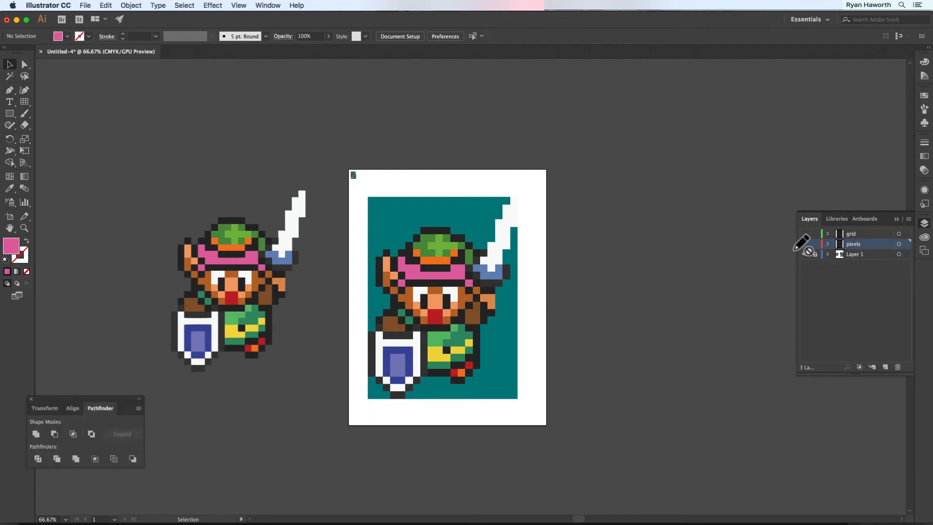
click(805, 244)
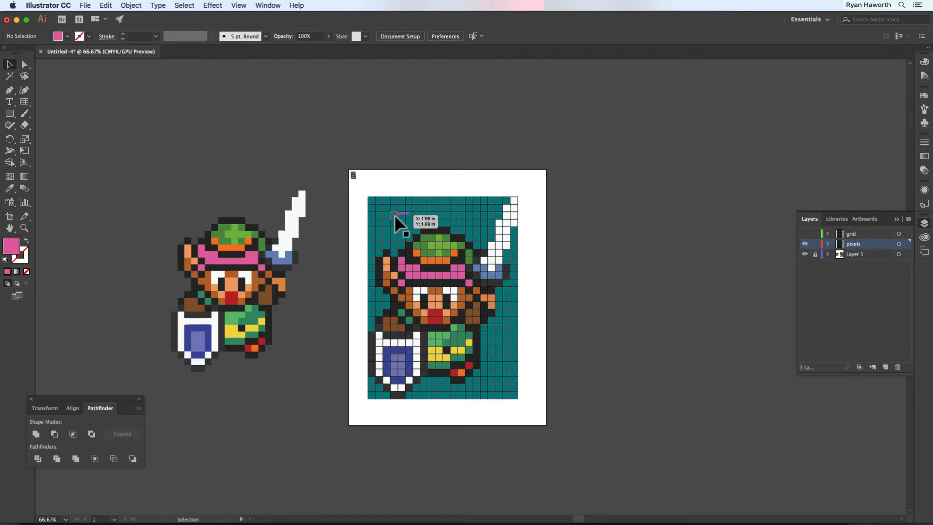
- Select the teal background squares above the hat, row by row up to the white sword, on the pixels layer
drag(357, 188, 507, 204)
drag(362, 206, 505, 223)
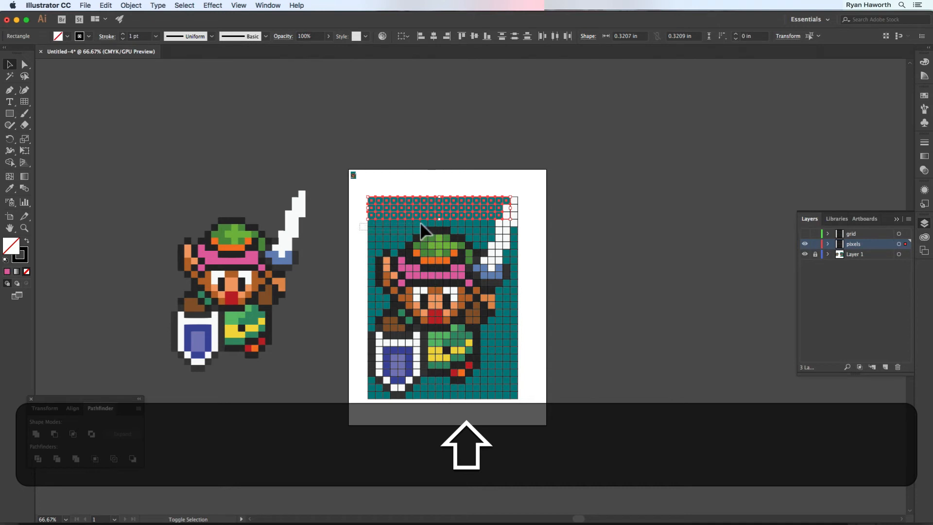
drag(419, 222, 416, 222)
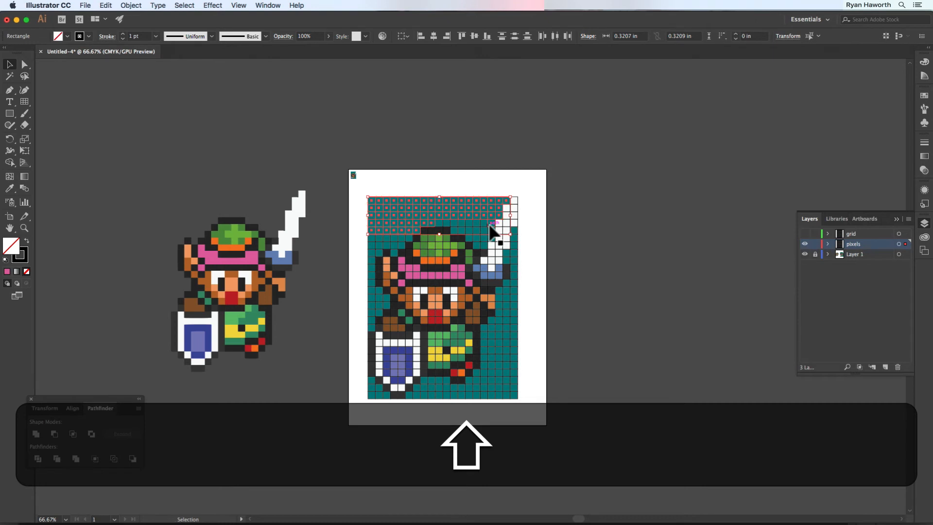
key(a)
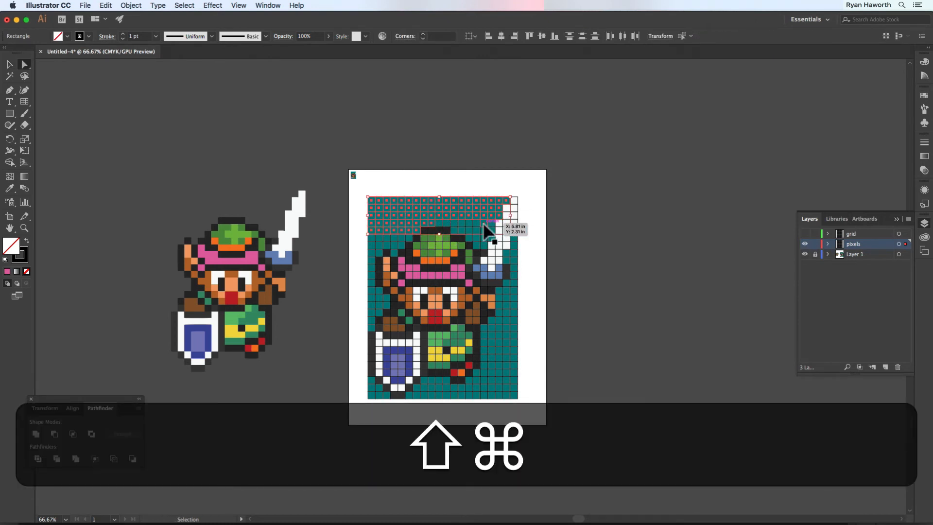
key(super+equal)
key(super+equal)
key(super+equal)
drag(481, 283, 396, 187)
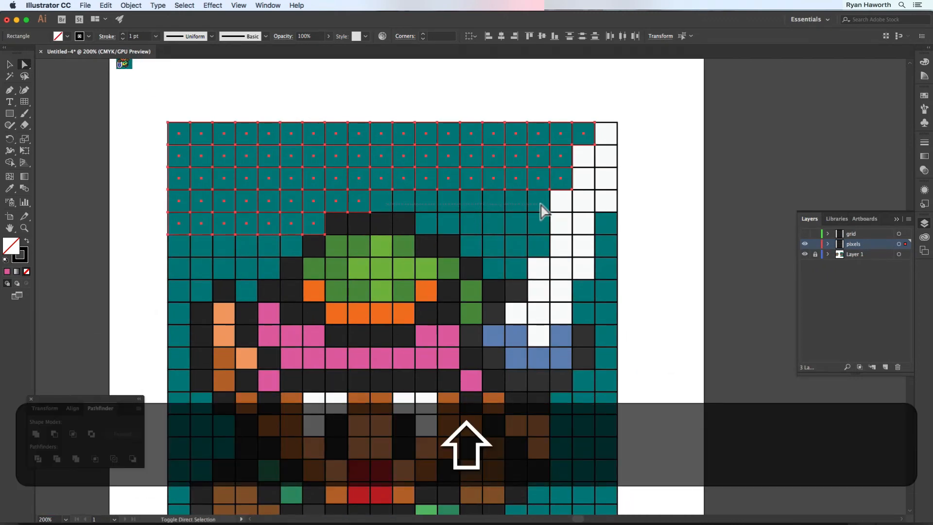
drag(543, 211, 537, 251)
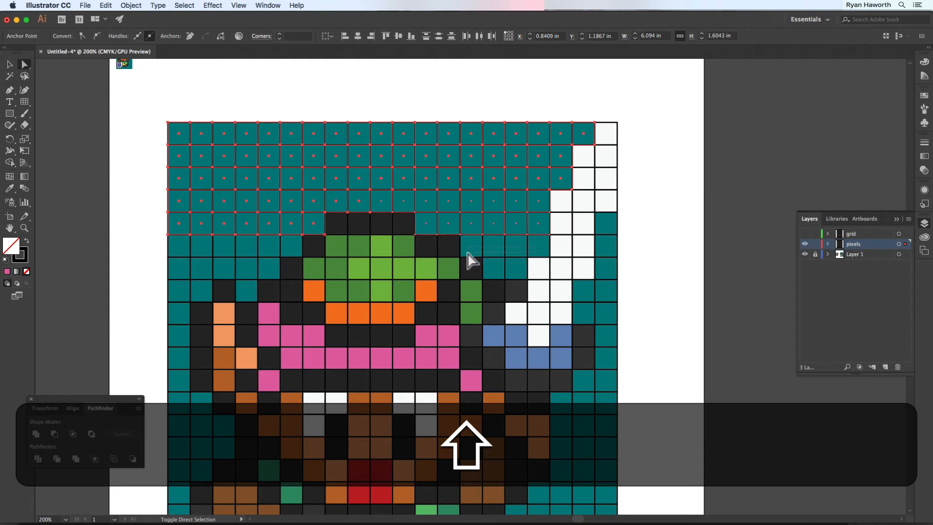
drag(467, 253, 522, 277)
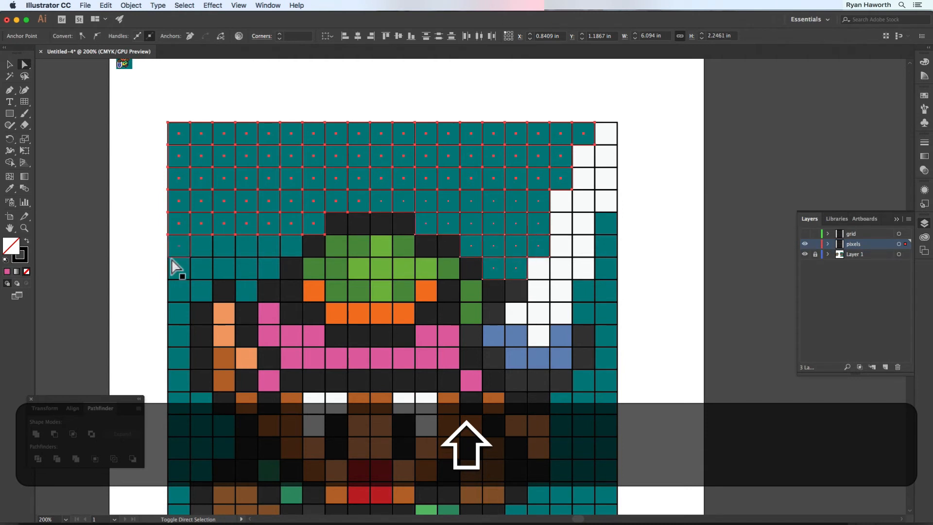
- Add the teal background squares left of the hat, raised arm and face down to the shield to the selection
drag(289, 253, 269, 266)
shift+click(248, 291)
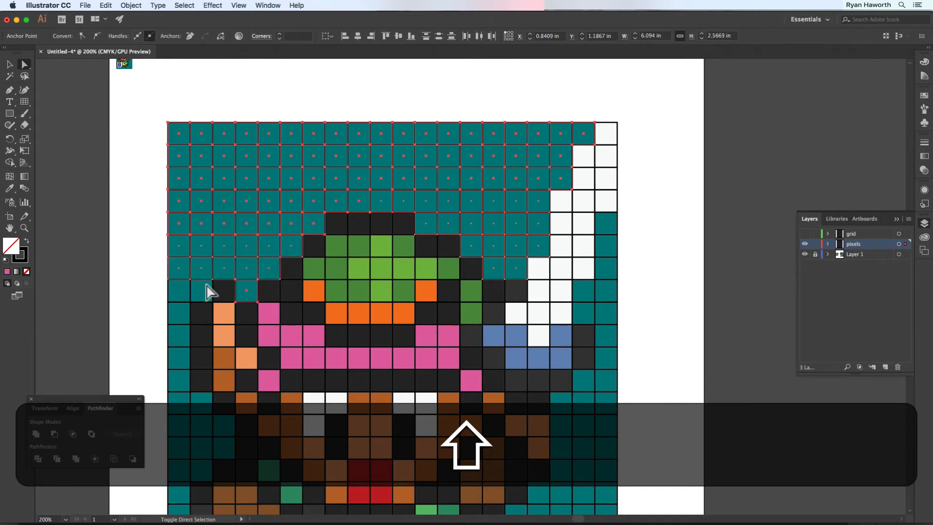
drag(205, 284, 183, 380)
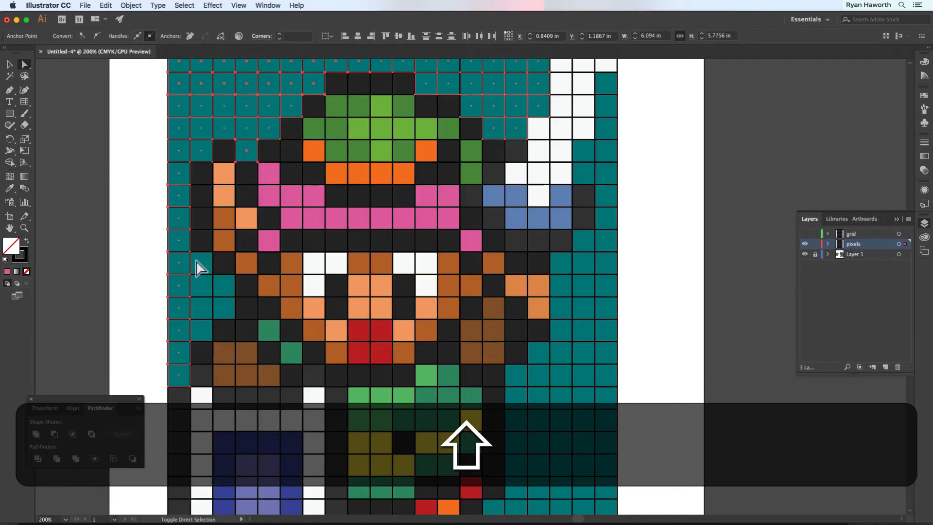
drag(227, 314, 229, 315)
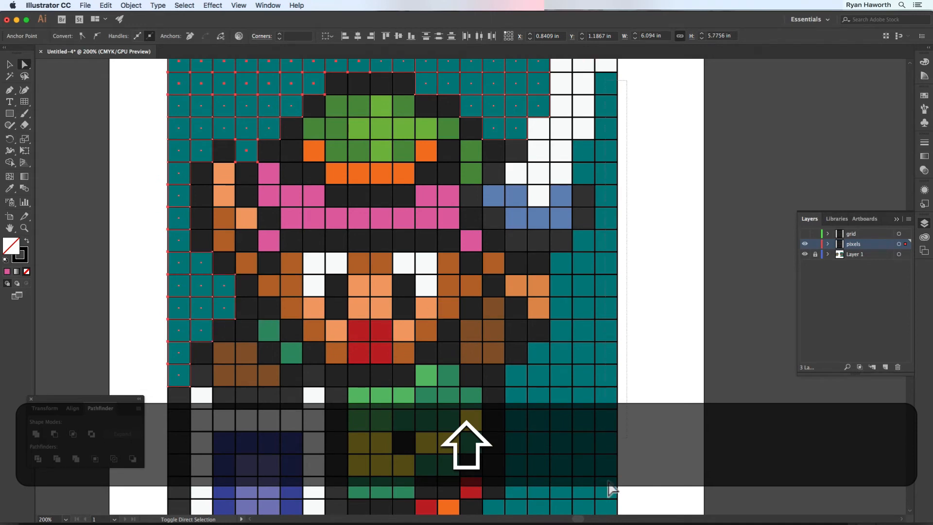
- Add the teal squares right of and below the sprite to the selection, and delete all the selected background squares
drag(611, 488, 587, 73)
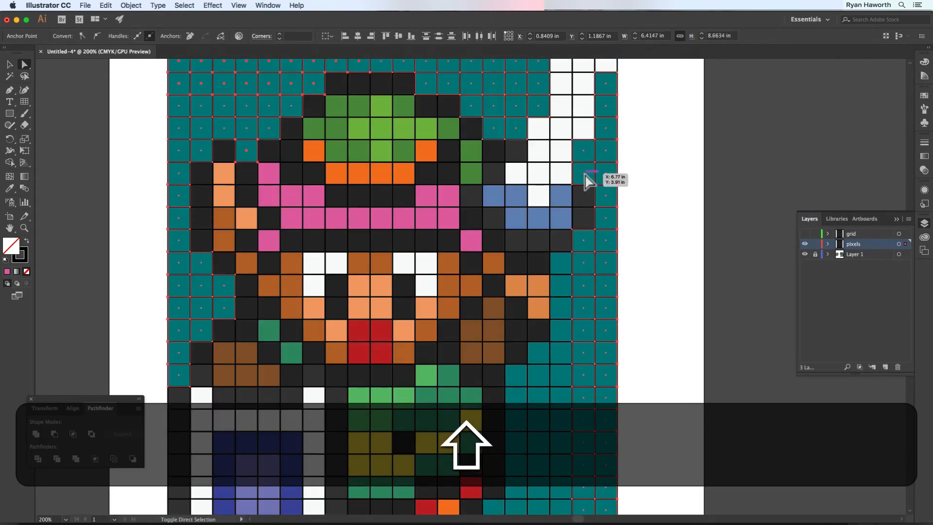
drag(559, 260, 565, 389)
drag(538, 388, 515, 171)
drag(499, 396, 475, 321)
drag(450, 390, 313, 340)
drag(342, 324, 400, 324)
drag(223, 388, 178, 364)
drag(151, 338, 201, 348)
drag(158, 319, 177, 325)
key(super+minus)
key(super+minus)
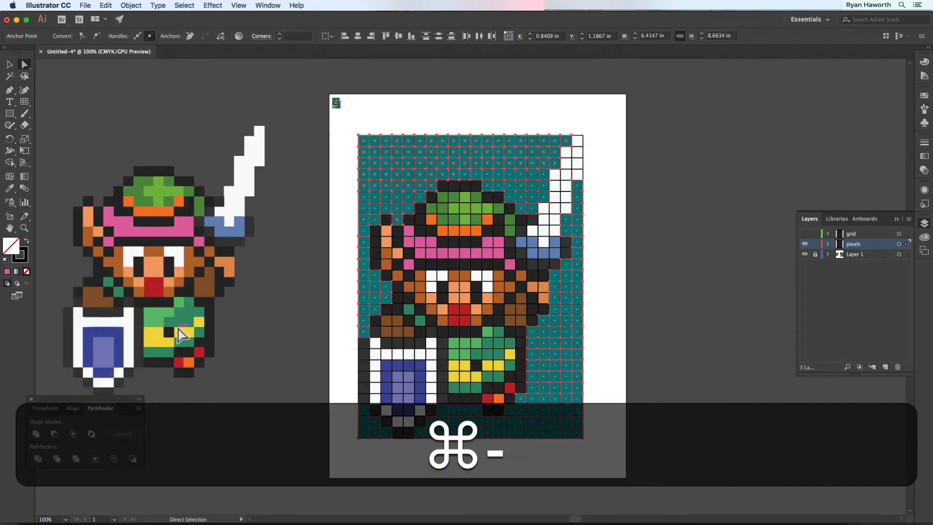
drag(544, 299, 477, 298)
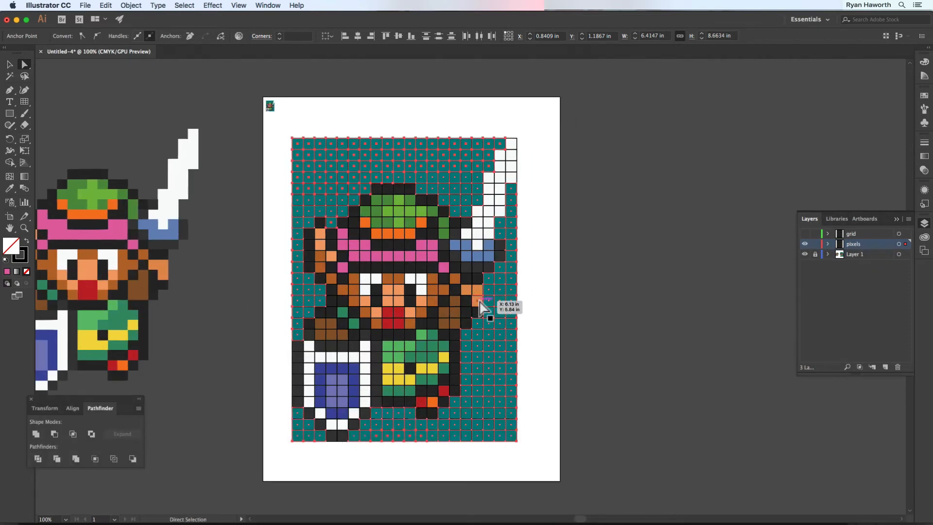
key(BackSpace)
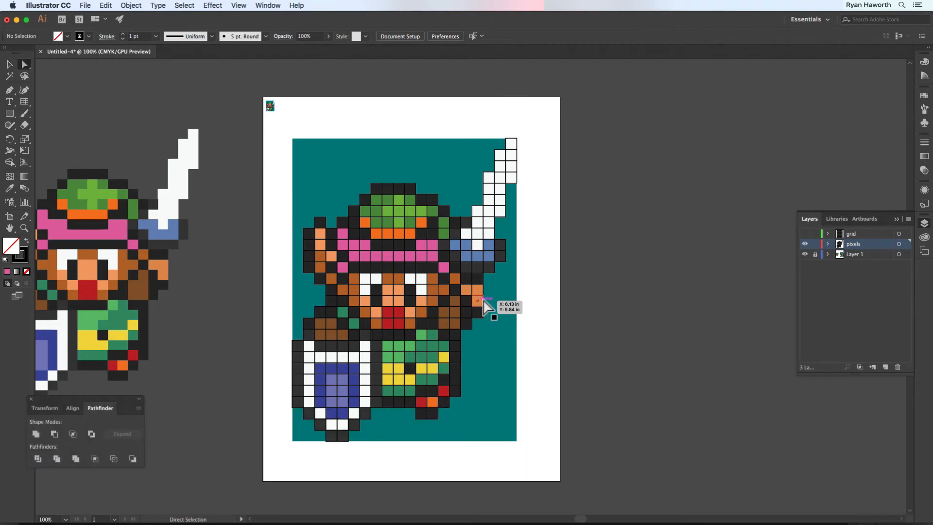
- Hide Layer 1 briefly to inspect the remaining squares on their own, and show it again
click(804, 254)
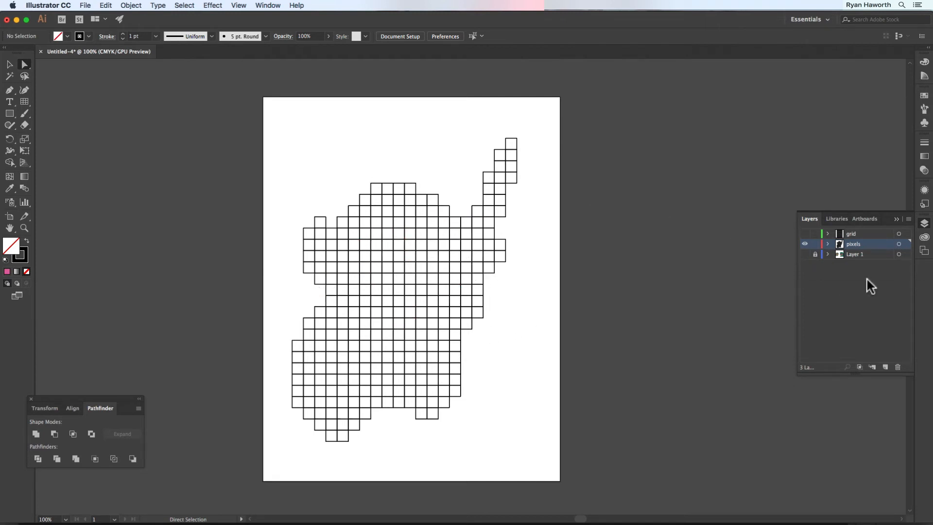
click(805, 254)
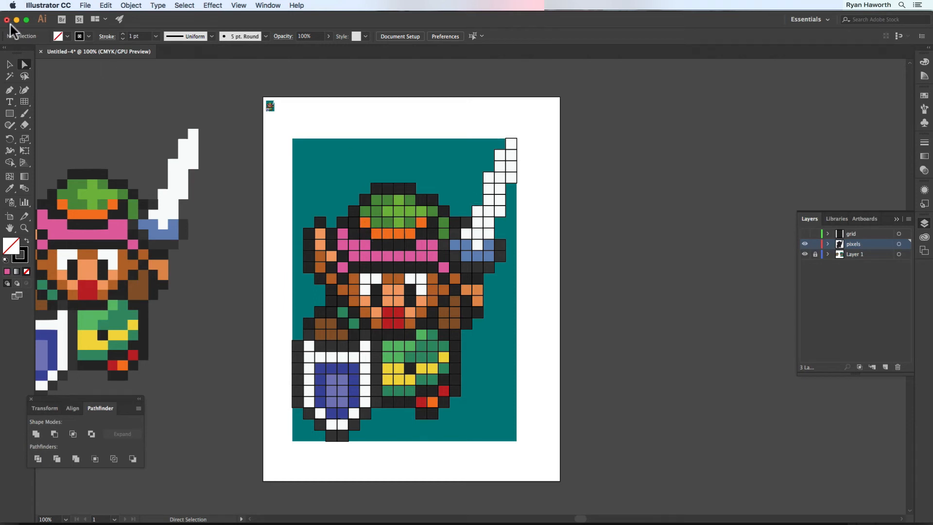
- Select with the Lasso tool the black squares along the hat's top and right edge and beneath its orange band
mouse_move(422, 177)
mouse_down()
mouse_move(375, 174)
mouse_move(437, 192)
mouse_move(427, 202)
mouse_move(447, 213)
mouse_move(458, 205)
mouse_move(450, 227)
mouse_up()
key(Up)
click(452, 185)
key(Up)
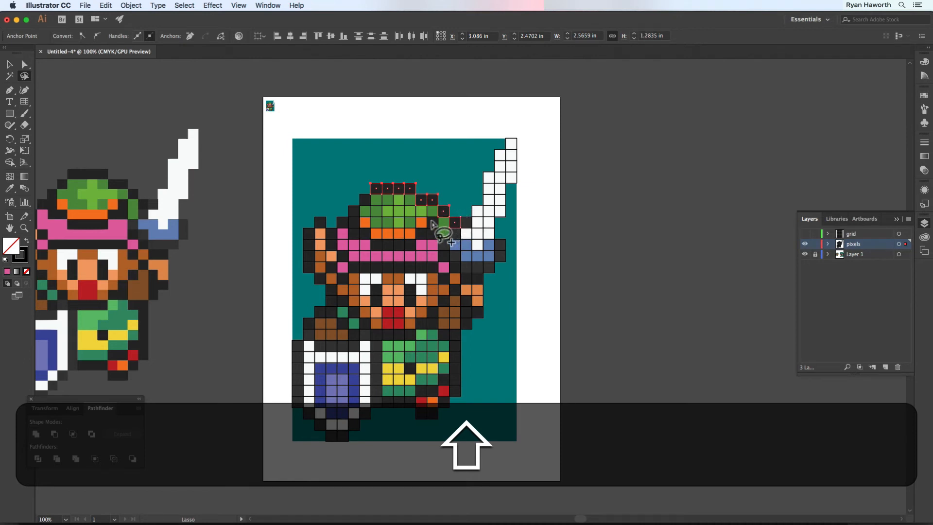
mouse_move(432, 223)
mouse_down()
mouse_move(422, 241)
mouse_move(437, 236)
mouse_move(434, 221)
mouse_move(383, 243)
mouse_move(409, 244)
mouse_up()
- Add the black squares along the hat's left edge and around the arm on that side to the selection
key(super+equal)
key(super+equal)
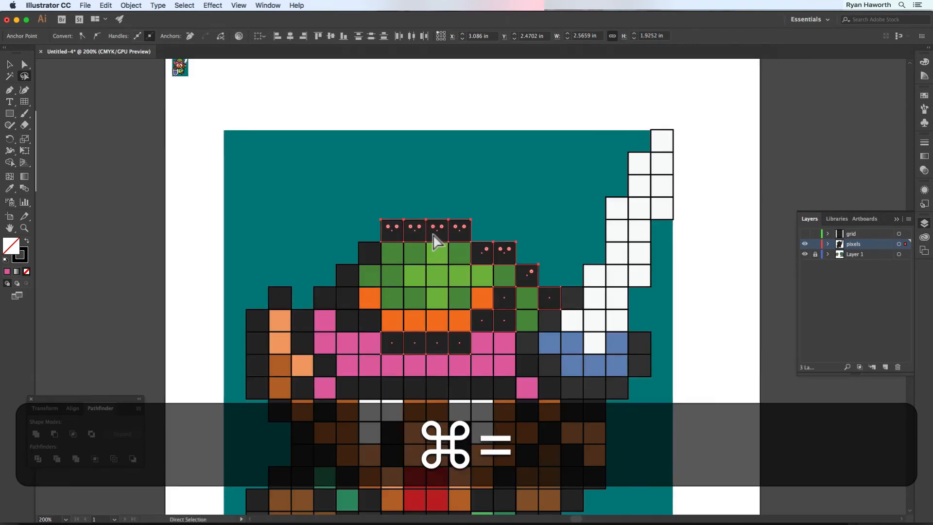
key(super+equal)
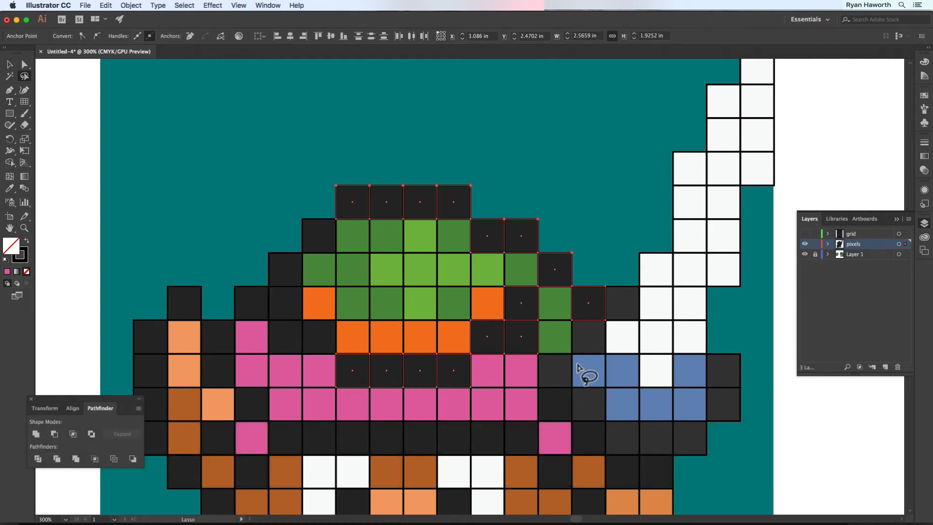
key(space)
mouse_move(537, 375)
mouse_down()
mouse_move(567, 263)
mouse_move(617, 317)
mouse_up()
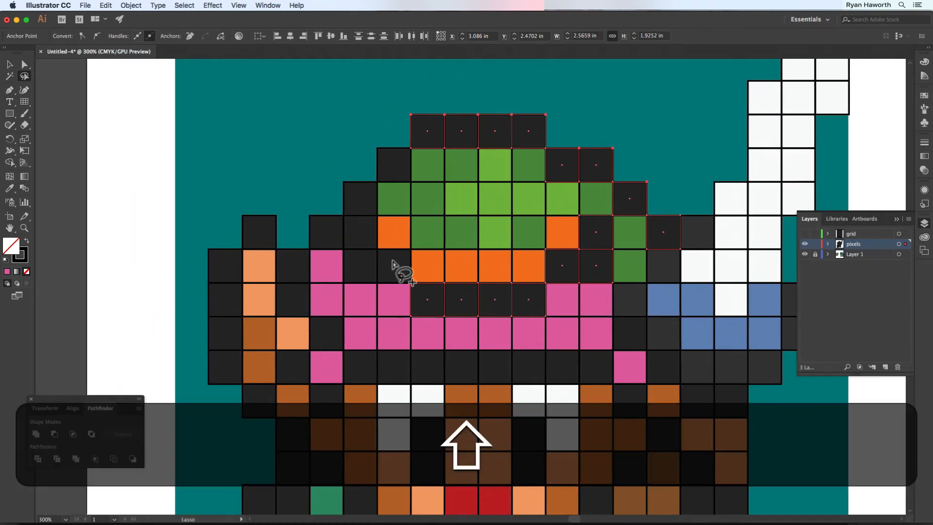
mouse_move(394, 258)
mouse_down()
mouse_move(362, 258)
mouse_move(371, 272)
mouse_move(391, 265)
mouse_up()
mouse_move(355, 238)
mouse_down()
mouse_move(355, 204)
mouse_move(363, 231)
mouse_up()
mouse_move(389, 193)
mouse_down()
mouse_move(381, 156)
mouse_move(389, 177)
mouse_up()
mouse_move(319, 214)
mouse_down()
mouse_move(302, 281)
mouse_move(288, 298)
mouse_move(288, 253)
mouse_move(243, 203)
mouse_move(268, 226)
mouse_move(195, 260)
mouse_move(200, 372)
mouse_move(217, 387)
mouse_move(237, 350)
mouse_move(227, 242)
mouse_up()
mouse_move(265, 413)
mouse_down()
mouse_move(247, 395)
mouse_move(241, 438)
mouse_move(273, 398)
mouse_up()
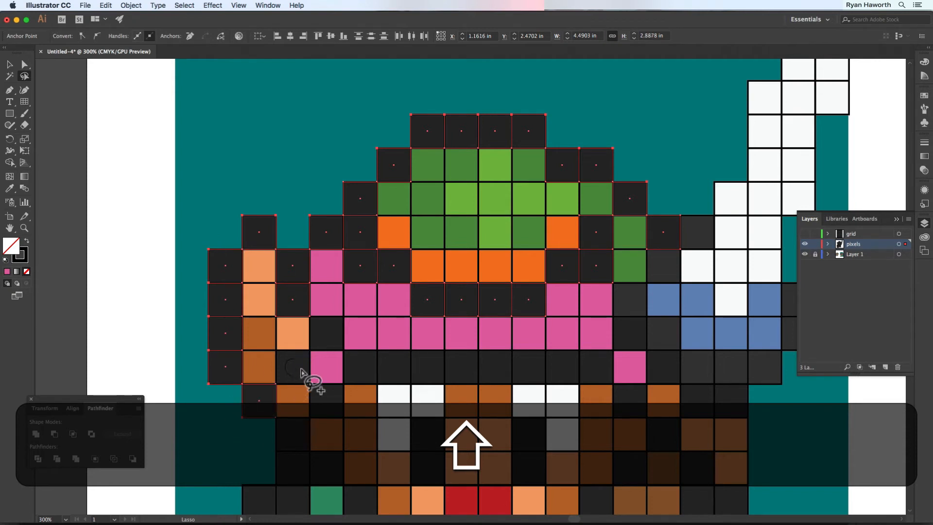
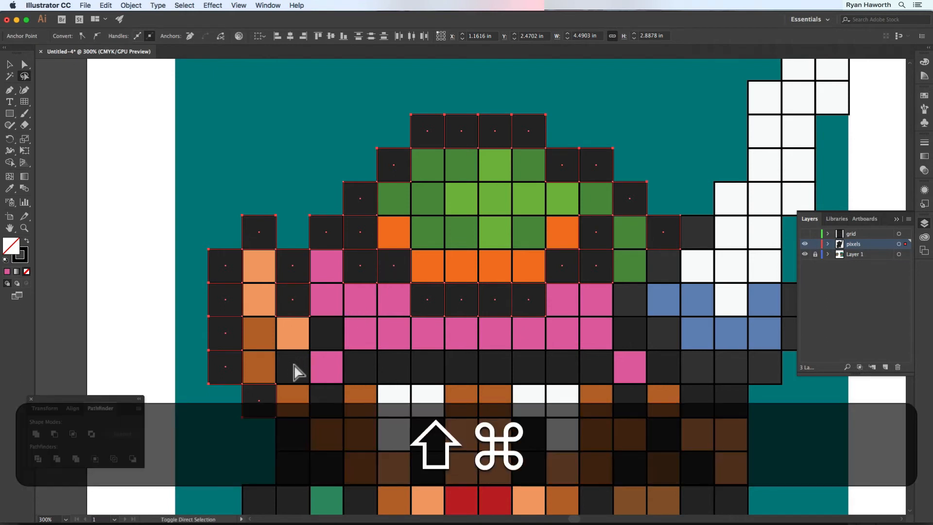
- Add the black squares along the headband's lower edge and around the upper part of the sword-side hand to the selection
shift+super+click(326, 334)
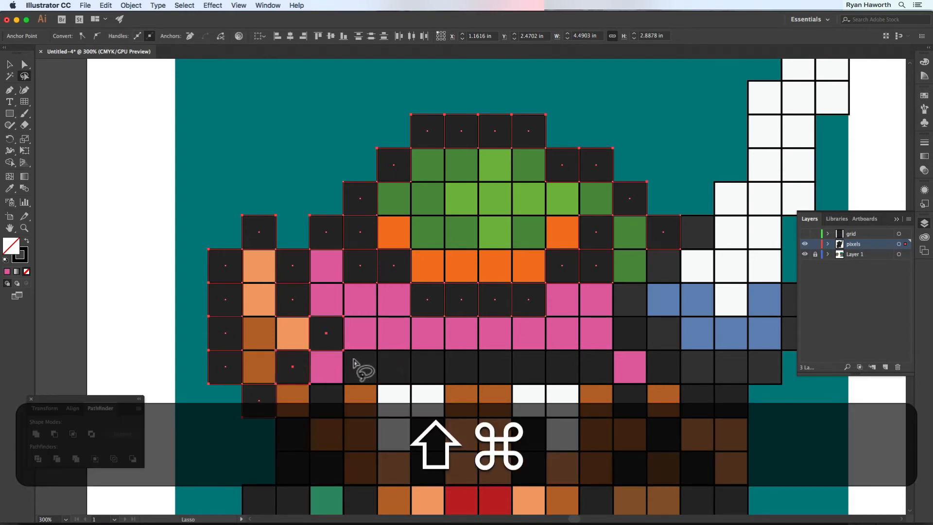
mouse_move(353, 362)
mouse_down()
mouse_move(378, 375)
mouse_move(589, 372)
mouse_move(588, 360)
mouse_move(557, 357)
mouse_move(372, 362)
mouse_up()
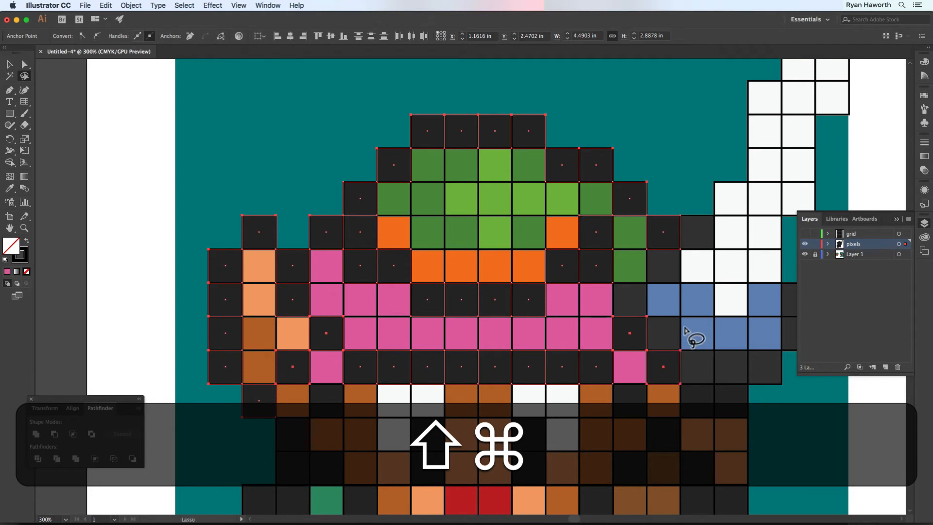
drag(693, 333, 464, 260)
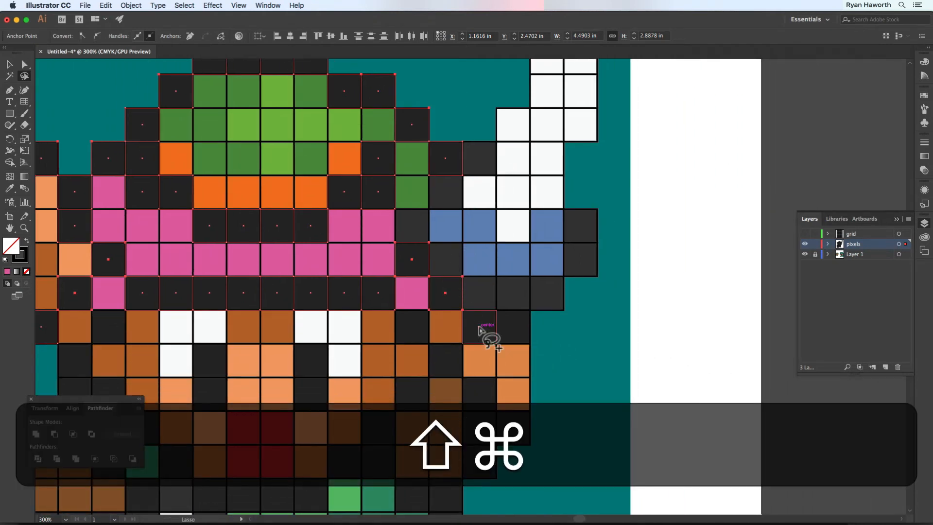
shift+super+click(479, 327)
shift+super+click(514, 328)
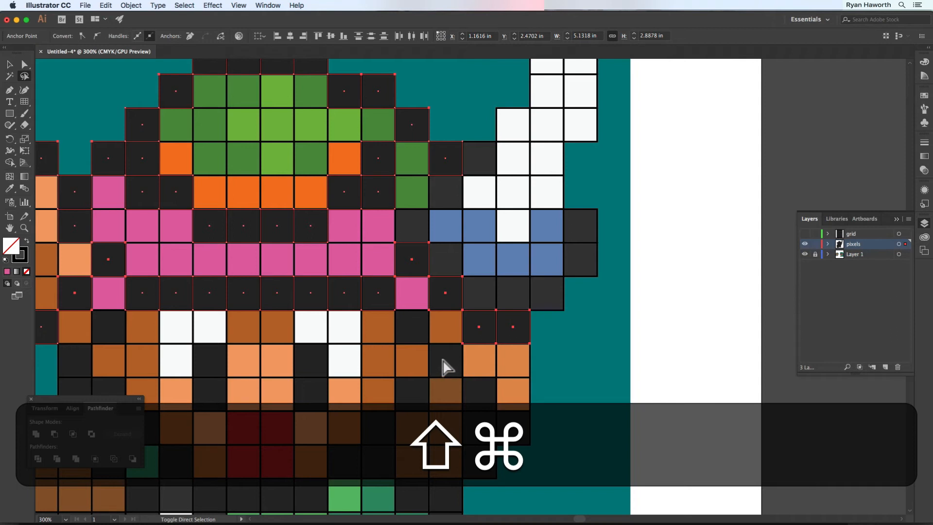
shift+super+click(445, 365)
- Add the black squares of both eyes, the sword-side arm's outer edge and the adjacent side of the chin to the selection
drag(422, 383, 542, 316)
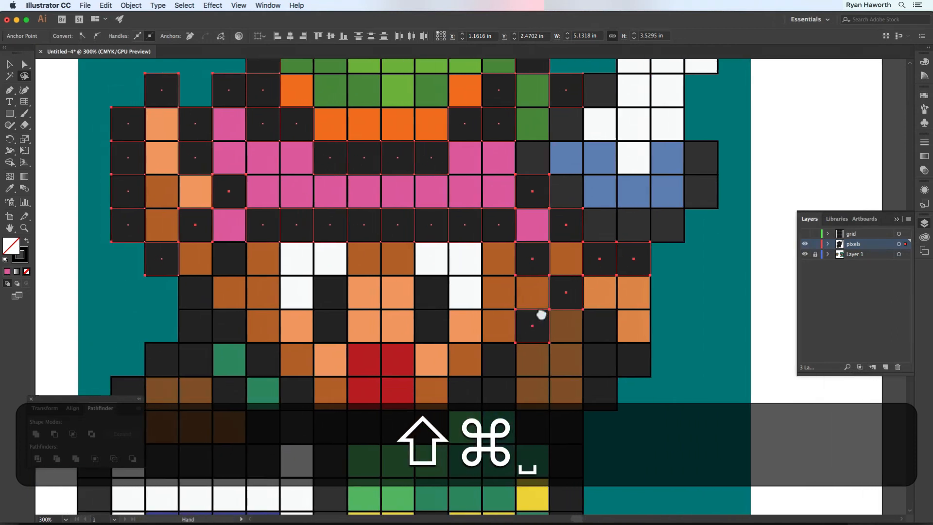
mouse_move(434, 296)
mouse_down()
mouse_move(427, 302)
mouse_move(442, 317)
mouse_move(430, 294)
mouse_up()
mouse_move(329, 298)
mouse_down()
mouse_move(327, 316)
mouse_move(345, 298)
mouse_move(335, 292)
mouse_up()
mouse_move(602, 324)
mouse_down()
mouse_move(598, 386)
mouse_move(608, 357)
mouse_move(605, 325)
mouse_up()
drag(646, 360, 651, 367)
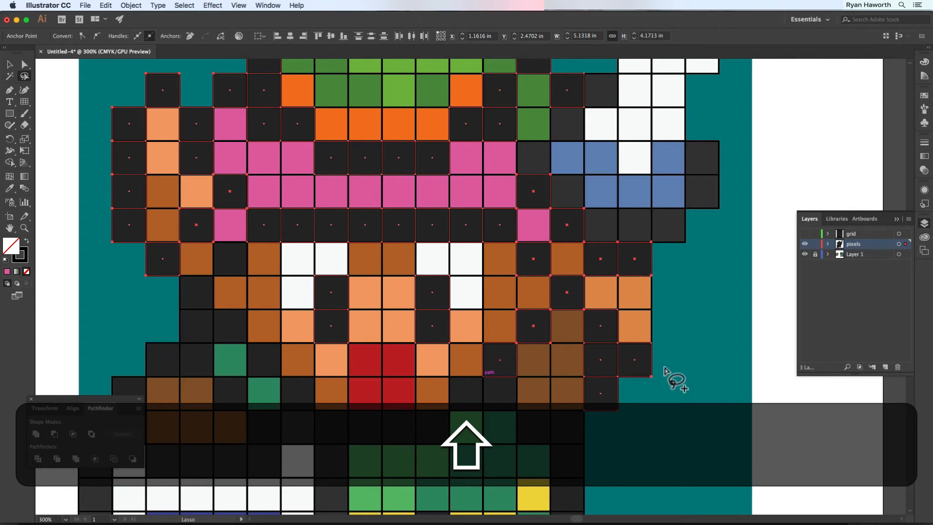
mouse_move(509, 396)
mouse_down()
mouse_move(475, 385)
mouse_move(491, 395)
mouse_move(515, 386)
mouse_up()
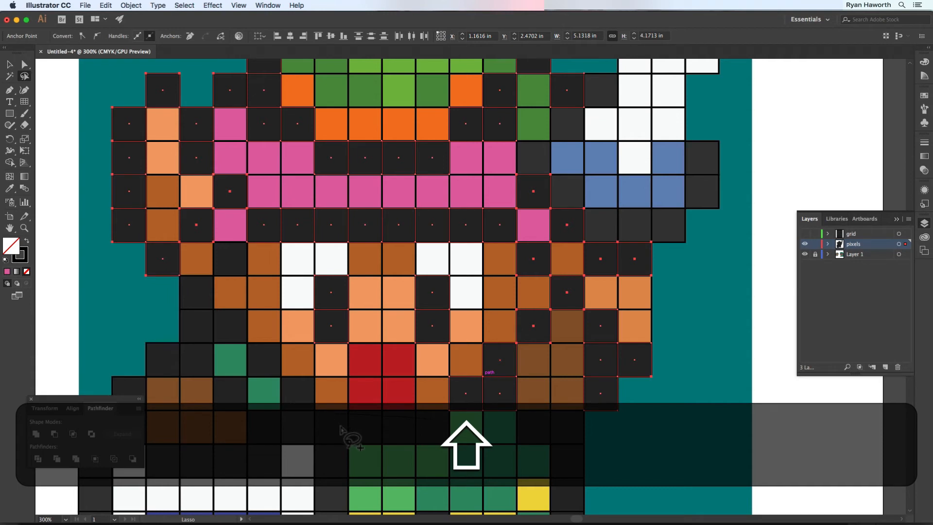
- Add the black squares beneath the chin, around the shield-side shoulder and along that side of the face to the selection
mouse_move(431, 436)
mouse_down()
mouse_move(334, 422)
mouse_move(377, 415)
mouse_move(476, 354)
mouse_move(482, 333)
mouse_up()
key(space)
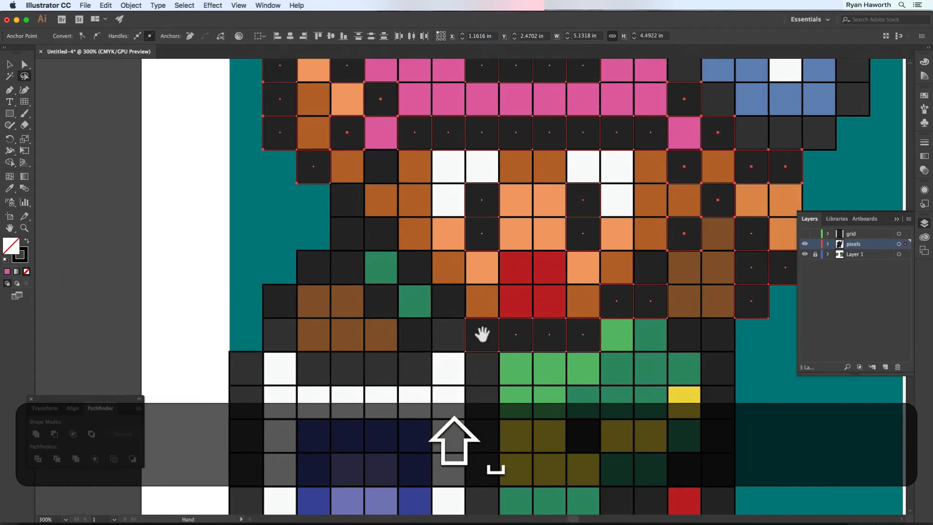
shift+super+click(447, 300)
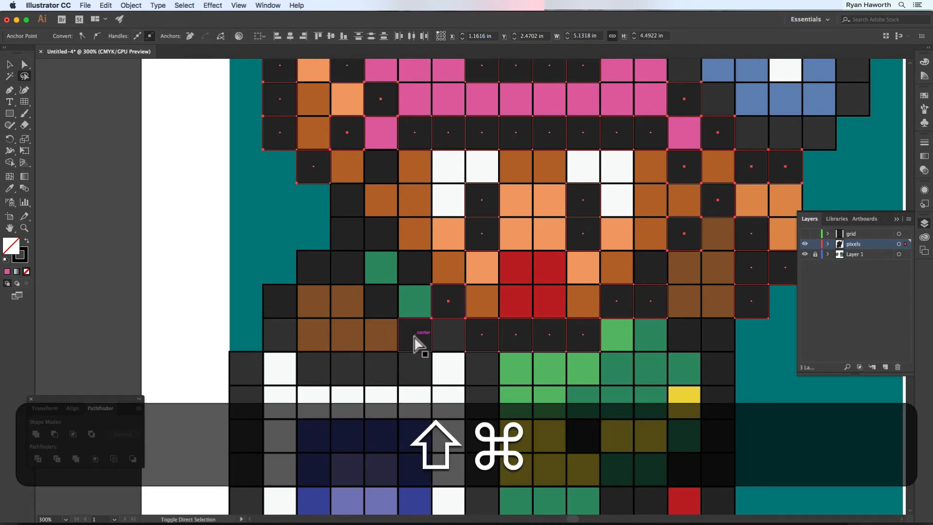
shift+super+click(414, 336)
shift+super+click(379, 301)
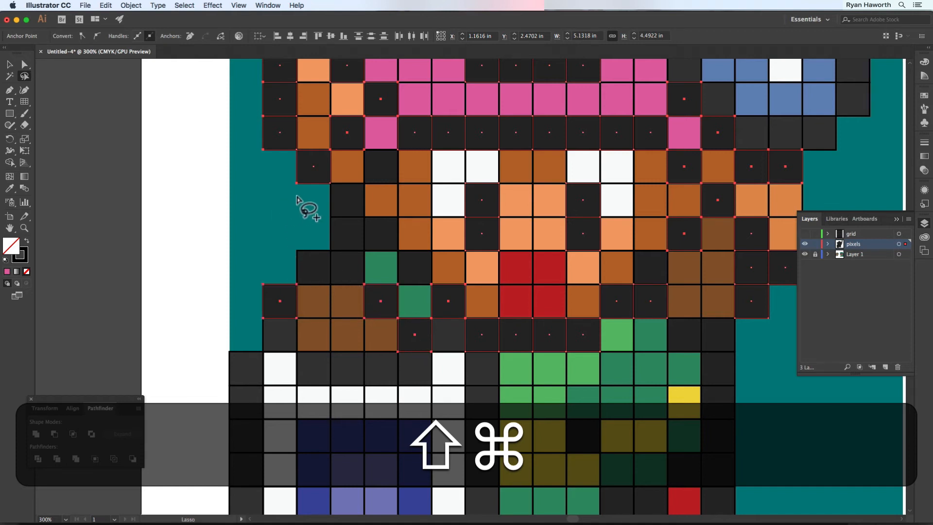
mouse_move(296, 199)
mouse_down()
mouse_move(345, 202)
mouse_move(349, 268)
mouse_move(291, 264)
mouse_move(304, 235)
mouse_up()
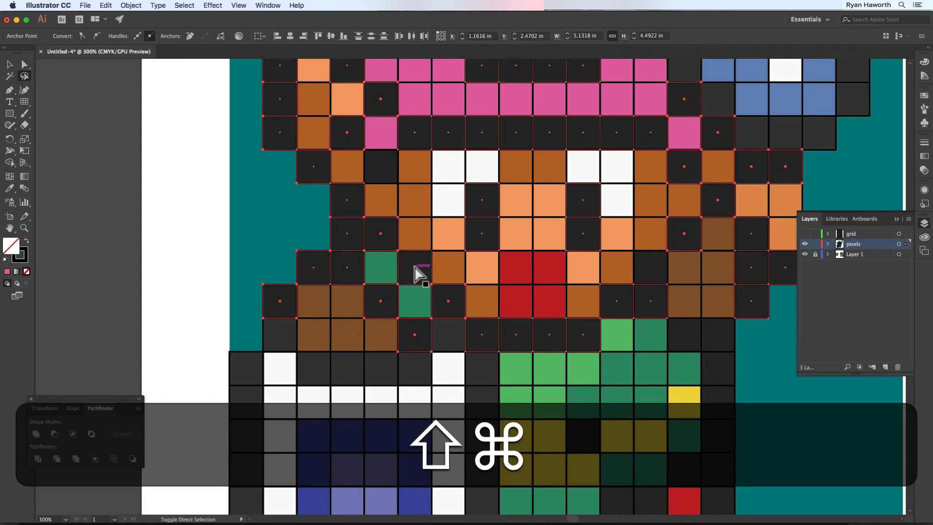
- Add the black squares along the tunic's outer and lower edges, around the foot and in the yellow belt to the selection
mouse_move(585, 329)
mouse_down()
mouse_move(458, 298)
mouse_move(422, 275)
mouse_move(442, 273)
mouse_move(429, 244)
mouse_up()
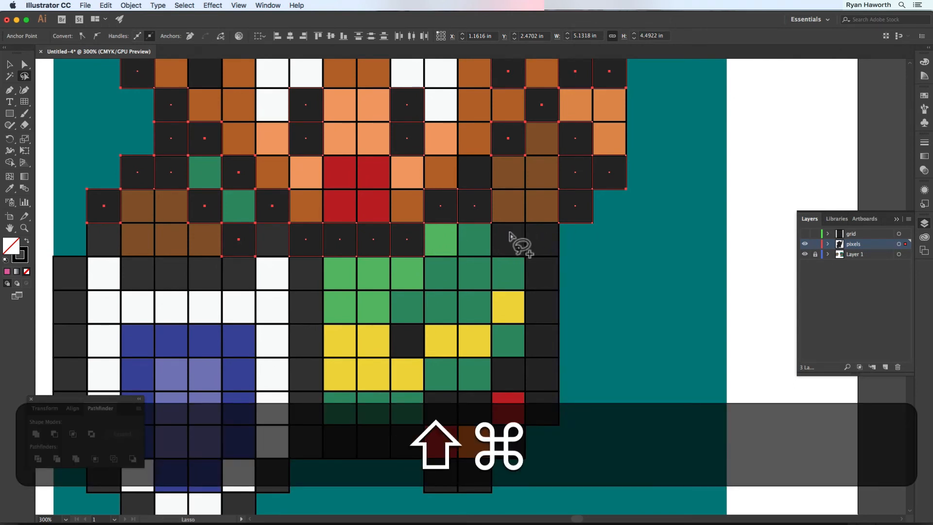
mouse_move(563, 234)
mouse_down()
mouse_move(517, 247)
mouse_move(531, 253)
mouse_move(541, 318)
mouse_move(541, 353)
mouse_move(513, 371)
mouse_move(530, 401)
mouse_move(528, 431)
mouse_move(493, 470)
mouse_move(439, 471)
mouse_move(440, 487)
mouse_move(505, 509)
mouse_move(583, 471)
mouse_move(578, 254)
mouse_up()
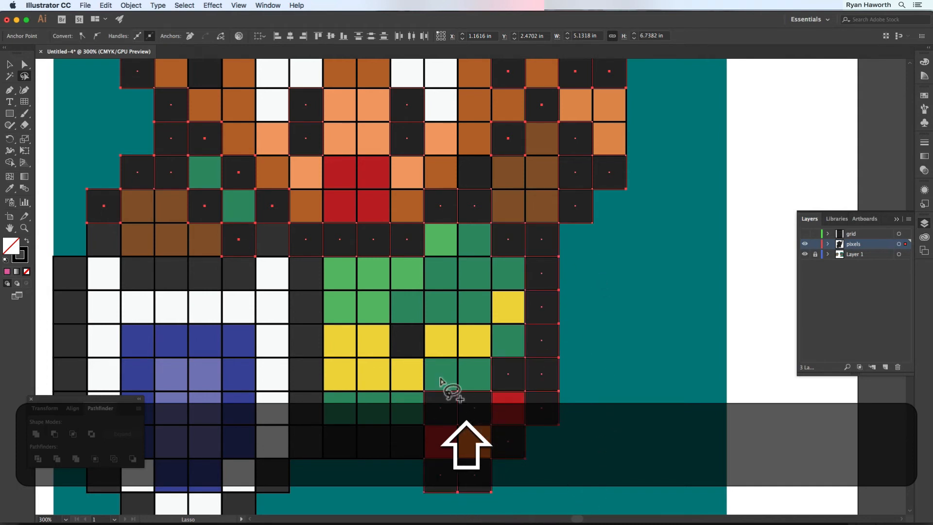
key(super)
shift+super+click(407, 346)
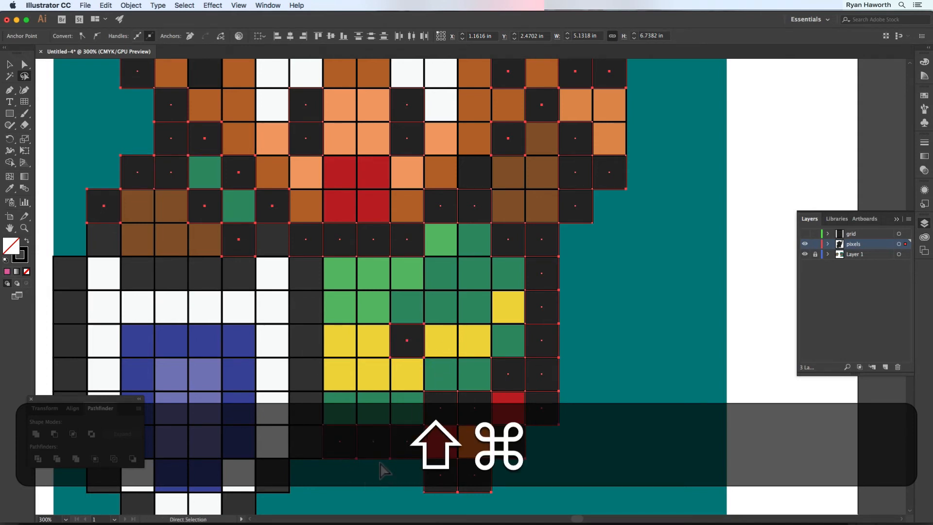
- Fill the selected outline squares with the sprite's black, sampled with the Eyedropper tool
key(super+minus)
key(super+minus)
key(space)
mouse_move(456, 356)
mouse_down()
mouse_move(362, 367)
mouse_move(441, 361)
mouse_up()
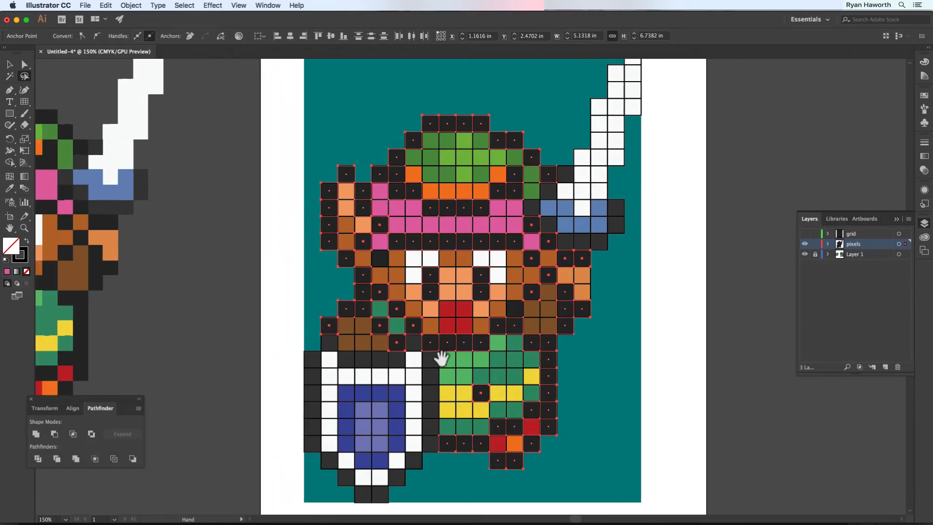
key(super+equal)
key(super+equal)
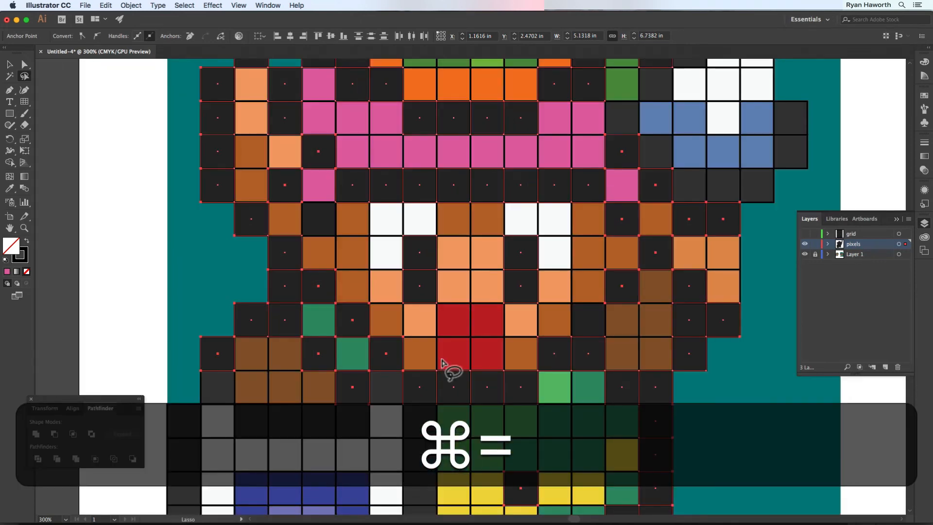
key(i)
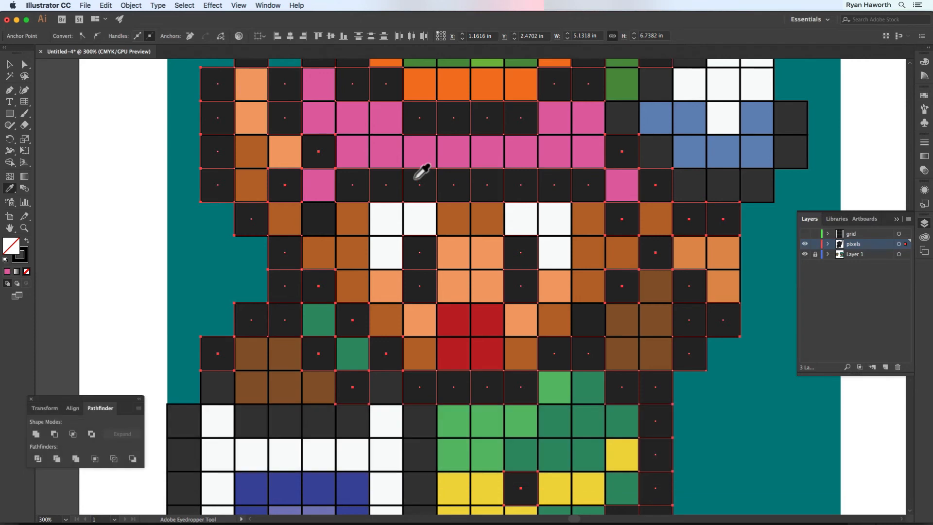
click(414, 178)
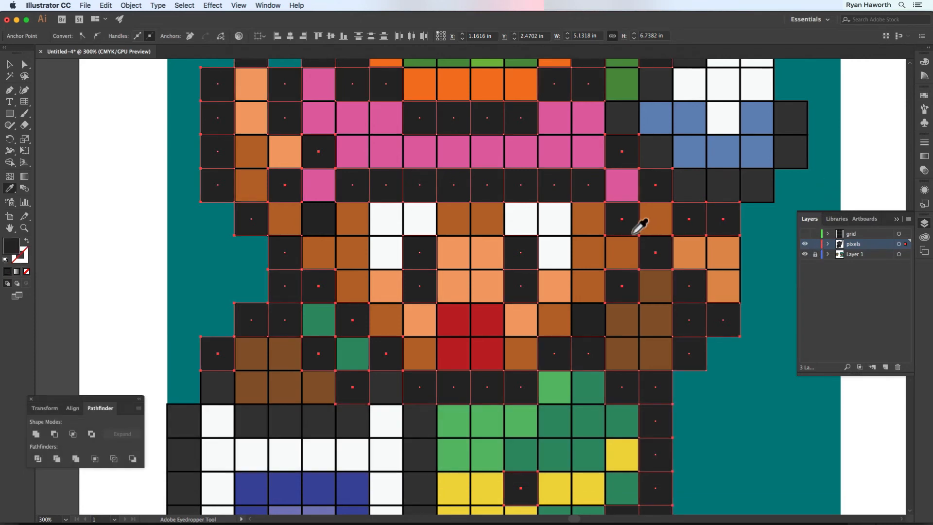
- Compare the gridded sprite with the original pixel-art reference beside the artboard
key(super+minus)
key(super+minus)
key(space)
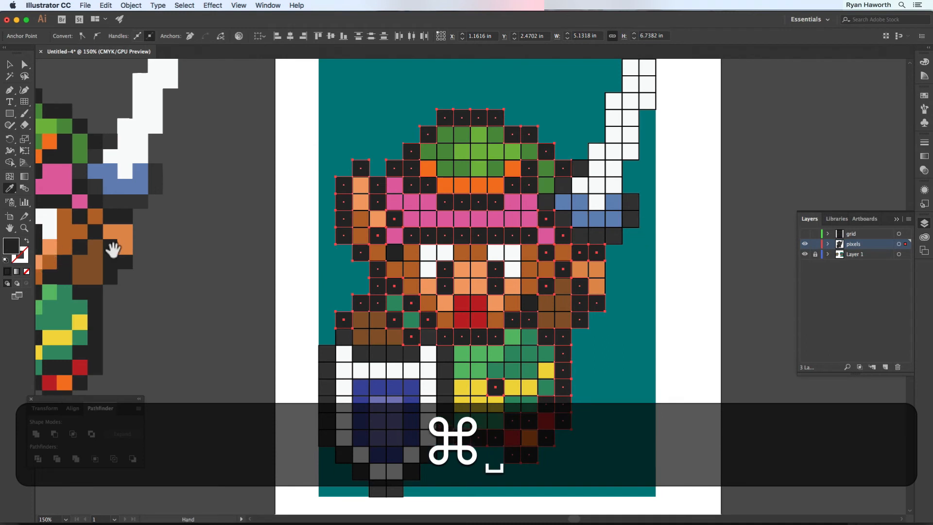
drag(113, 250, 286, 260)
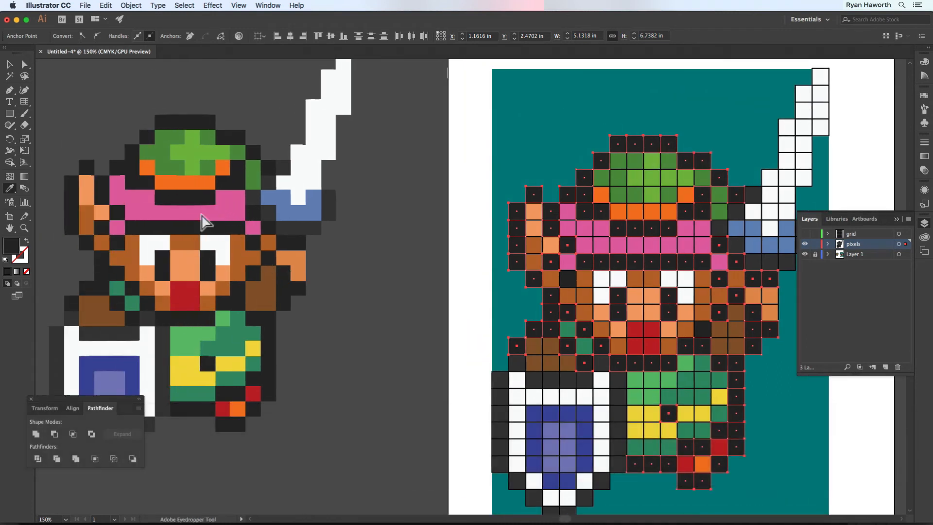
key(super)
key(space)
drag(308, 308, 336, 274)
drag(628, 258, 464, 249)
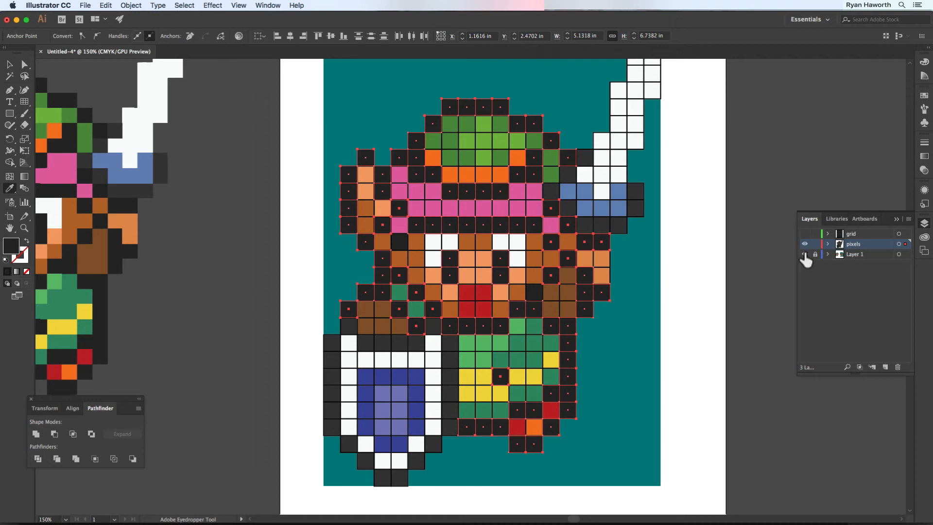
- Hide Layer 1 briefly to check the black-filled squares on their own, show it again, and deselect everything
click(805, 254)
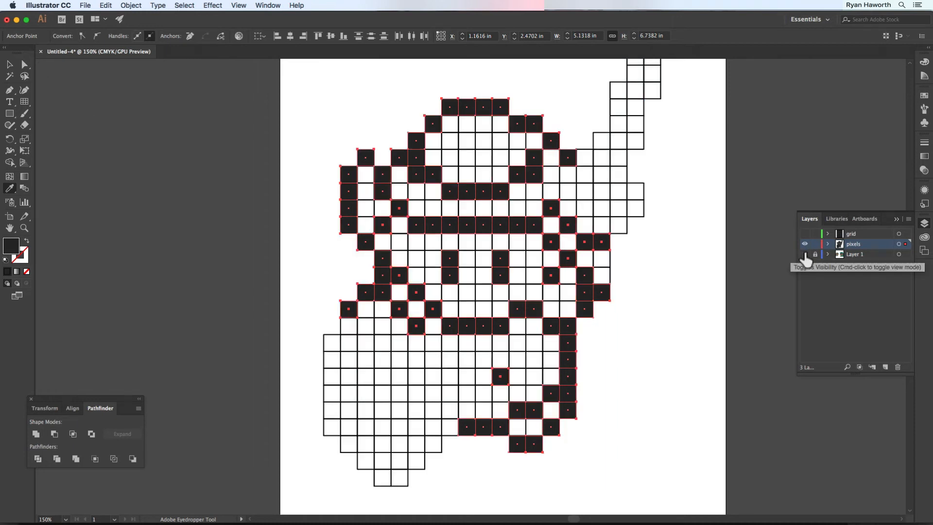
click(804, 254)
key(space)
drag(578, 212, 562, 247)
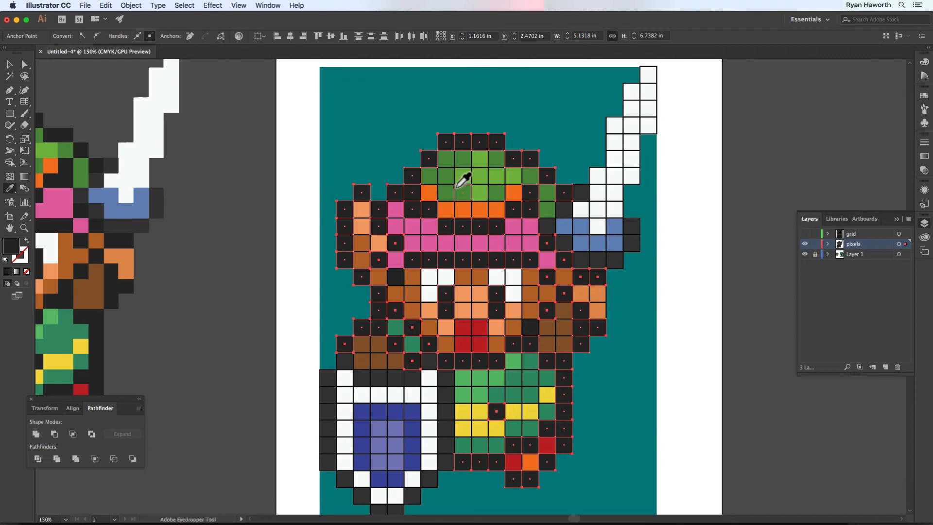
super+click(293, 115)
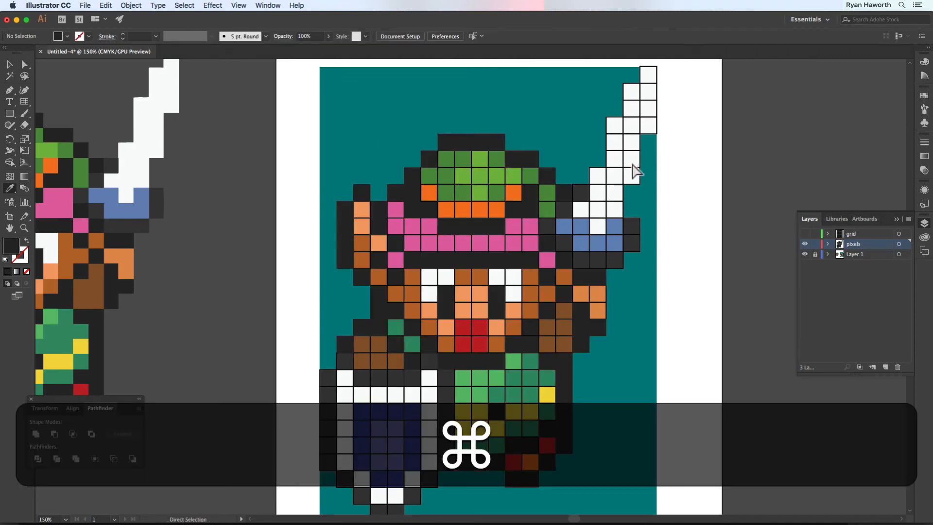
- Select the white squares of the sword blade with the Lasso tool
key(space)
drag(691, 178, 628, 200)
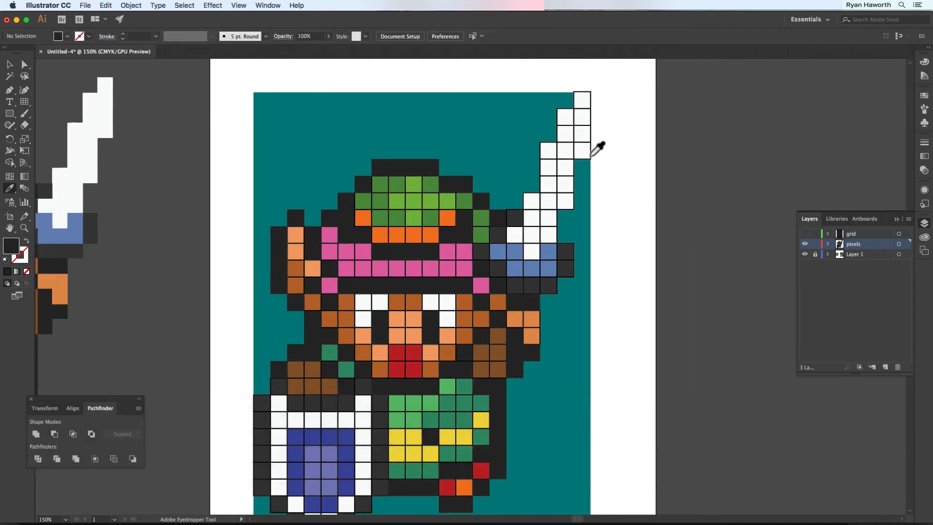
click(535, 225)
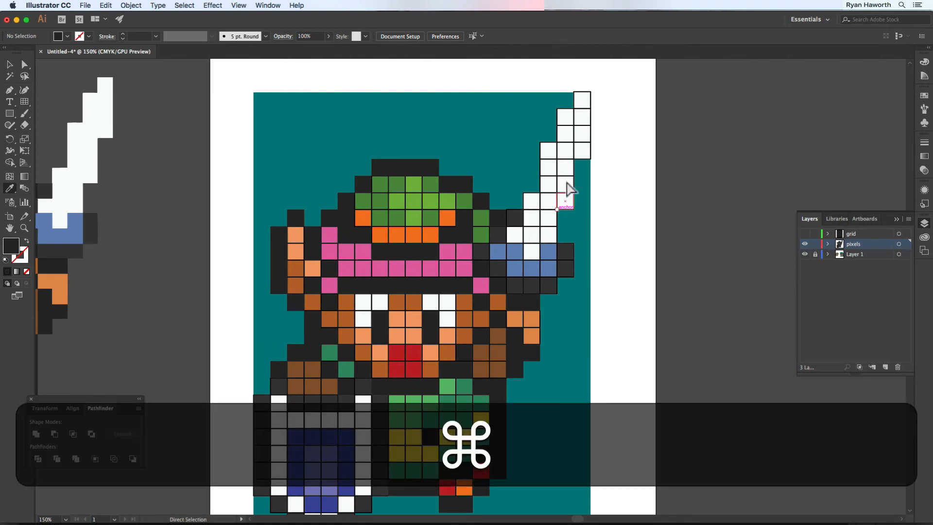
super+click(602, 100)
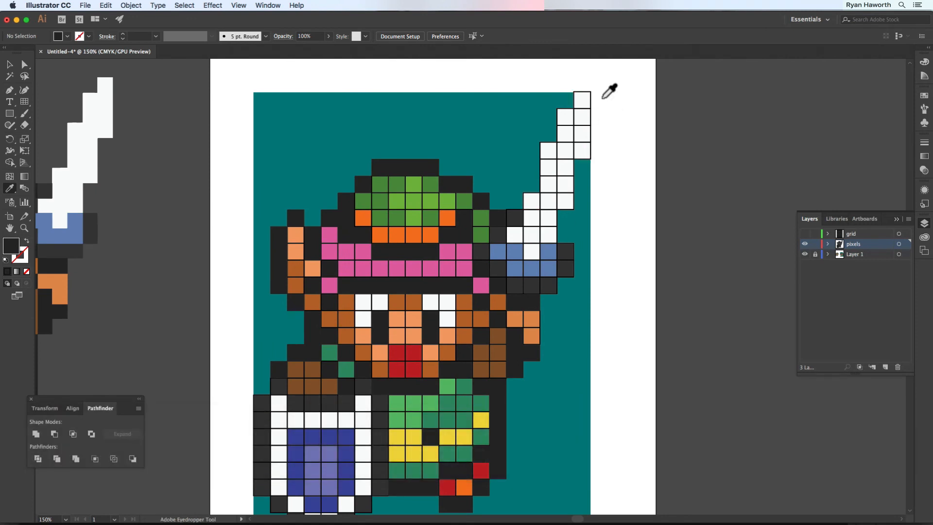
key(q)
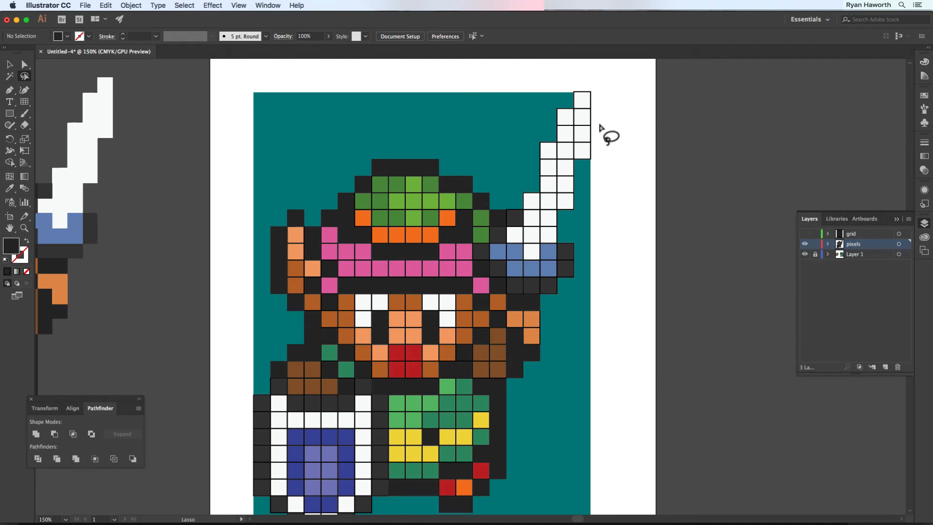
mouse_move(600, 126)
mouse_down()
mouse_move(576, 84)
mouse_move(543, 123)
mouse_move(520, 196)
mouse_up()
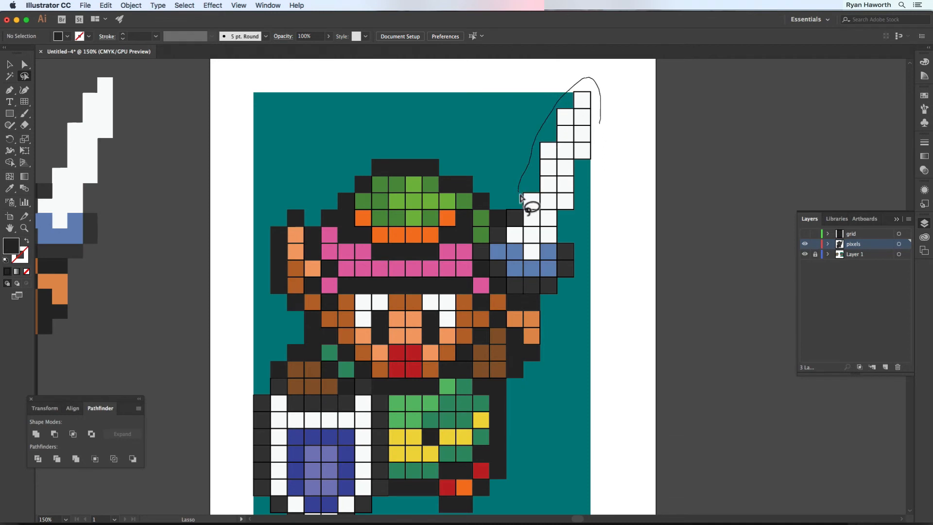
mouse_move(529, 249)
mouse_down()
mouse_move(558, 245)
mouse_move(618, 146)
mouse_move(611, 128)
mouse_up()
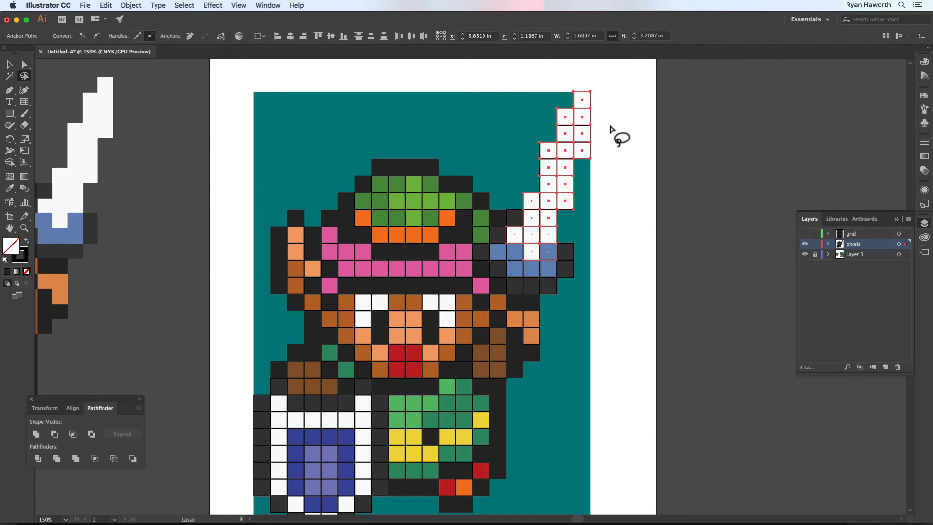
- Fill the selected sword squares with the blade's white, sampled with the Eyedropper tool, and deselect them
super+click(548, 248)
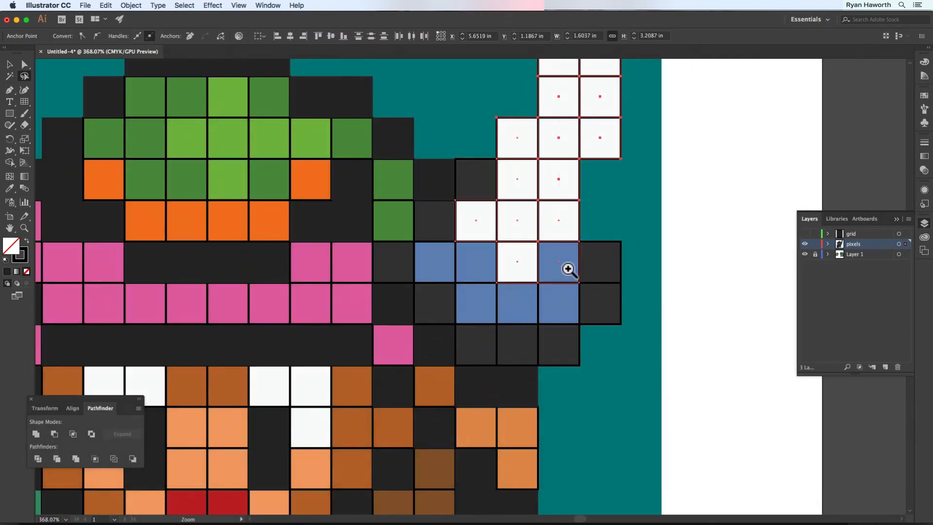
key(super+minus)
drag(479, 327, 570, 206)
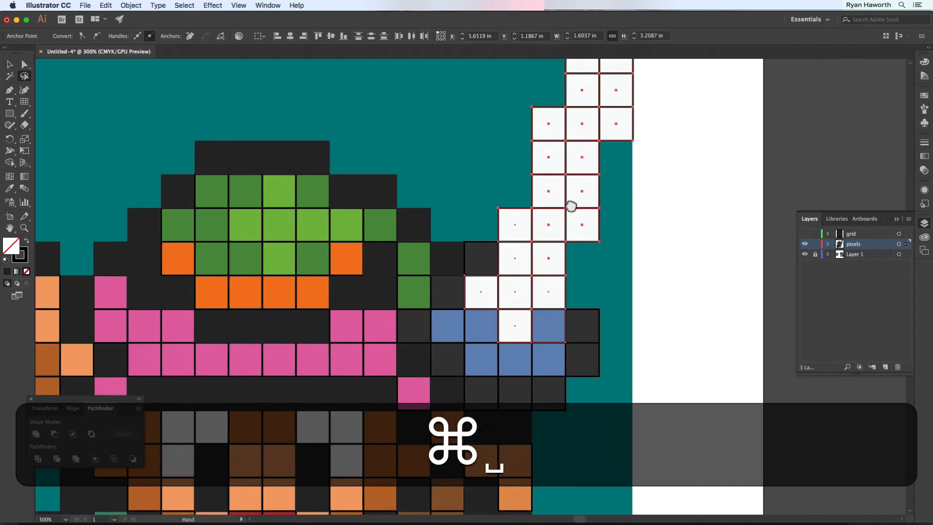
key(i)
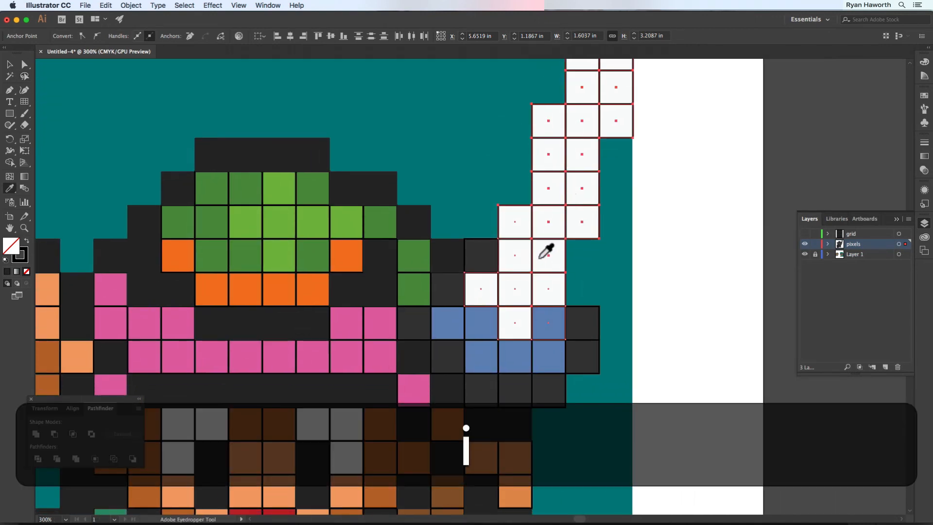
click(540, 257)
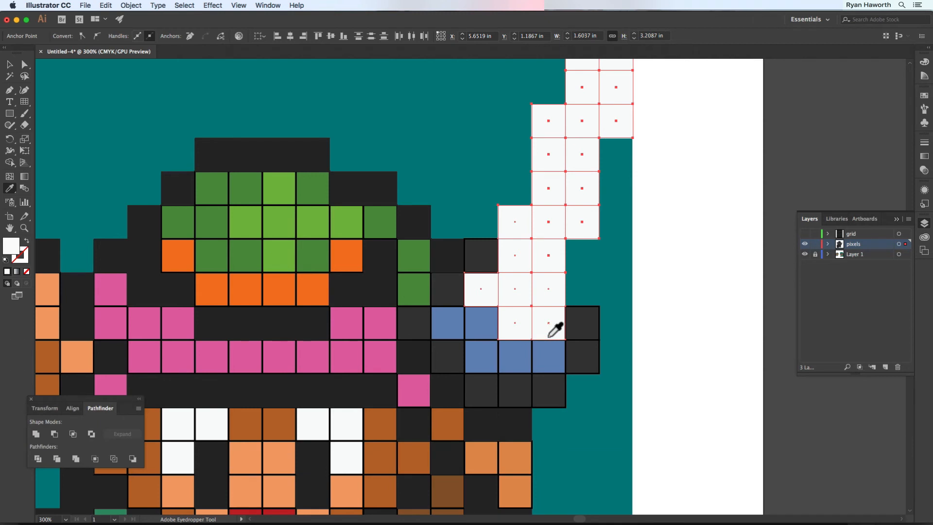
super+click(700, 287)
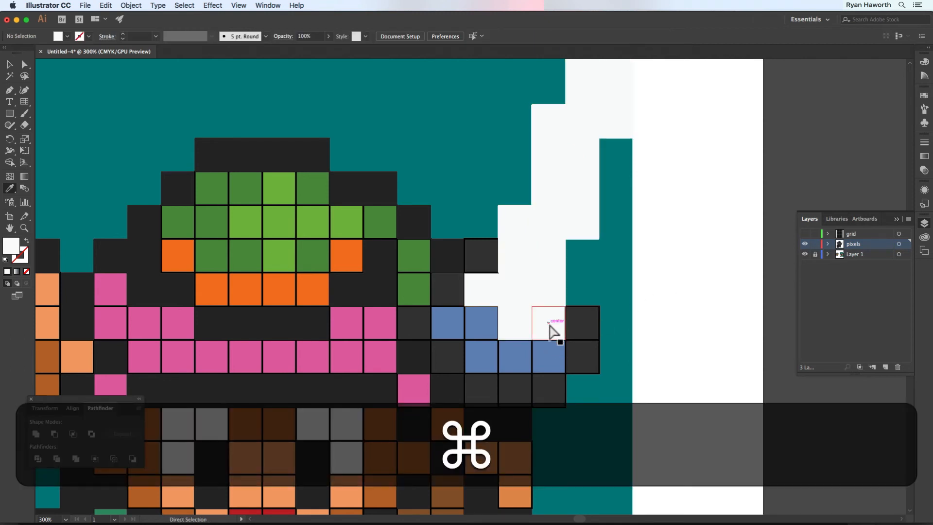
- Fill the blue square at the far end of the sword guard with its sampled blue and deselect it
super+click(550, 325)
click(544, 352)
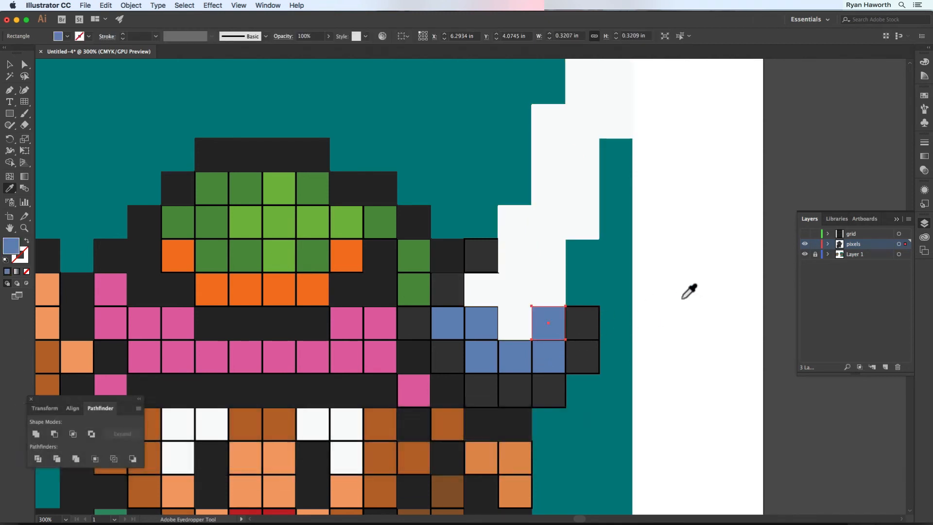
super+click(681, 300)
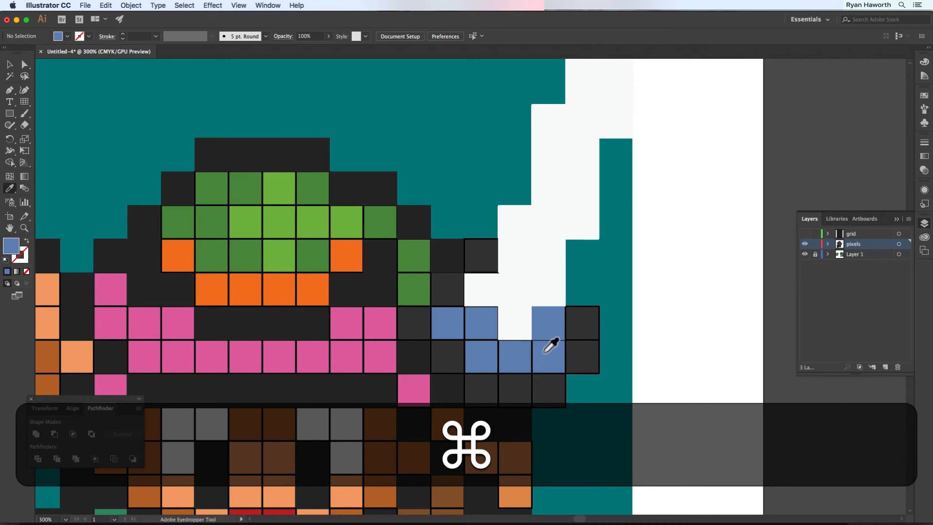
- Select the remaining blue sword guard squares with the Lasso tool, fill them with the guard's sampled blue, and deselect them
key(q)
mouse_move(536, 351)
mouse_down()
mouse_move(485, 345)
mouse_move(473, 324)
mouse_move(446, 317)
mouse_move(473, 356)
mouse_move(549, 360)
mouse_up()
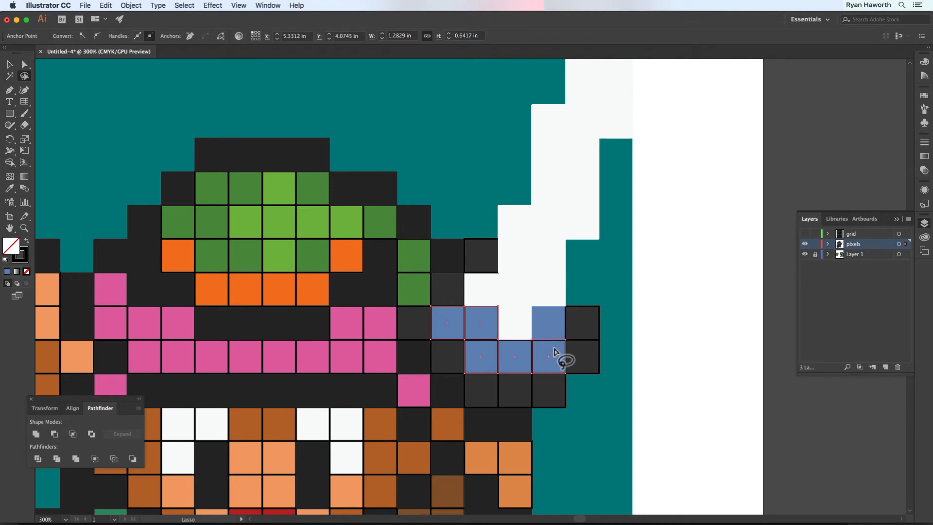
key(i)
click(556, 316)
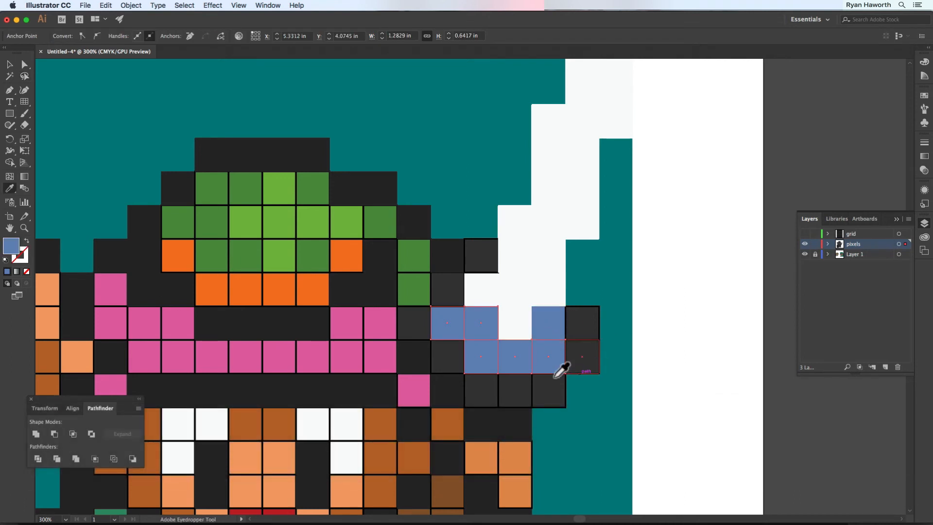
drag(558, 365, 578, 329)
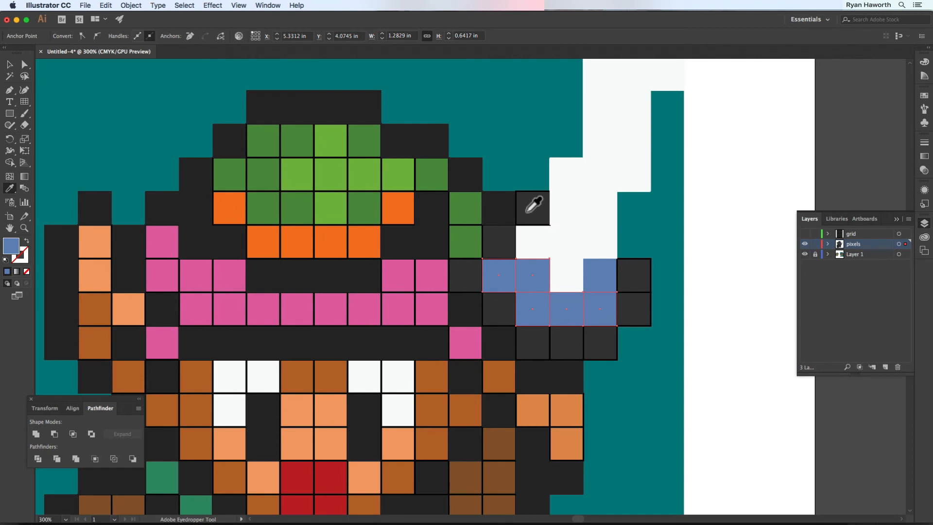
key(q)
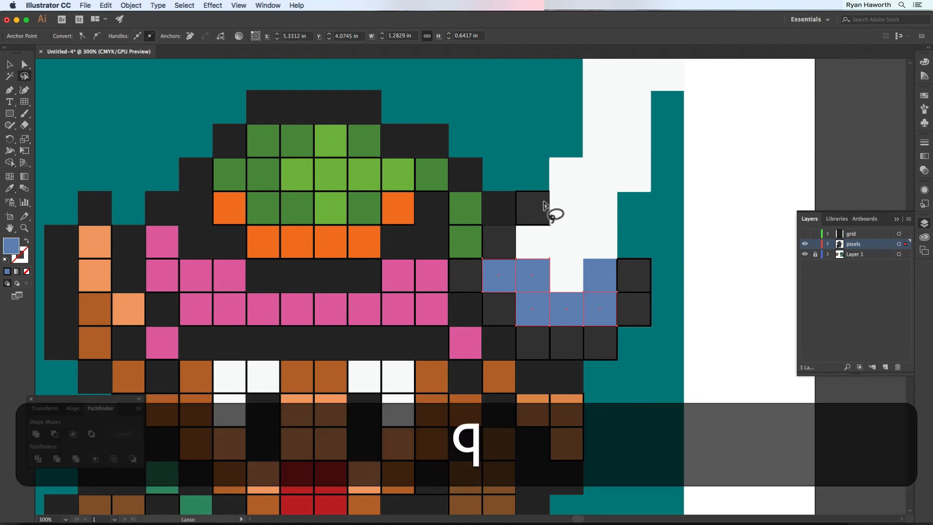
key(shift+super)
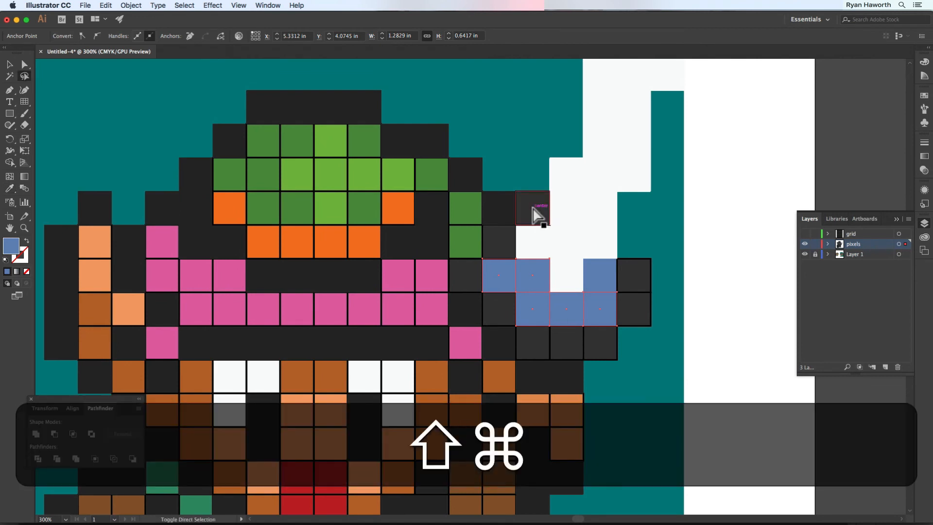
key(shift+super+a)
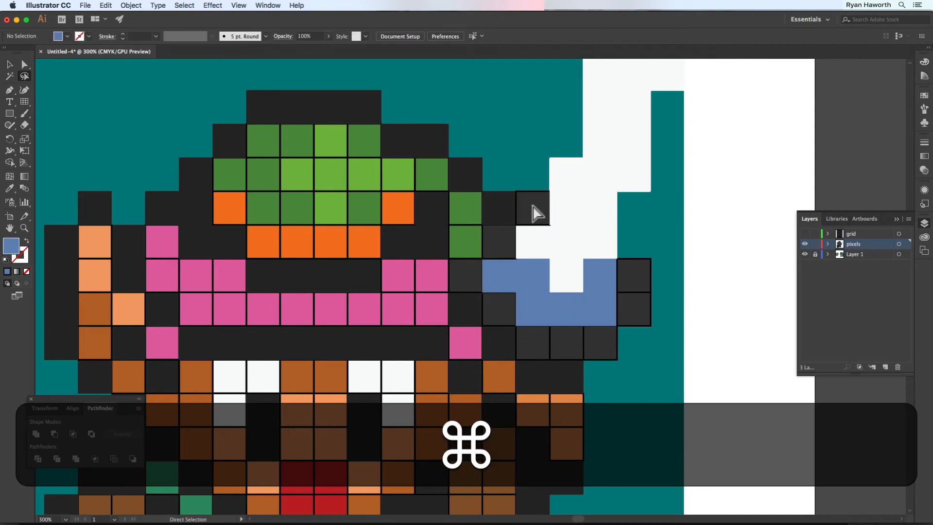
- Select the dark gray outline squares around the sword guard and fill them with their sampled dark gray
super+click(534, 214)
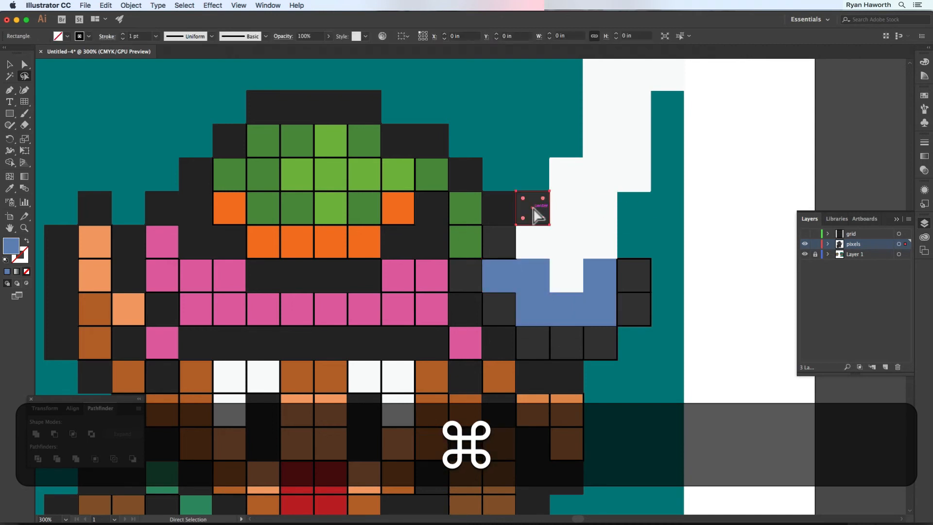
shift+super+click(499, 241)
shift+super+click(467, 283)
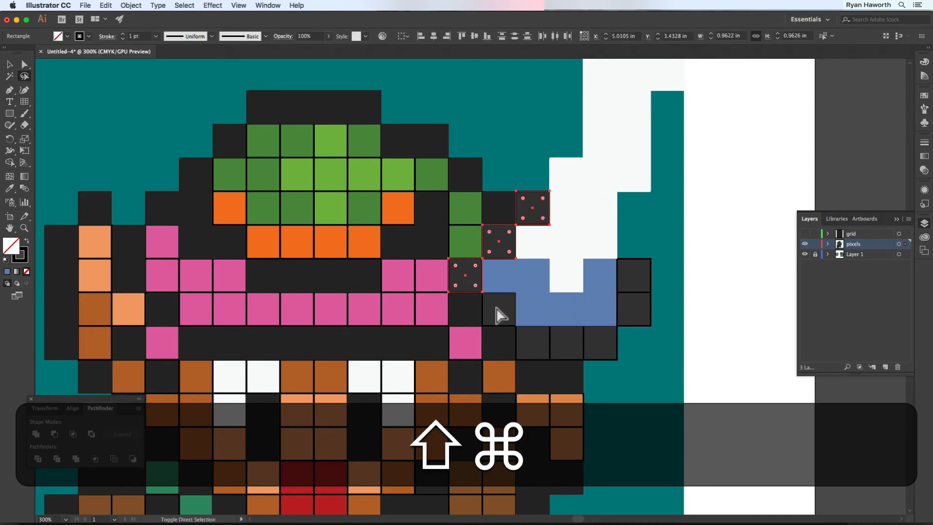
shift+super+click(501, 317)
drag(610, 344, 627, 306)
key(i)
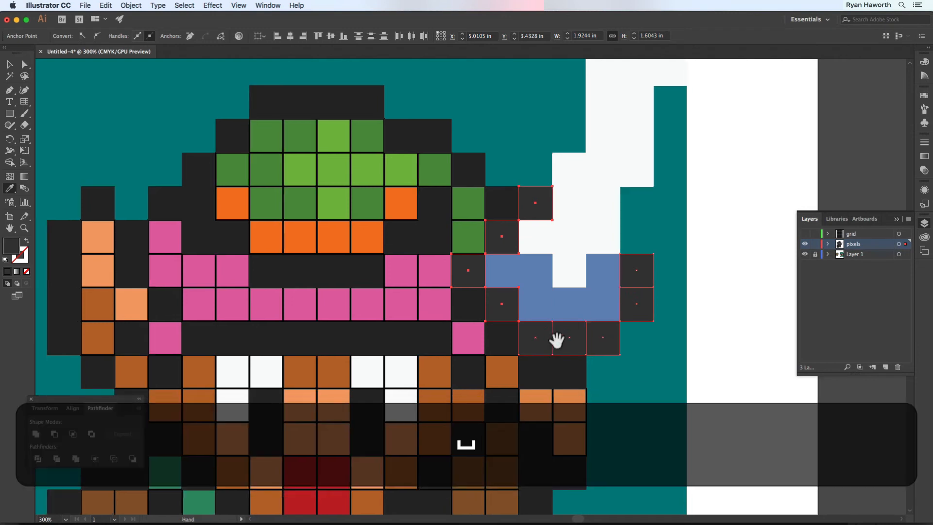
- Select the three orange squares of the sword hand together with the three light orange squares of the raised hand
mouse_move(559, 339)
mouse_down()
mouse_move(588, 214)
mouse_move(603, 272)
mouse_up()
key(q)
scroll(435, 301, left, 1)
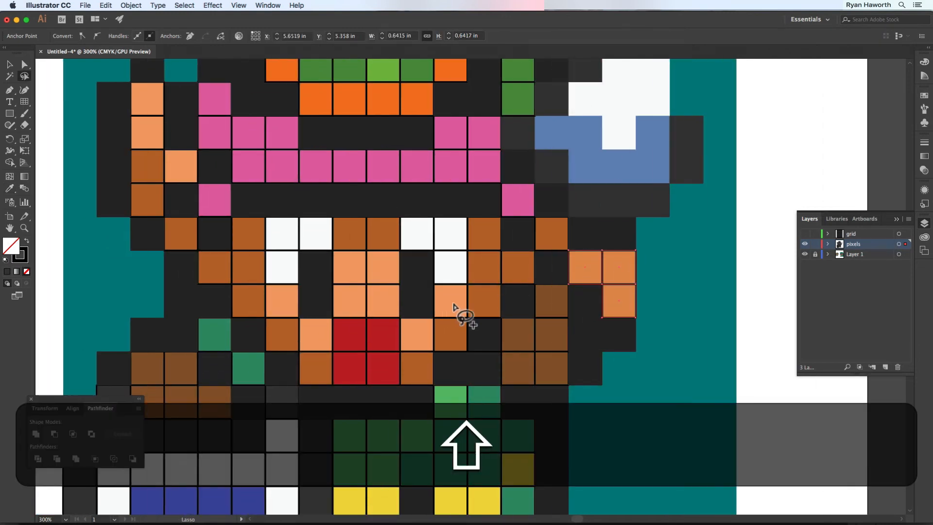
key(space)
drag(418, 251, 554, 312)
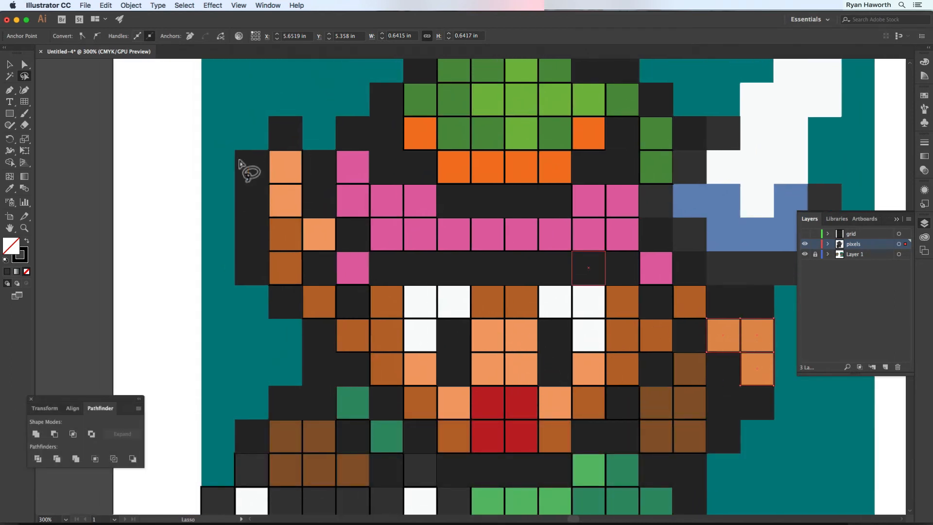
shift+super+click(286, 167)
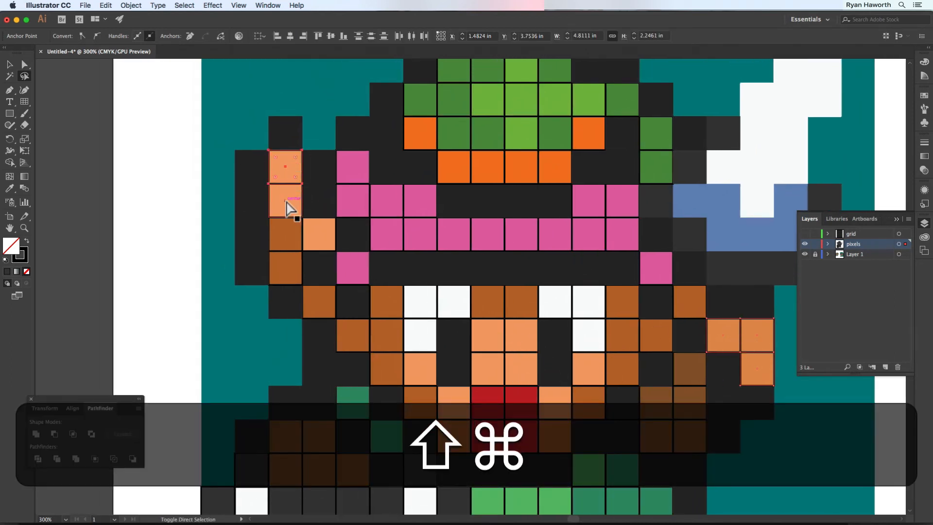
shift+super+click(288, 203)
drag(338, 241, 297, 131)
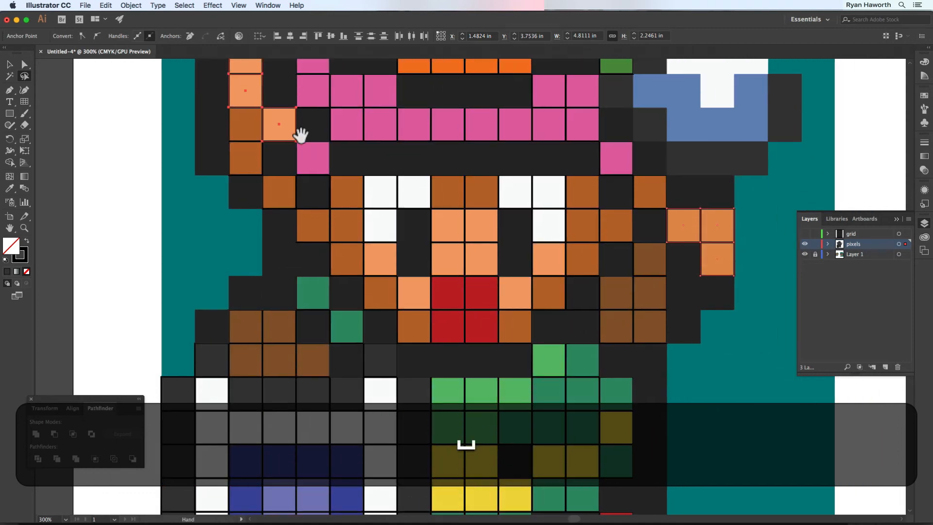
drag(564, 255, 503, 284)
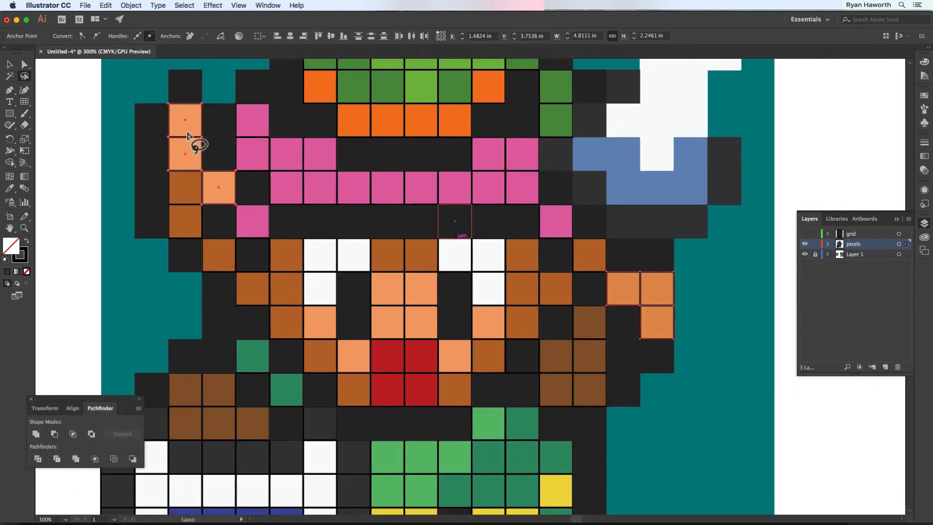
- Fill the selected squares of both hands with the sword hand's sampled orange, undoing any wrong color pick
key(i)
click(645, 305)
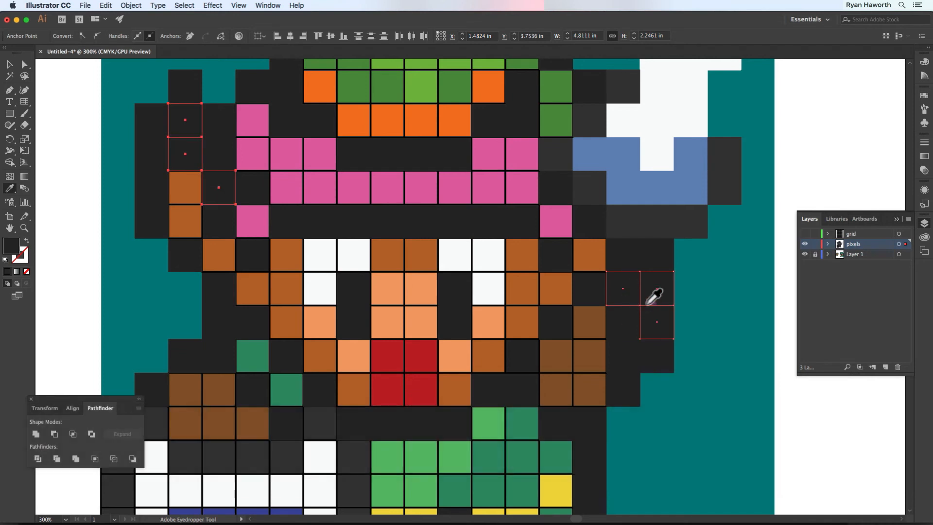
key(super+z)
click(628, 281)
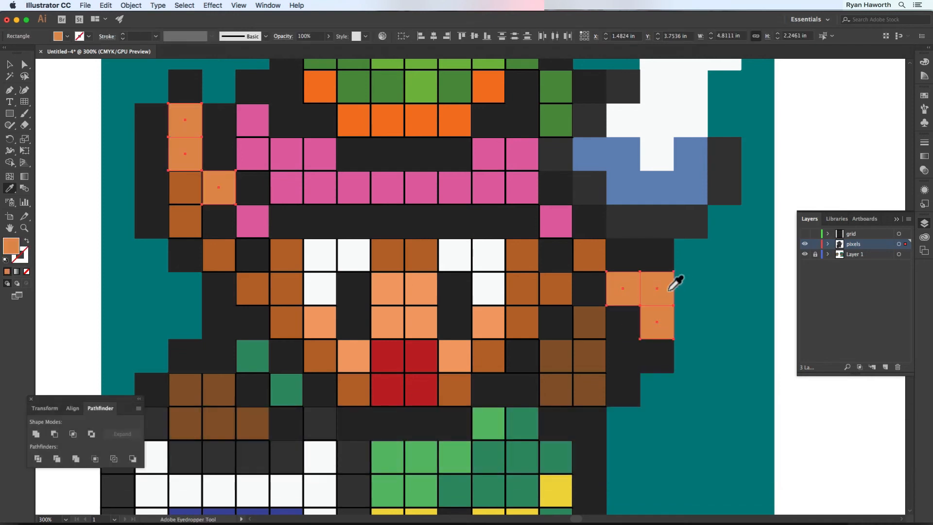
- Select the light skin squares of the nose and cheeks, fill them with their sampled light orange, and deselect them
key(a)
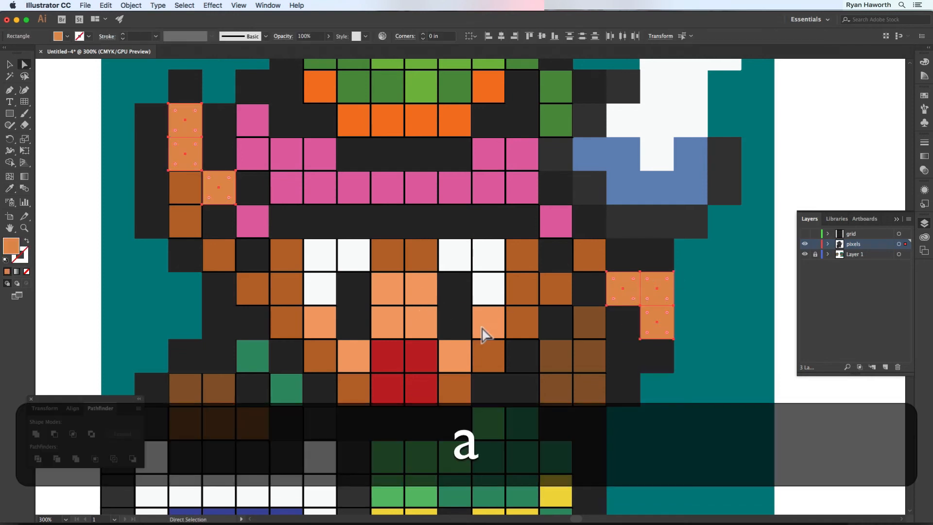
click(497, 324)
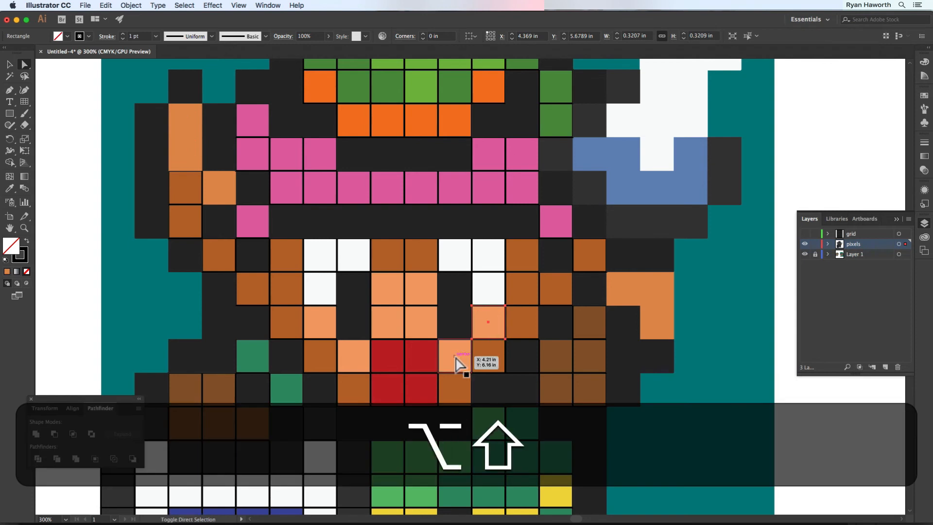
shift+click(458, 362)
shift+click(433, 332)
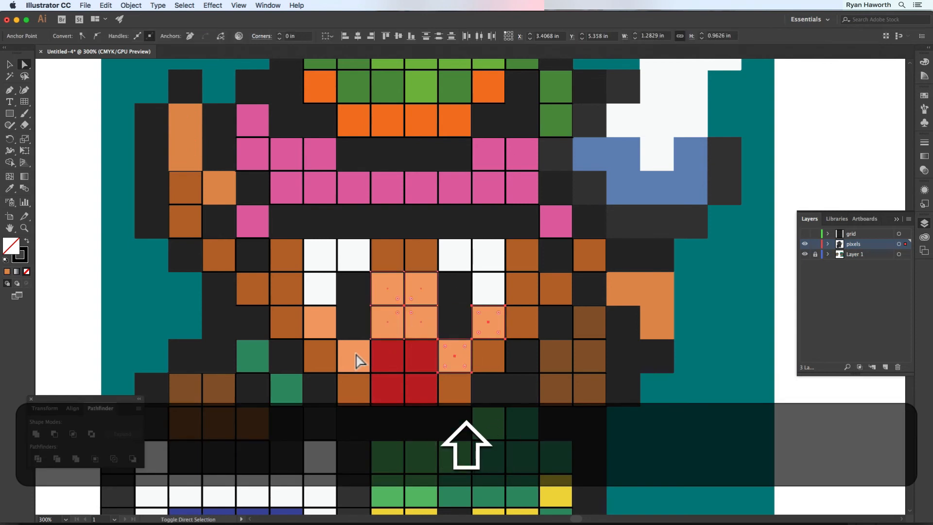
shift+click(354, 356)
shift+click(321, 328)
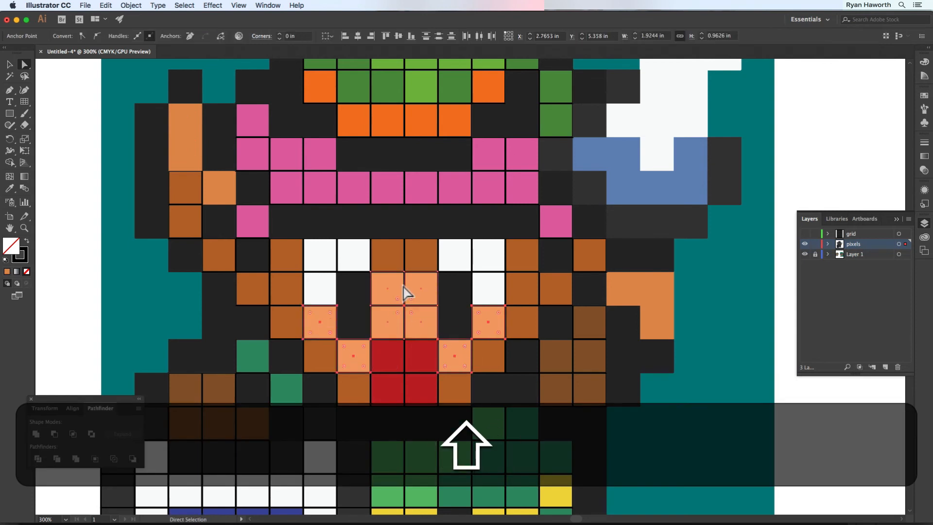
key(i)
click(396, 280)
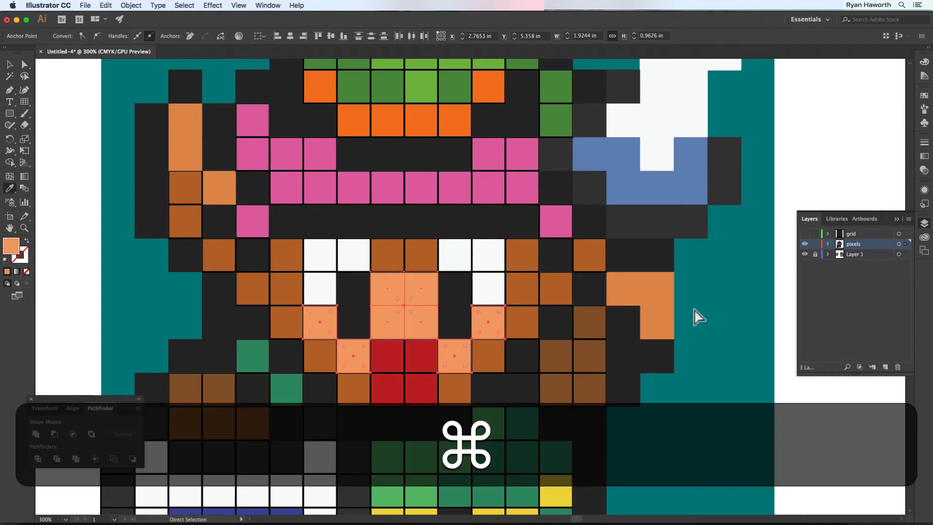
super+click(694, 311)
- Select all the brown skin-shadow squares across the face, ears and raised arm
super+click(590, 256)
shift+super+click(555, 288)
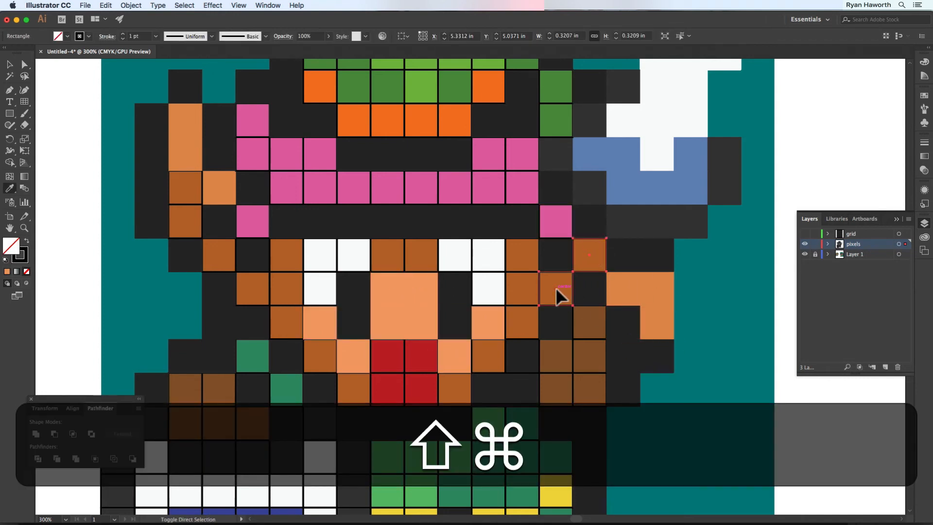
shift+super+click(525, 326)
shift+super+click(488, 362)
shift+super+click(391, 254)
shift+super+click(421, 261)
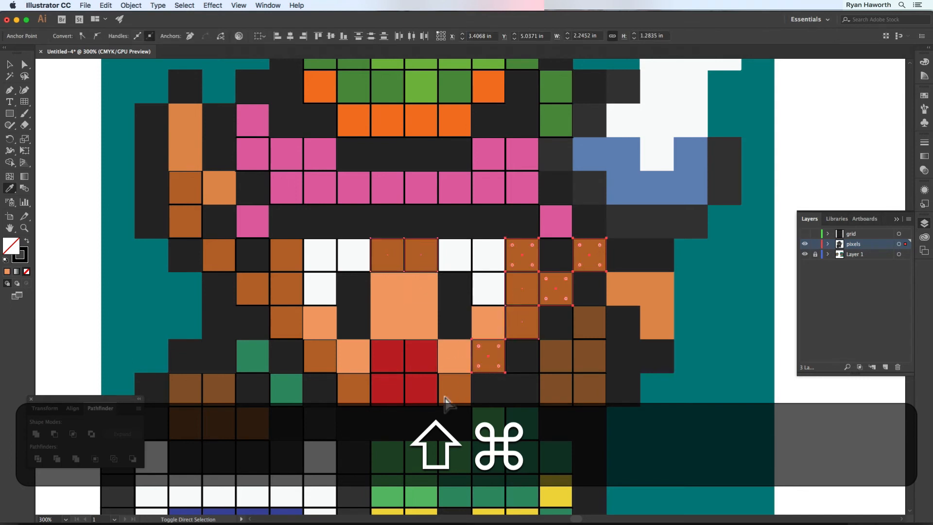
shift+super+click(455, 393)
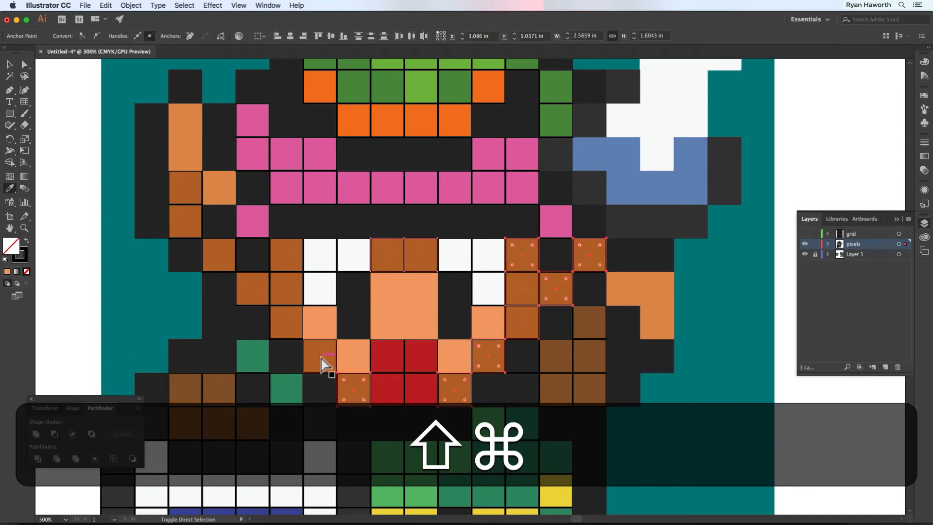
shift+super+click(277, 252)
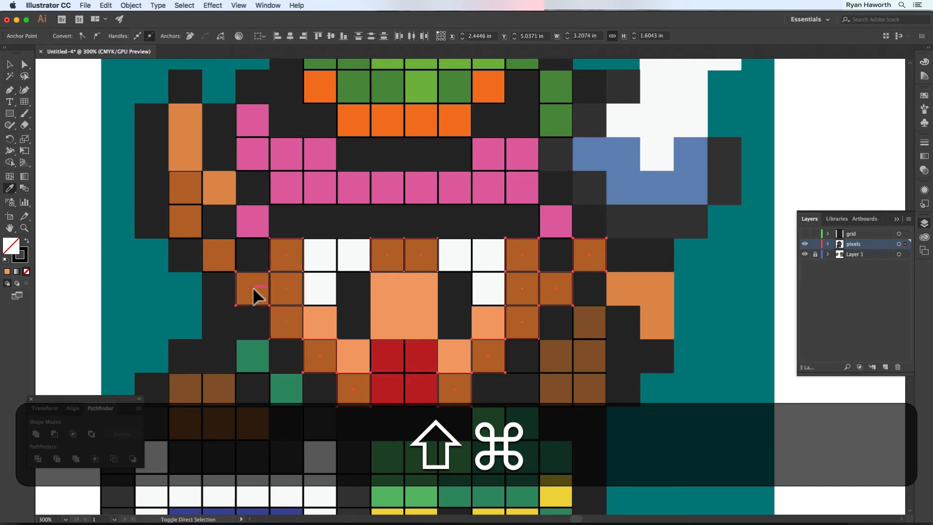
shift+super+click(253, 287)
shift+super+click(189, 184)
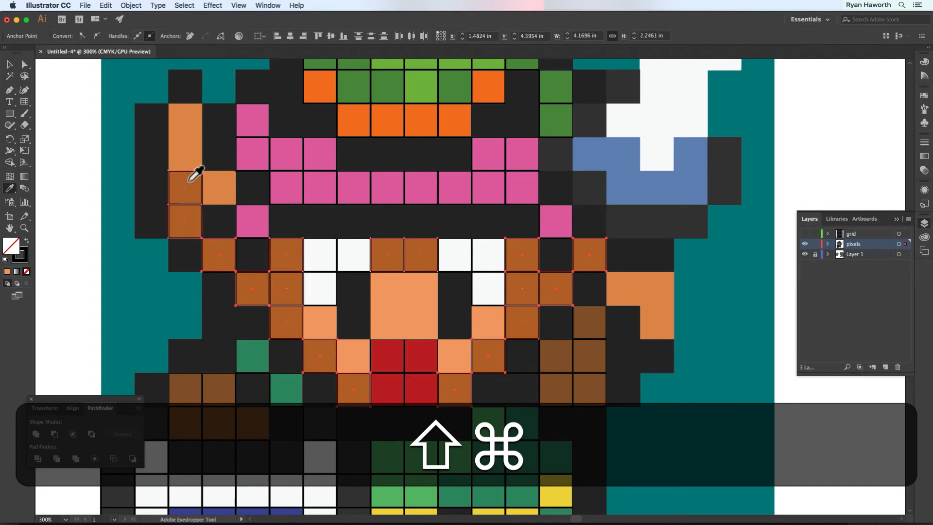
- Fill the selected skin-shadow squares with the brown sampled from the raised arm, undoing wrong color picks
click(191, 187)
key(super+z)
click(190, 189)
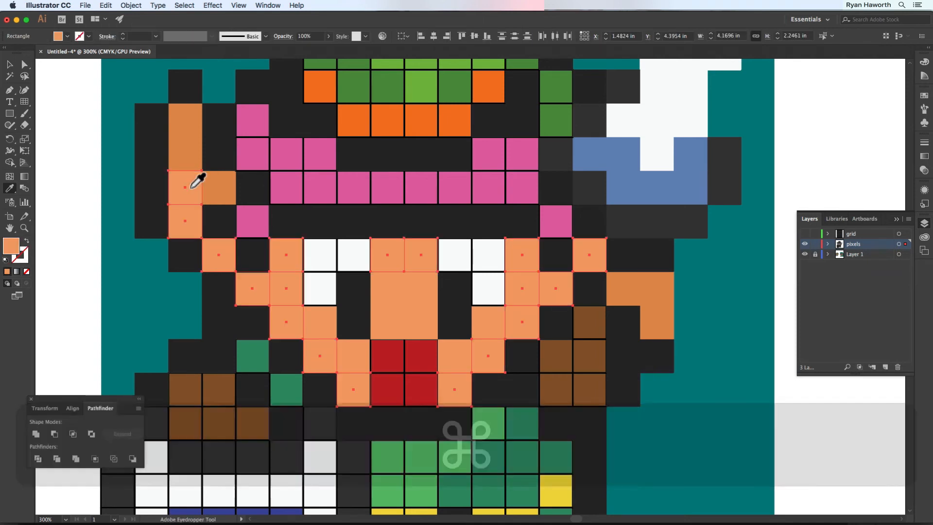
key(super+z)
click(189, 196)
scroll(189, 197, left, 1)
key(super+z)
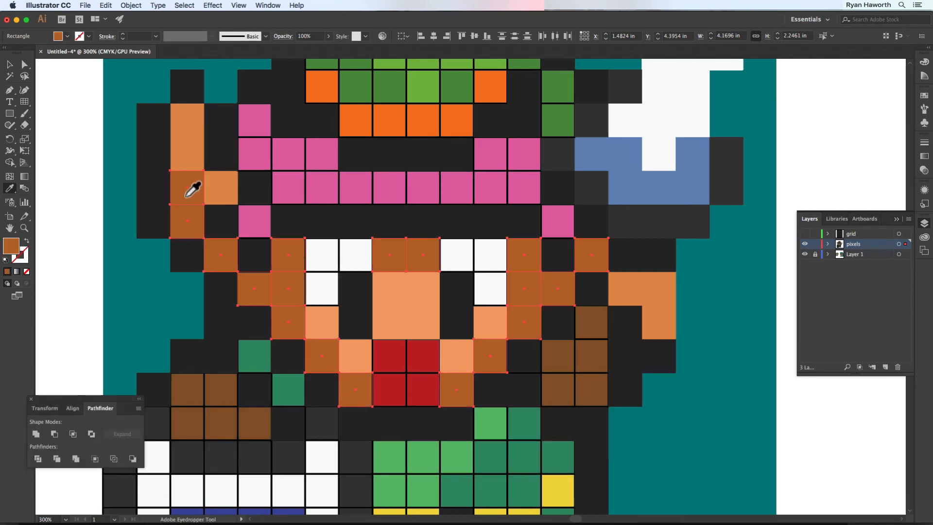
- Hide Layer 1 briefly to check the filled squares on their own, and show it again
key(space)
drag(377, 358, 508, 267)
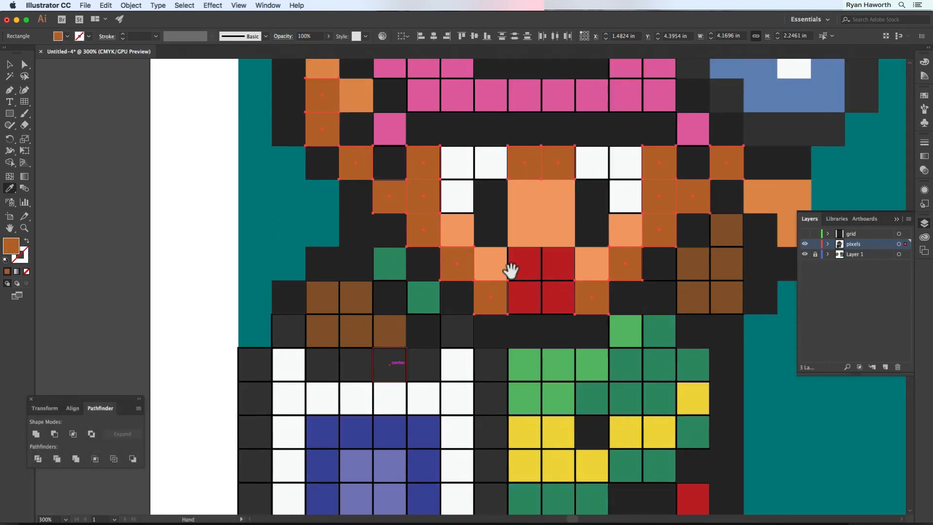
click(804, 254)
key(space)
drag(541, 300, 422, 209)
click(805, 254)
- Select the four red mouth squares and fill them with their sampled red, undoing accidental changes and wrong color picks
key(space)
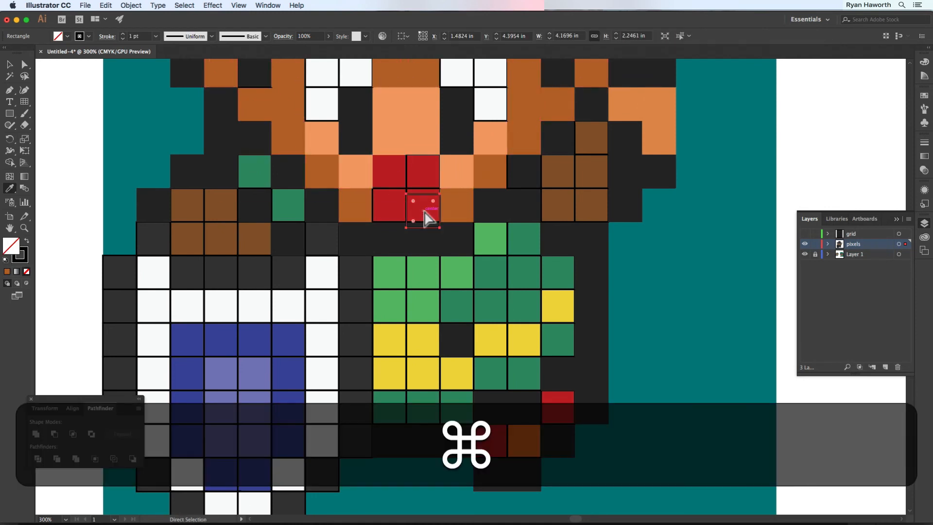
key(super+z)
super+click(84, 159)
drag(380, 175, 427, 209)
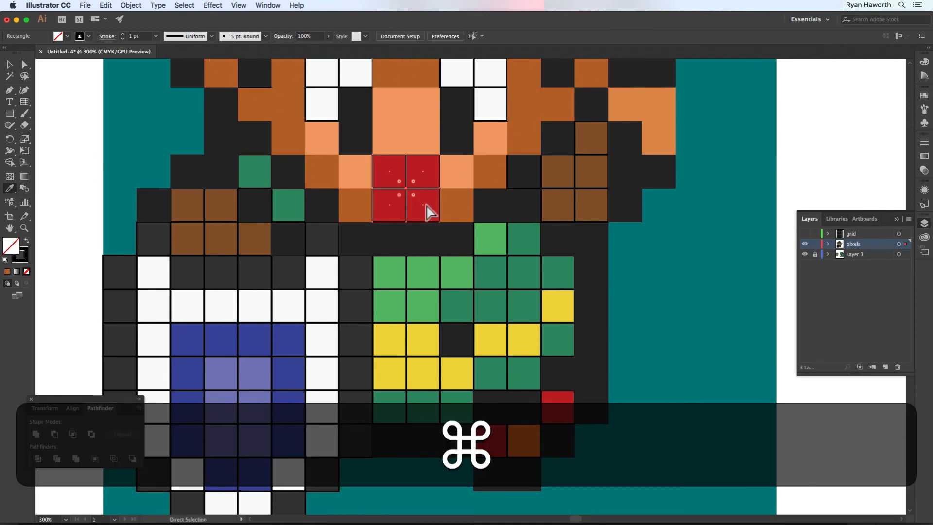
click(427, 204)
key(super+z)
key(super+shift+z)
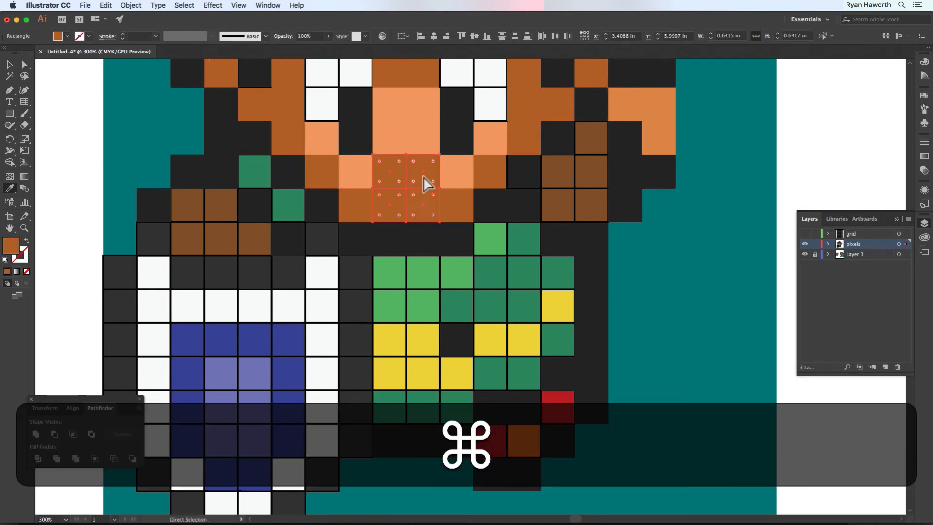
key(super+z)
scroll(594, 403, up, 5)
scroll(593, 402, left, 1)
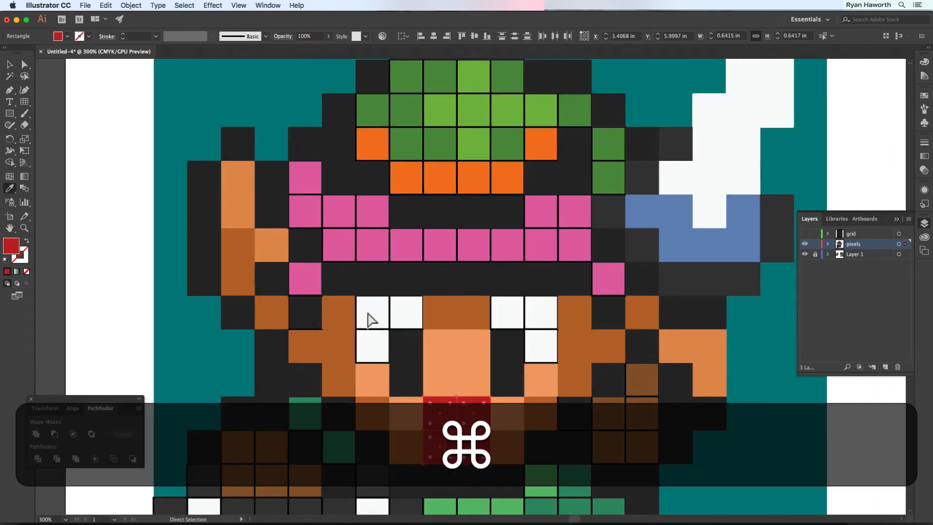
- Select the six white eye squares and fill them with the white sampled from the sprite
super+click(372, 319)
shift+super+click(401, 319)
shift+super+click(375, 350)
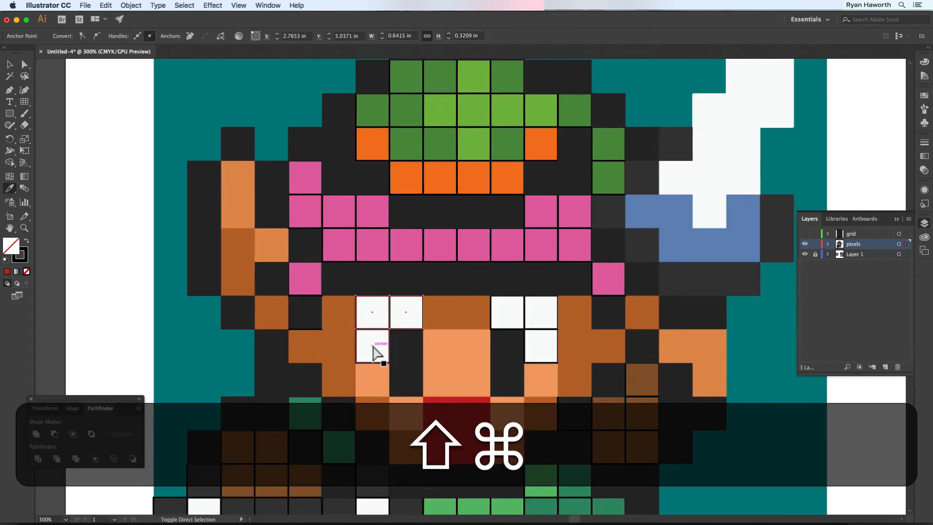
shift+super+click(508, 313)
shift+super+click(542, 315)
shift+super+click(540, 347)
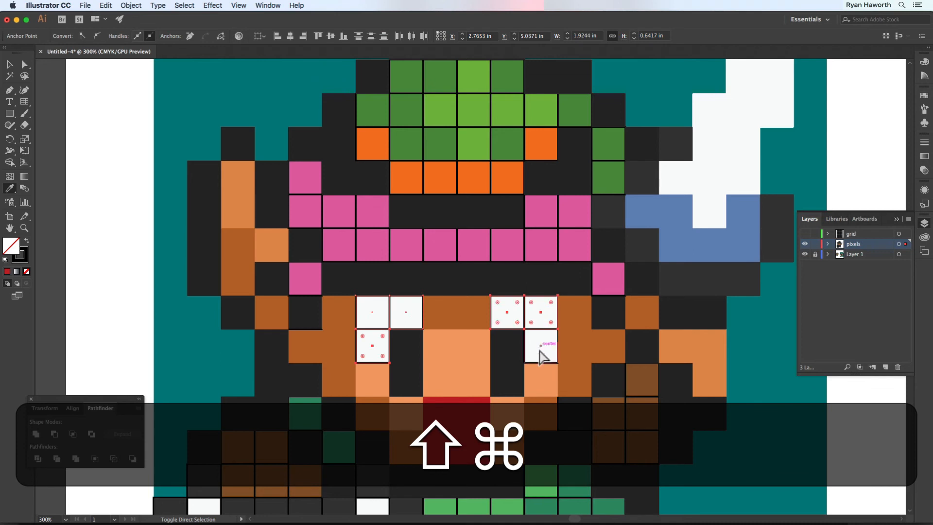
- Select all the pink squares across the hat band and side hair and fill them with their sampled pink
scroll(521, 302, up, 5)
scroll(520, 301, left, 1)
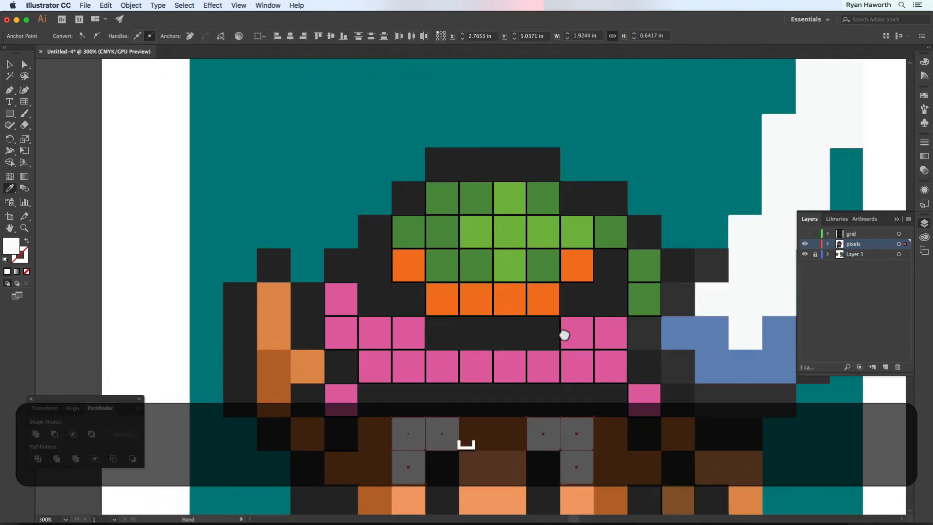
super+click(323, 382)
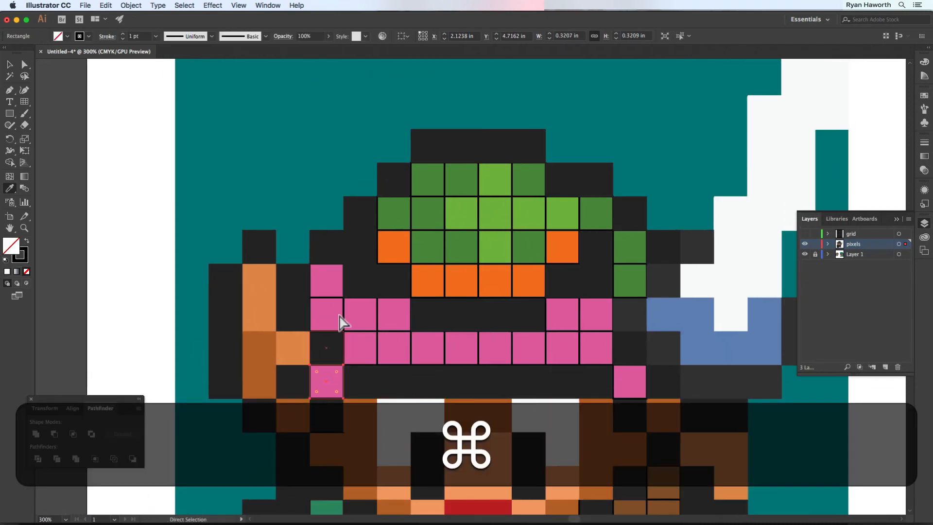
drag(319, 273, 397, 348)
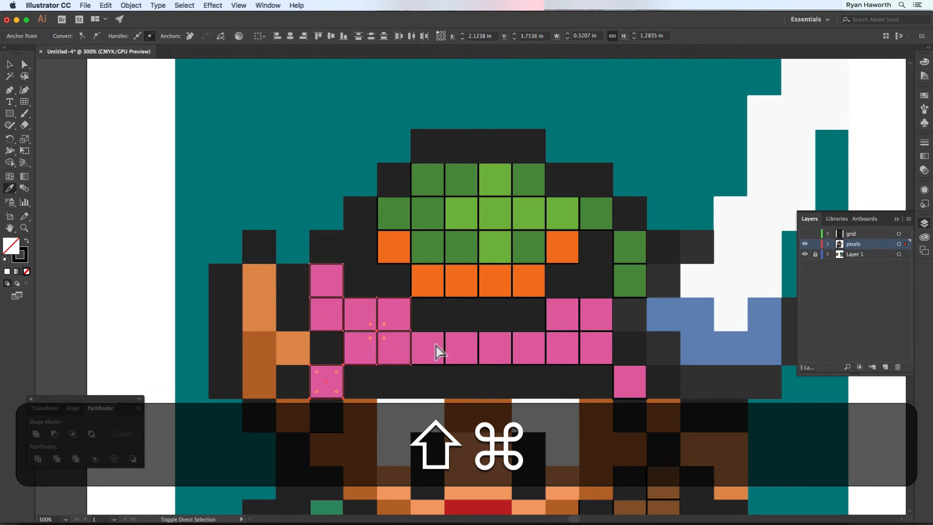
shift+super+click(571, 320)
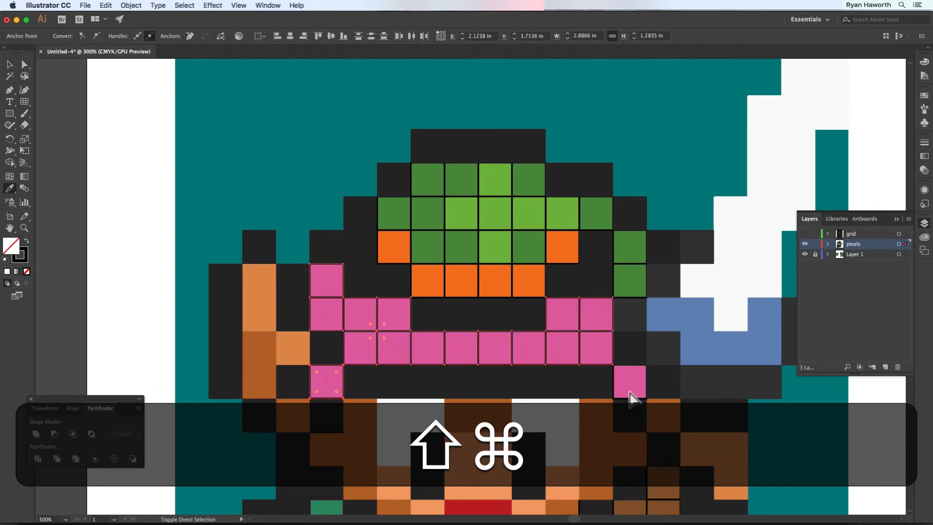
shift+super+click(630, 383)
- Select the six orange hat-trim squares and fill them with their sampled orange
drag(594, 334, 547, 392)
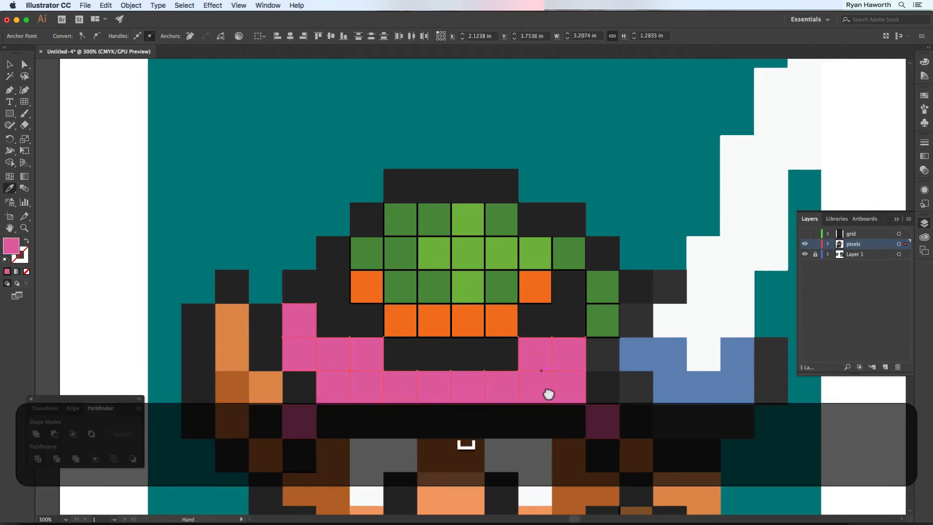
super+click(351, 306)
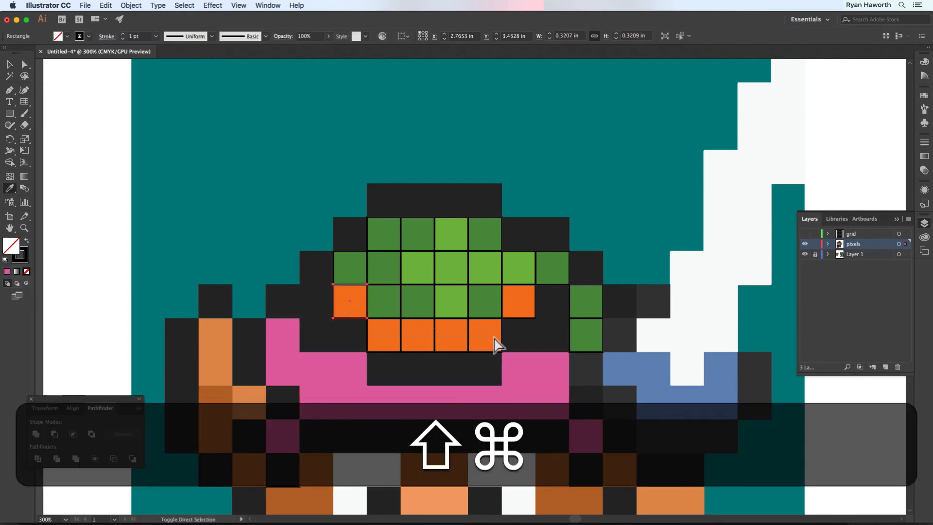
drag(495, 344, 497, 343)
shift+super+click(523, 307)
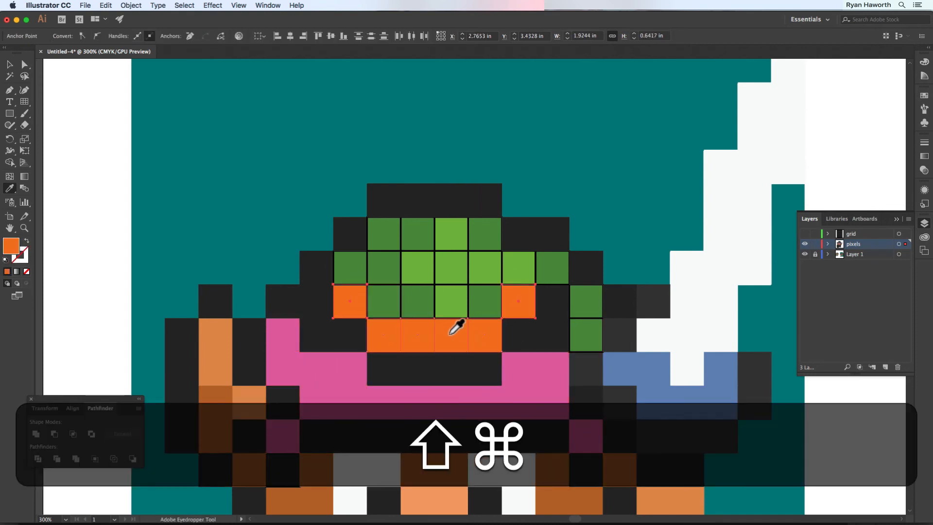
- Select the dark green hat squares, including the two at the hat's tail, and fill them with their sampled dark green
super+click(385, 240)
shift+super+click(417, 235)
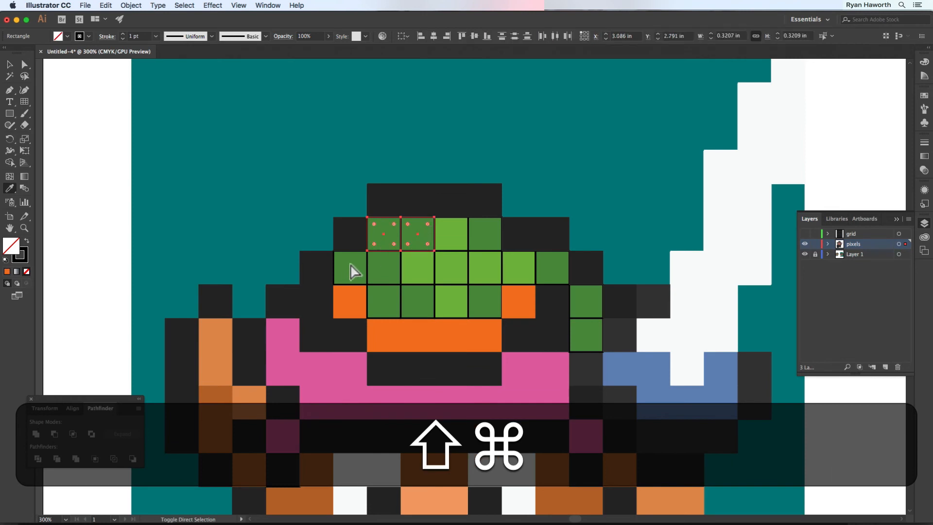
drag(392, 277, 391, 276)
shift+super+click(421, 307)
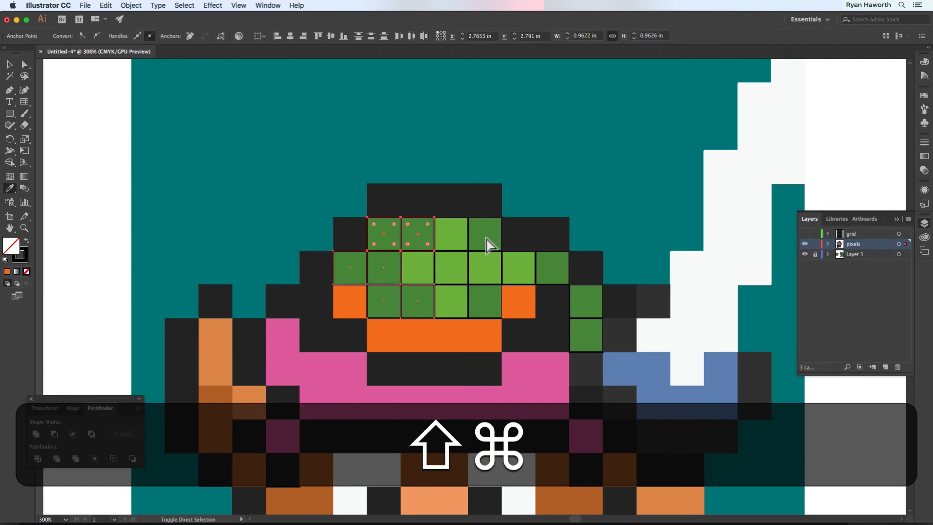
shift+super+click(551, 267)
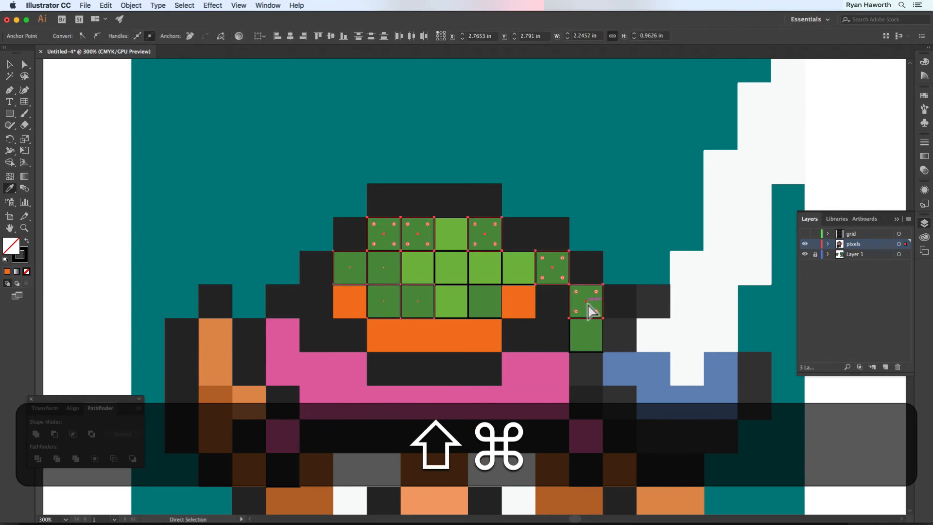
shift+super+click(591, 311)
shift+super+click(589, 343)
shift+super+click(483, 301)
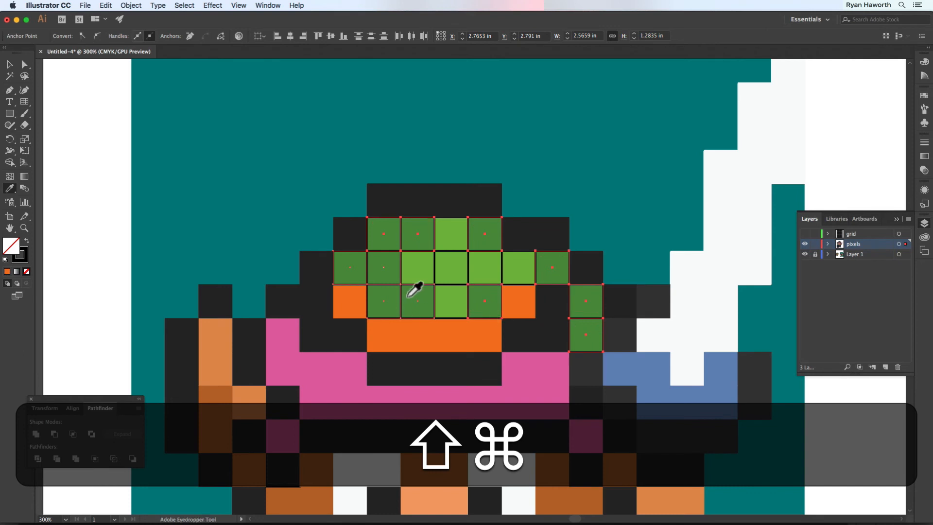
click(405, 297)
- Select the light green hat squares and fill them with their sampled light green, undoing wrong color picks
super+click(452, 236)
drag(417, 264, 524, 274)
shift+super+click(451, 302)
click(451, 274)
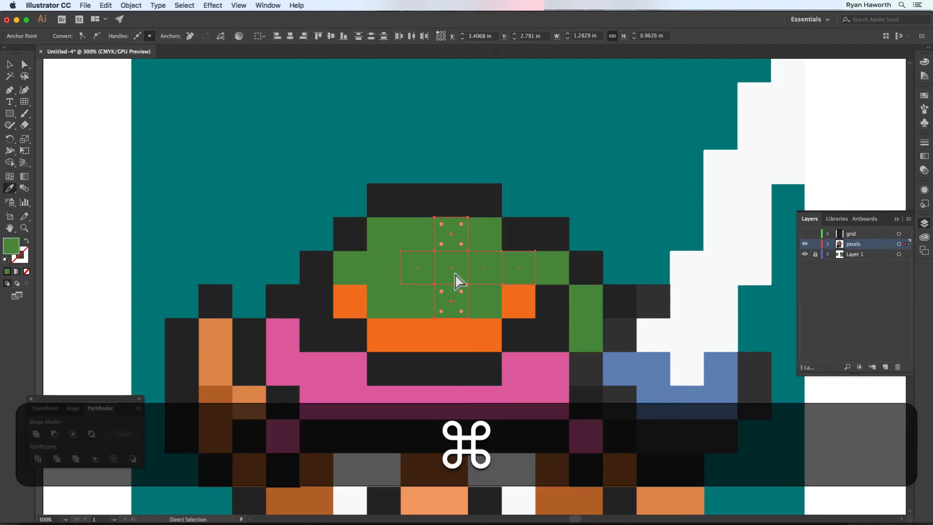
key(super+z)
click(451, 274)
key(super+z)
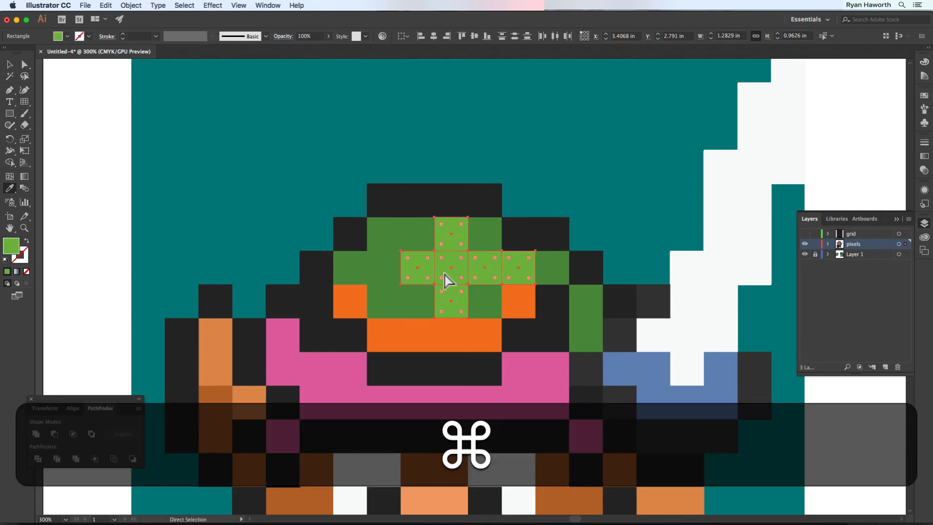
- Hide Layer 1 briefly to check the whole figure for unfilled squares, and show it again
key(super+minus)
drag(541, 382, 552, 219)
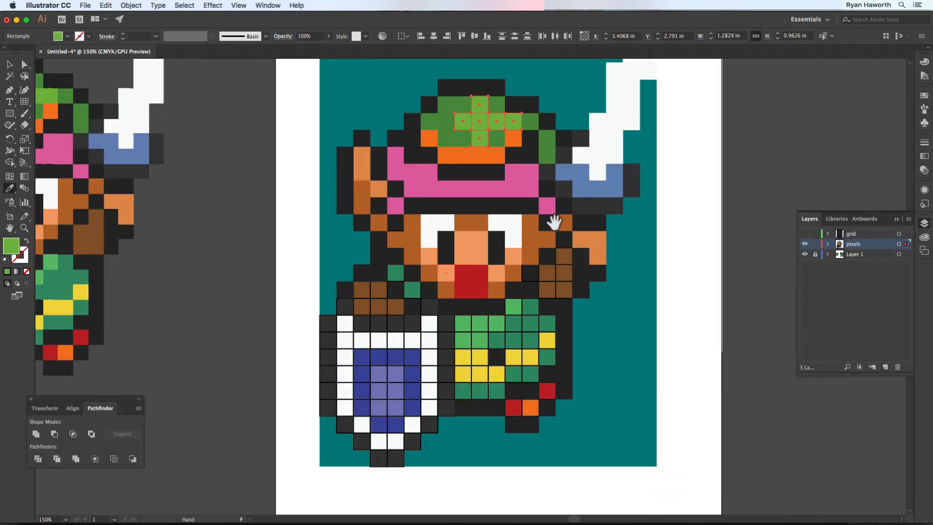
click(805, 254)
click(805, 254)
- Fill the missed square below the hat band's left pink end with the dark outline color, and recheck with Layer 1 hidden
super+click(395, 222)
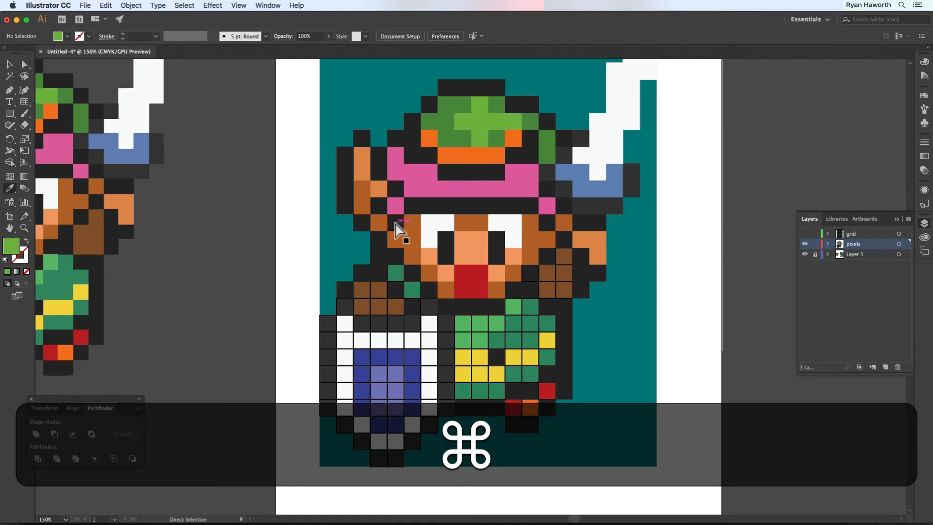
click(424, 202)
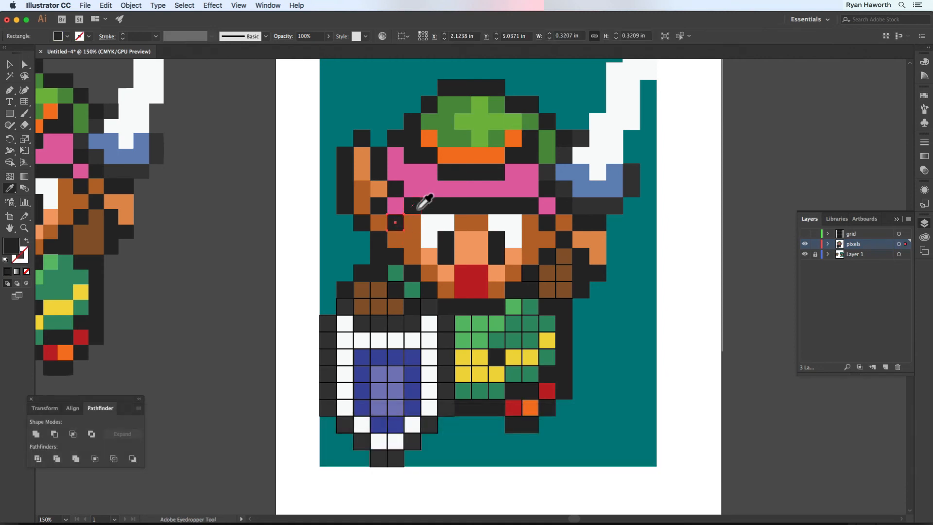
click(804, 254)
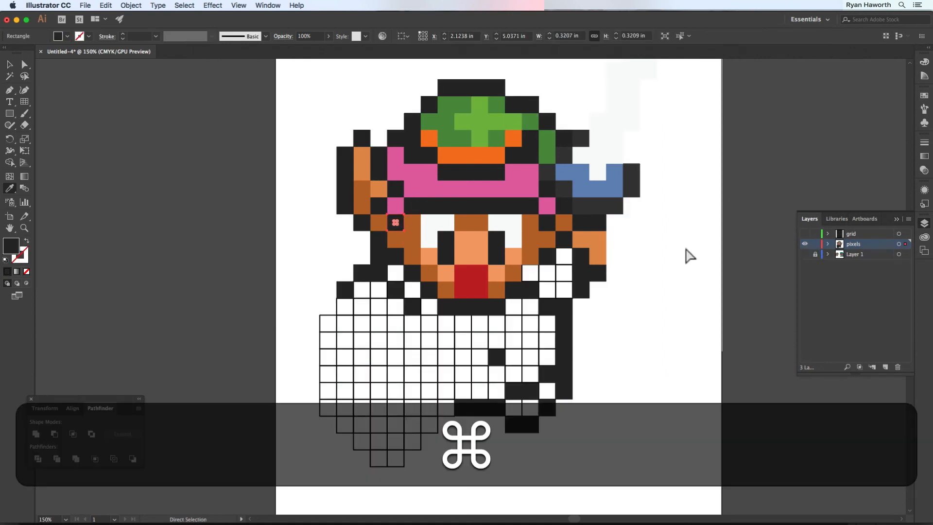
super+click(683, 244)
click(805, 254)
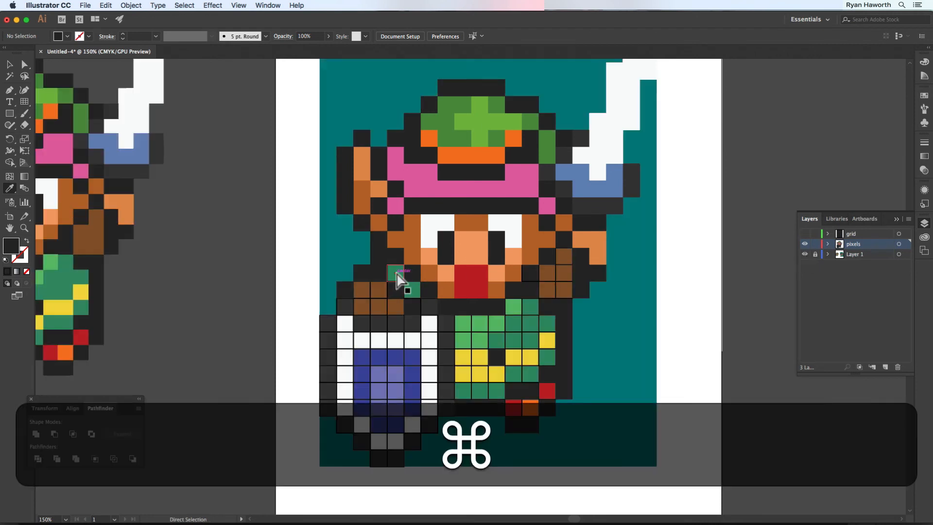
- Select all the darker green tunic squares across the sleeve, chest, waist and lower hem
super+click(396, 272)
shift+super+click(412, 290)
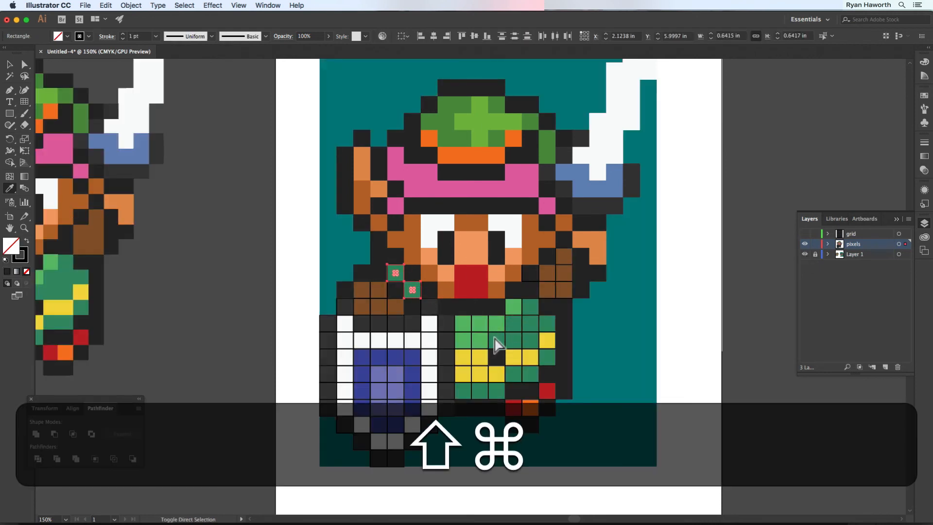
drag(536, 344, 493, 343)
drag(551, 327, 510, 323)
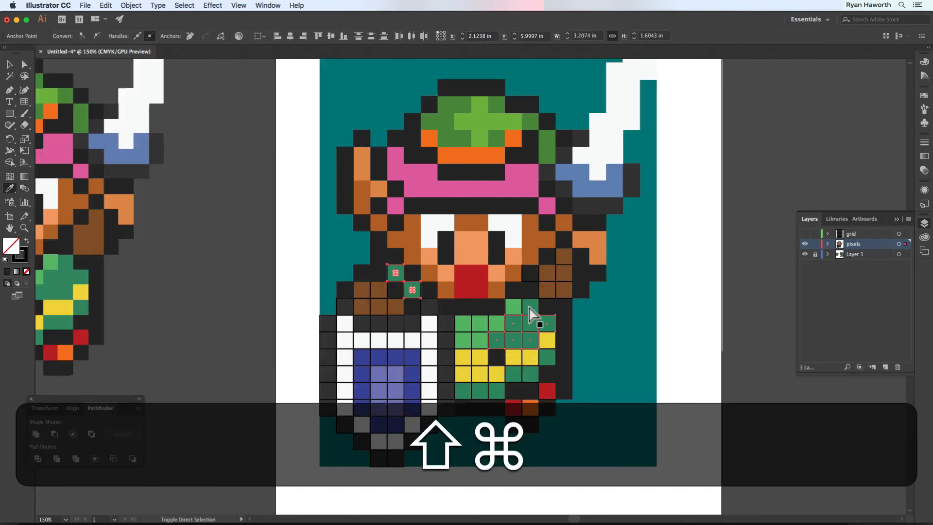
shift+super+click(530, 308)
shift+super+click(547, 358)
drag(512, 370, 530, 375)
drag(460, 386, 496, 392)
- Fill the selected tunic squares with their sampled darker green, undoing wrong color picks
click(486, 392)
key(super+z)
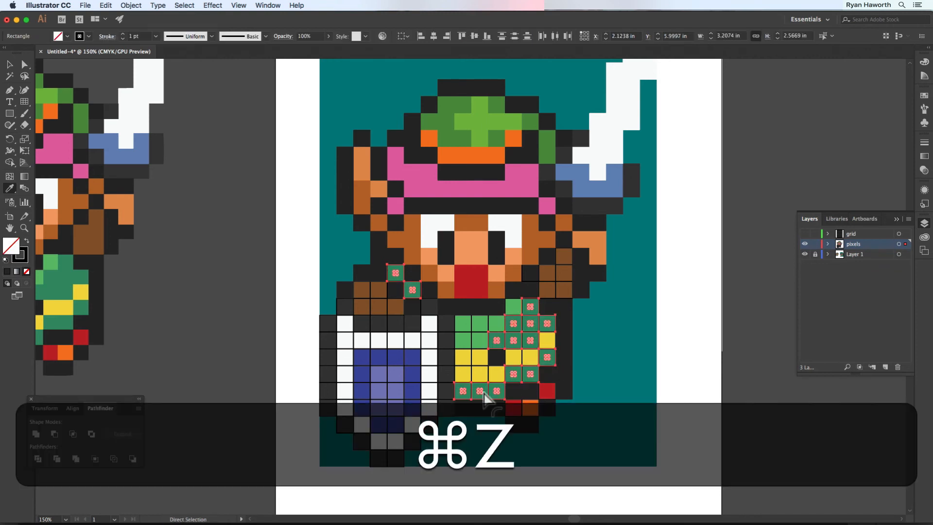
click(484, 392)
key(super+z)
click(519, 329)
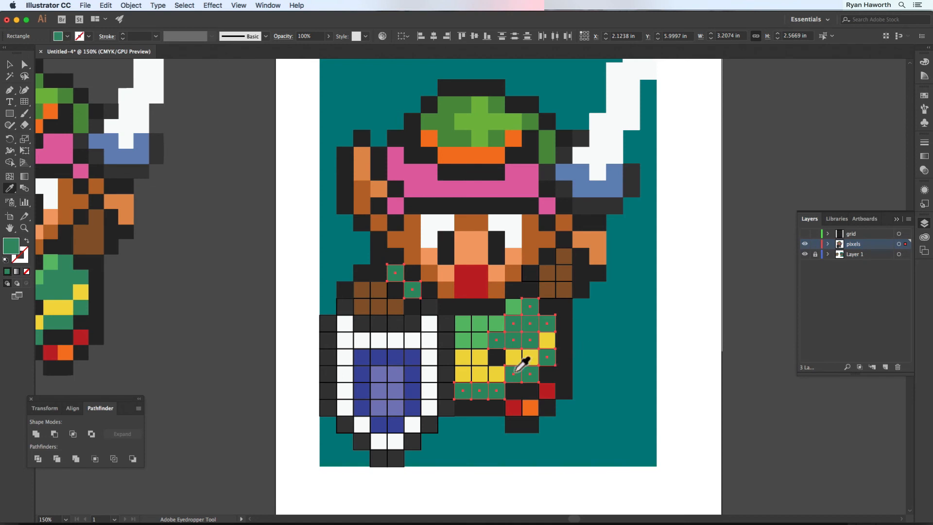
- Select the lighter green squares on the tunic's chest and shoulder and fill them with their sampled light green
super+click(514, 306)
mouse_move(496, 320)
mouse_down()
mouse_move(460, 325)
mouse_move(480, 343)
mouse_up()
click(479, 328)
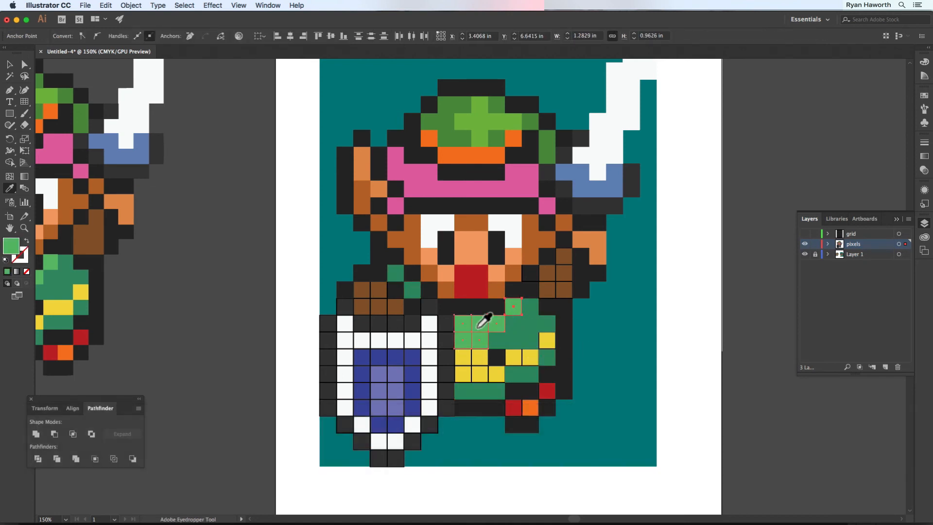
- Select all the yellow belt squares and fill them with the yellow sampled from the belt
super+click(548, 342)
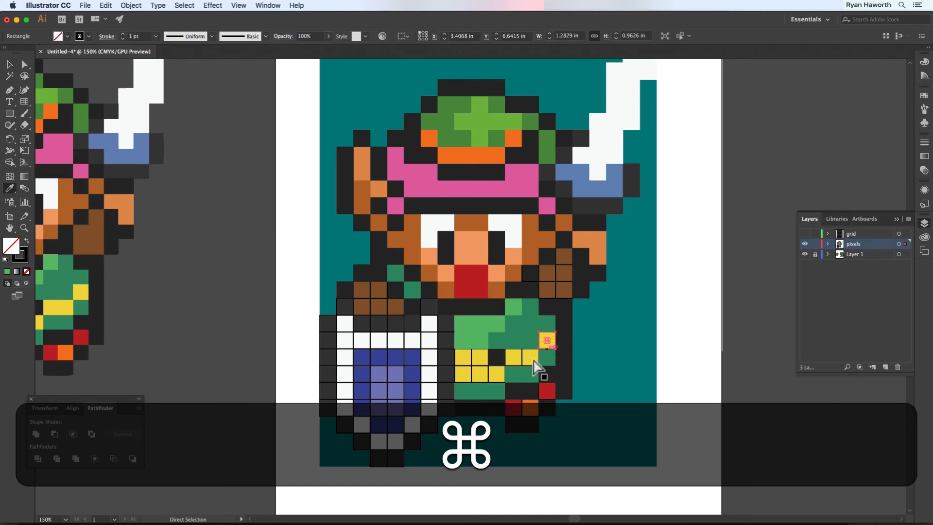
drag(532, 360, 496, 375)
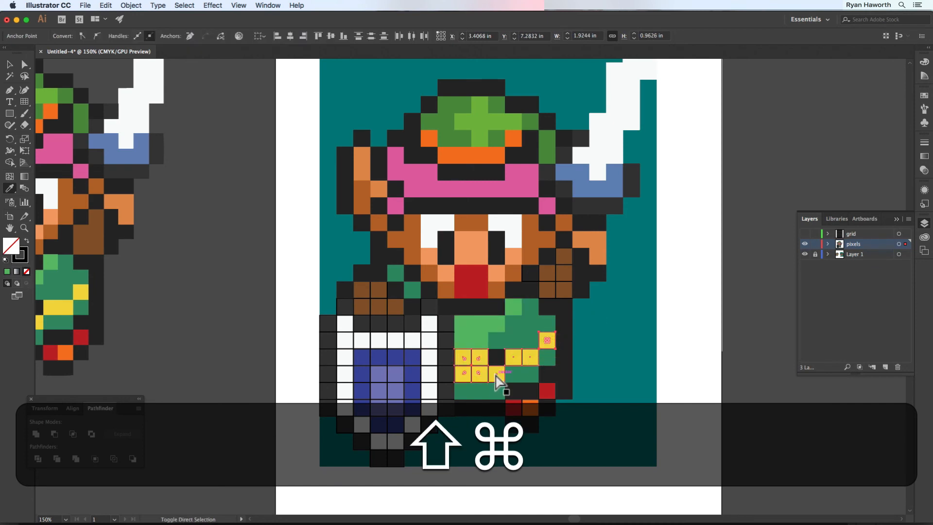
key(i)
click(475, 362)
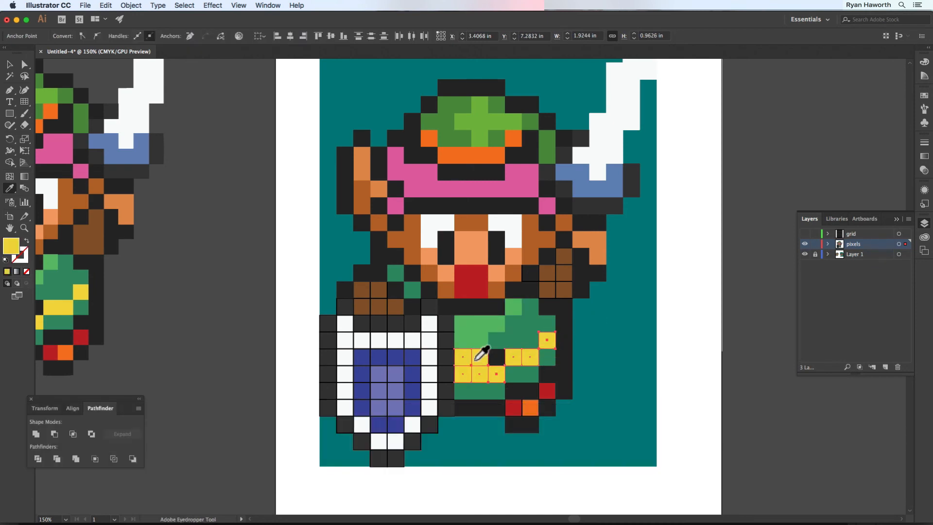
- Fill the missed squares at the belt's center and beside the right-hand glove with the dark outline color
super+click(496, 358)
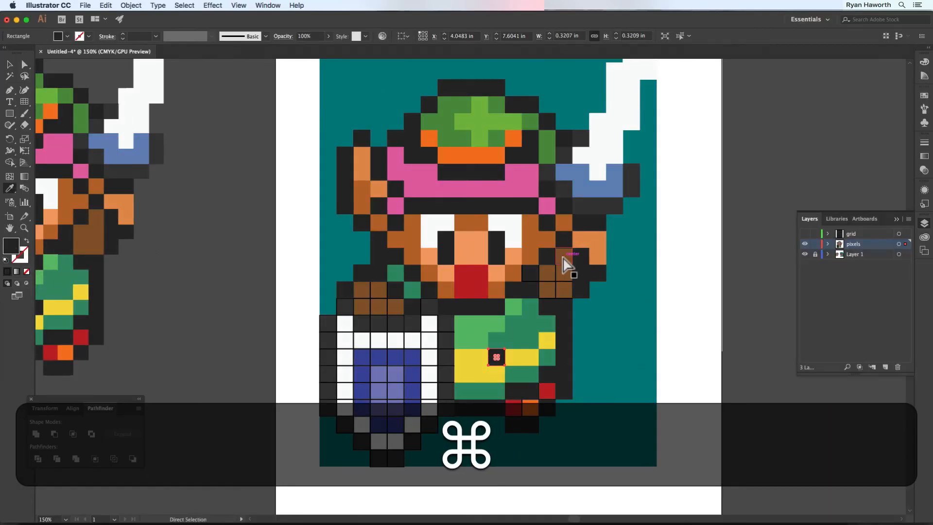
click(530, 274)
- Select the brown squares of both gloves and fill them with the brown sampled from the right-hand glove
super+click(563, 255)
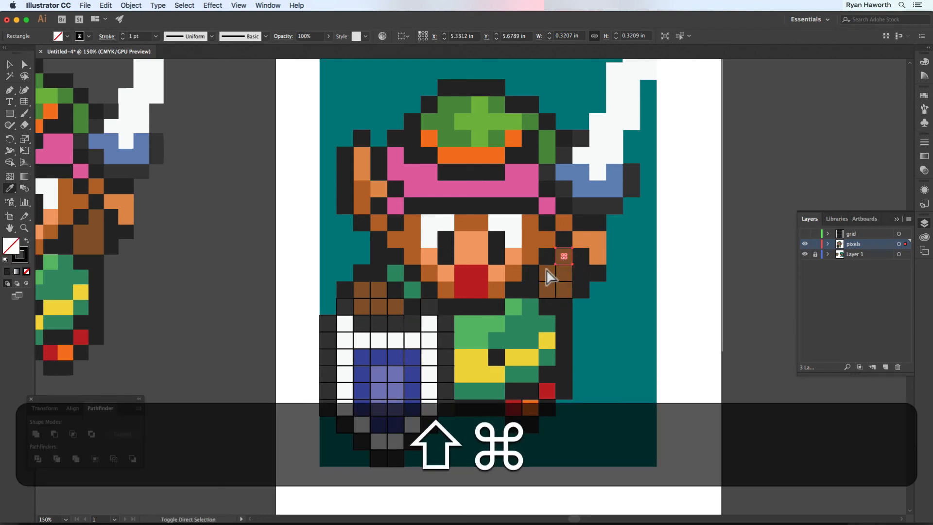
drag(546, 269, 557, 291)
drag(381, 305, 383, 306)
shift+super+click(393, 305)
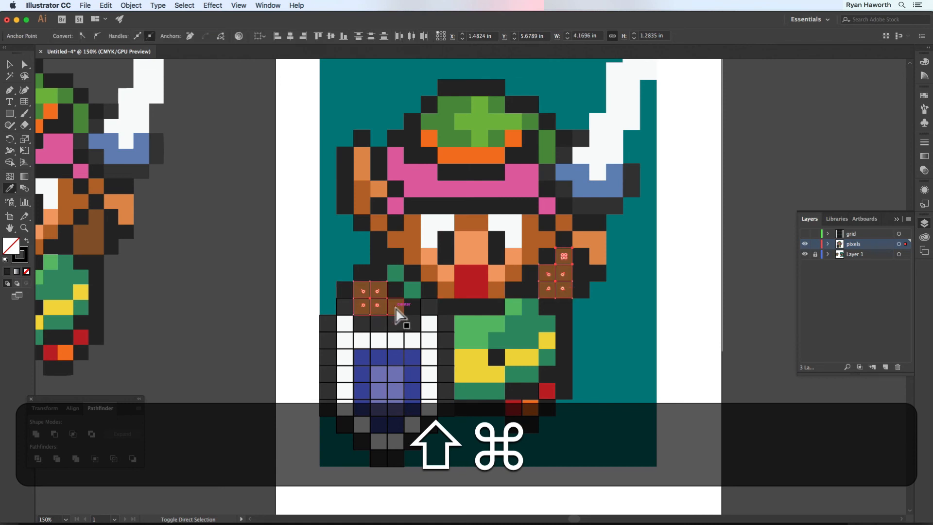
click(560, 276)
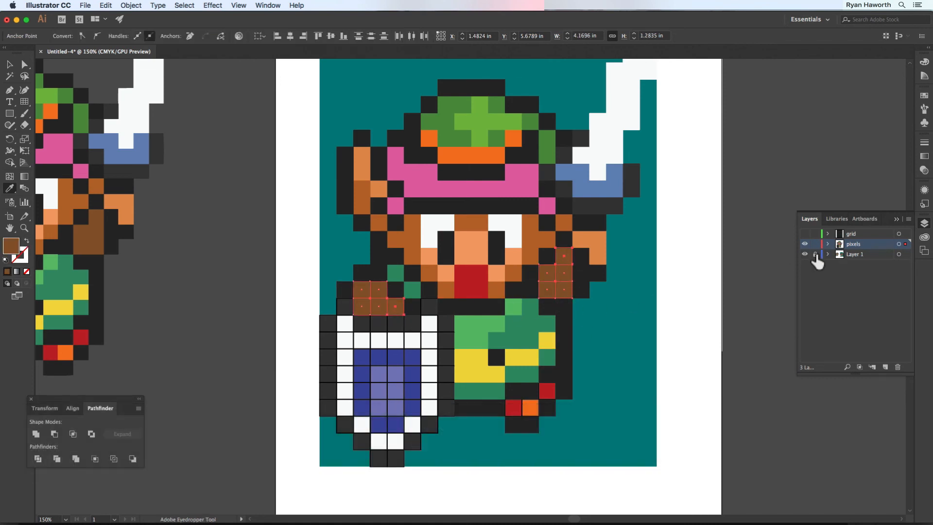
- Toggle Layer 1's visibility to check which squares are still unfilled, leave it shown, and clear the selection
click(805, 255)
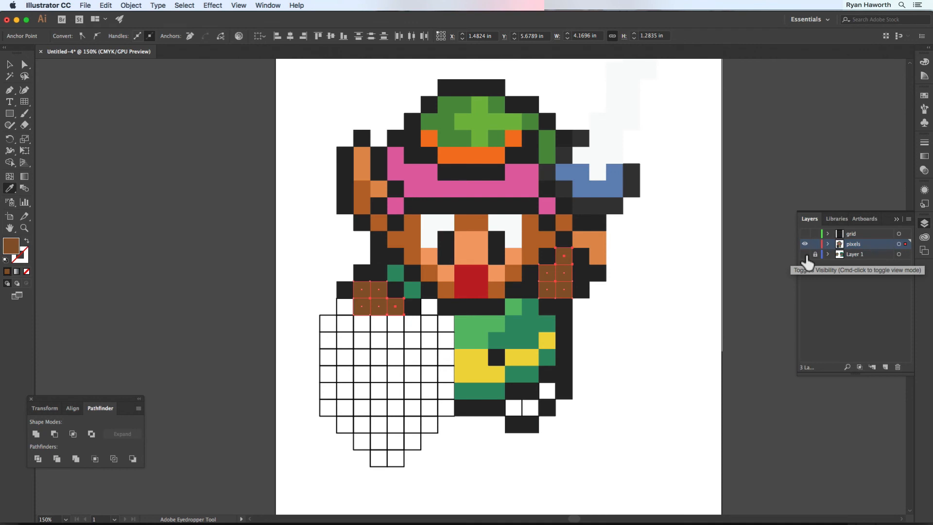
click(805, 255)
click(805, 254)
click(805, 255)
key(super)
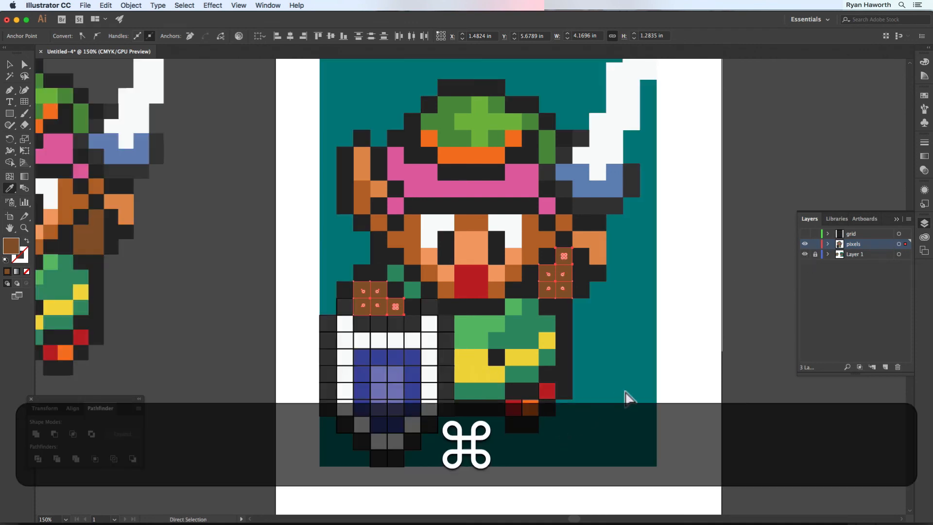
super+click(626, 398)
- Fill the two red squares of the boots with the sampled red and the orange square between them with the sampled orange
super+click(547, 390)
shift+super+click(513, 407)
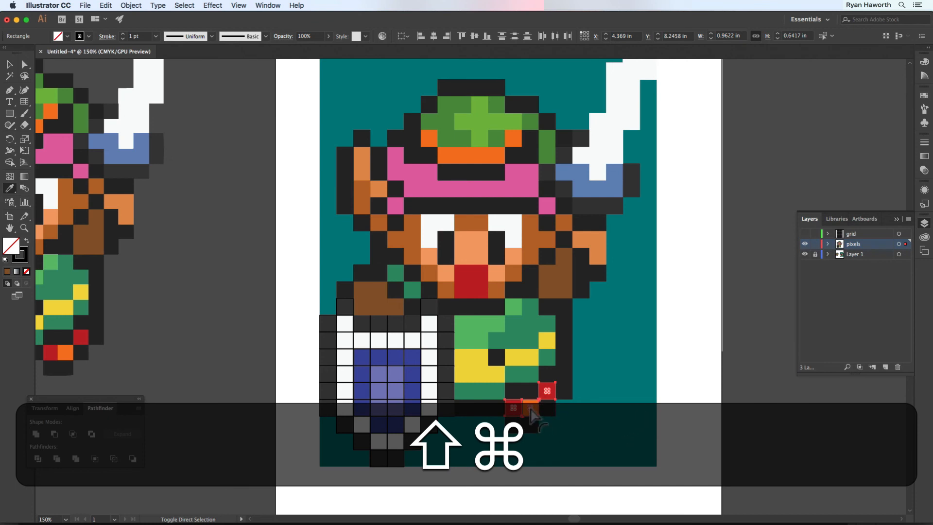
super+click(546, 391)
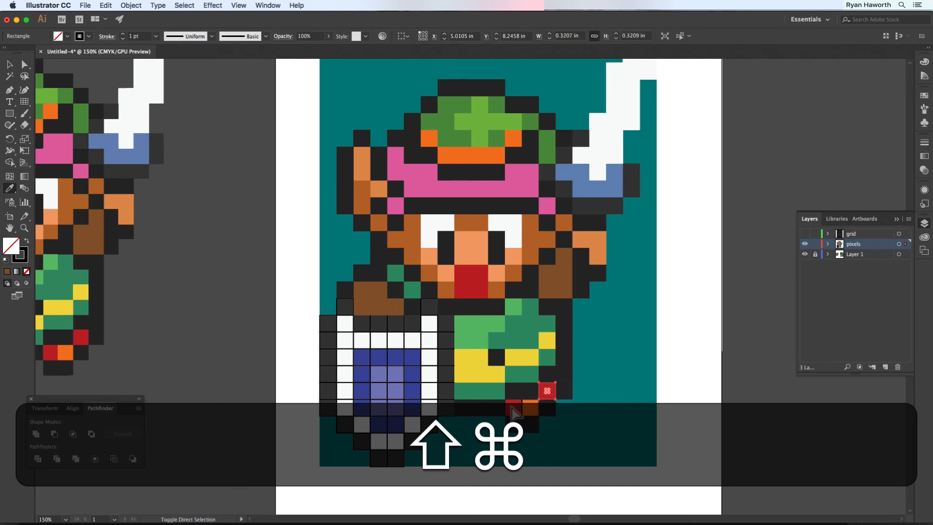
shift+super+click(513, 408)
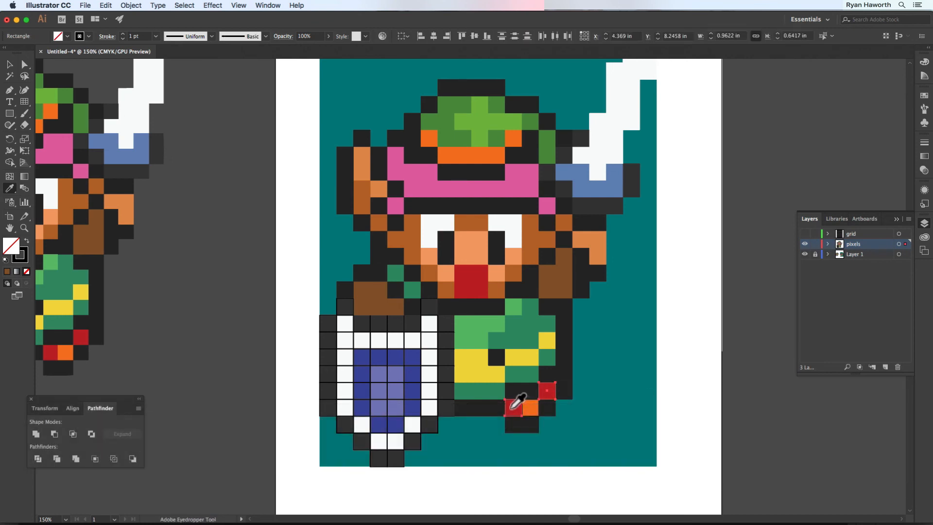
key(super+z)
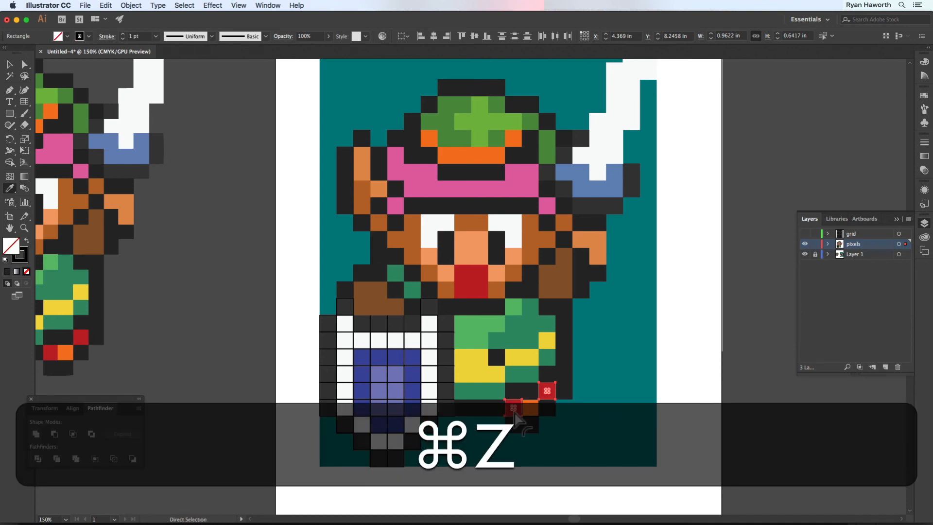
key(super+equal)
key(super+equal)
click(432, 299)
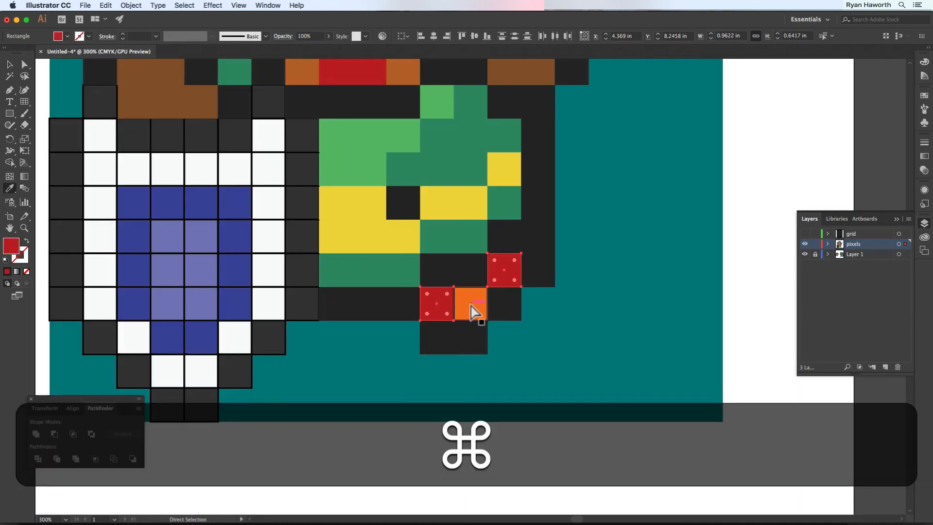
super+click(471, 306)
key(super+minus)
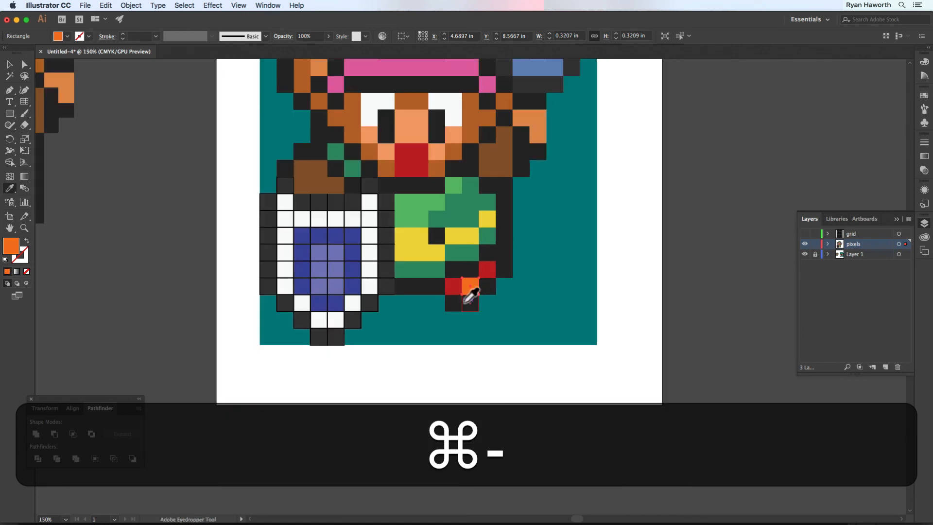
- Select all the dark gray border squares around the shield and fill them with the dark gray sampled from its upper edge
drag(439, 253, 606, 335)
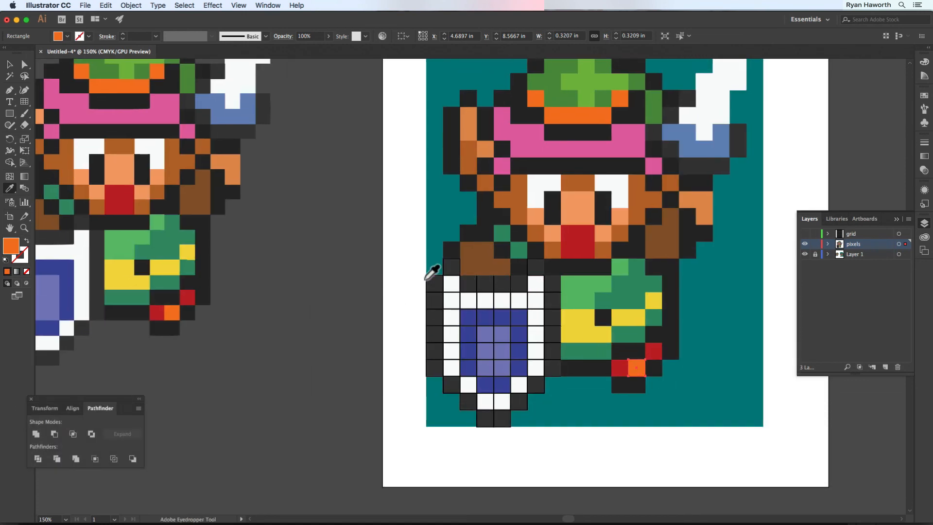
key(q)
mouse_move(414, 295)
mouse_down()
mouse_move(444, 389)
mouse_move(479, 416)
mouse_move(519, 403)
mouse_move(549, 375)
mouse_move(553, 288)
mouse_move(555, 385)
mouse_move(429, 392)
mouse_move(408, 315)
mouse_up()
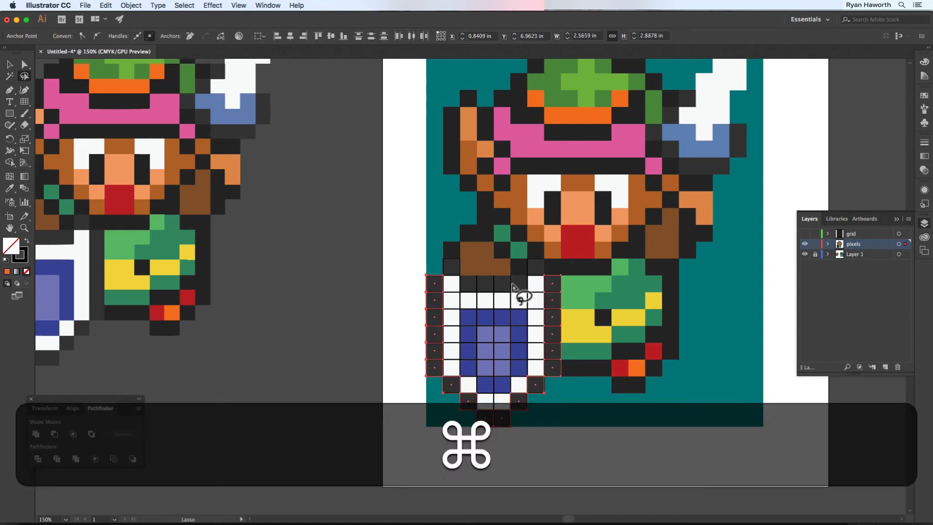
key(i)
shift+super+click(538, 267)
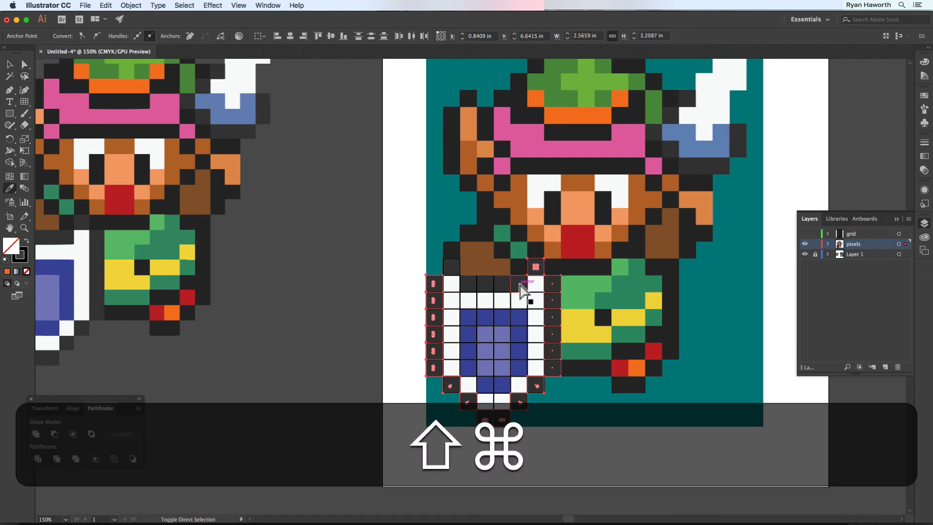
shift+super+click(503, 286)
shift+super+click(485, 285)
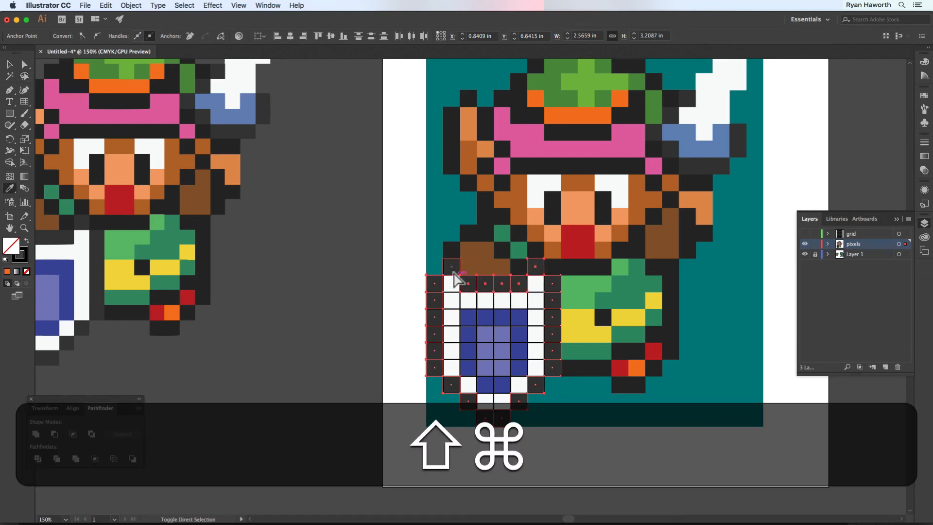
shift+super+click(450, 268)
click(490, 283)
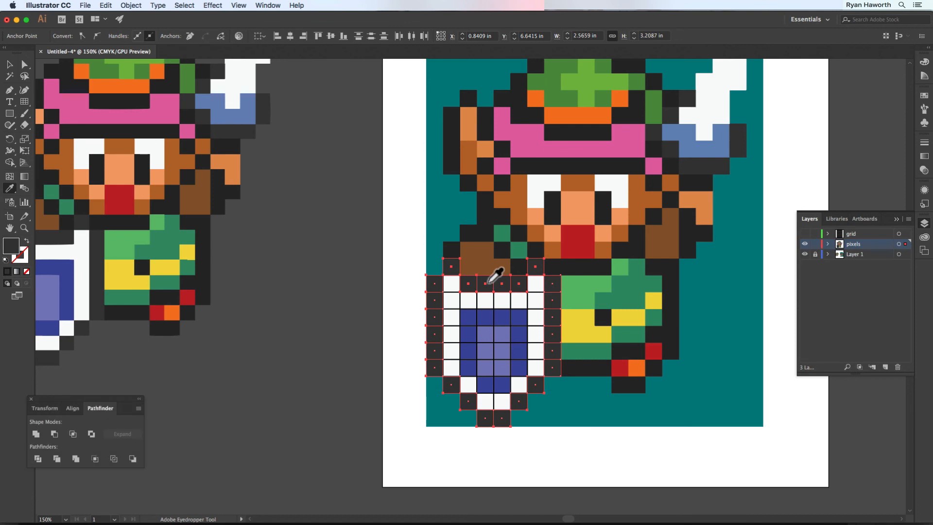
- Select all the white squares of the shield's inner rim and fill them with the white sampled from the shield
key(super)
drag(448, 280, 455, 372)
shift+super+click(469, 386)
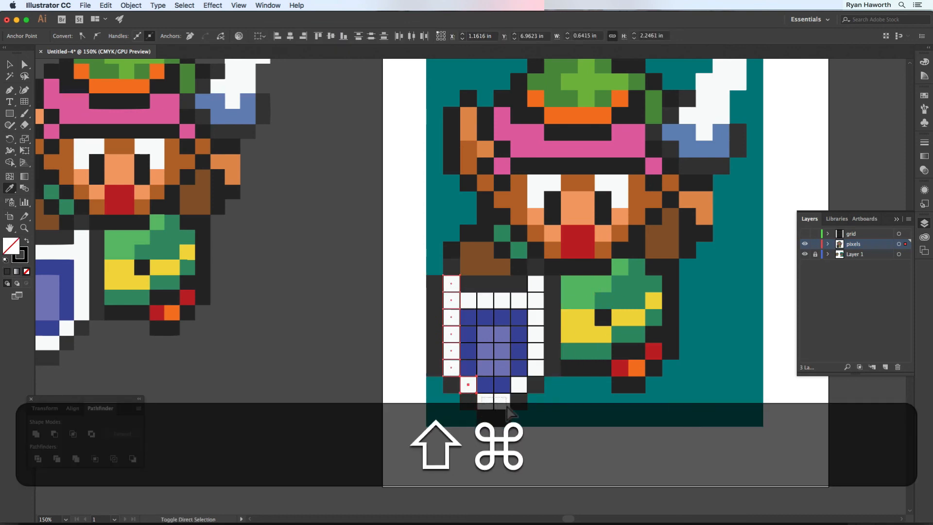
drag(508, 412, 508, 413)
shift+super+click(518, 385)
drag(536, 380, 540, 288)
drag(470, 302, 516, 306)
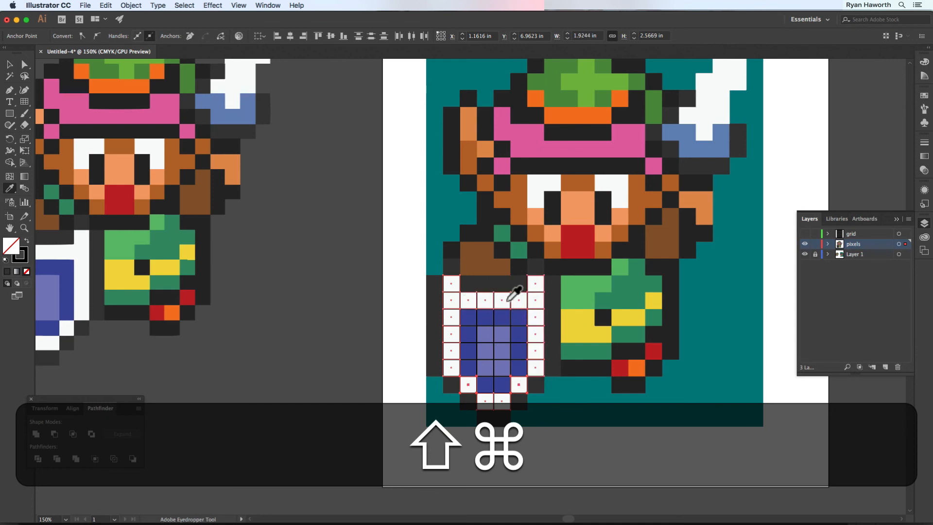
click(508, 299)
key(super+z)
key(shift+super+z)
key(super+z)
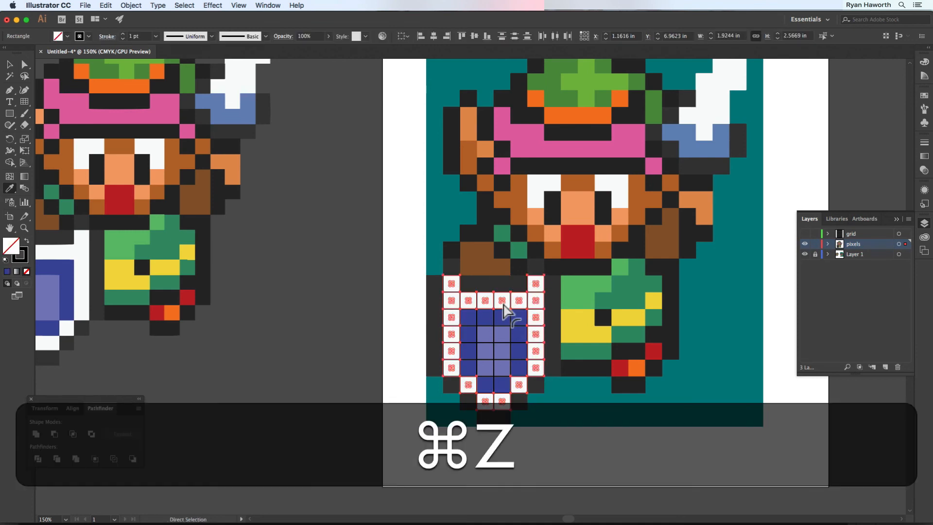
key(super+equal)
key(super+equal)
key(super+equal)
click(581, 254)
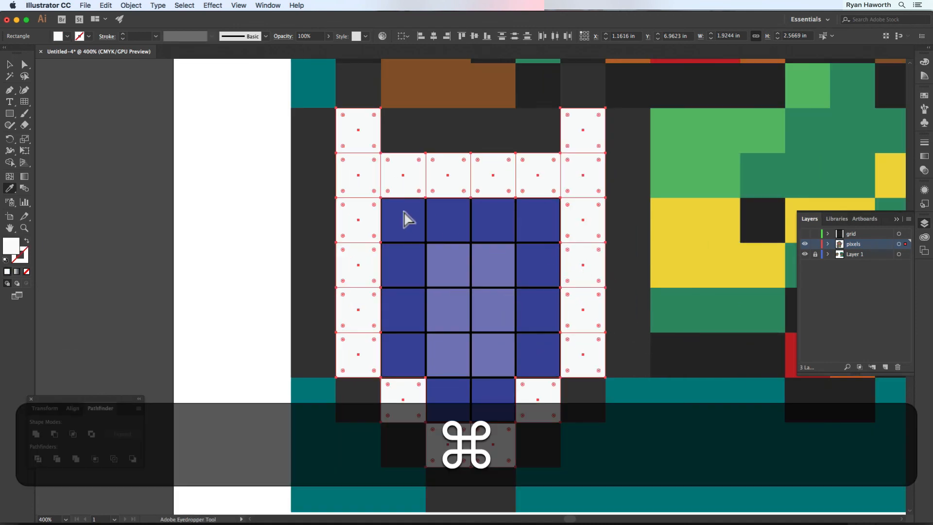
- Select the dark blue squares framing the shield's center and fill them with the sampled dark blue
drag(402, 358, 538, 230)
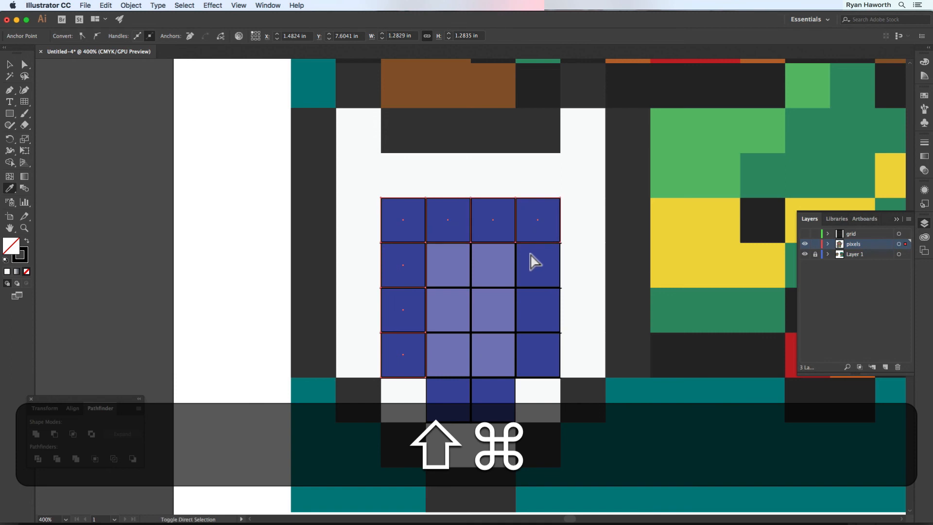
drag(543, 363, 543, 364)
drag(441, 391, 494, 391)
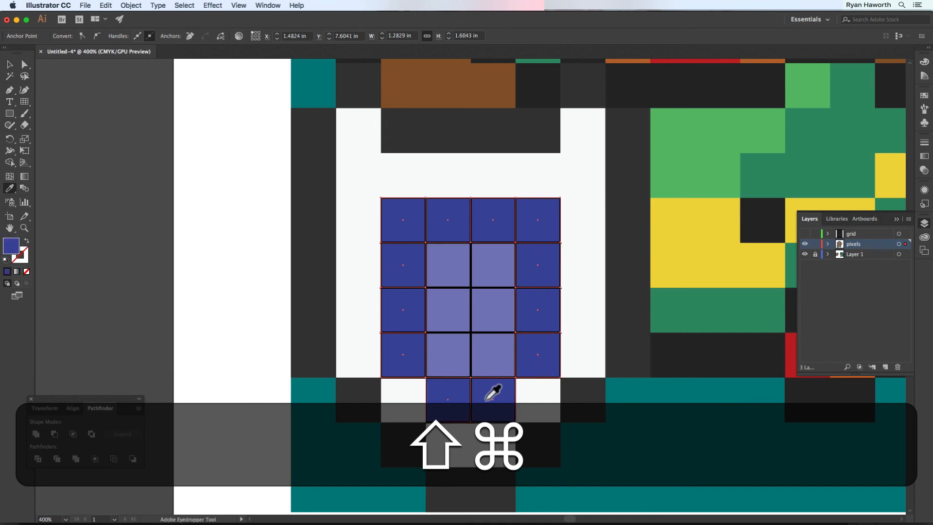
- Select the six light blue squares at the shield's center and fill them with the sampled light blue
super+click(500, 373)
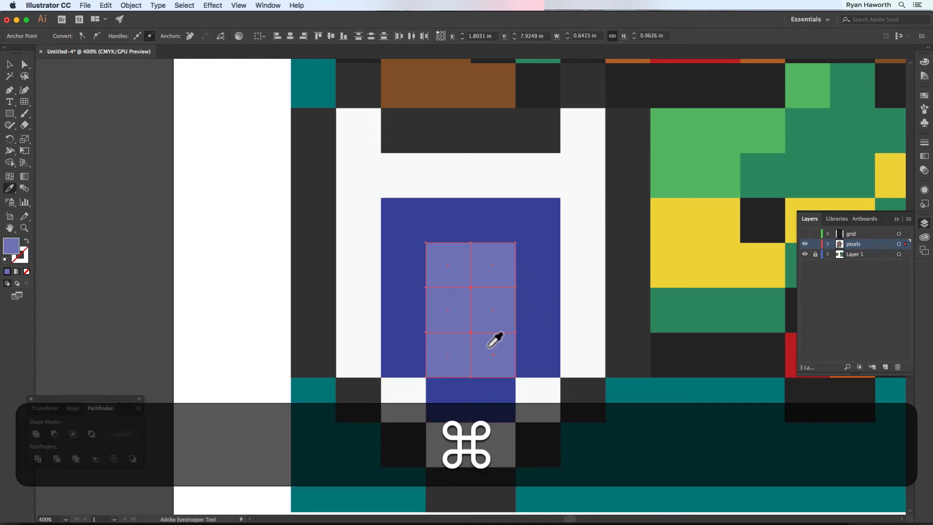
key(super+minus)
key(super+minus)
key(super+minus)
key(super+minus)
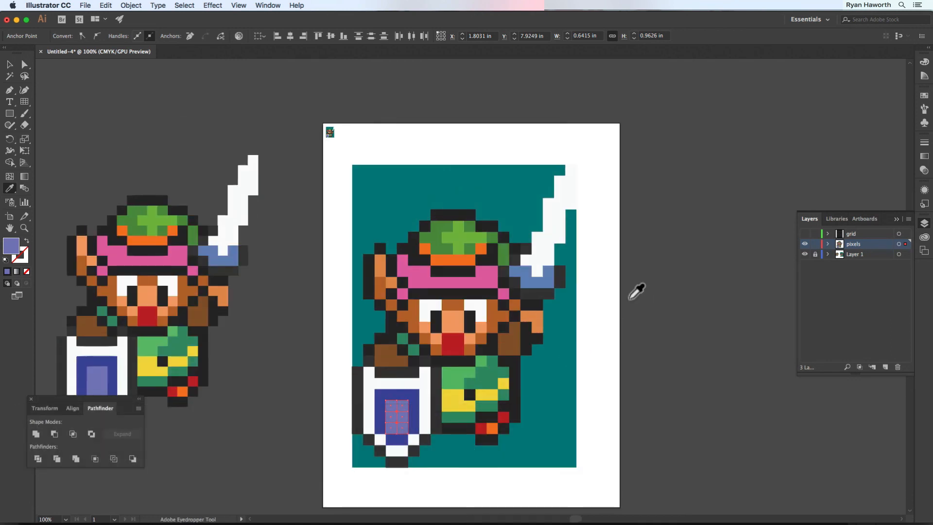
- Clear the selection and toggle Layer 1's visibility to check the filled sprite, leaving the layer shown and unlocked
super+click(636, 290)
click(805, 254)
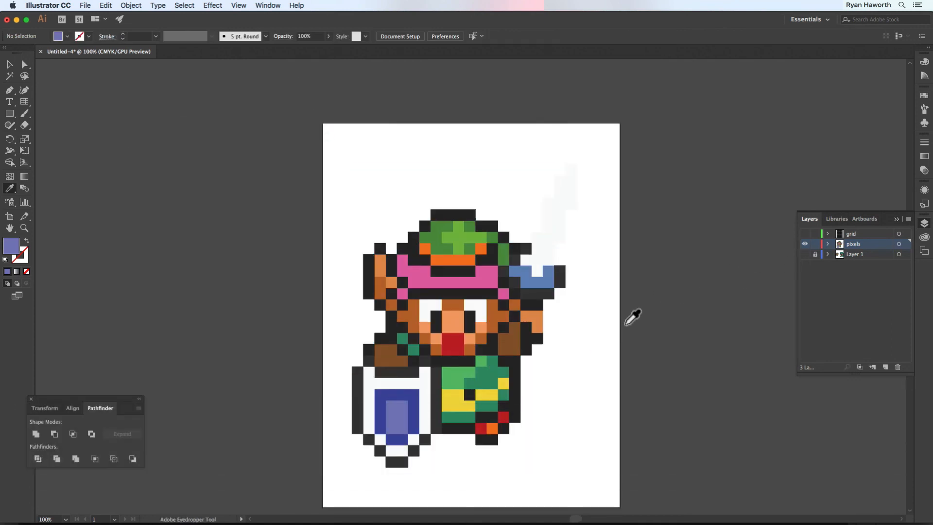
click(804, 254)
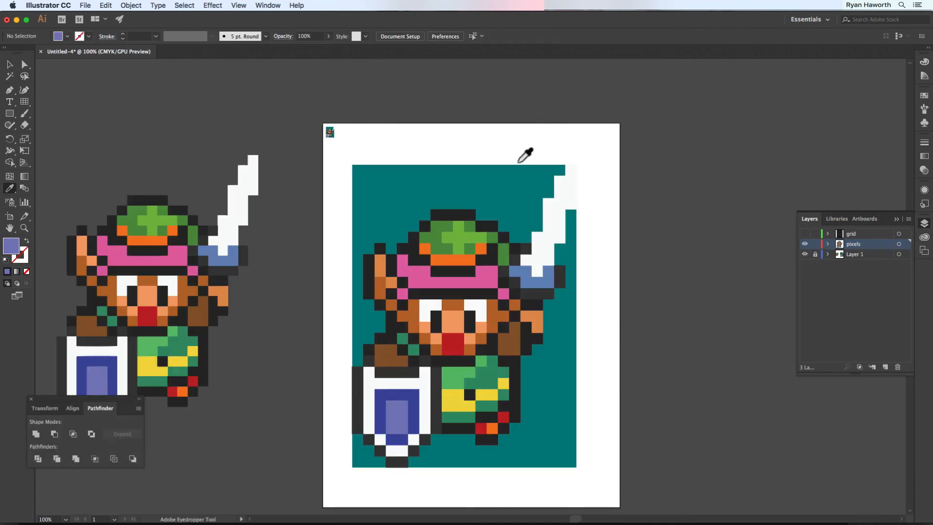
click(804, 254)
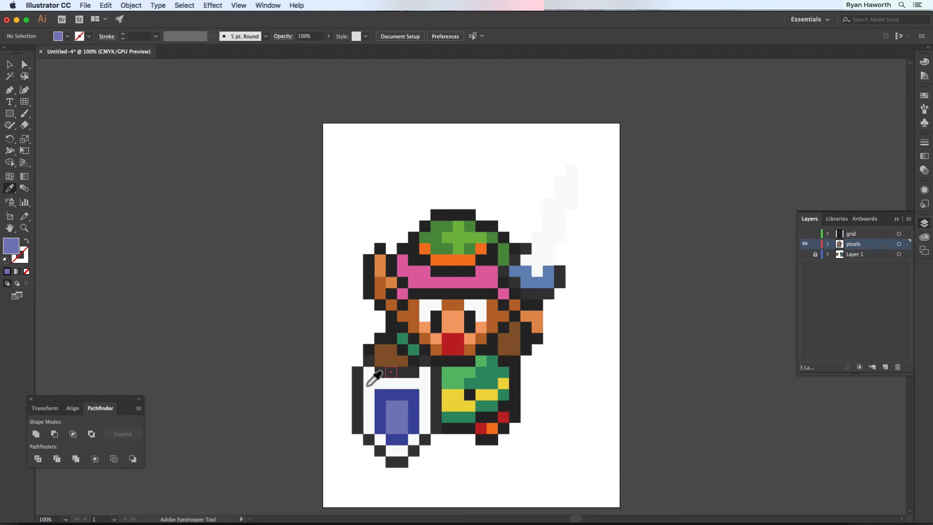
click(804, 254)
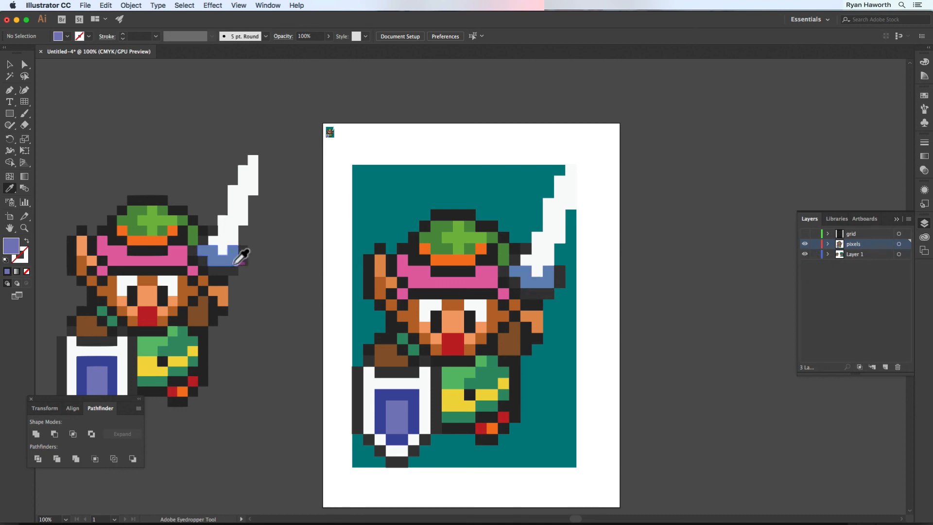
- Move the grouped sprite from beside the artboard onto the filled sprite and scale it up proportionally to the same size
key(v)
drag(217, 256, 733, 255)
key(space)
drag(647, 273, 483, 231)
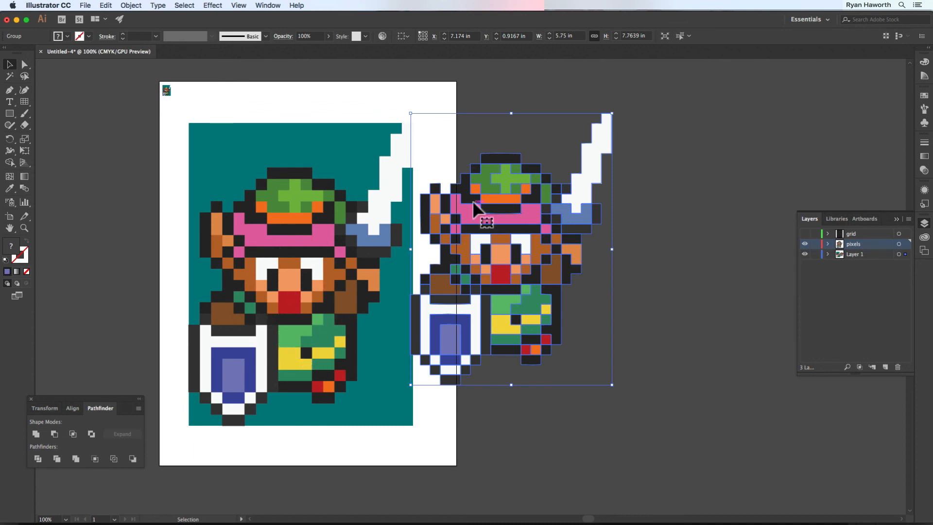
drag(472, 200, 278, 222)
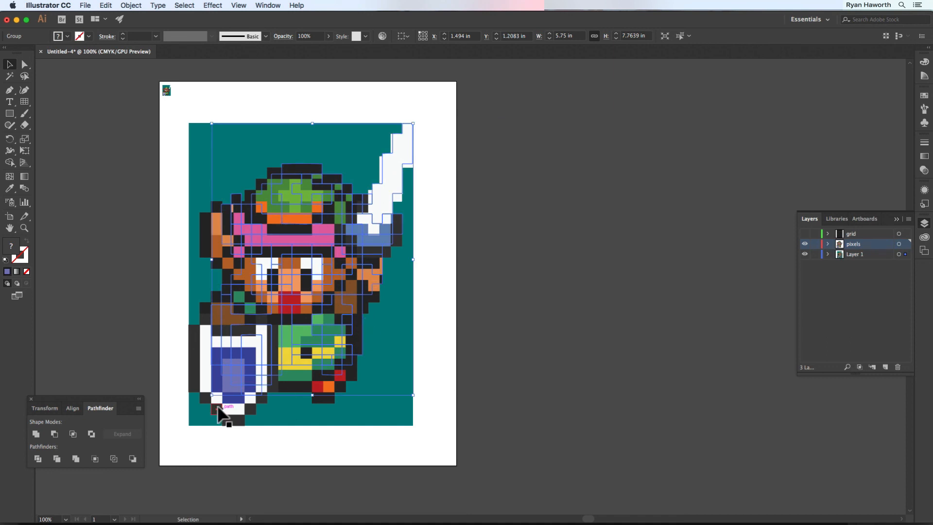
drag(214, 397, 190, 431)
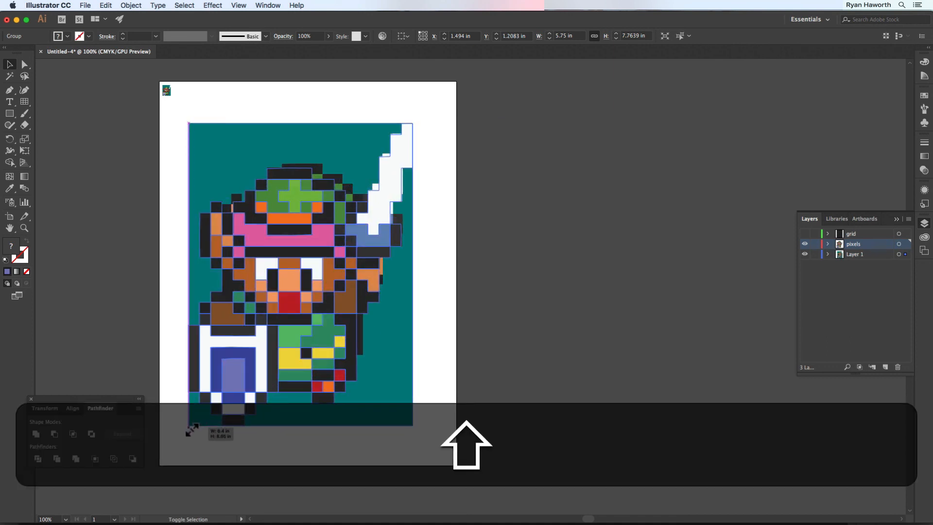
drag(291, 246, 654, 234)
key(super+z)
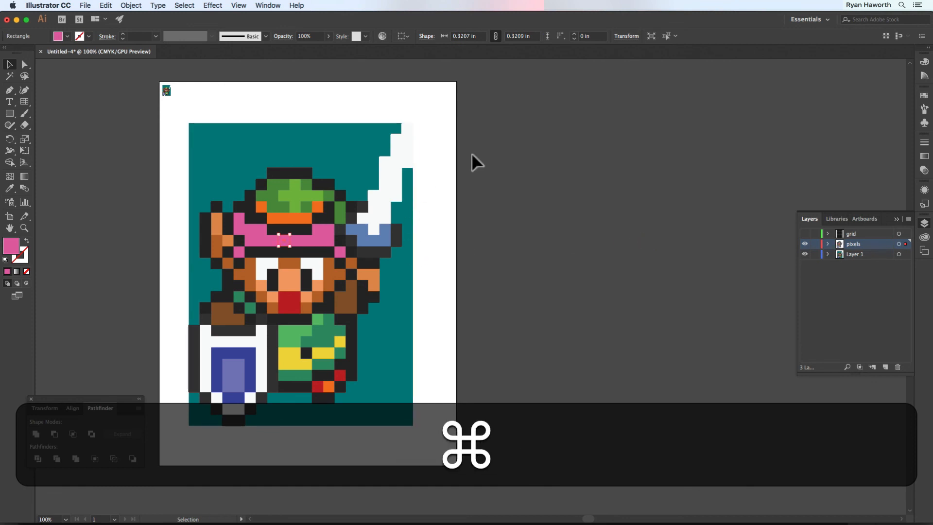
click(491, 163)
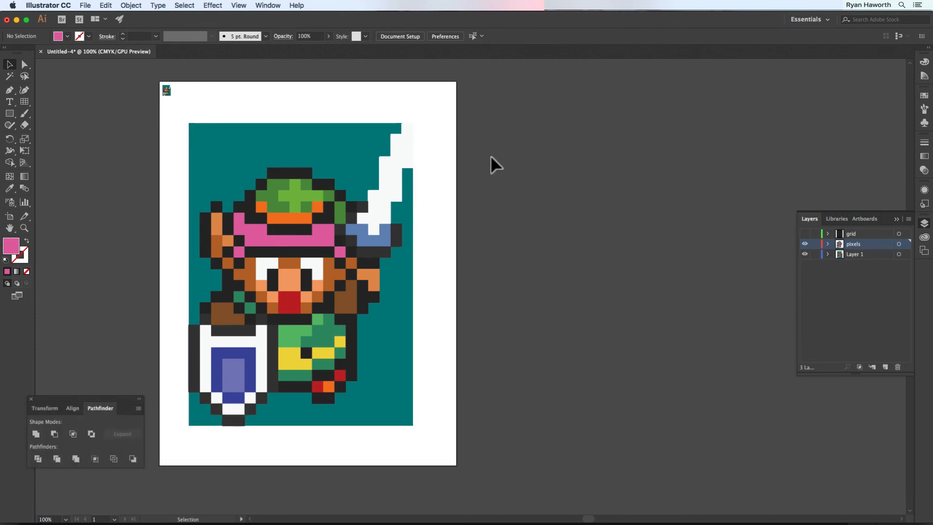
- With the pixels layer temporarily hidden, move the enlarged grouped sprite to the right of the artboard, and lock Layer 1
click(804, 243)
drag(398, 179, 680, 173)
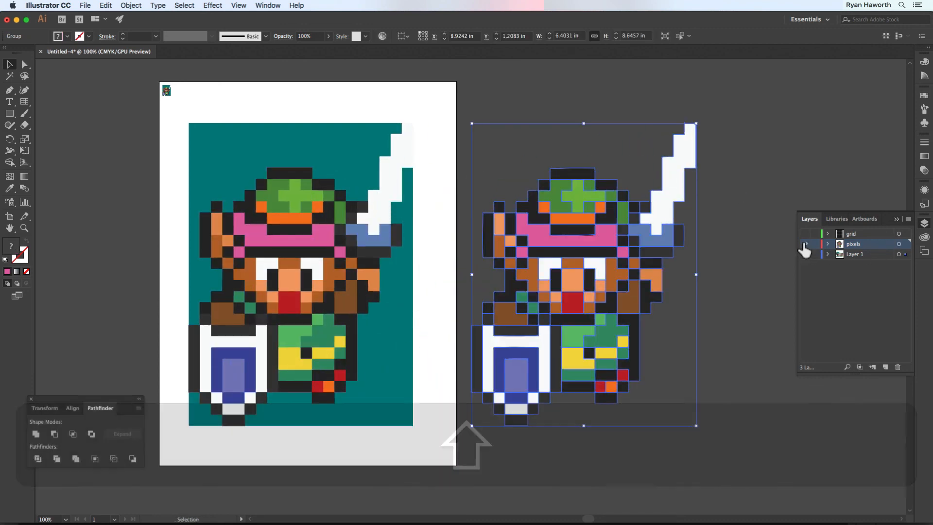
click(805, 243)
click(319, 206)
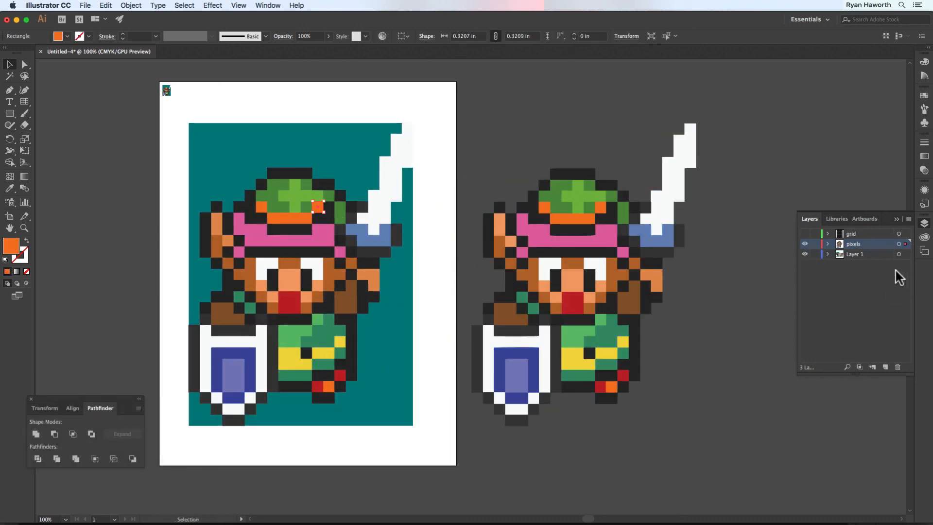
click(816, 254)
- Try to group all the squares of the filled sprite on the artboard, and clear the selection
drag(180, 112, 436, 452)
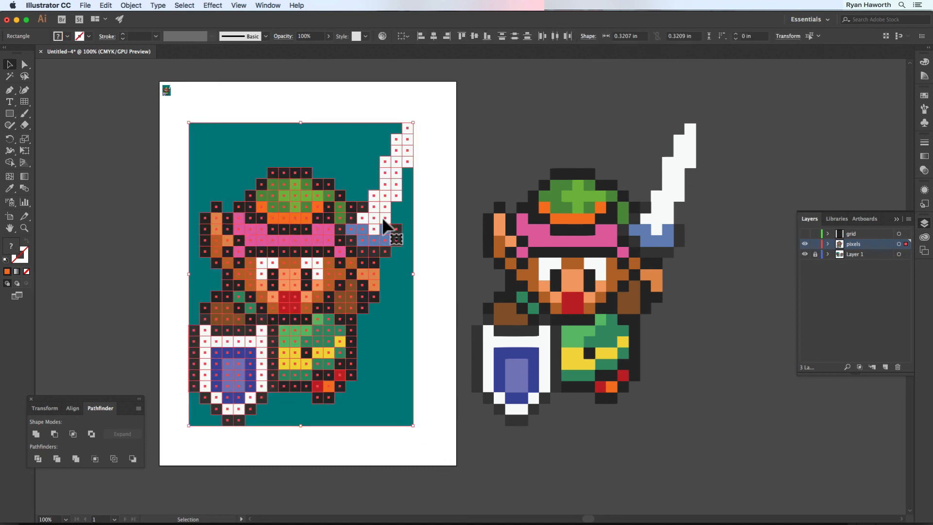
key(super+g)
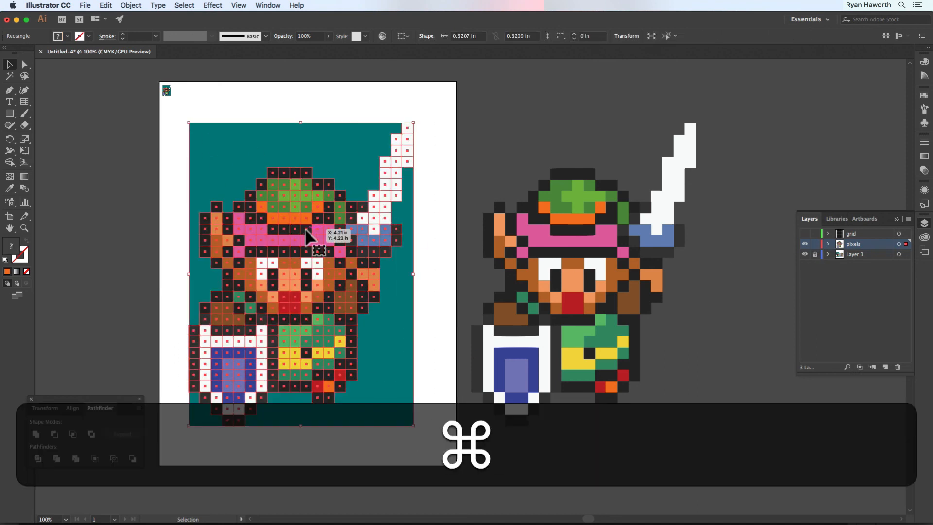
scroll(305, 230, left, 1)
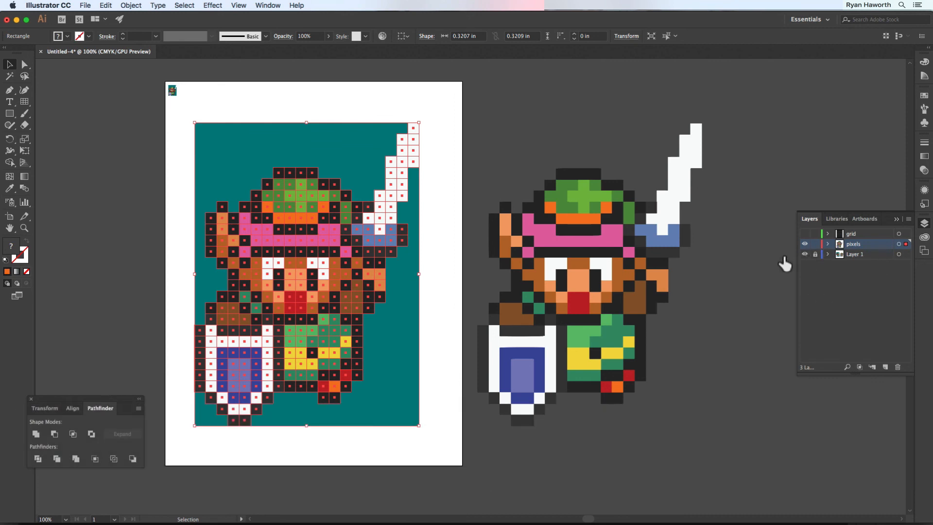
click(610, 240)
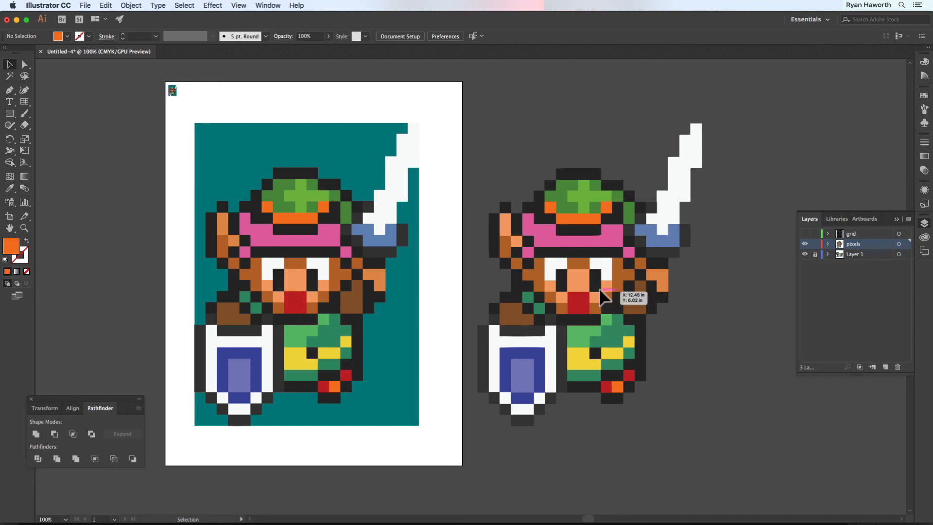
scroll(599, 290, left, 5)
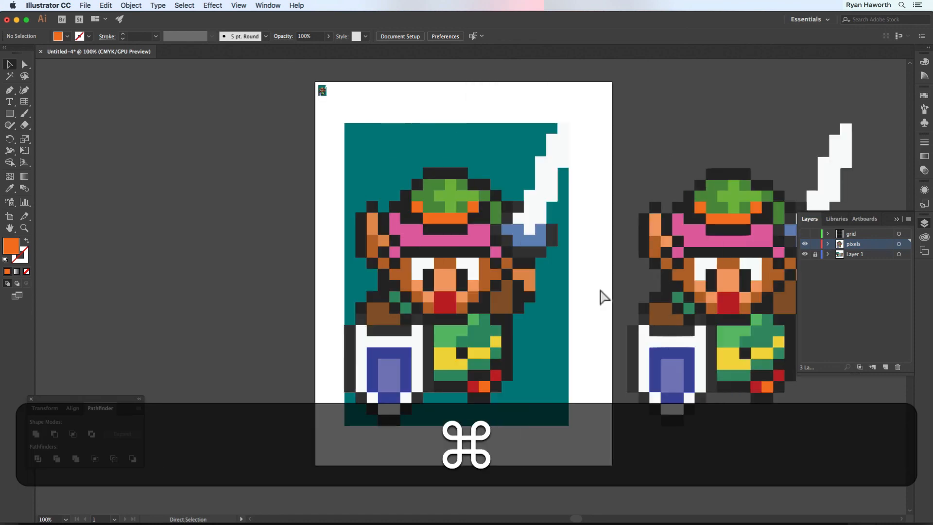
- Examine the filled sprite on the artboard and the grouped sprite beside it up close, comparing their shapes and colors
scroll(601, 292, right, 4)
key(super+space)
drag(632, 280, 662, 346)
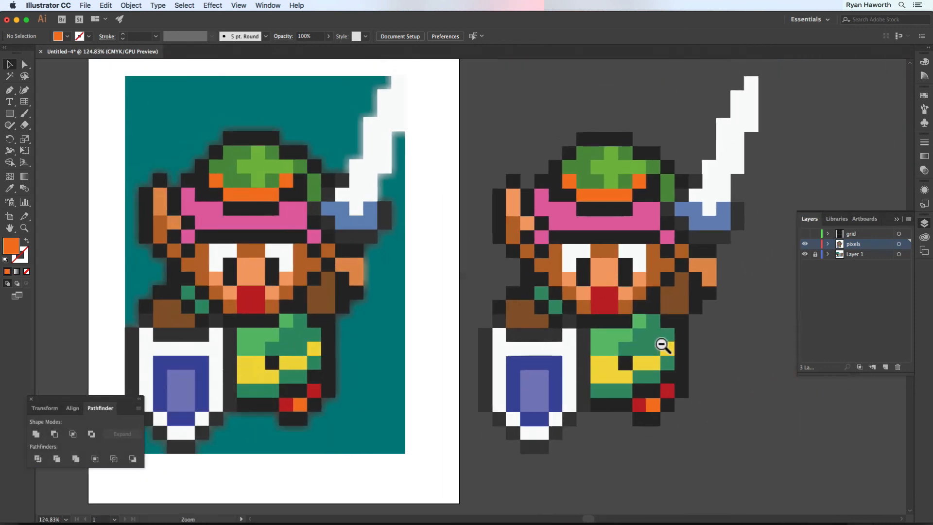
drag(634, 304, 597, 350)
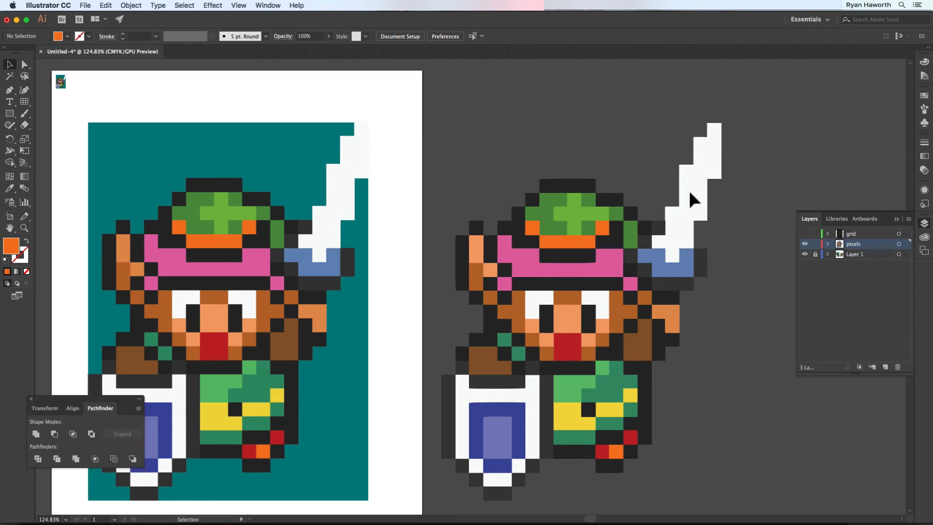
key(super+space)
mouse_move(662, 201)
mouse_down()
mouse_move(746, 306)
mouse_move(896, 456)
mouse_move(794, 374)
mouse_move(710, 287)
mouse_move(665, 215)
mouse_up()
scroll(577, 289, left, 5)
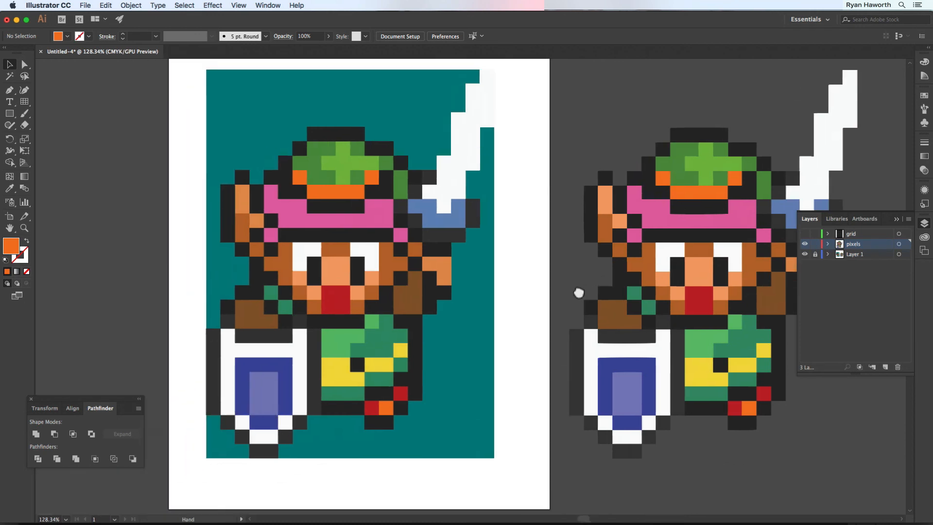
key(super+minus)
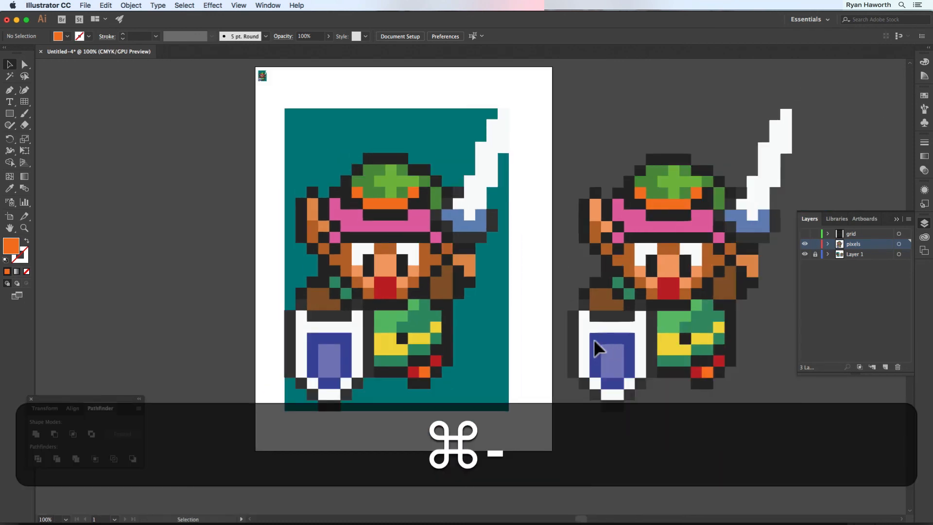
scroll(594, 339, right, 3)
scroll(593, 339, up, 2)
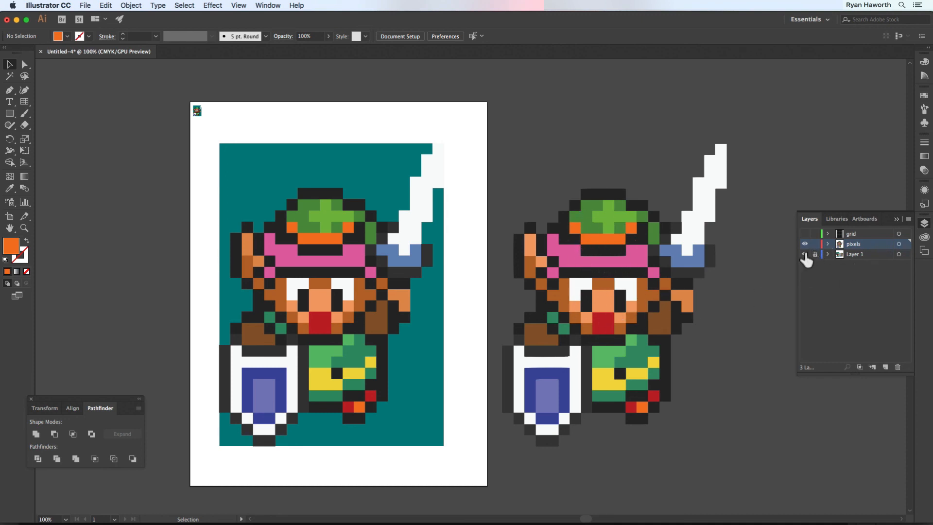
- Move all the squares of the filled sprite left off the reference image, clear the selection, and compare the three sprites
drag(345, 268, 128, 260)
key(shift)
scroll(298, 273, left, 5)
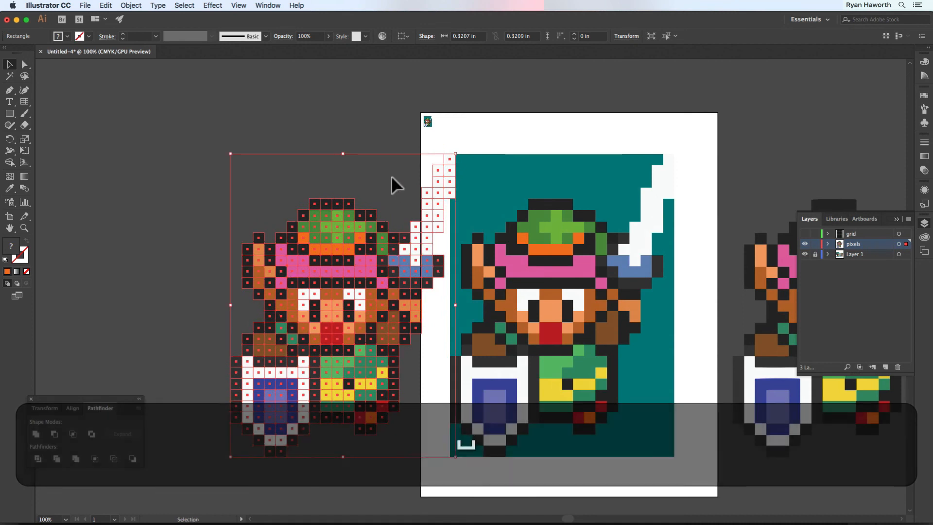
click(391, 175)
key(space)
drag(565, 296, 444, 282)
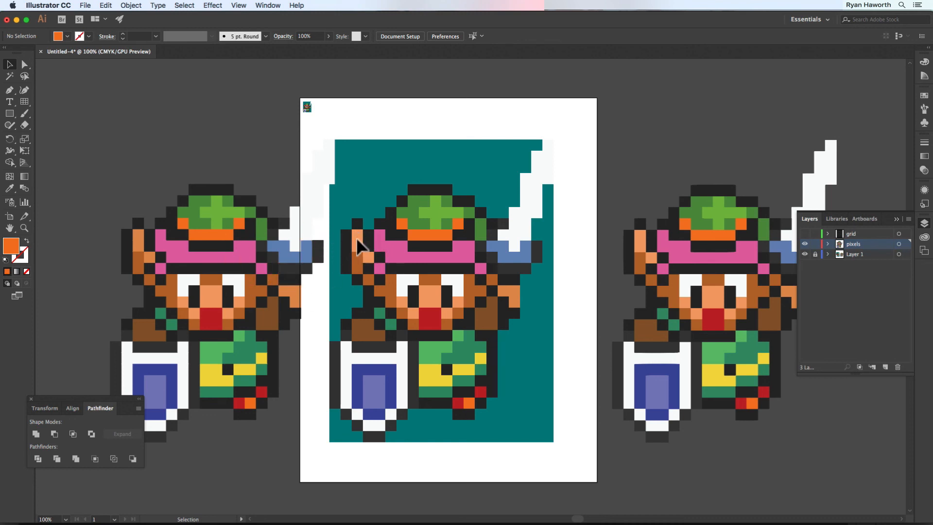
key(space)
drag(646, 243, 588, 245)
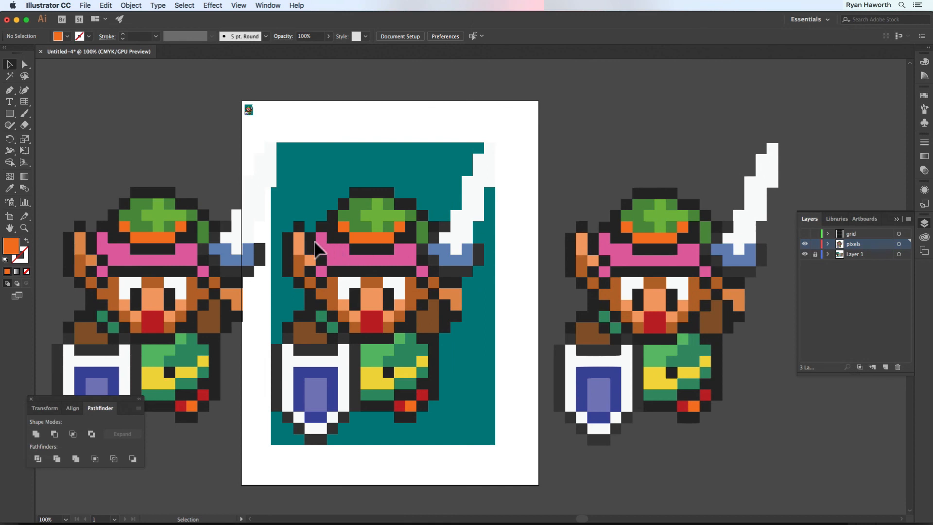
key(space)
key(super+minus)
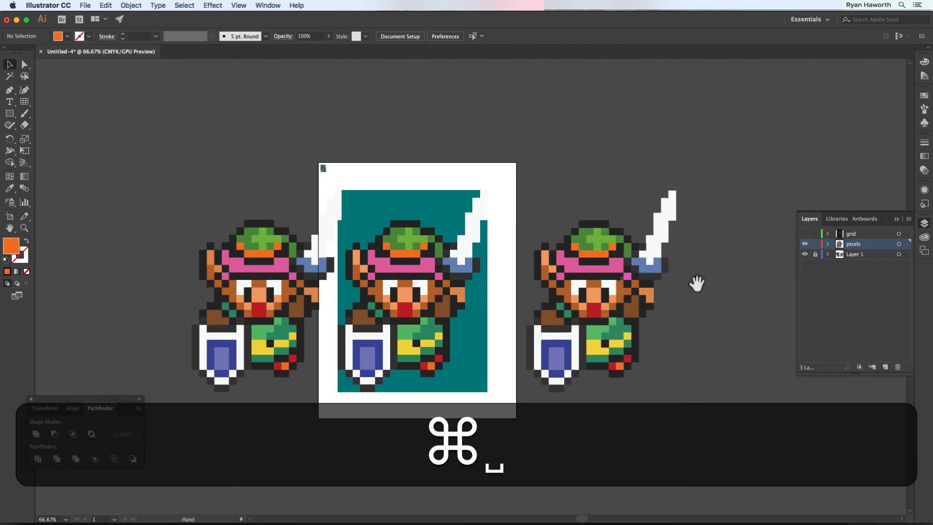
- Move the filled sprite's squares back over the teal reference image on the artboard, and clear the selection
drag(510, 306, 643, 301)
drag(418, 273, 566, 281)
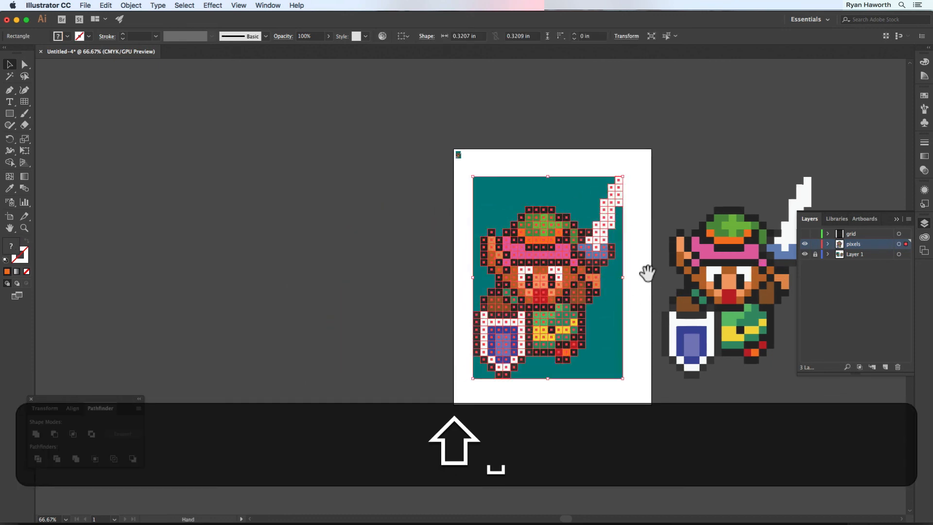
drag(649, 274, 511, 294)
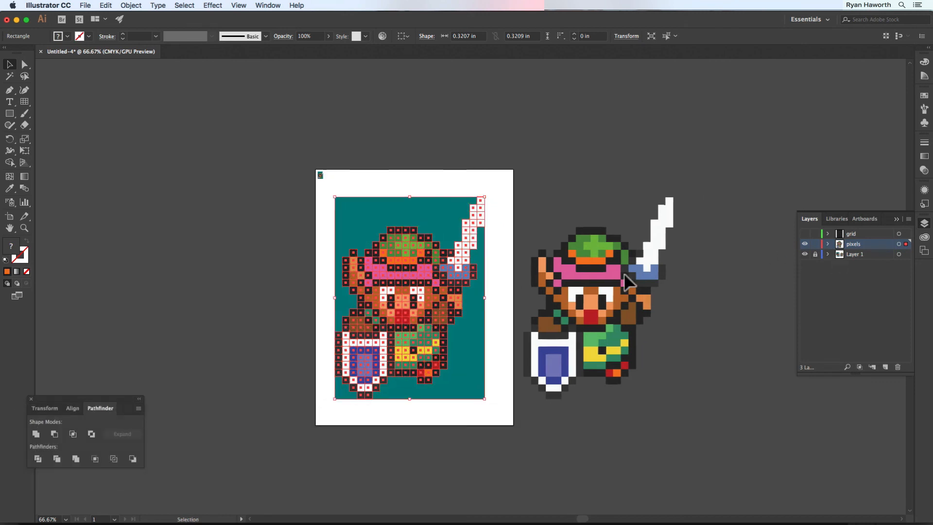
click(624, 274)
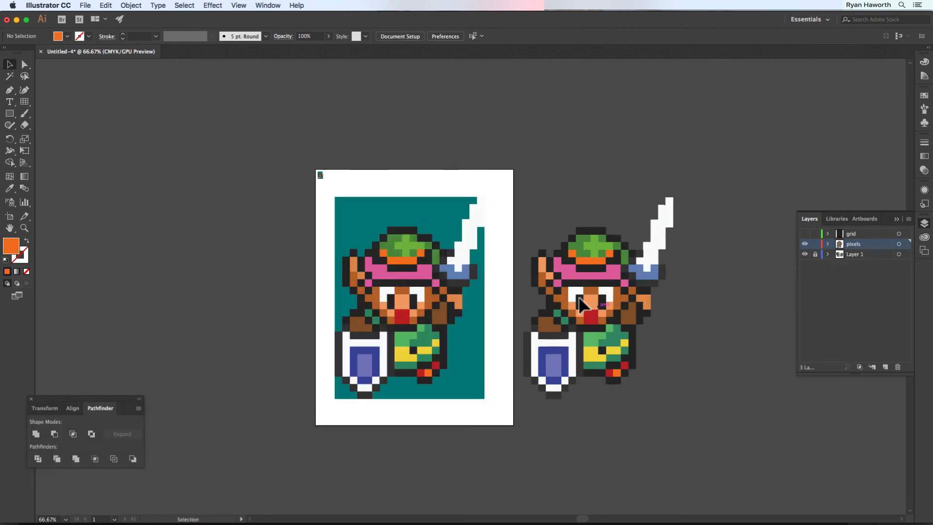